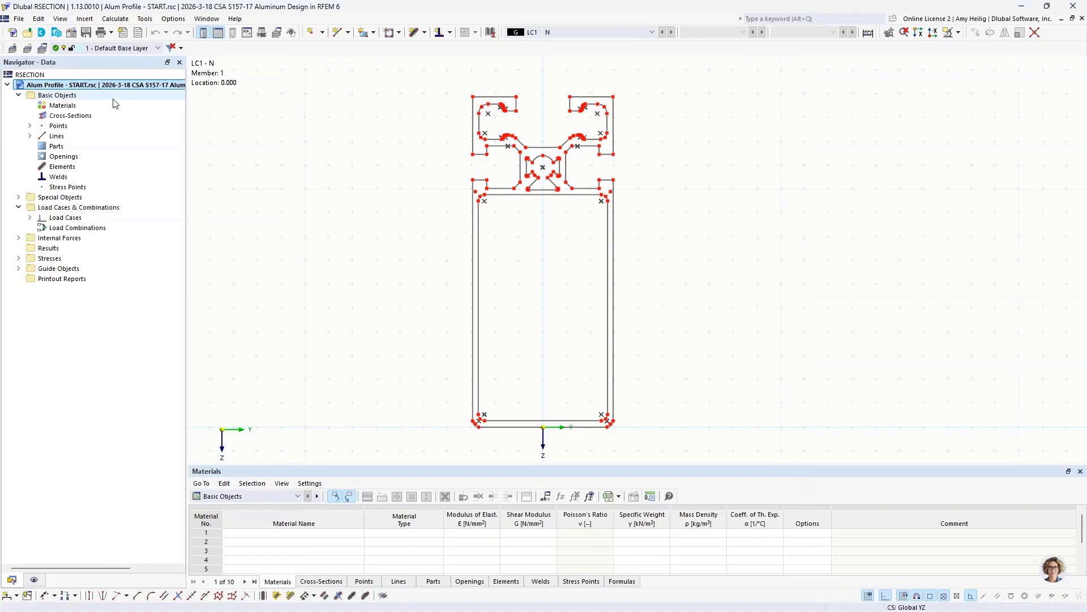
{"action": "left_click", "coordinate": [19, 19]}
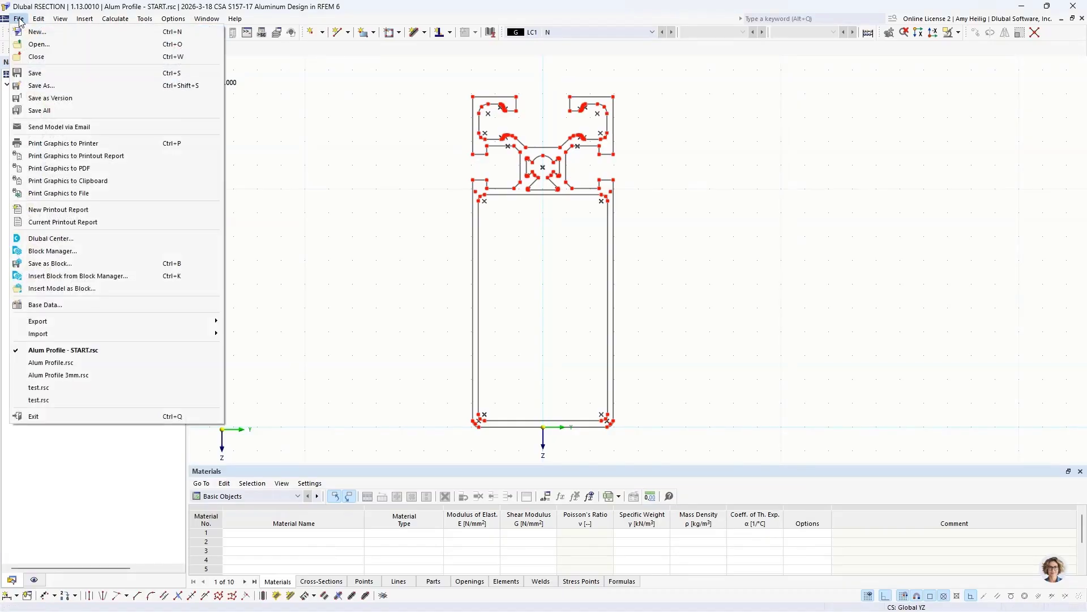
{"action": "mouse_move", "coordinate": [71, 341]}
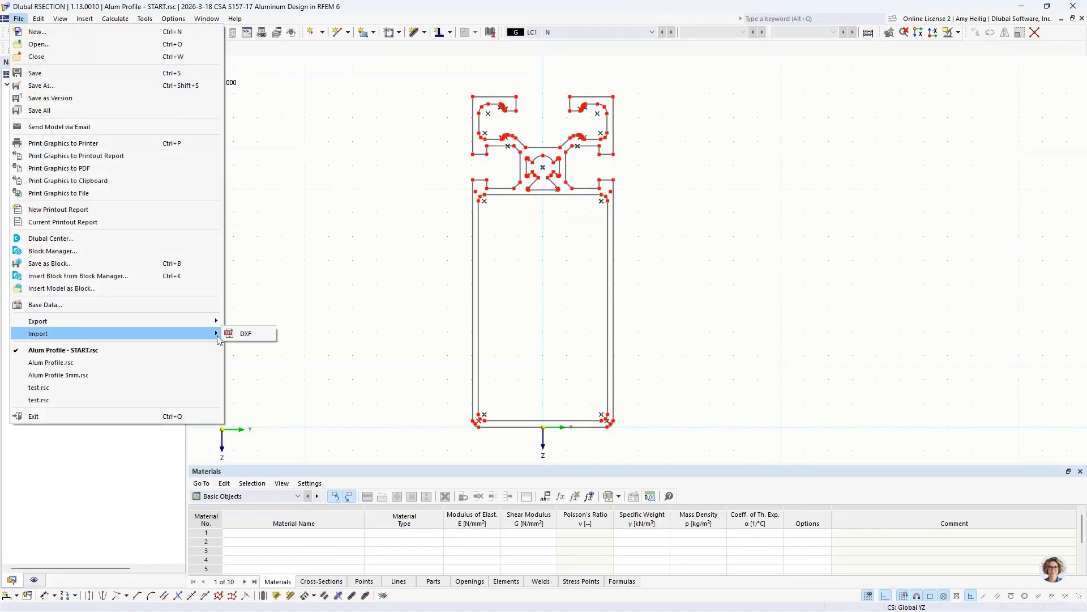
{"action": "left_click", "coordinate": [361, 344]}
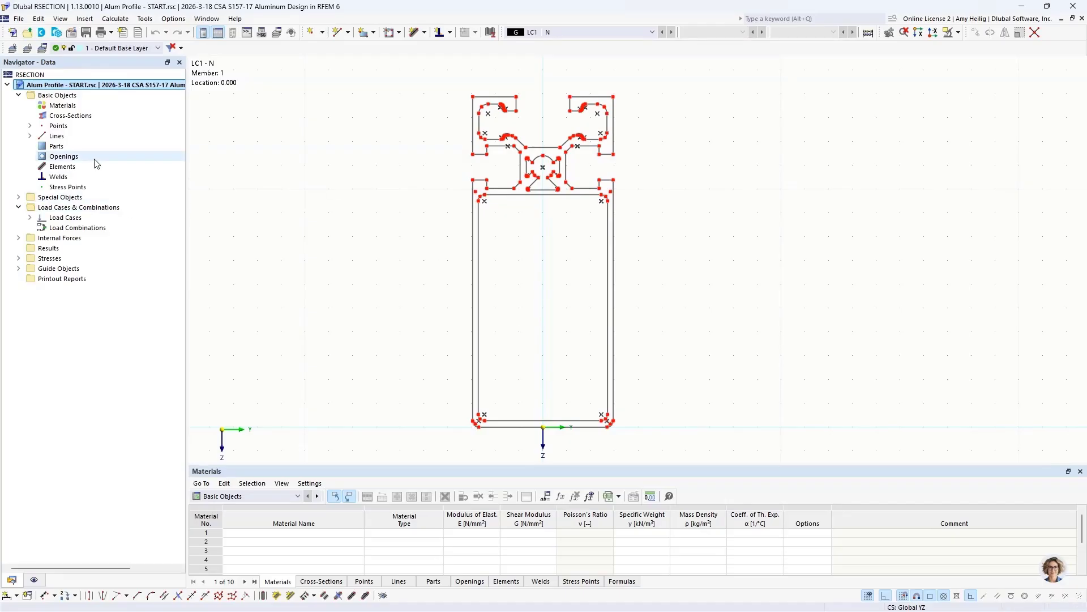
- Start a new boundary-line part and filter its material library to region Canada, type Aluminum and standard CSA S157-17 (R2022)
{"action": "right_click", "coordinate": [83, 149]}
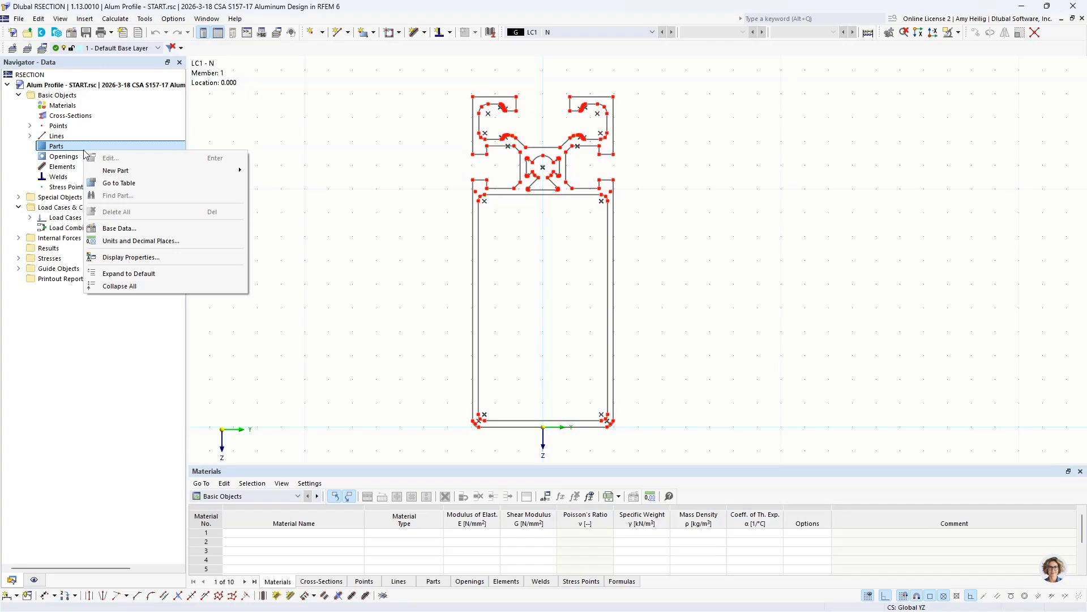
{"action": "mouse_move", "coordinate": [110, 172]}
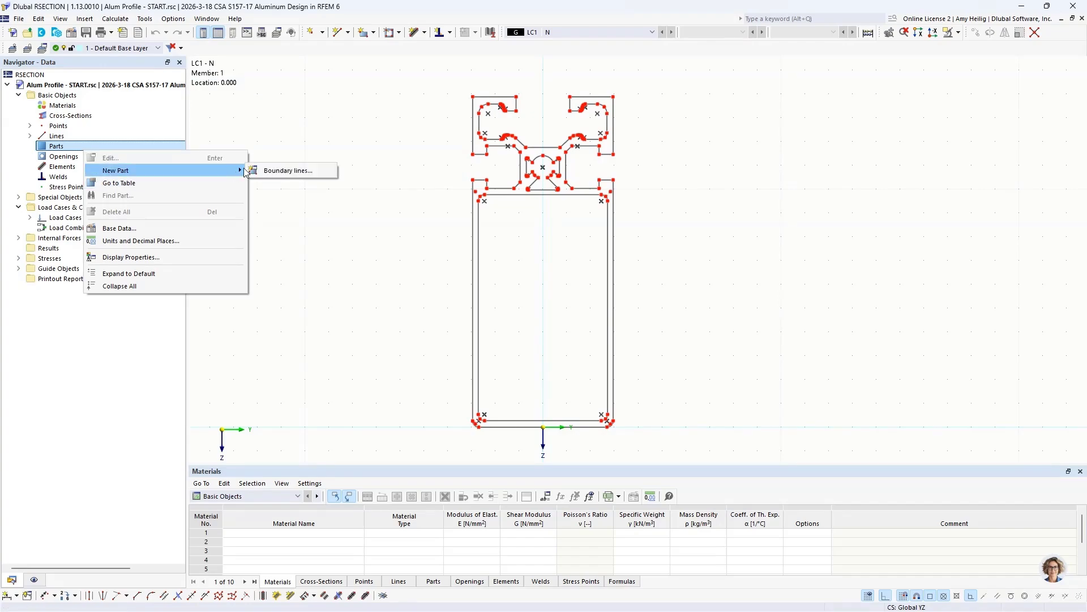
{"action": "left_click", "coordinate": [263, 172]}
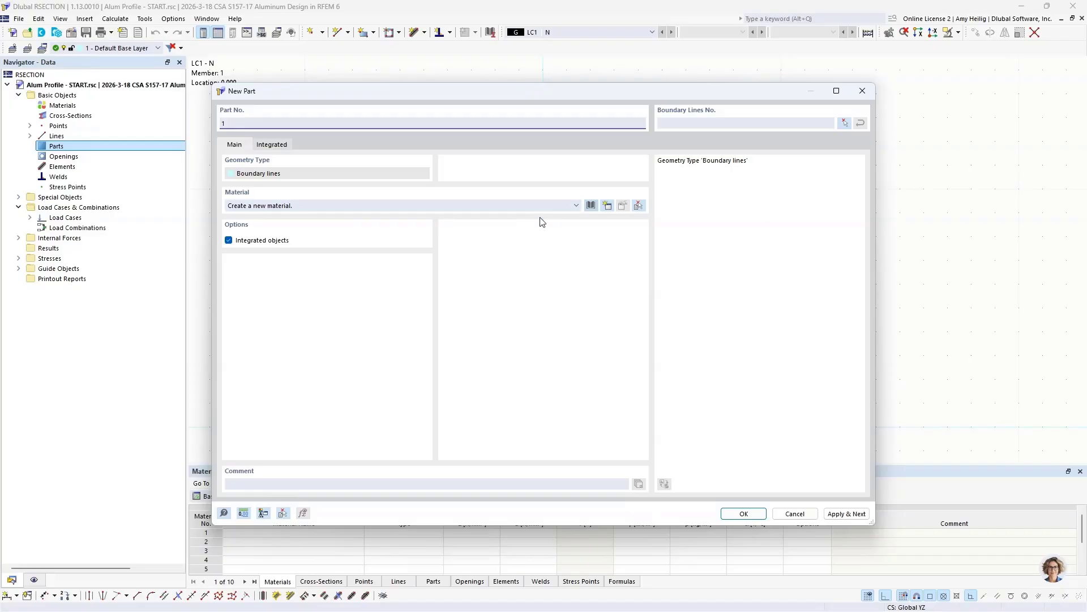
{"action": "left_click", "coordinate": [592, 205]}
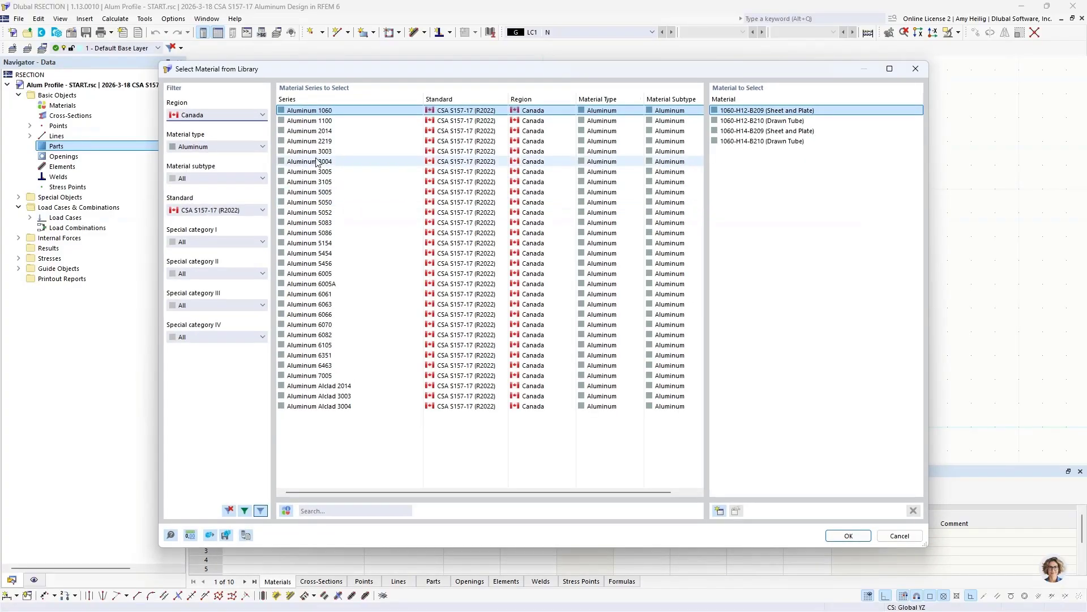
{"action": "left_click", "coordinate": [208, 116]}
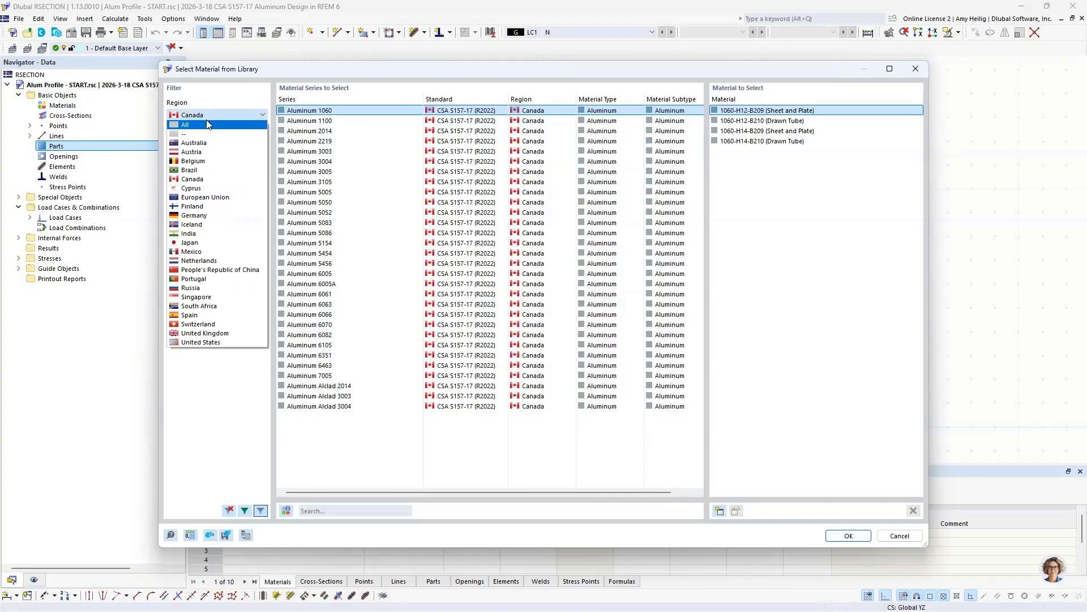
{"action": "left_click", "coordinate": [196, 180]}
{"action": "left_click", "coordinate": [195, 147]}
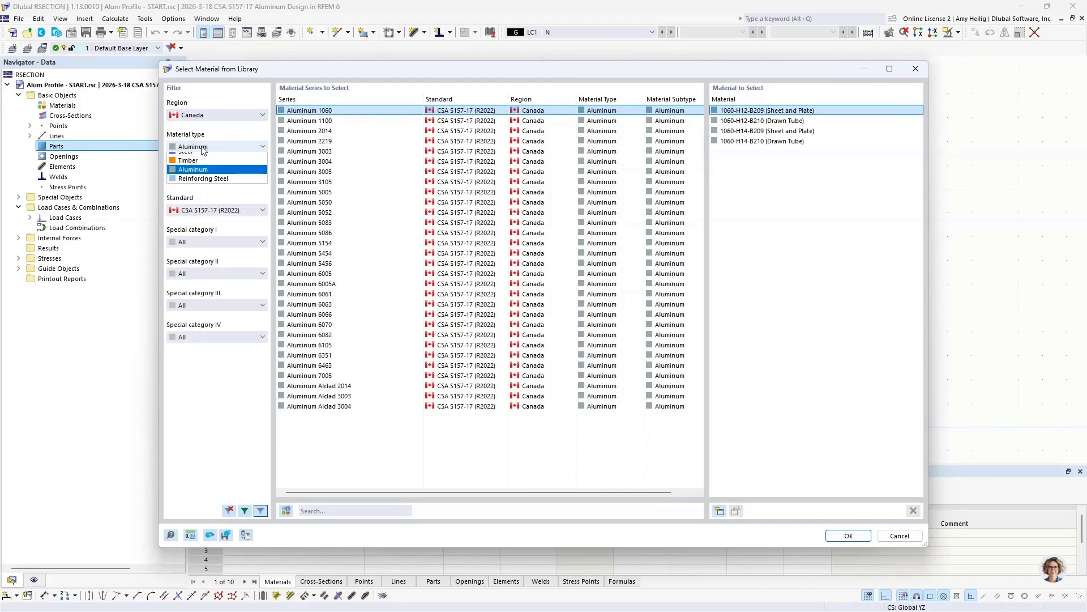
{"action": "left_click", "coordinate": [195, 197]}
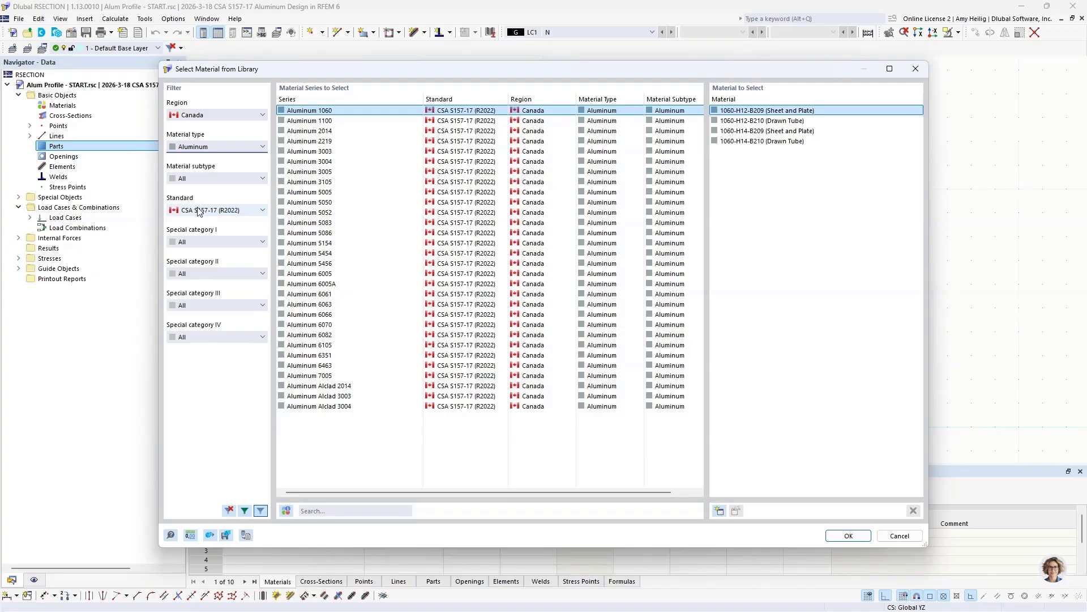
{"action": "left_click", "coordinate": [199, 211]}
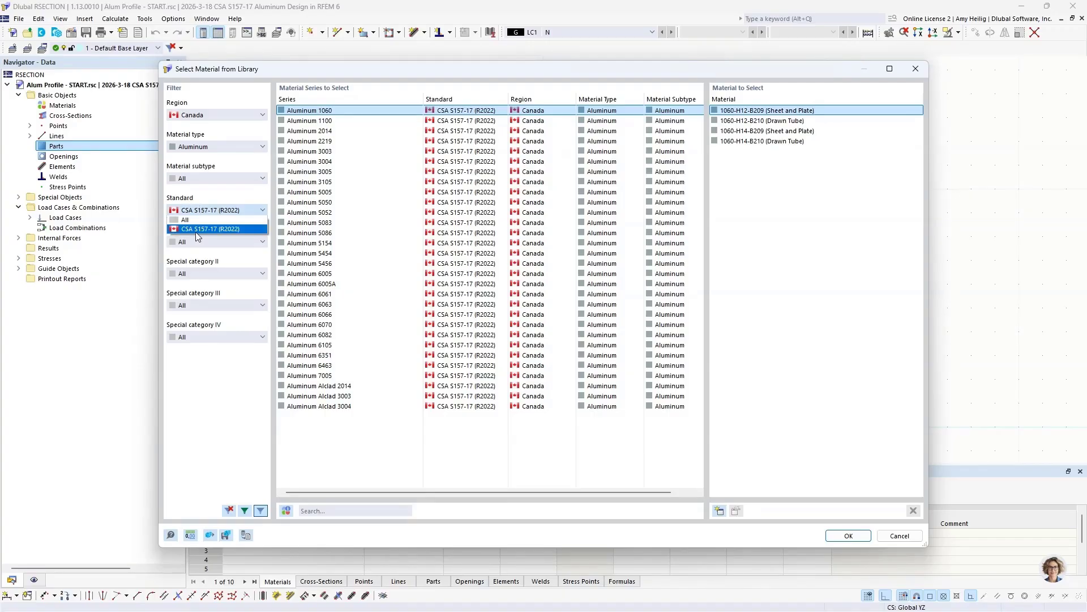
- Assign the Aluminum 6061 series material 6061-T6, T6510, T6511-B221 (Extrusion) to the new part
{"action": "left_click", "coordinate": [341, 111]}
{"action": "left_click", "coordinate": [330, 122]}
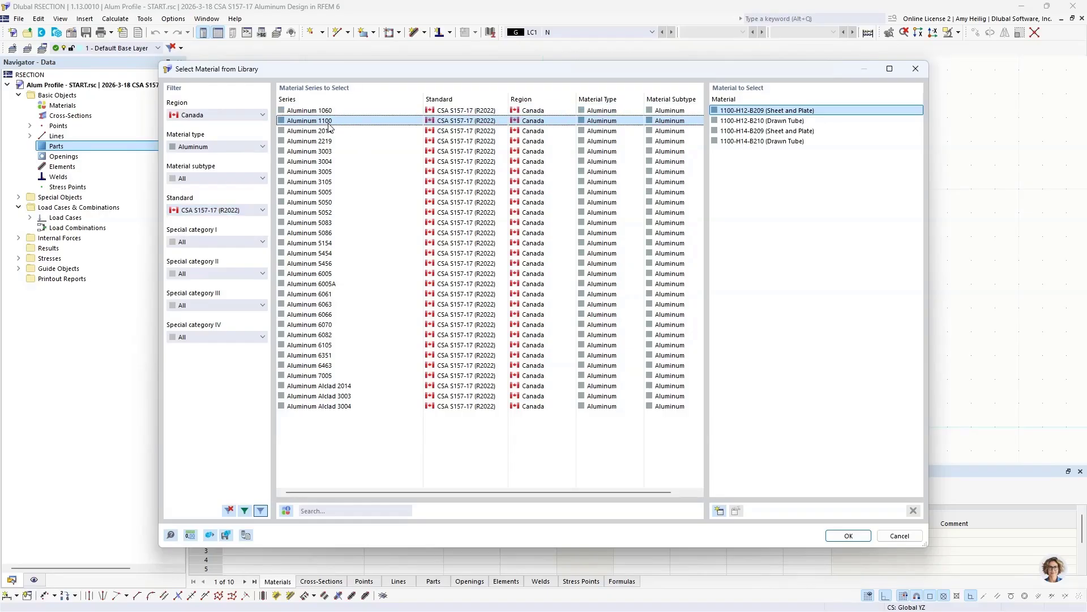
{"action": "left_click", "coordinate": [329, 133]}
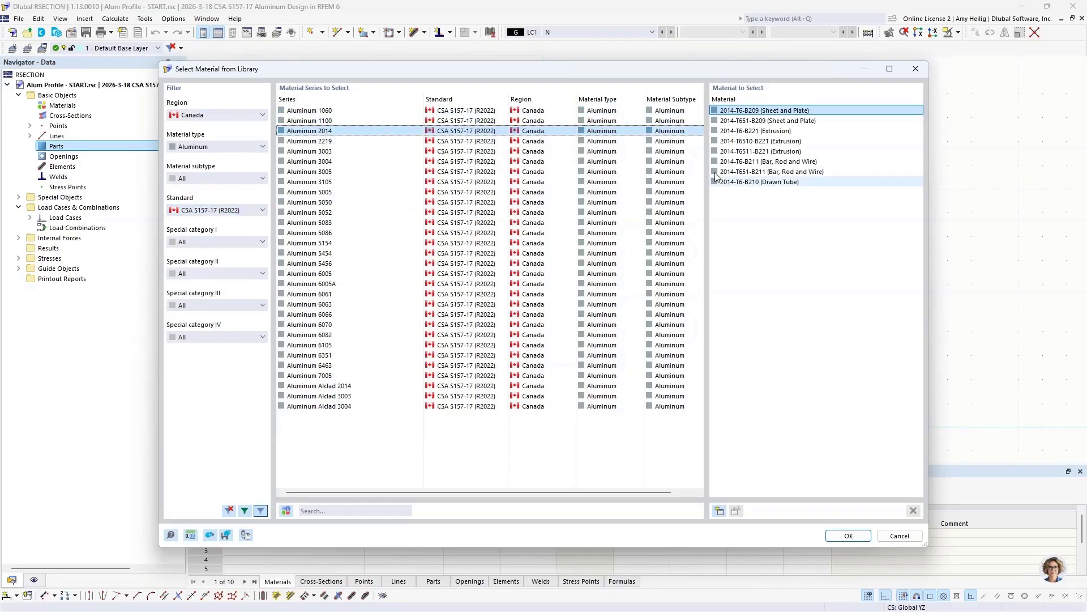
{"action": "left_click", "coordinate": [366, 294]}
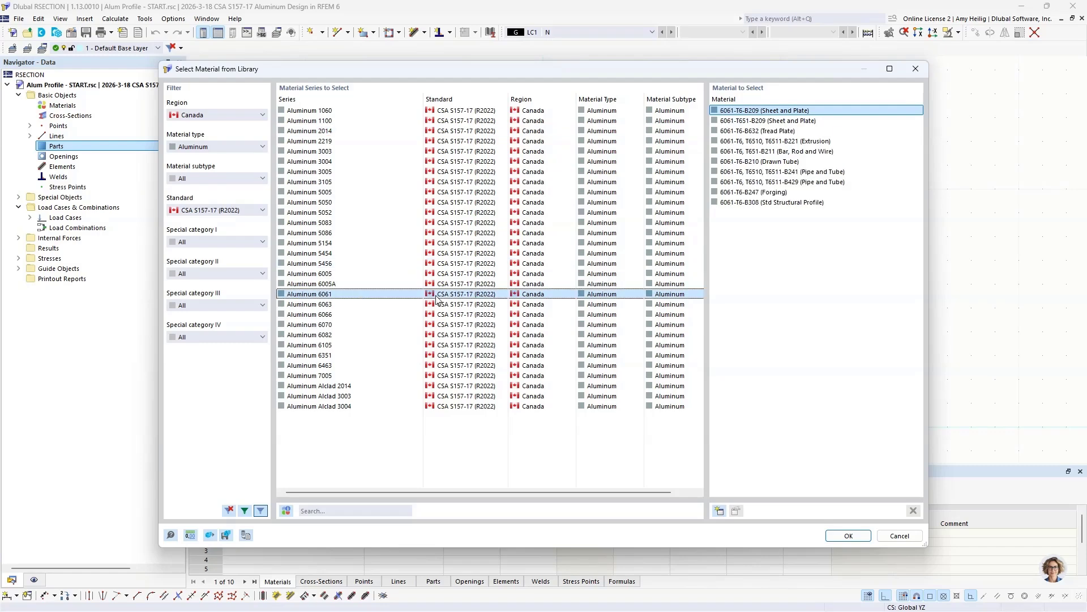
{"action": "left_click", "coordinate": [758, 142]}
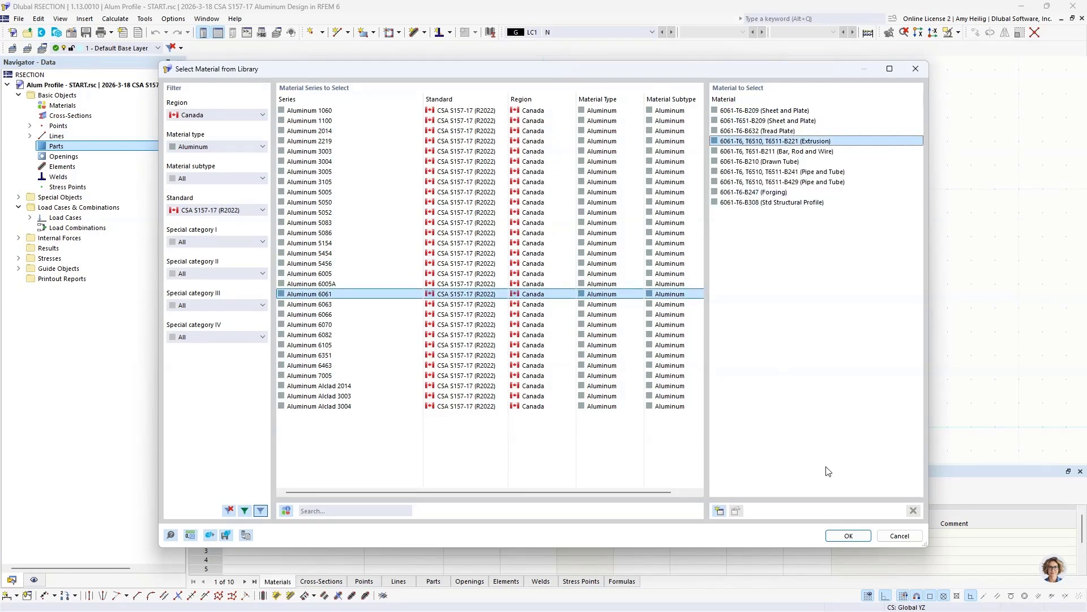
{"action": "left_click", "coordinate": [847, 536]}
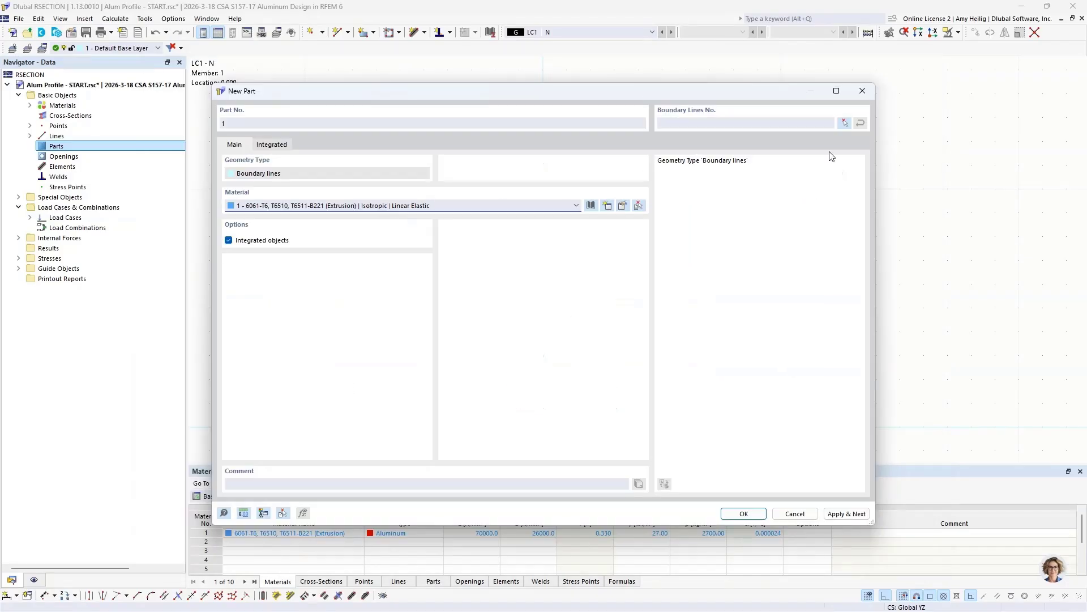
- Select all profile lines as the part's boundary, then remove the small central cavity's lines from the selection
{"action": "left_click", "coordinate": [844, 123]}
{"action": "left_click_drag", "start_coordinate": [452, 72], "coordinate": [642, 450]}
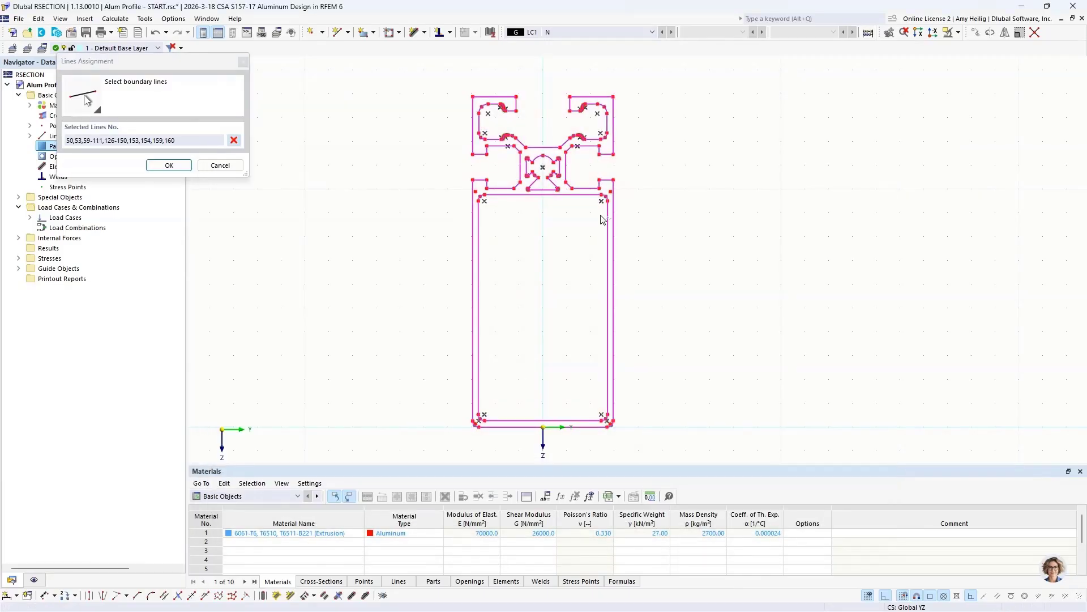
{"action": "scroll", "coordinate": [547, 169], "scroll_direction": "up", "scroll_amount": 5}
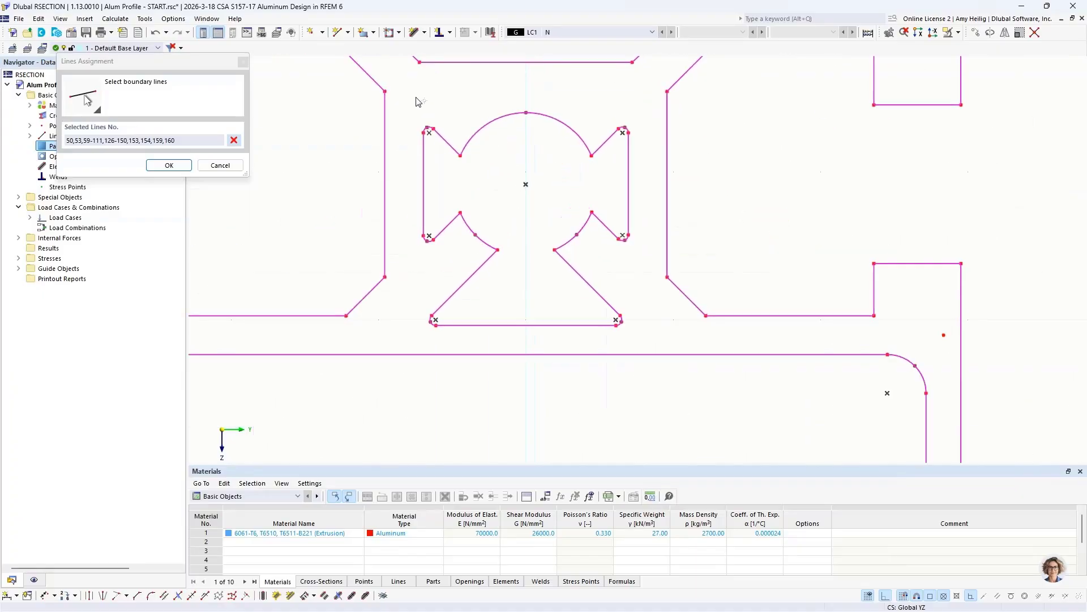
{"action": "left_click_drag", "start_coordinate": [409, 90], "coordinate": [638, 306]}
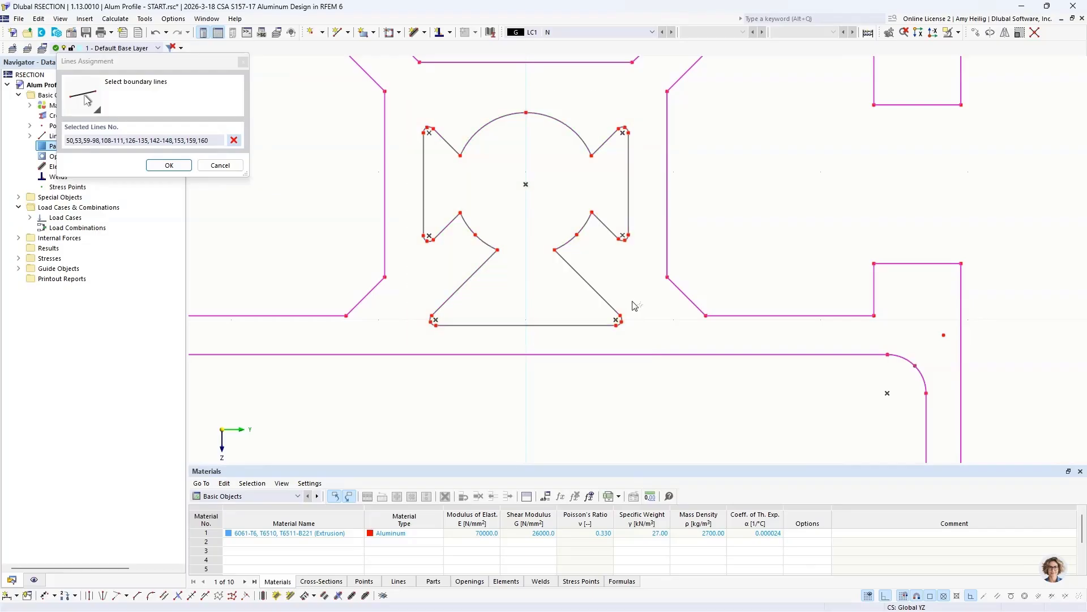
- Exclude the large rectangular cavity's inner lines from the boundary selection and create the part
{"action": "scroll", "coordinate": [625, 271], "scroll_direction": "down", "scroll_amount": 4}
{"action": "scroll", "coordinate": [625, 271], "scroll_direction": "down", "scroll_amount": 1}
{"action": "middle_click_drag", "start_coordinate": [633, 344], "coordinate": [587, 176]}
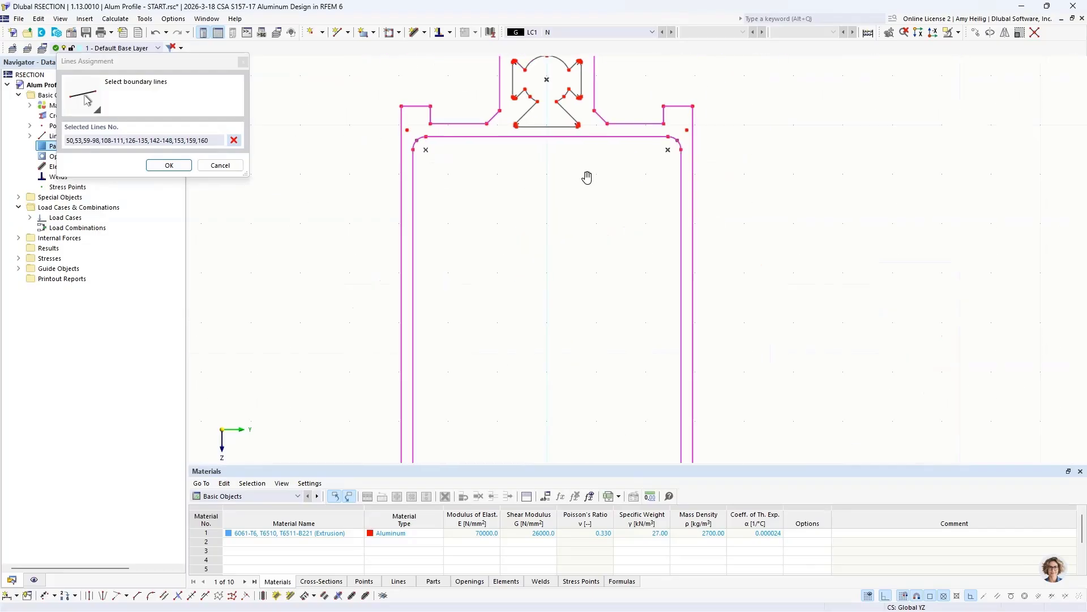
{"action": "scroll", "coordinate": [587, 177], "scroll_direction": "down", "scroll_amount": 1}
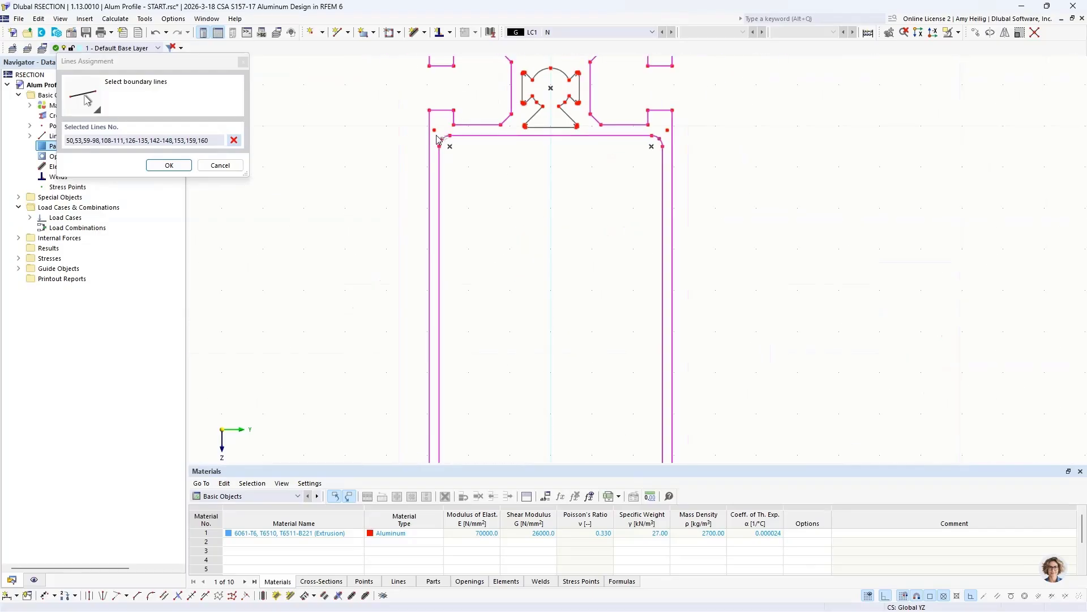
{"action": "left_click_drag", "start_coordinate": [437, 139], "coordinate": [662, 474]}
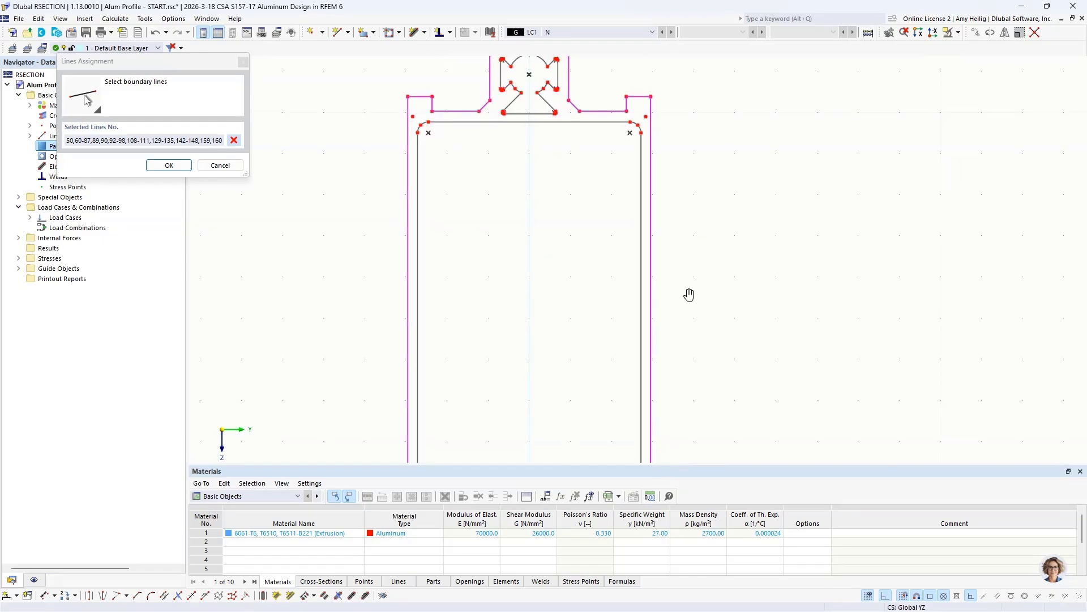
{"action": "left_click", "coordinate": [169, 165]}
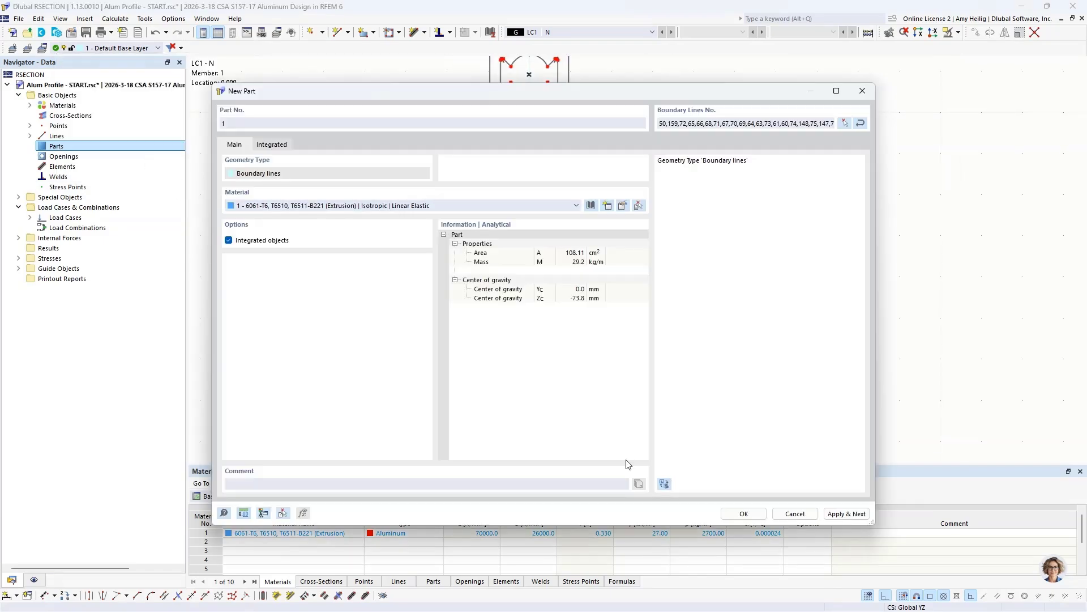
{"action": "left_click", "coordinate": [735, 513]}
{"action": "scroll", "coordinate": [618, 270], "scroll_direction": "down", "scroll_amount": 2}
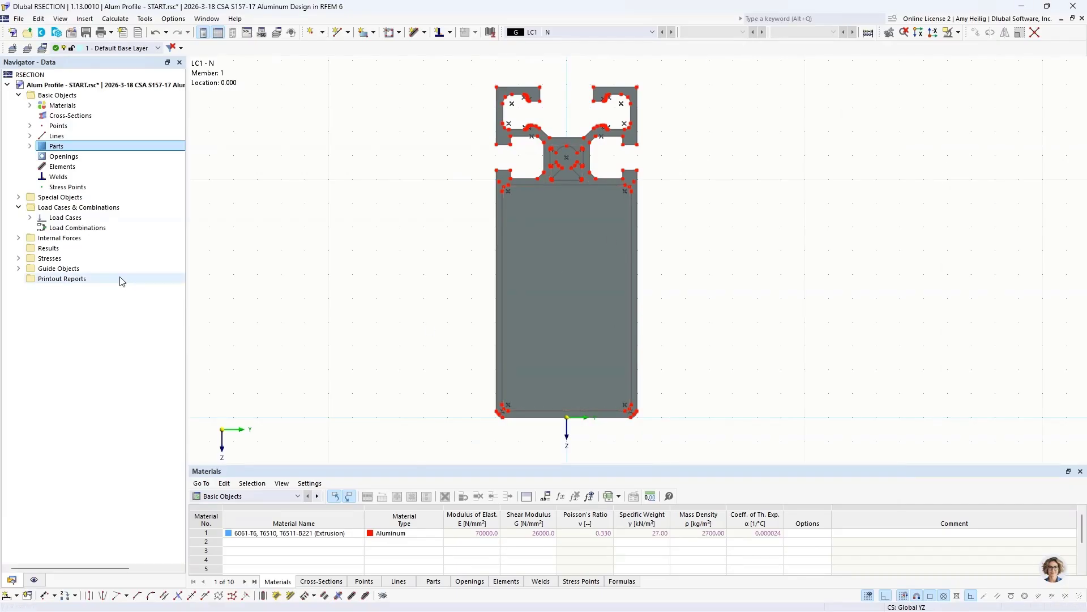
- Create an opening in the part from the boundary lines of the small keyhole-shaped central cavity
{"action": "right_click", "coordinate": [71, 159]}
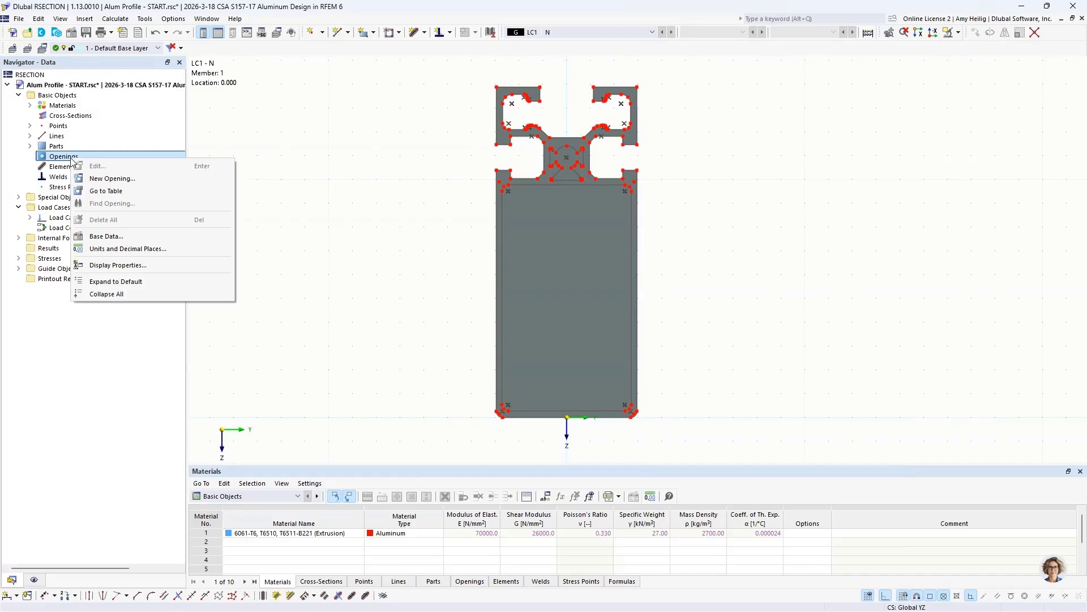
{"action": "left_click", "coordinate": [95, 181]}
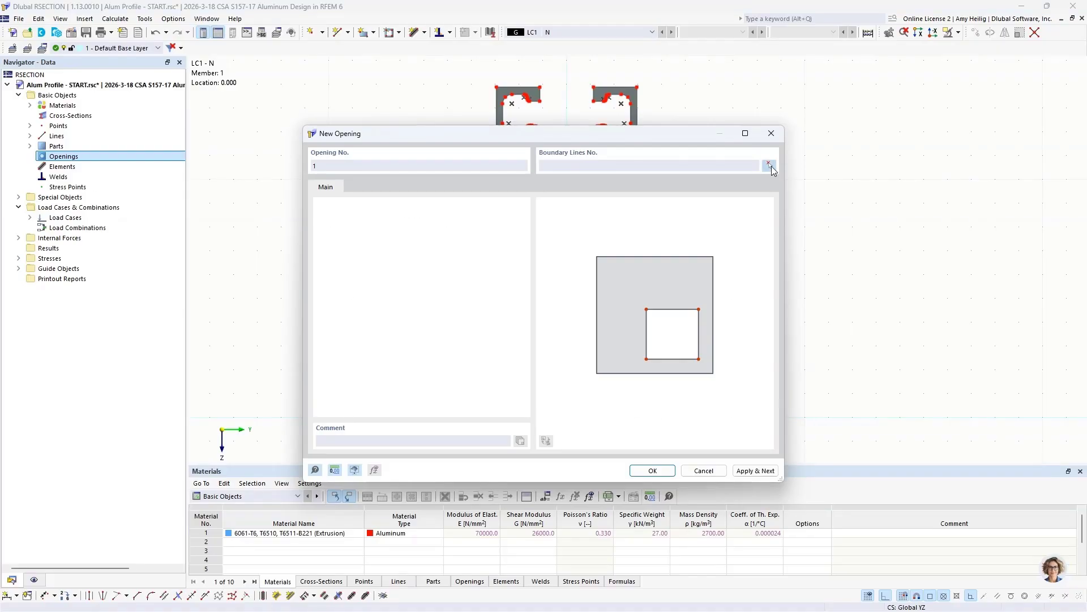
{"action": "left_click", "coordinate": [769, 164]}
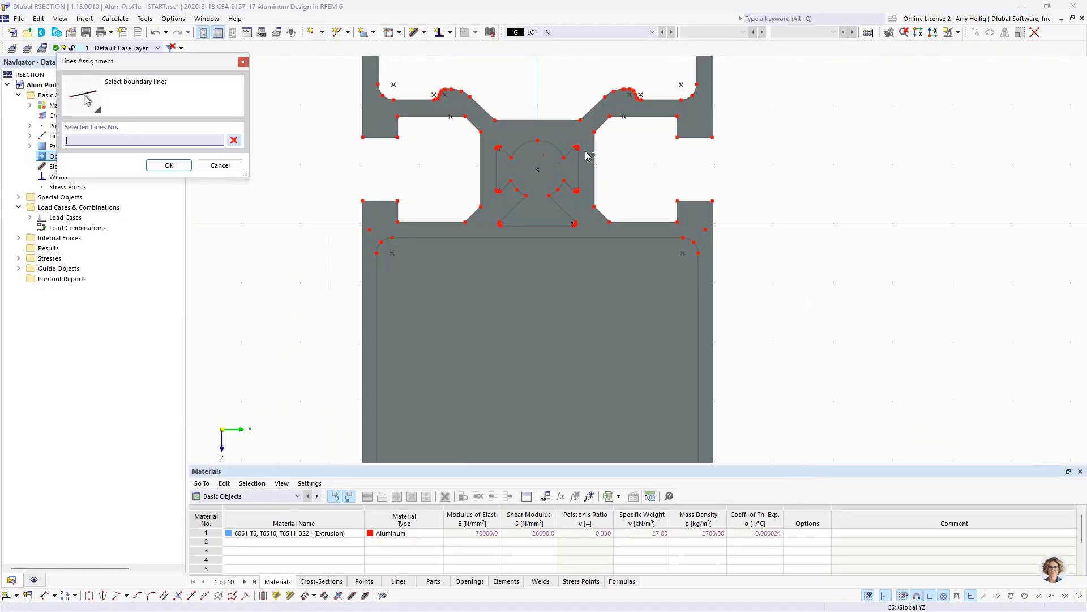
{"action": "scroll", "coordinate": [589, 154], "scroll_direction": "up", "scroll_amount": 2}
{"action": "left_click_drag", "start_coordinate": [389, 106], "coordinate": [582, 316]}
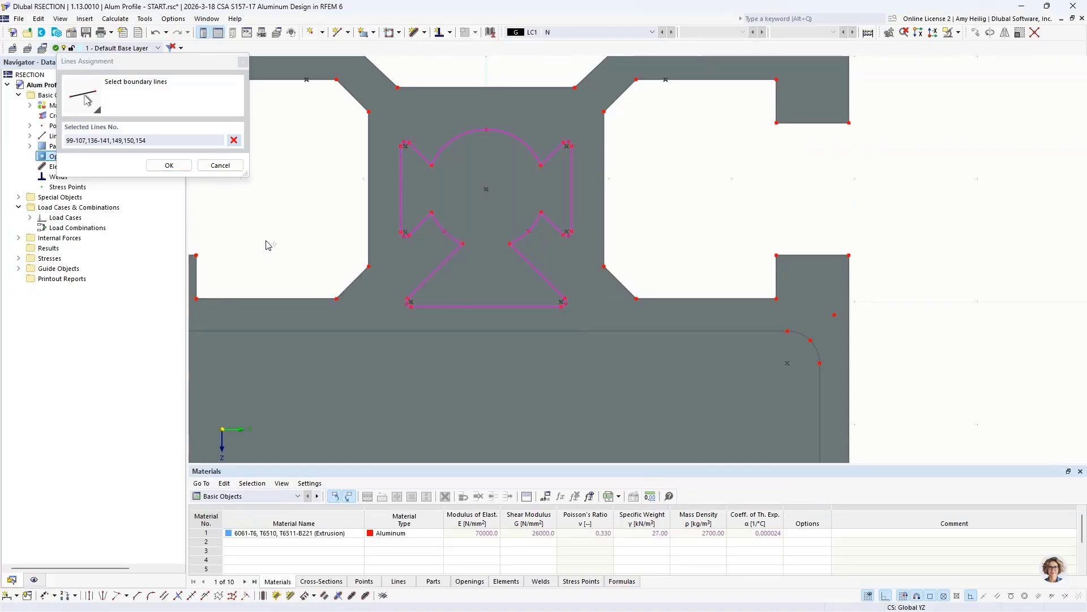
{"action": "left_click", "coordinate": [168, 165]}
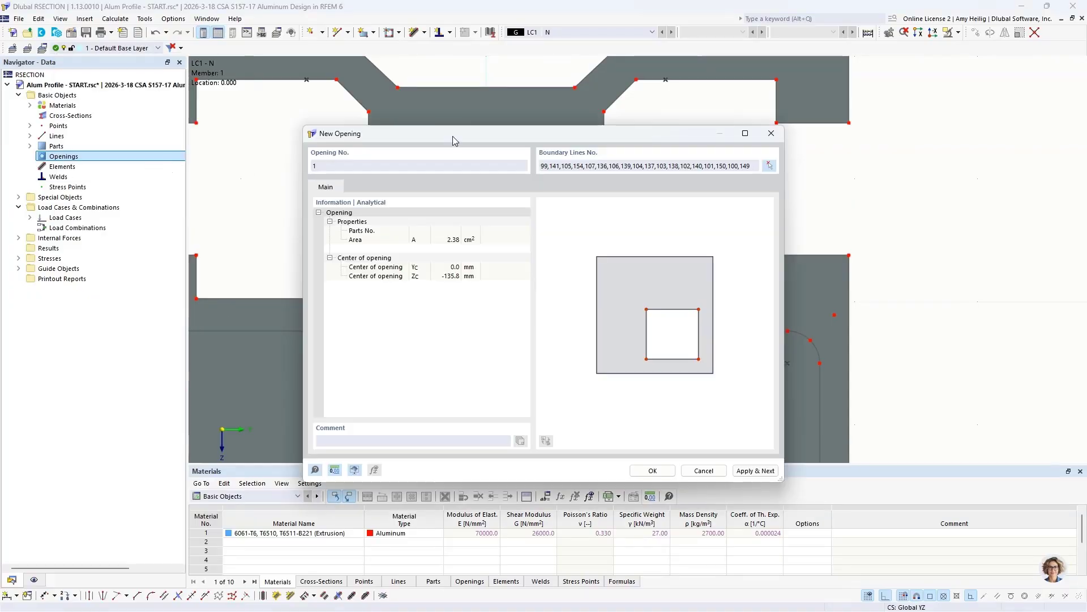
{"action": "left_click_drag", "start_coordinate": [453, 136], "coordinate": [702, 124]}
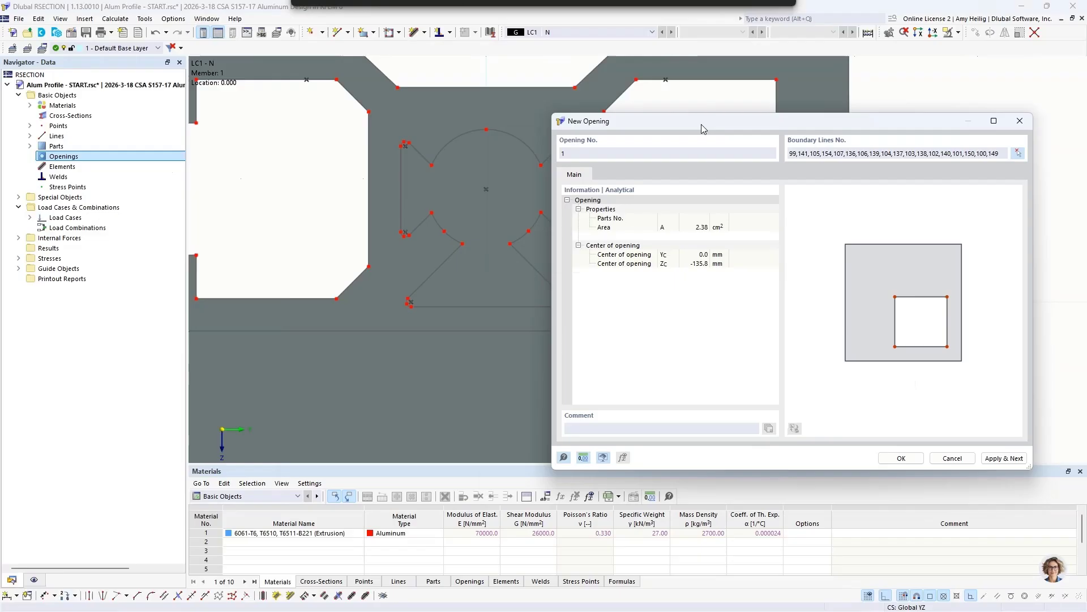
{"action": "left_click", "coordinate": [1004, 458]}
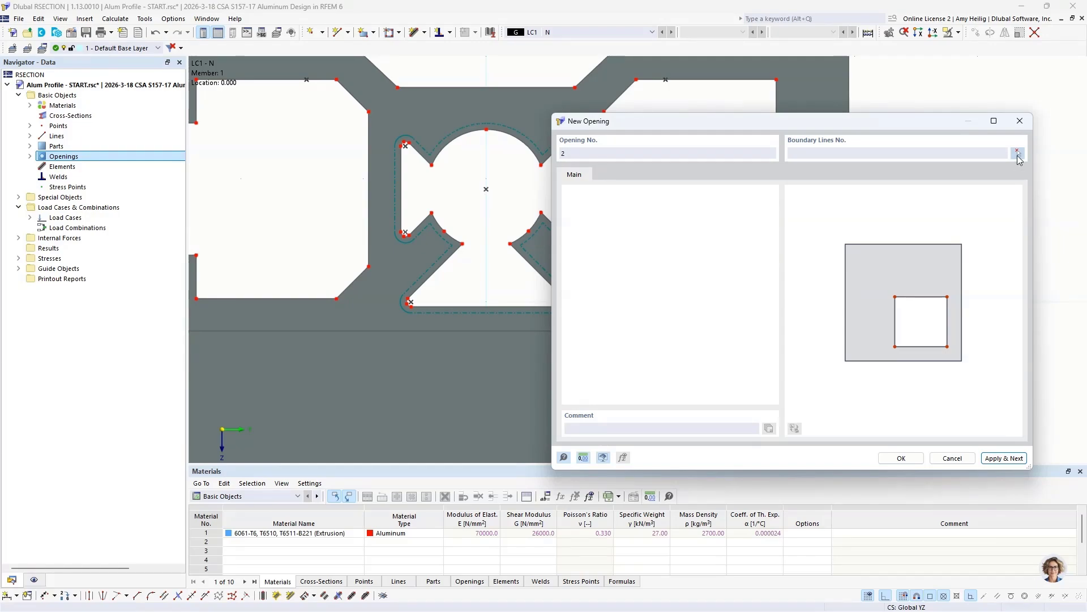
- Create an opening in the part from the inner boundary lines of the large rectangular cavity
{"action": "left_click", "coordinate": [1017, 155]}
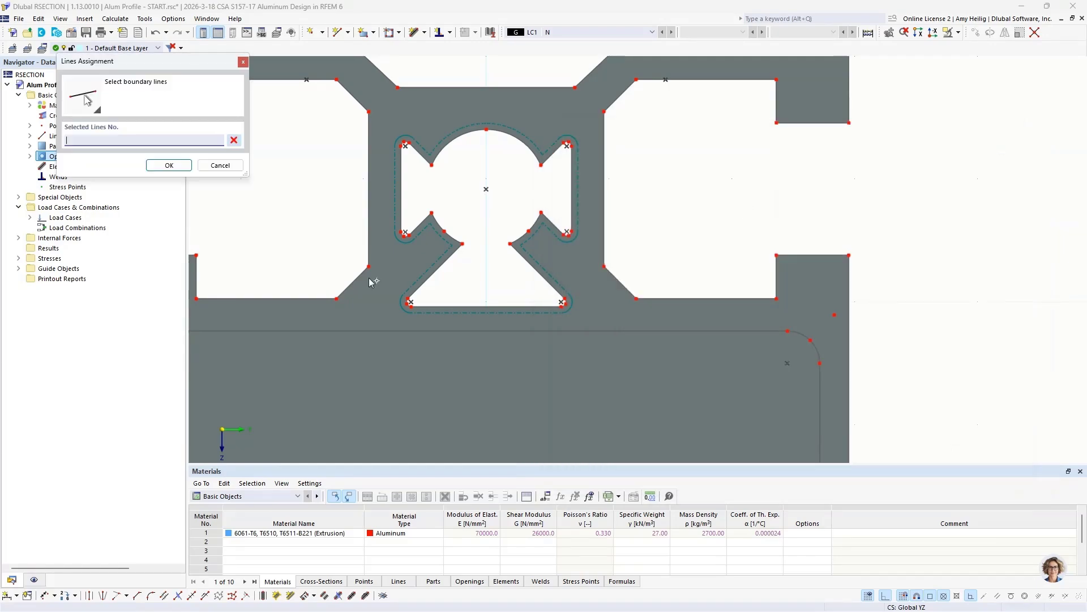
{"action": "middle_click_drag", "start_coordinate": [417, 346], "coordinate": [570, 175]}
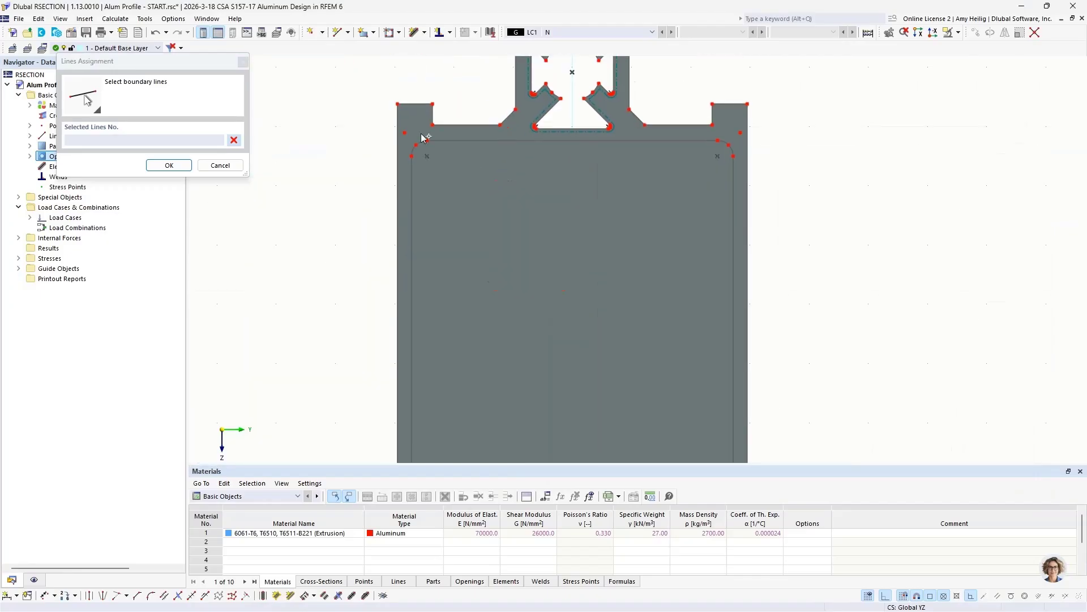
{"action": "left_click_drag", "start_coordinate": [407, 136], "coordinate": [739, 442]}
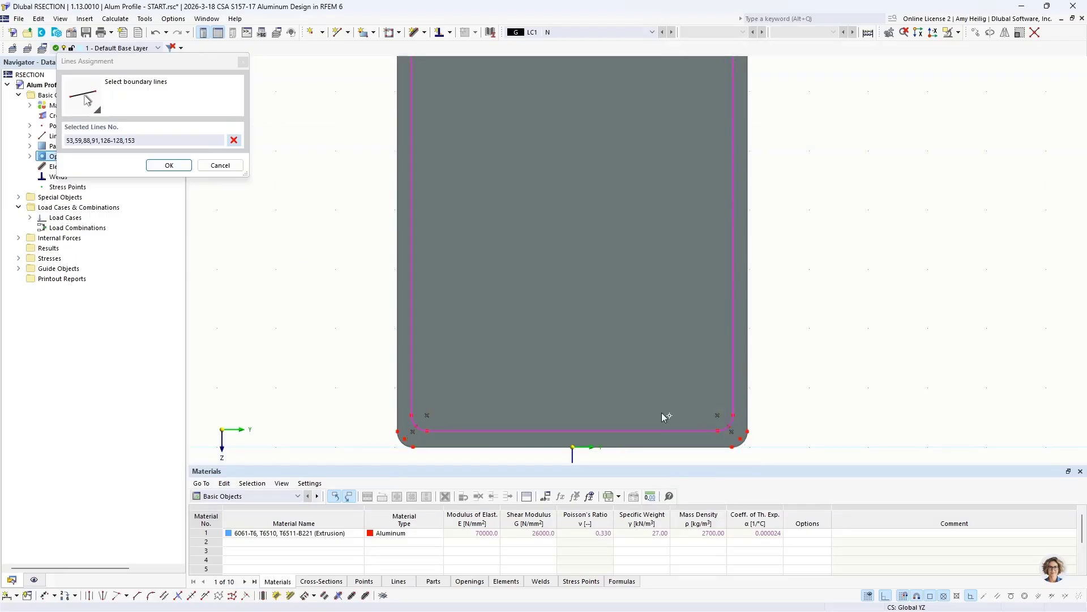
{"action": "left_click", "coordinate": [168, 165]}
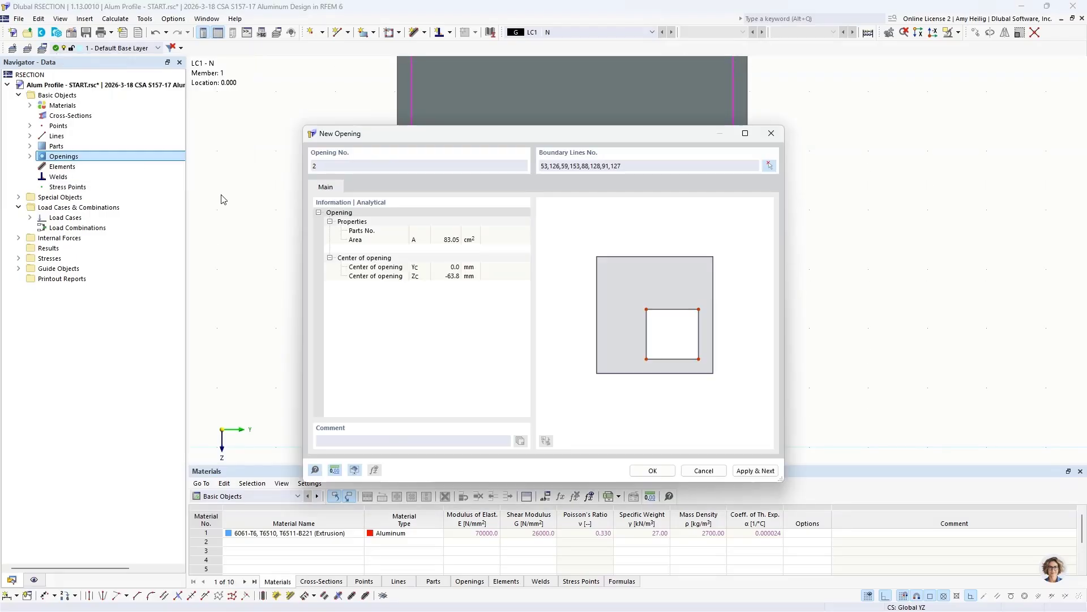
{"action": "left_click", "coordinate": [652, 470]}
- Hide the model's parts and openings so that only the profile's points and lines are displayed
{"action": "scroll", "coordinate": [691, 291], "scroll_direction": "down", "scroll_amount": 4}
{"action": "middle_click_drag", "start_coordinate": [677, 269], "coordinate": [563, 345]}
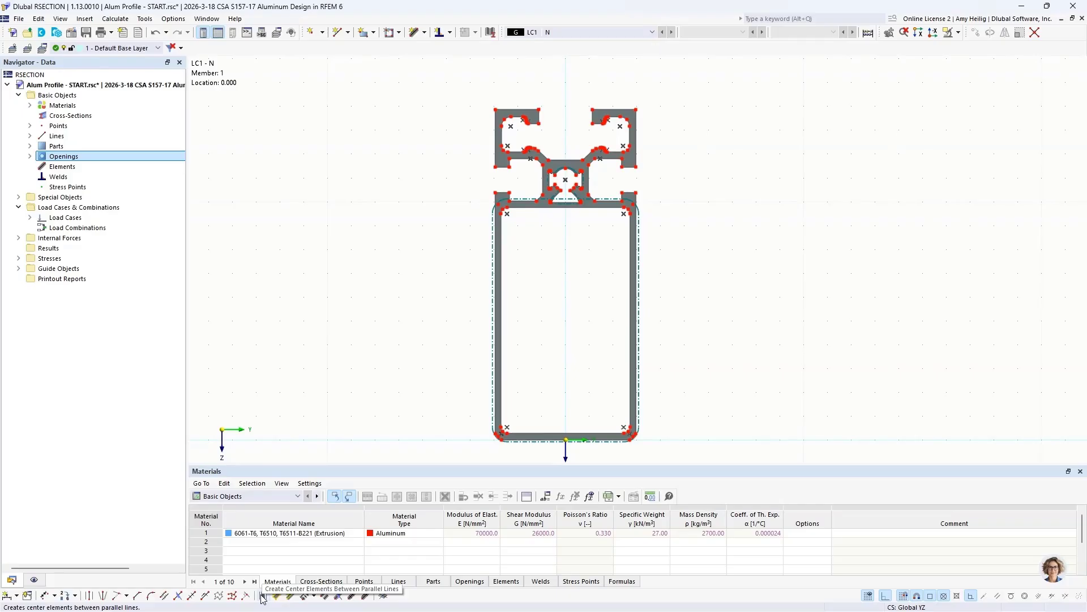
{"action": "left_click", "coordinate": [34, 580]}
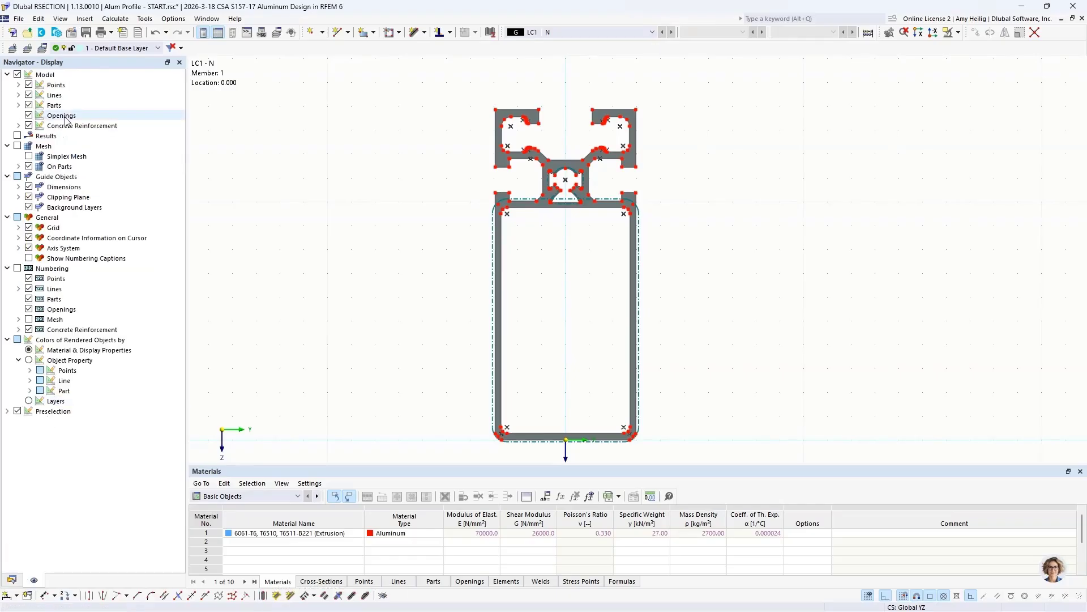
{"action": "left_click", "coordinate": [29, 105]}
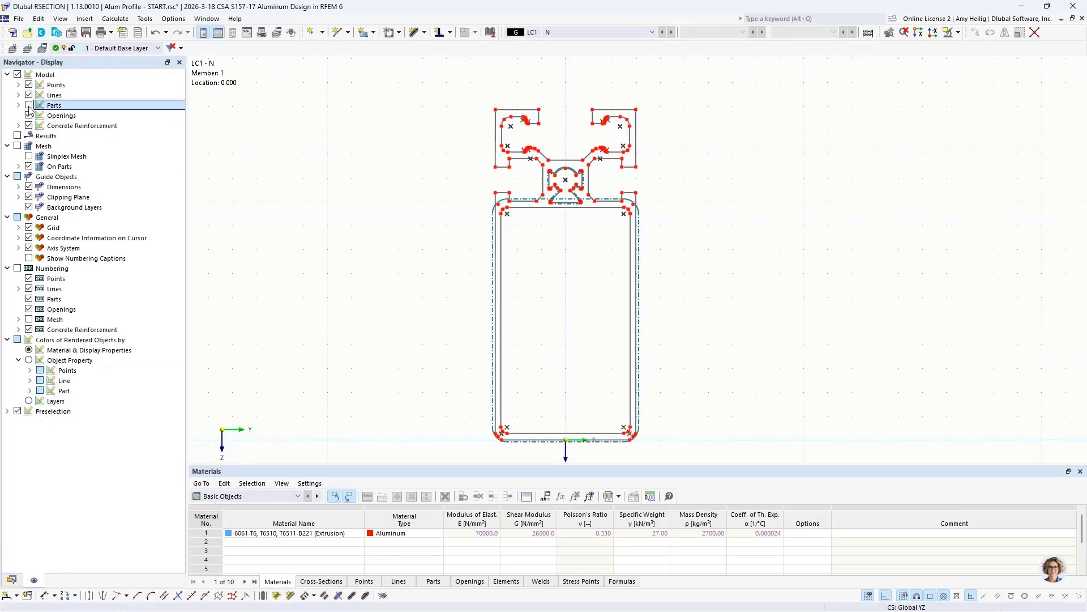
{"action": "left_click", "coordinate": [29, 116]}
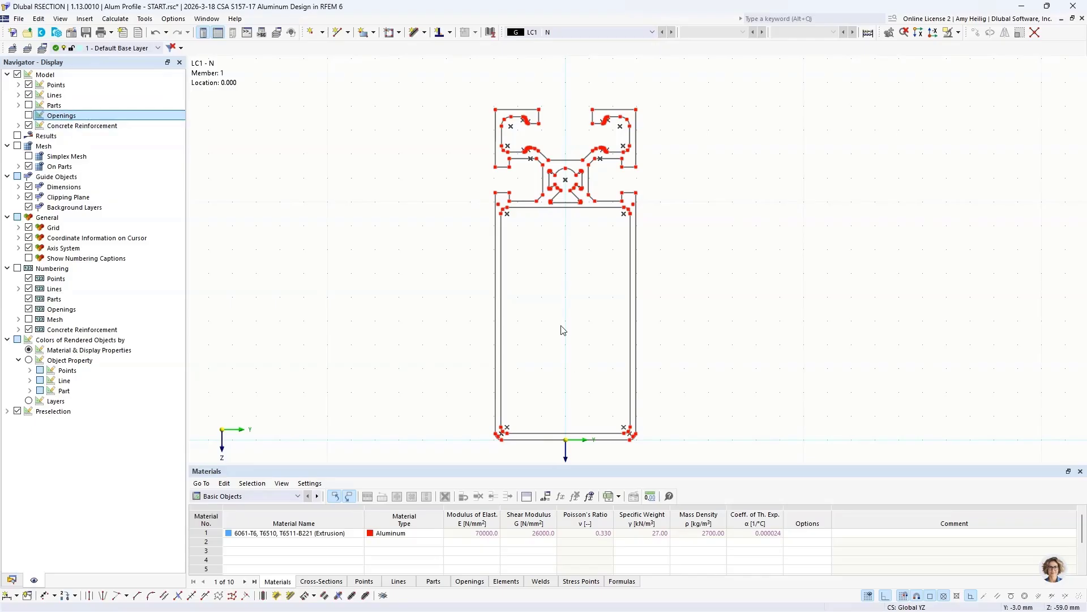
- Create center elements between the parallel inner and outer lines of the rectangular box's bottom wall and both side walls
{"action": "scroll", "coordinate": [564, 405], "scroll_direction": "up", "scroll_amount": 5}
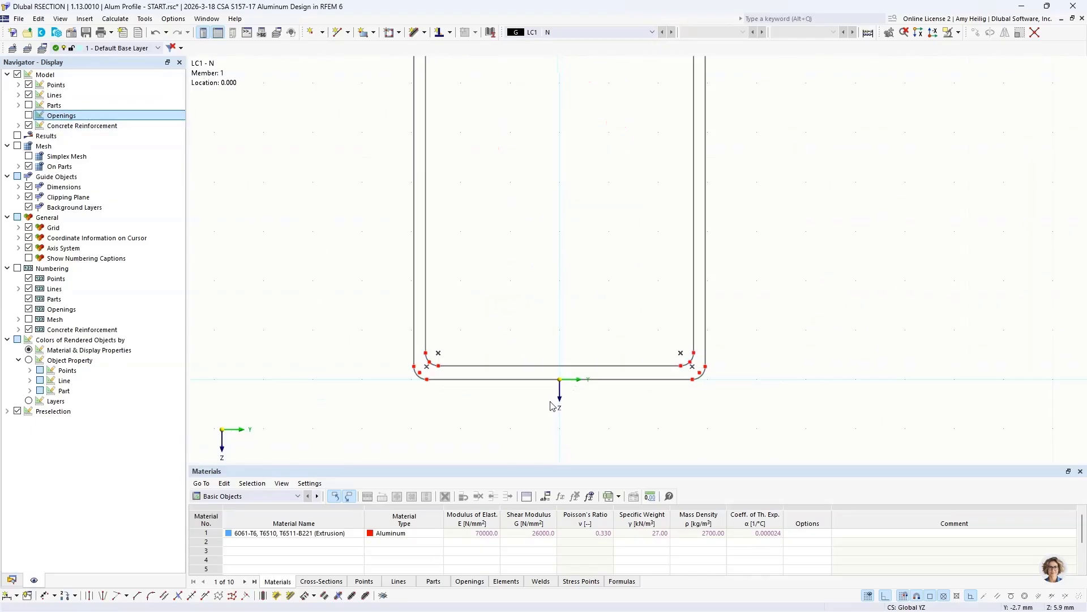
{"action": "scroll", "coordinate": [553, 400], "scroll_direction": "up", "scroll_amount": 4}
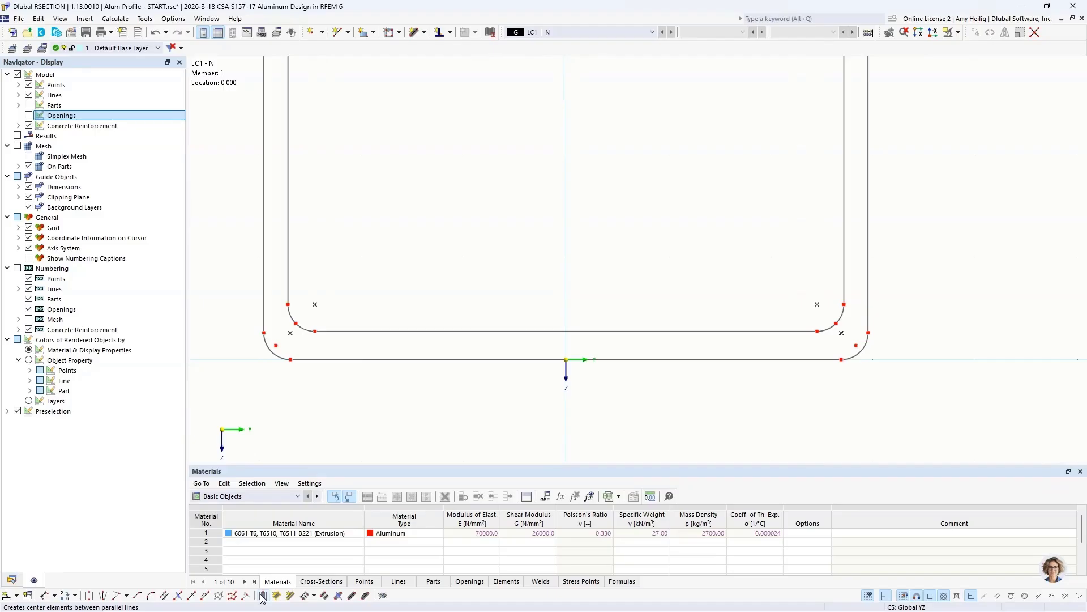
{"action": "left_click", "coordinate": [263, 595]}
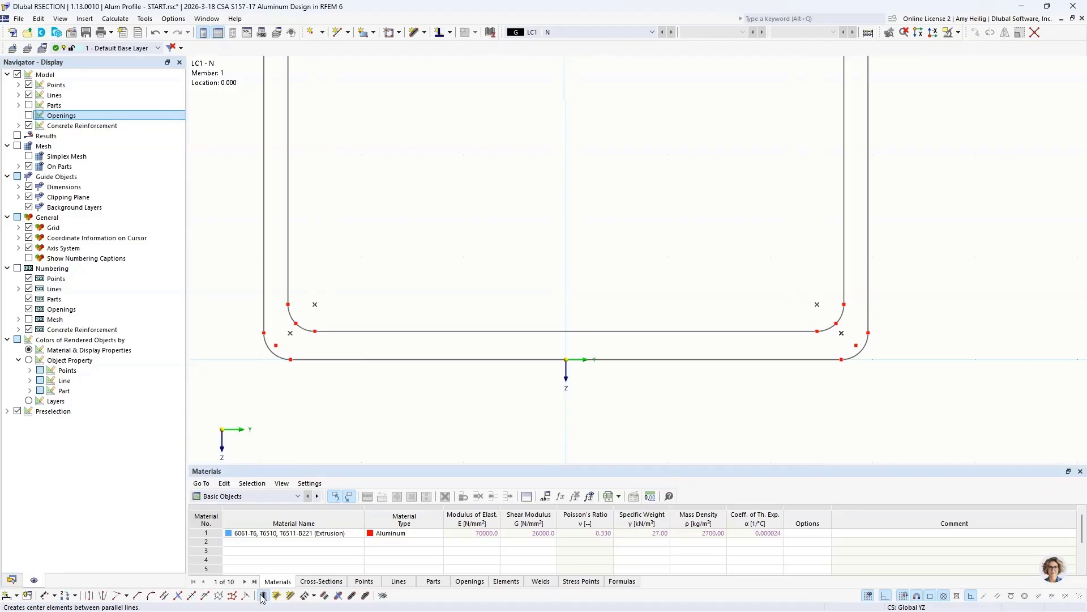
{"action": "left_click", "coordinate": [467, 358]}
{"action": "left_click", "coordinate": [466, 331]}
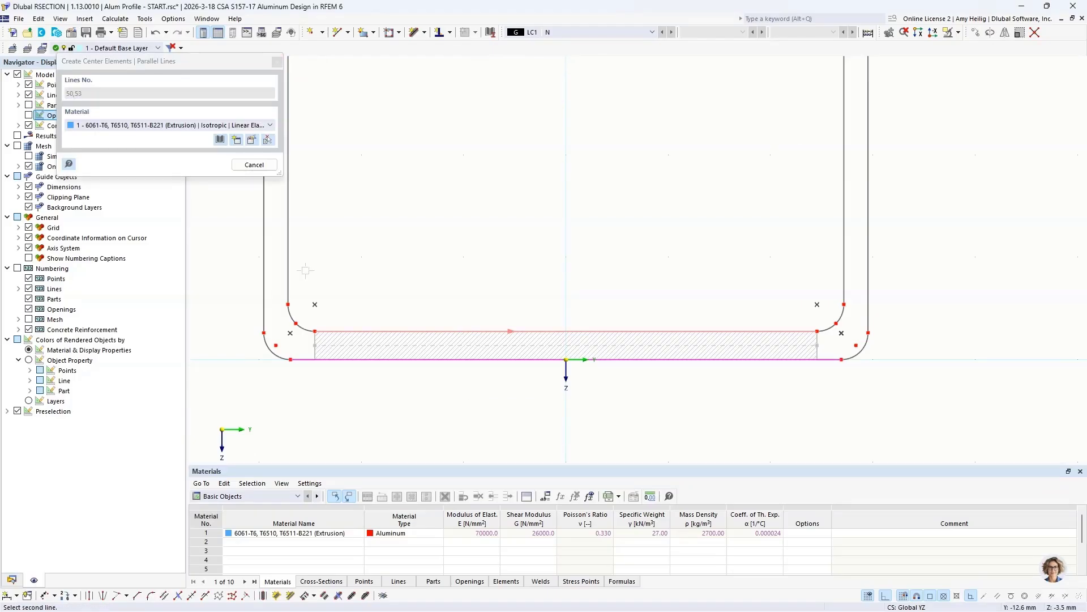
{"action": "left_click", "coordinate": [288, 258]}
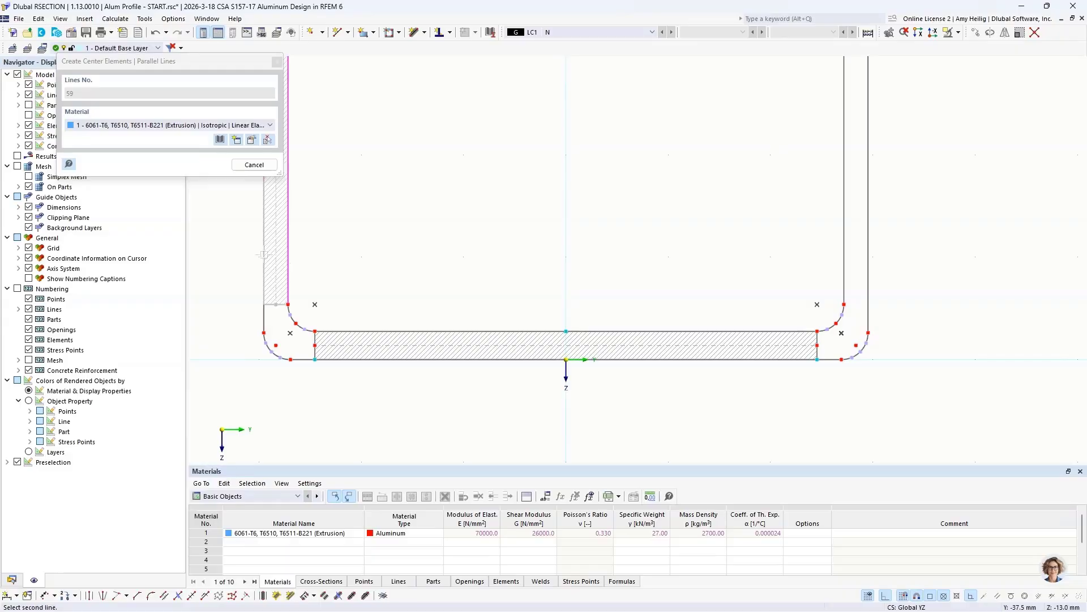
{"action": "left_click", "coordinate": [263, 254]}
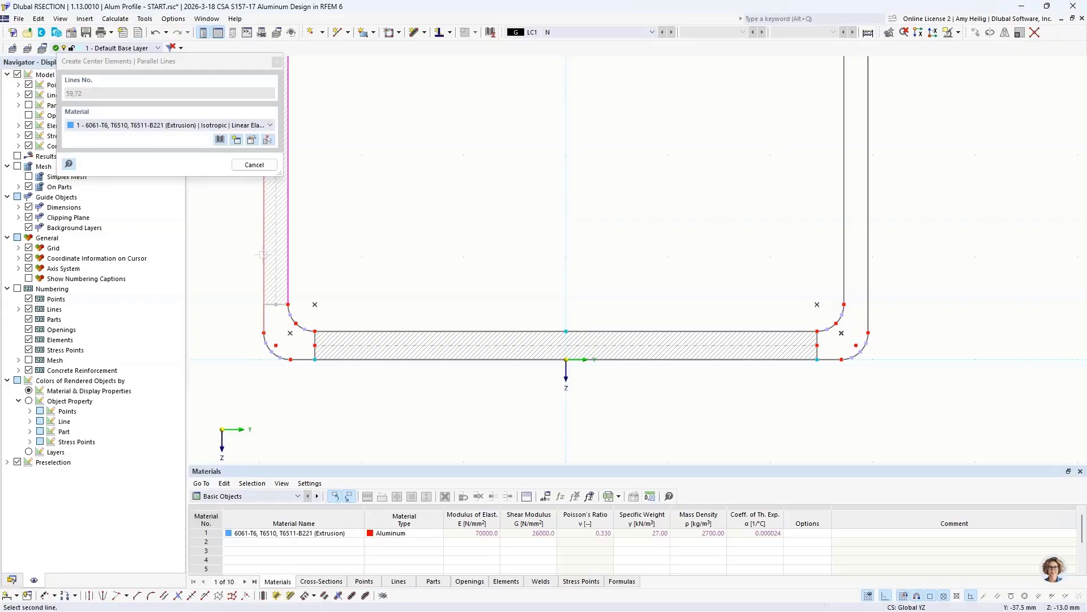
{"action": "left_click", "coordinate": [844, 277]}
{"action": "left_click", "coordinate": [872, 282]}
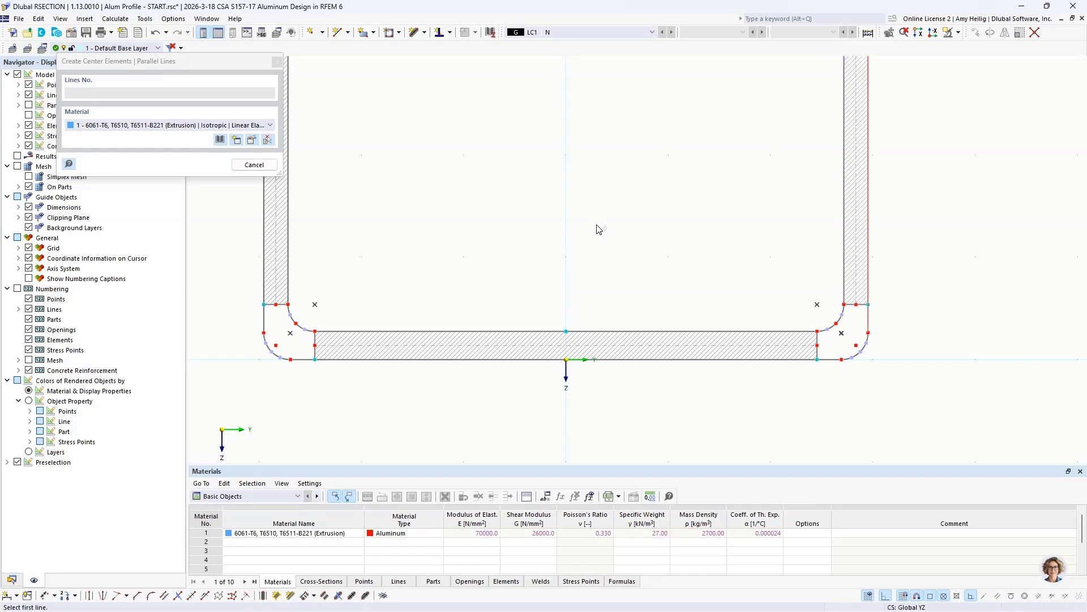
- Create a center element between the parallel lines of the box's top wall, along its left segment beside the central cavity
{"action": "scroll", "coordinate": [600, 231], "scroll_direction": "down", "scroll_amount": 5}
{"action": "middle_click_drag", "start_coordinate": [602, 235], "coordinate": [560, 383]}
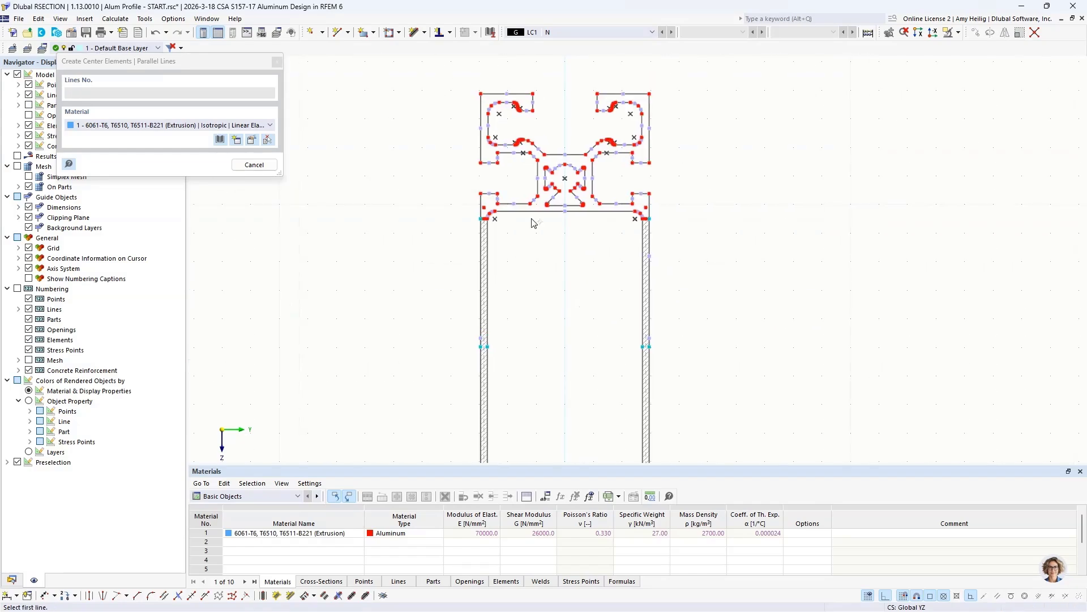
{"action": "scroll", "coordinate": [533, 223], "scroll_direction": "up", "scroll_amount": 3}
{"action": "left_click", "coordinate": [521, 211]}
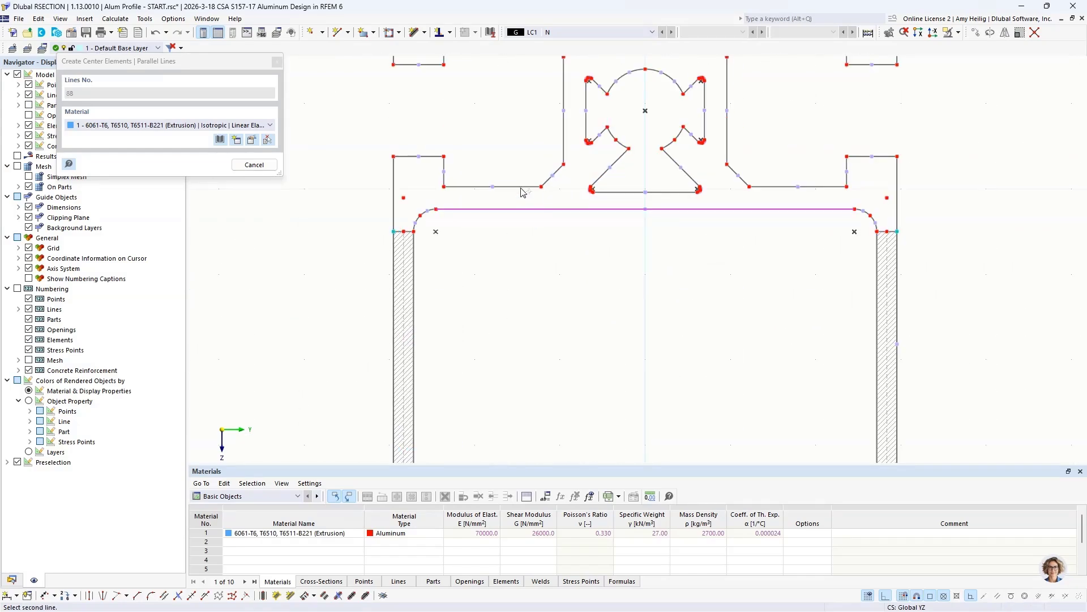
{"action": "left_click", "coordinate": [521, 188]}
{"action": "key", "text": "Escape"}
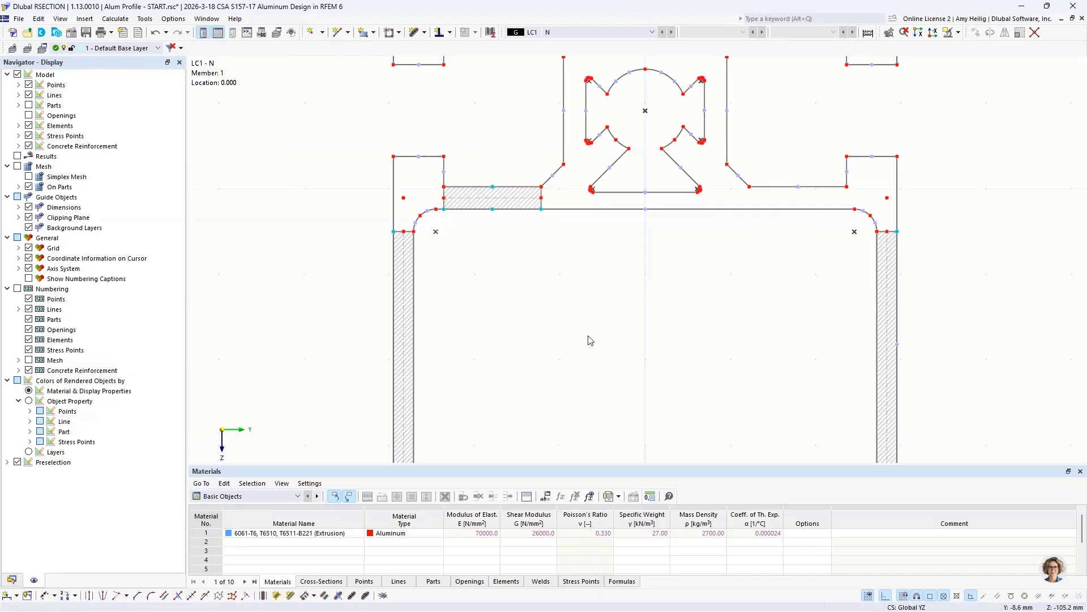
- Move the lower end points of both side-wall elements by Y 0 mm and Z 5.1 mm, level with the bottom element's end point
{"action": "scroll", "coordinate": [588, 336], "scroll_direction": "down", "scroll_amount": 2}
{"action": "middle_click_drag", "start_coordinate": [634, 387], "coordinate": [573, 50]}
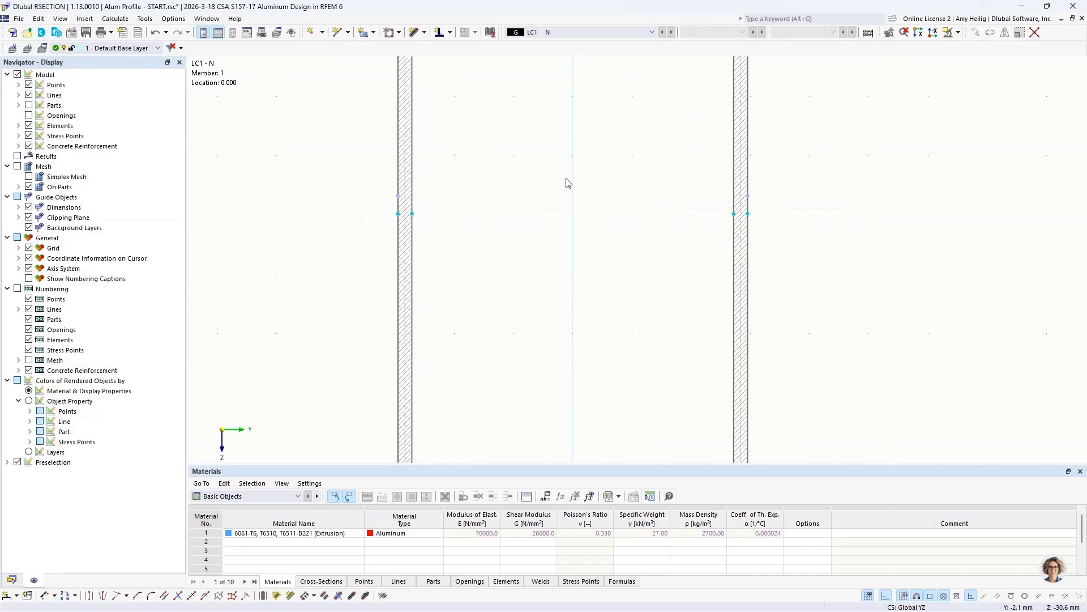
{"action": "middle_click_drag", "start_coordinate": [563, 425], "coordinate": [582, 177]}
{"action": "scroll", "coordinate": [570, 292], "scroll_direction": "up", "scroll_amount": 2}
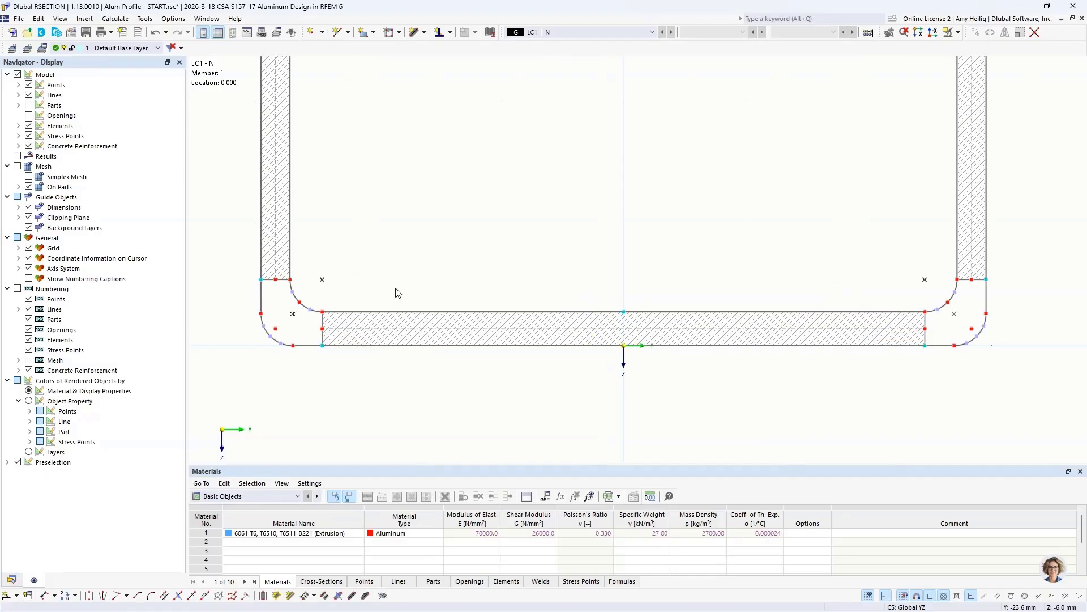
{"action": "left_click", "coordinate": [276, 280]}
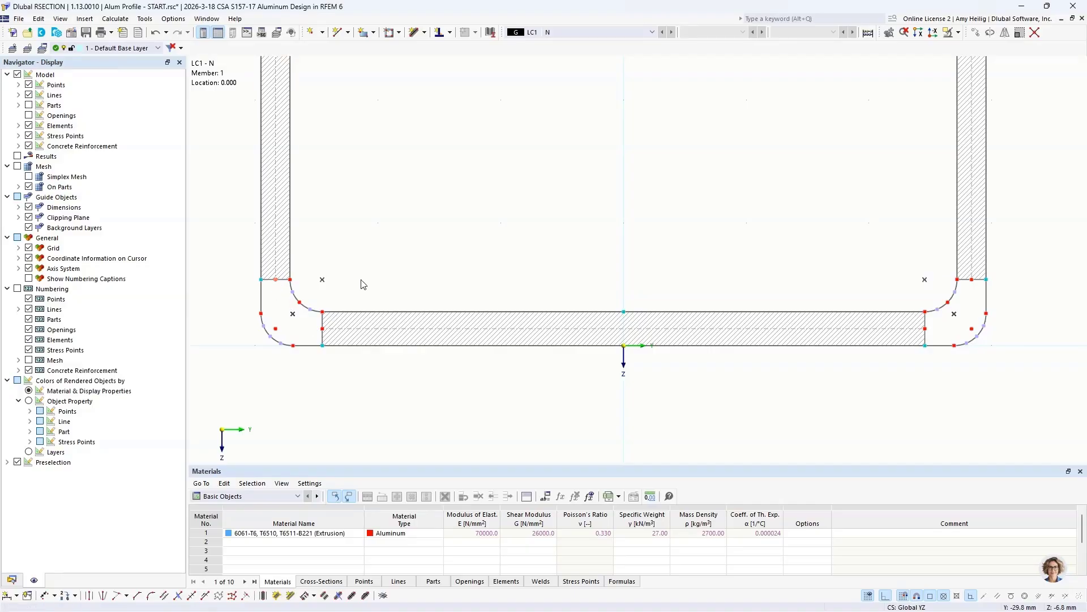
{"action": "left_click", "coordinate": [973, 280]}
{"action": "left_click", "coordinate": [975, 33]}
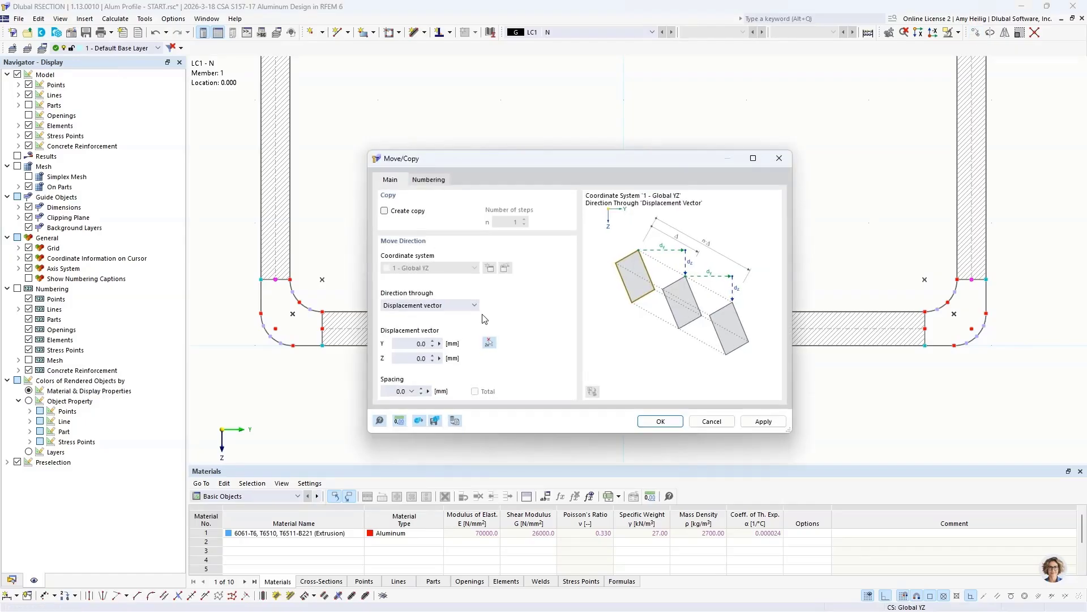
{"action": "left_click", "coordinate": [488, 343]}
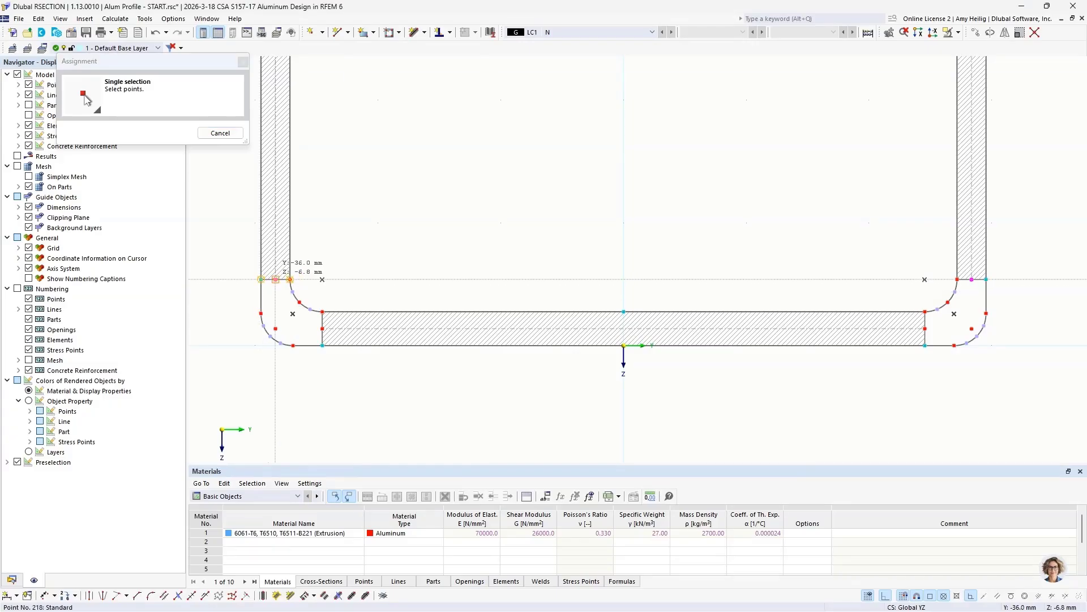
{"action": "left_click", "coordinate": [322, 327]}
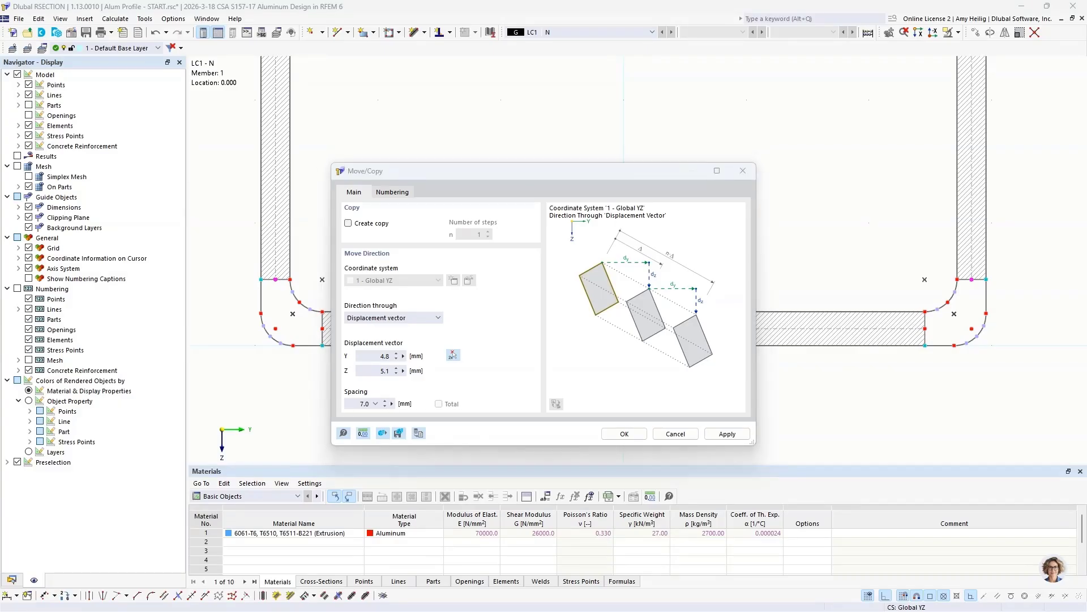
{"action": "left_click", "coordinate": [367, 356]}
{"action": "type", "text": "0"}
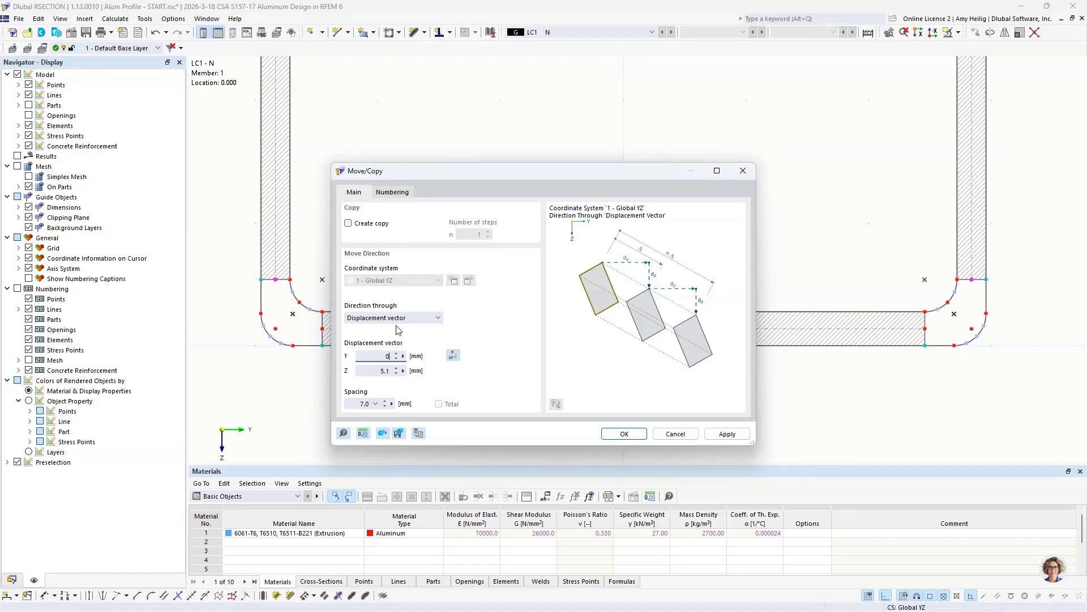
{"action": "left_click", "coordinate": [624, 433]}
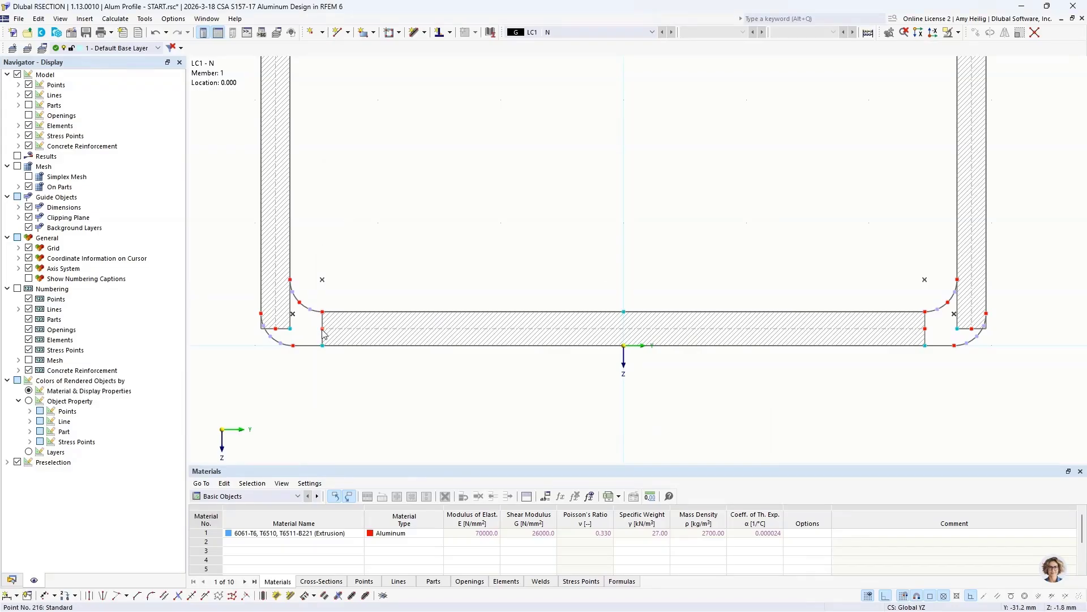
- Extend both ends of the bottom-wall element to the lower end points of the side-wall elements
{"action": "left_click_drag", "start_coordinate": [323, 332], "coordinate": [276, 335]}
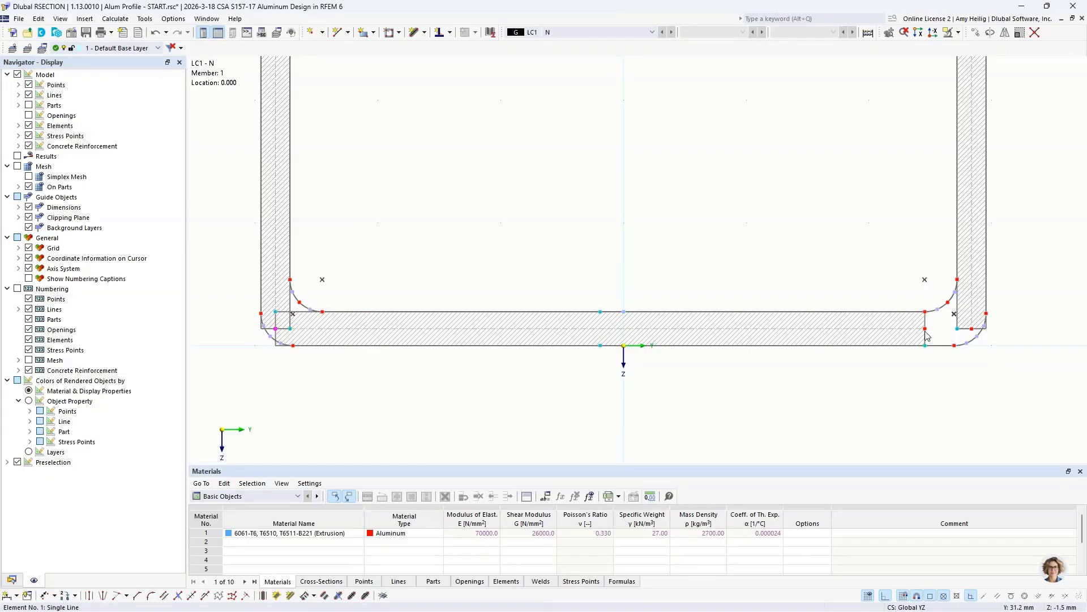
{"action": "left_click_drag", "start_coordinate": [924, 335], "coordinate": [972, 331]}
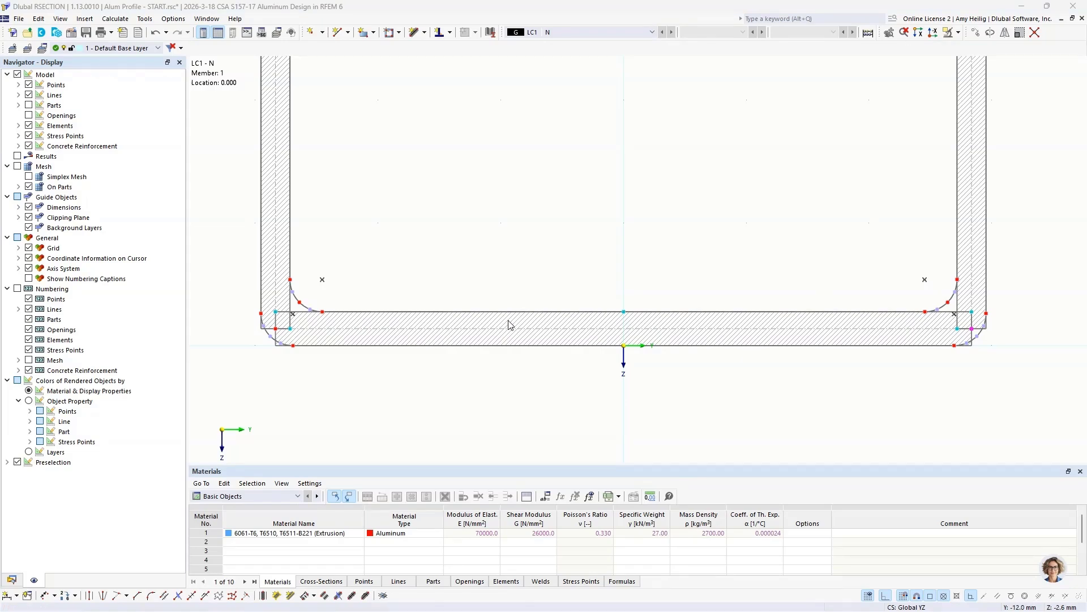
- Move the upper end points of both side-wall elements by Y 0 mm and Z -5.0 mm, level with the top-wall element's centerline
{"action": "scroll", "coordinate": [508, 324], "scroll_direction": "down", "scroll_amount": 3}
{"action": "middle_click_drag", "start_coordinate": [523, 127], "coordinate": [527, 385]}
{"action": "middle_click_drag", "start_coordinate": [572, 176], "coordinate": [569, 309]}
{"action": "scroll", "coordinate": [571, 301], "scroll_direction": "up", "scroll_amount": 5}
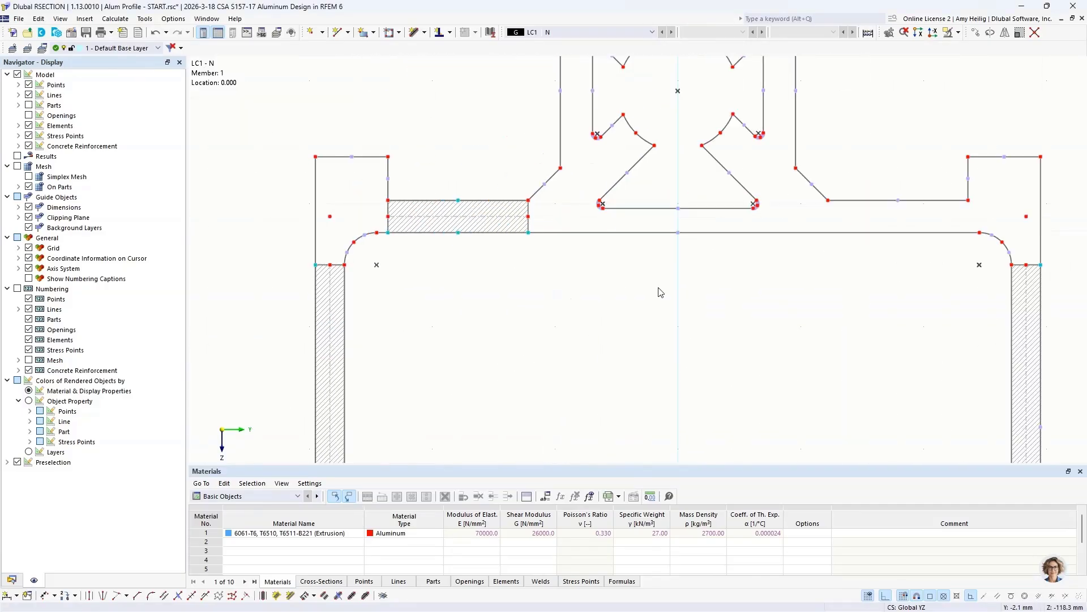
{"action": "left_click", "coordinate": [212, 277]}
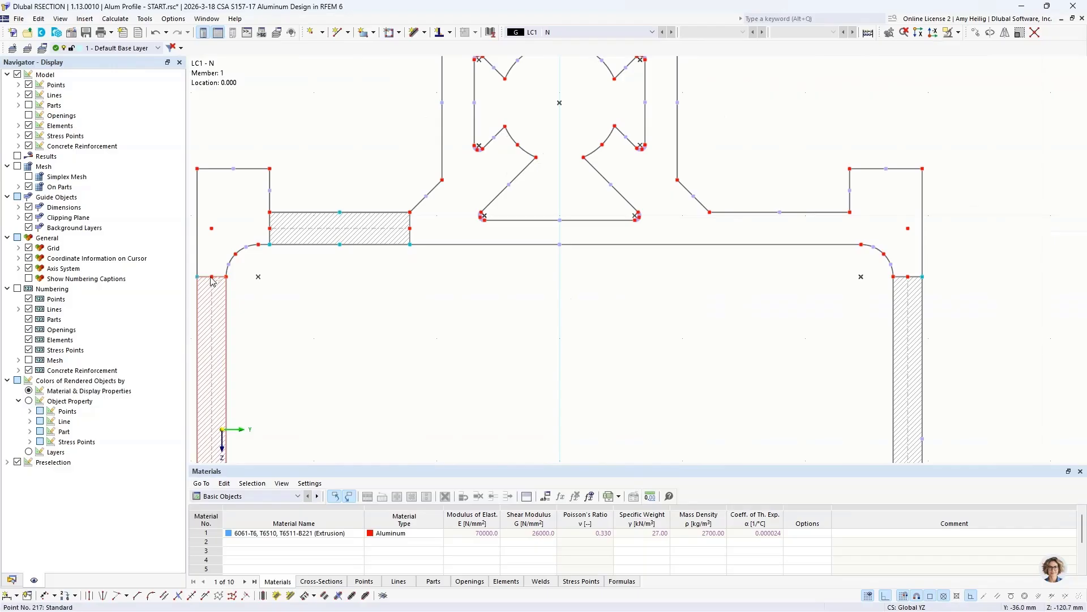
{"action": "left_click", "coordinate": [908, 277]}
{"action": "left_click", "coordinate": [975, 32]}
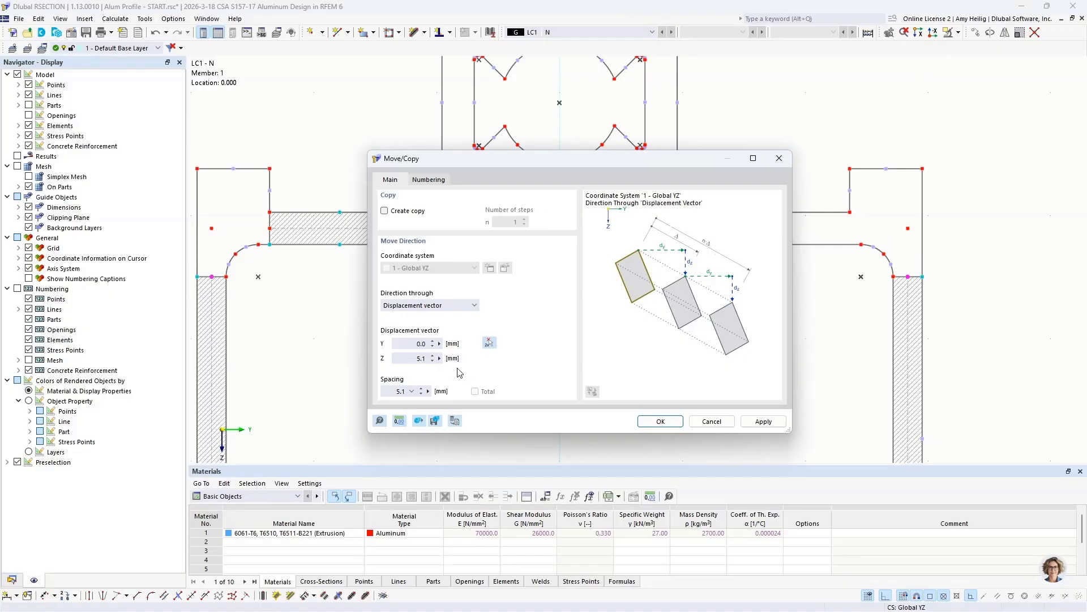
{"action": "left_click", "coordinate": [489, 343]}
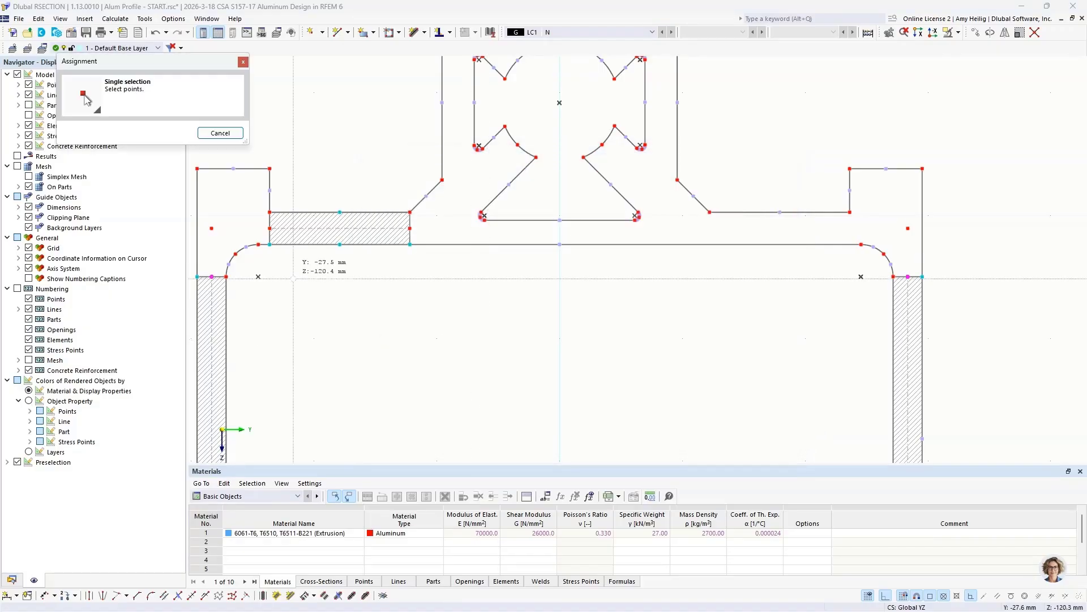
{"action": "left_click", "coordinate": [226, 276]}
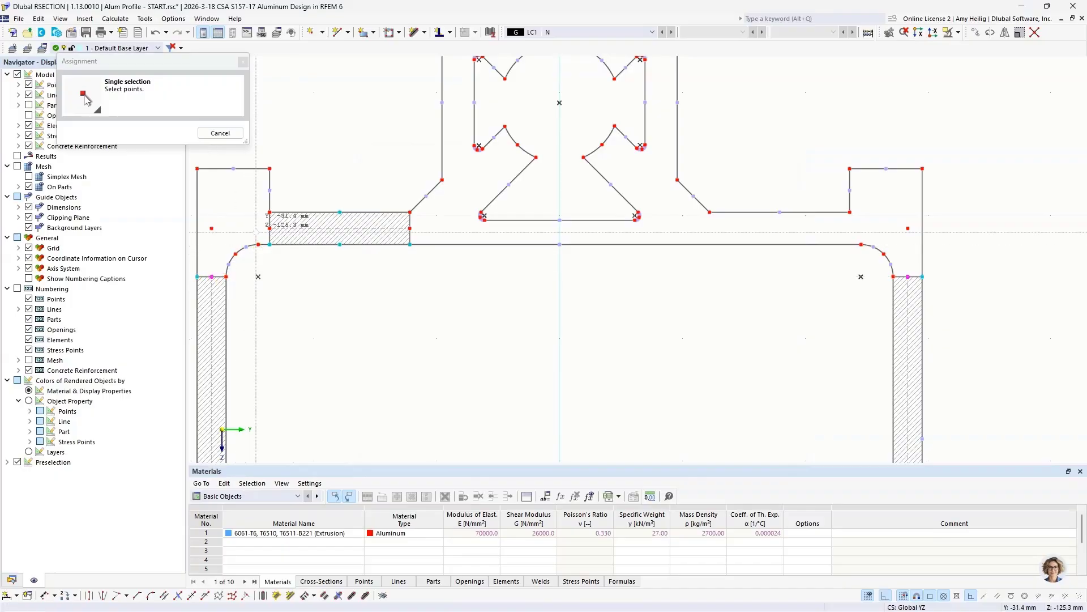
{"action": "left_click", "coordinate": [270, 233]}
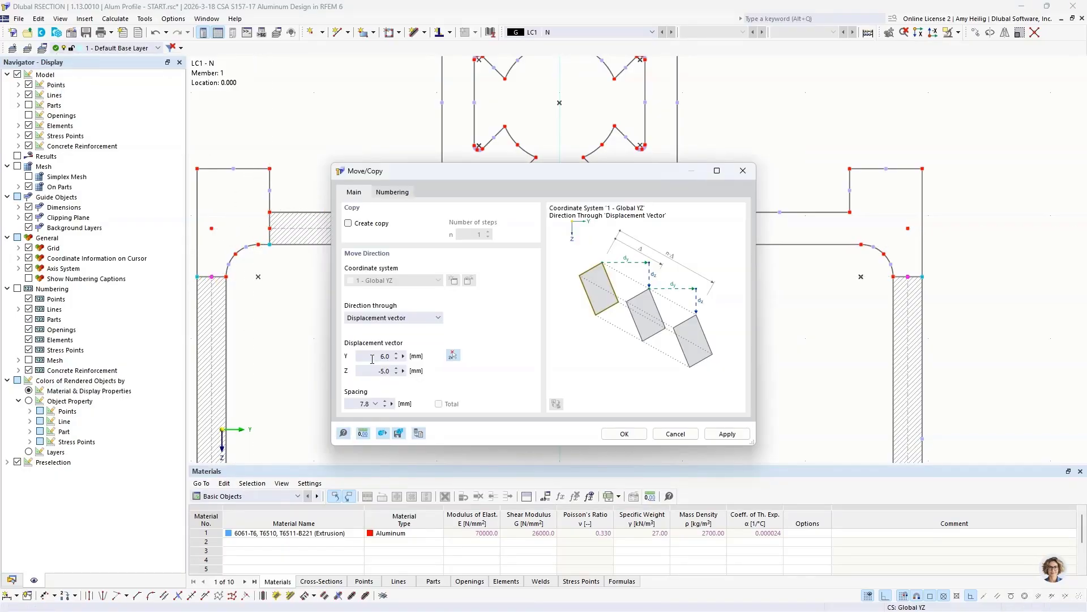
{"action": "type", "text": "0"}
{"action": "left_click", "coordinate": [624, 433]}
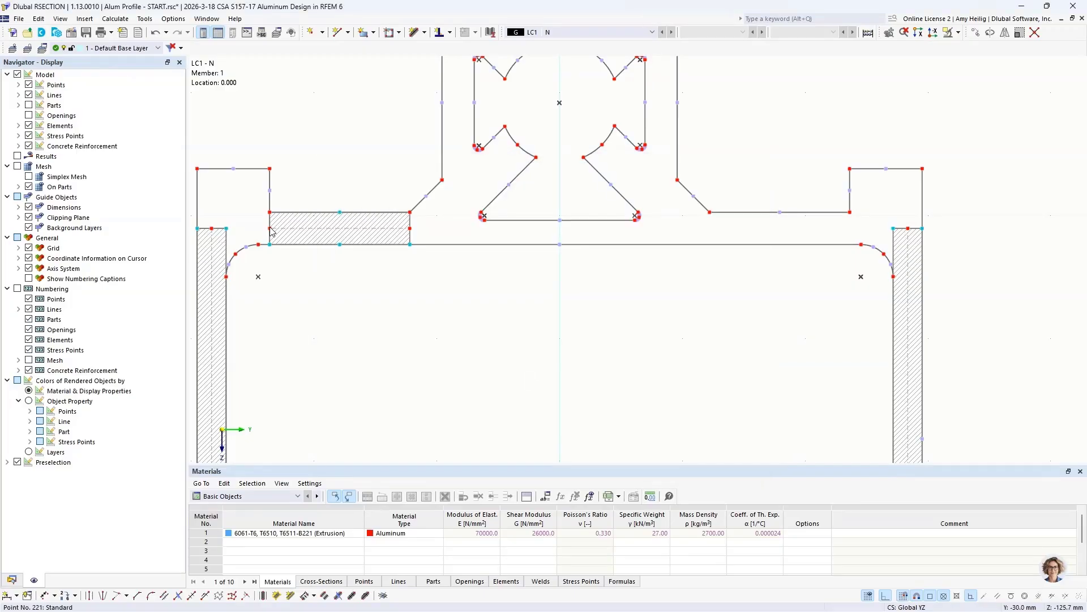
- Extend both ends of the top-wall element to the upper end points of the side-wall elements
{"action": "mouse_move", "coordinate": [270, 231]}
{"action": "left_click_drag", "start_coordinate": [271, 230], "coordinate": [211, 229]}
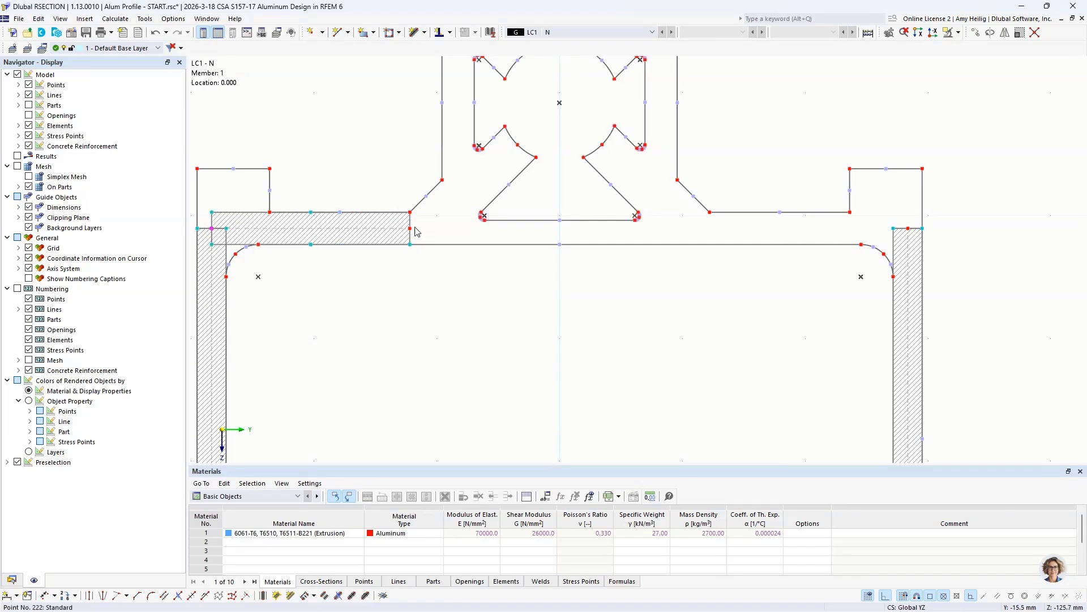
{"action": "left_click_drag", "start_coordinate": [410, 228], "coordinate": [918, 214]}
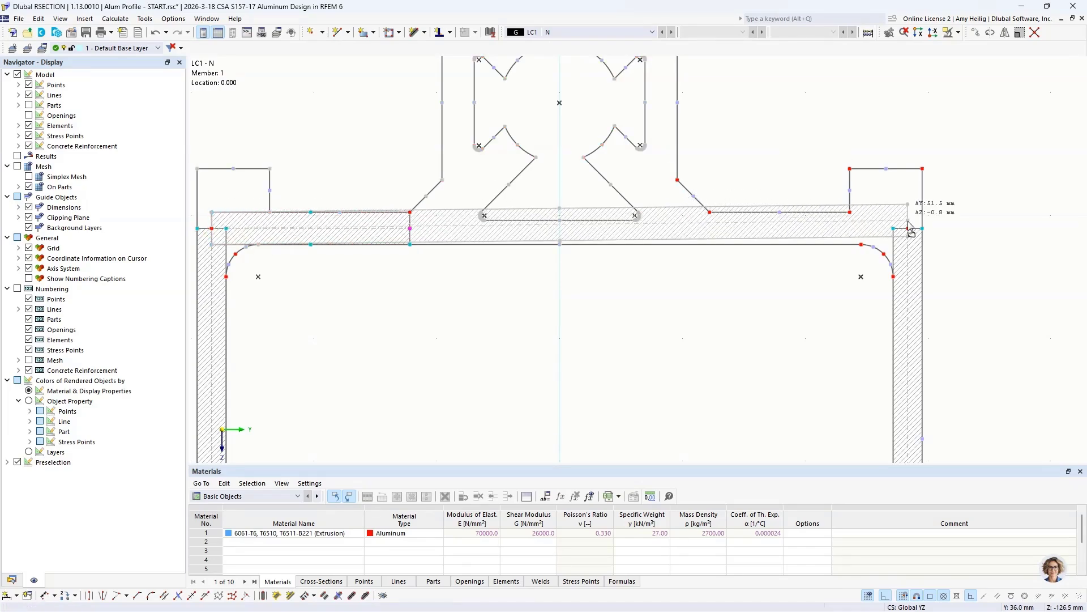
- Move the right side wall's lower end point by Y 0 mm and Z 5.0 mm, level with the left wall's lower end point
{"action": "scroll", "coordinate": [672, 250], "scroll_direction": "down", "scroll_amount": 1}
{"action": "scroll", "coordinate": [674, 248], "scroll_direction": "down", "scroll_amount": 4}
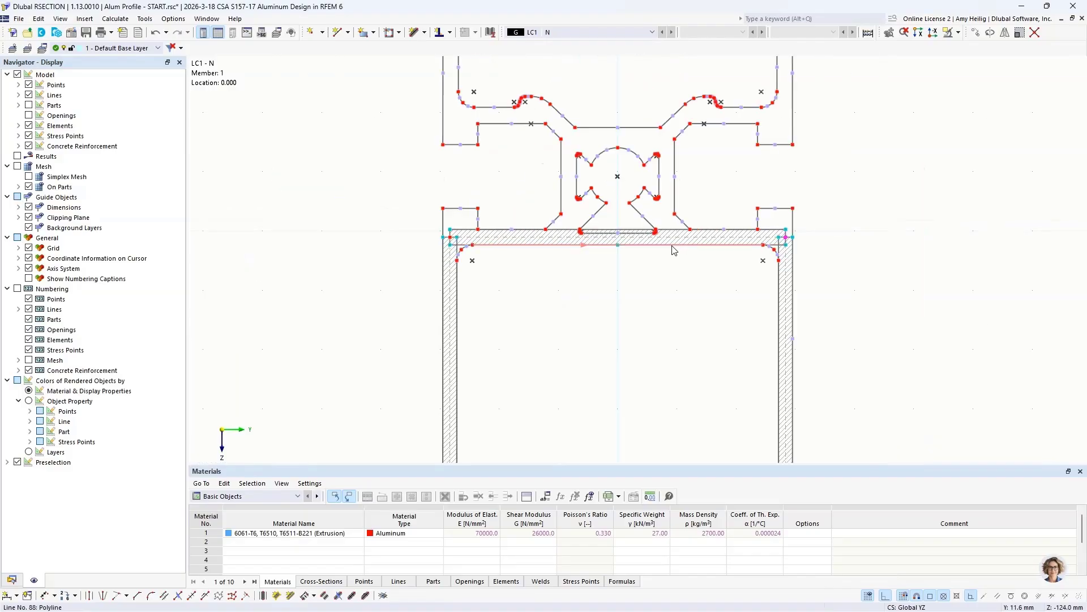
{"action": "middle_click_drag", "start_coordinate": [687, 287], "coordinate": [603, 259]}
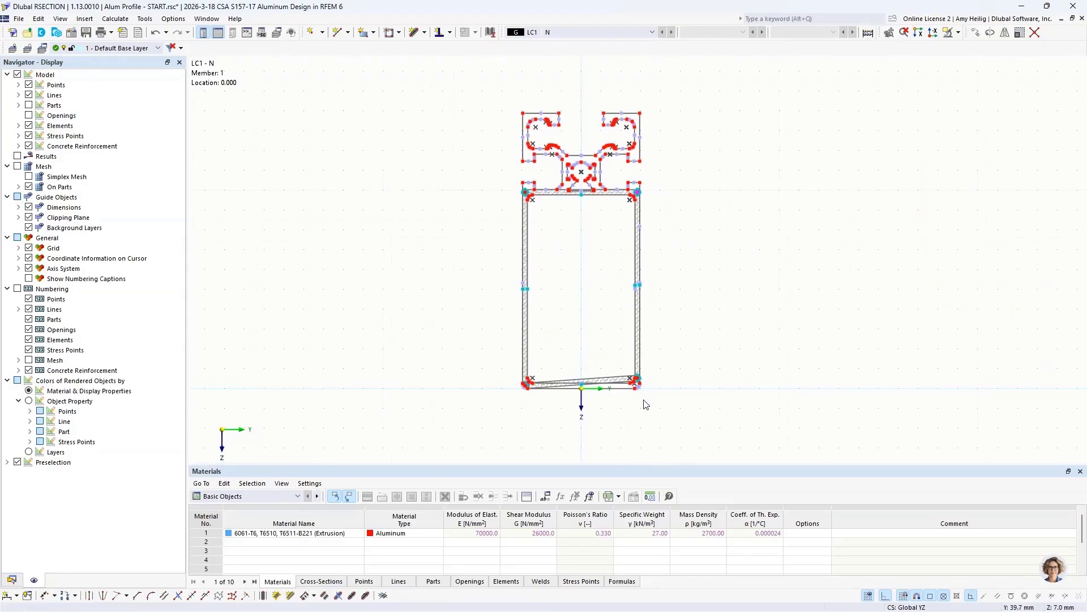
{"action": "scroll", "coordinate": [638, 405], "scroll_direction": "up", "scroll_amount": 3}
{"action": "scroll", "coordinate": [642, 380], "scroll_direction": "up", "scroll_amount": 1}
{"action": "scroll", "coordinate": [642, 380], "scroll_direction": "down", "scroll_amount": 1}
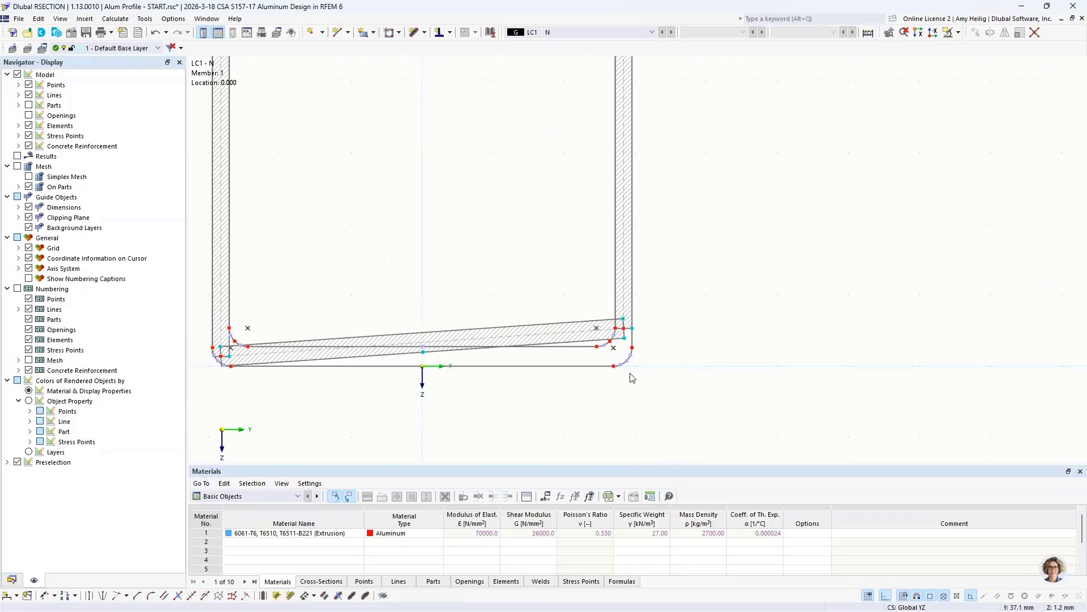
{"action": "middle_click_drag", "start_coordinate": [589, 352], "coordinate": [671, 336]}
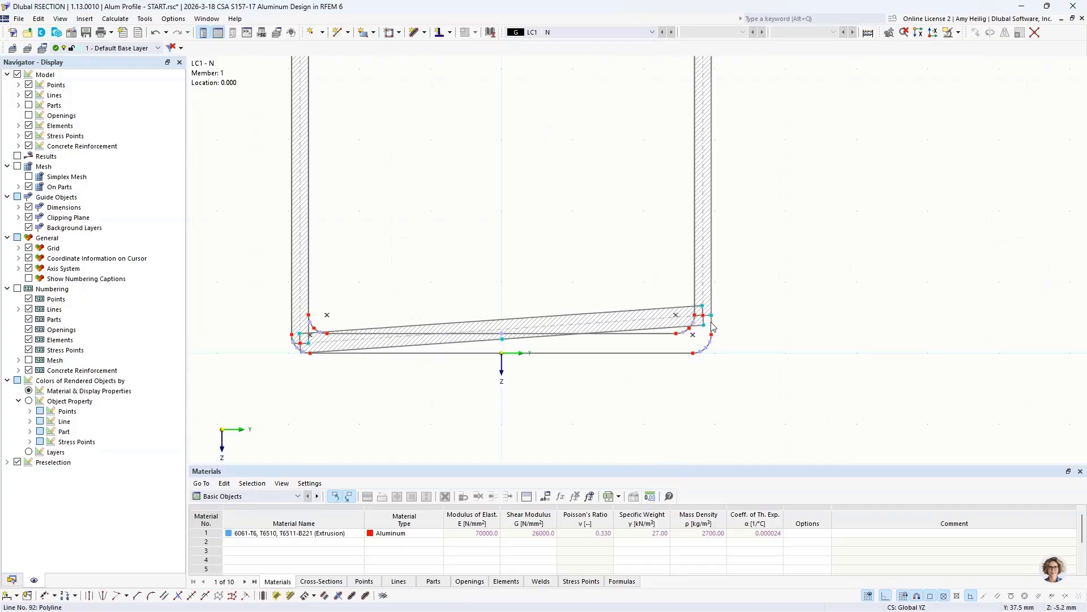
{"action": "left_click", "coordinate": [980, 33]}
{"action": "left_click", "coordinate": [489, 343]}
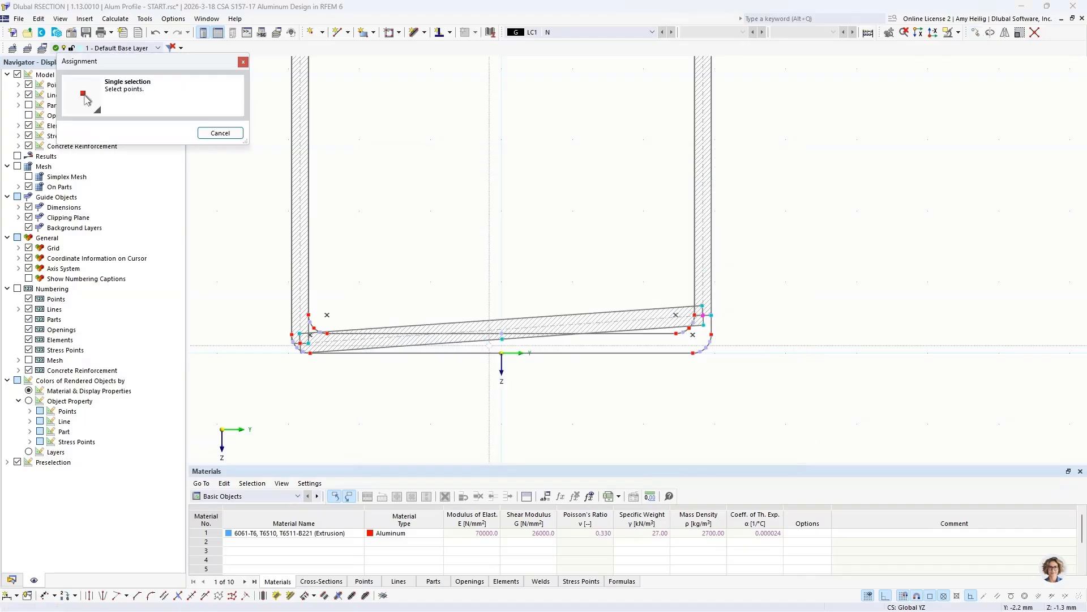
{"action": "left_click", "coordinate": [702, 315]}
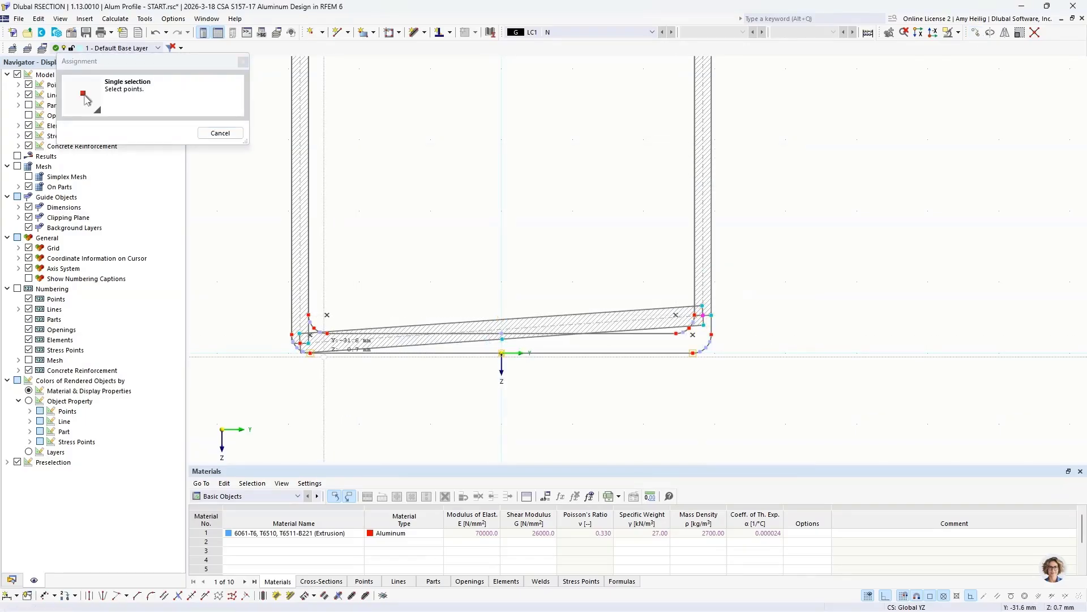
{"action": "left_click", "coordinate": [308, 342]}
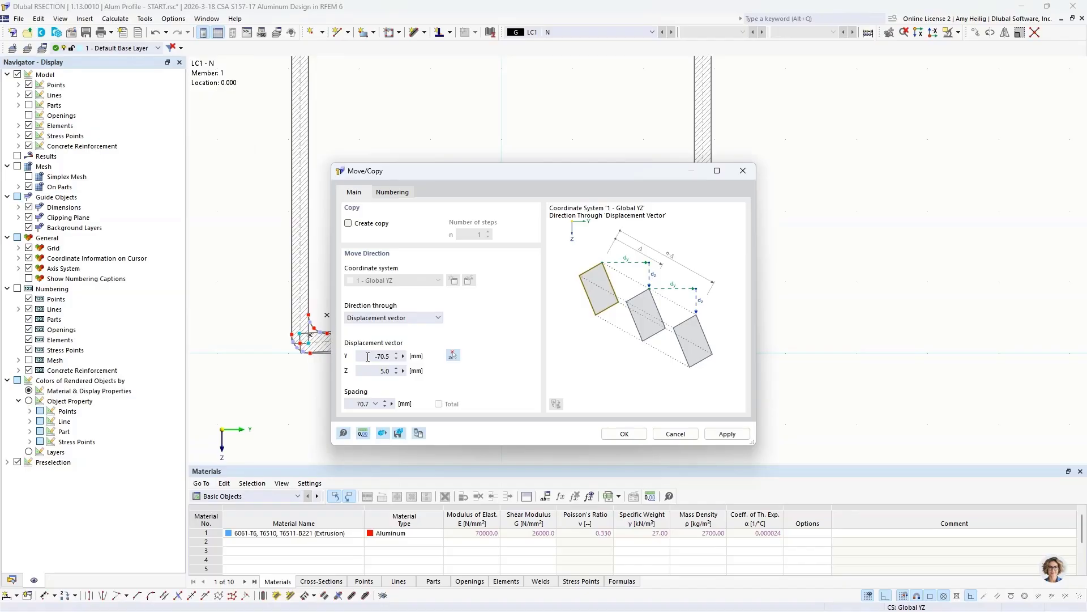
{"action": "left_click_drag", "start_coordinate": [369, 357], "coordinate": [466, 369]}
{"action": "type", "text": "0"}
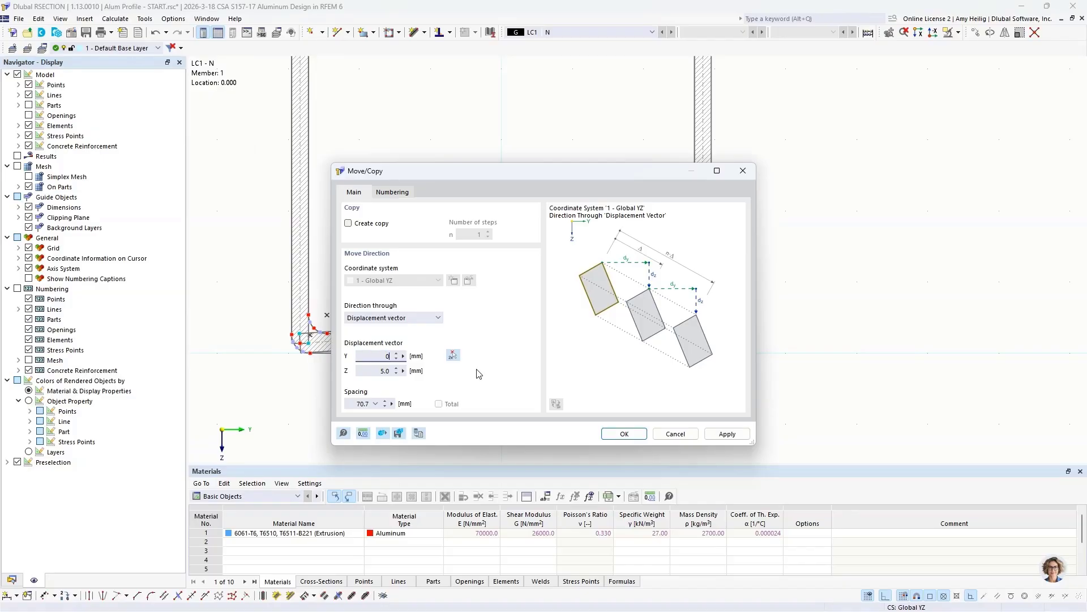
{"action": "left_click", "coordinate": [624, 434]}
- Calculate the cross-section properties of the completed profile with the thin-walled analysis
{"action": "scroll", "coordinate": [544, 223], "scroll_direction": "down", "scroll_amount": 2}
{"action": "scroll", "coordinate": [543, 219], "scroll_direction": "down", "scroll_amount": 2}
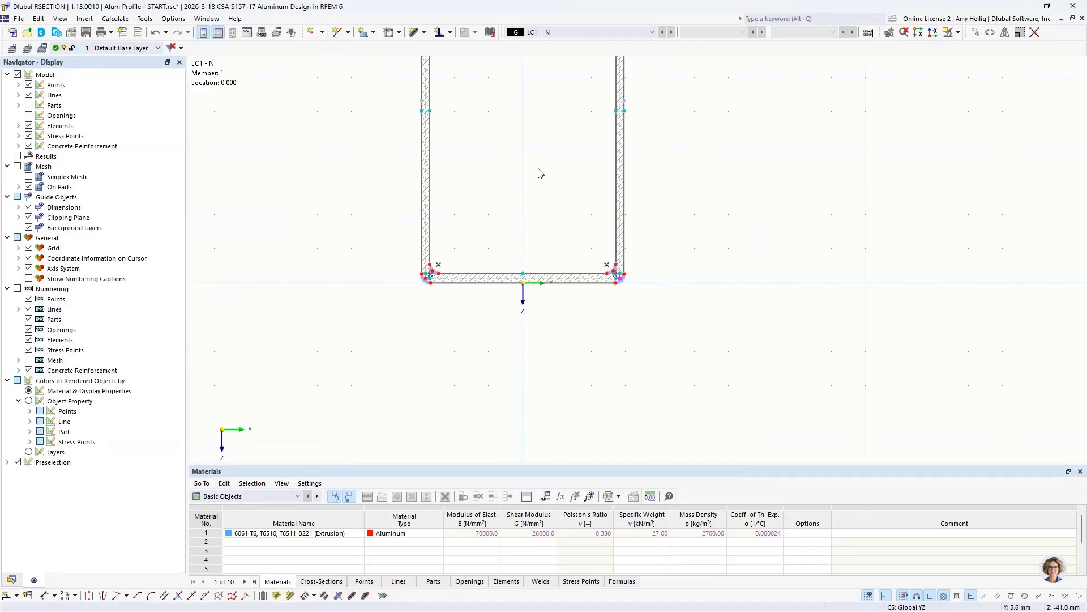
{"action": "middle_click_drag", "start_coordinate": [538, 169], "coordinate": [566, 359]}
{"action": "scroll", "coordinate": [567, 360], "scroll_direction": "down", "scroll_amount": 1}
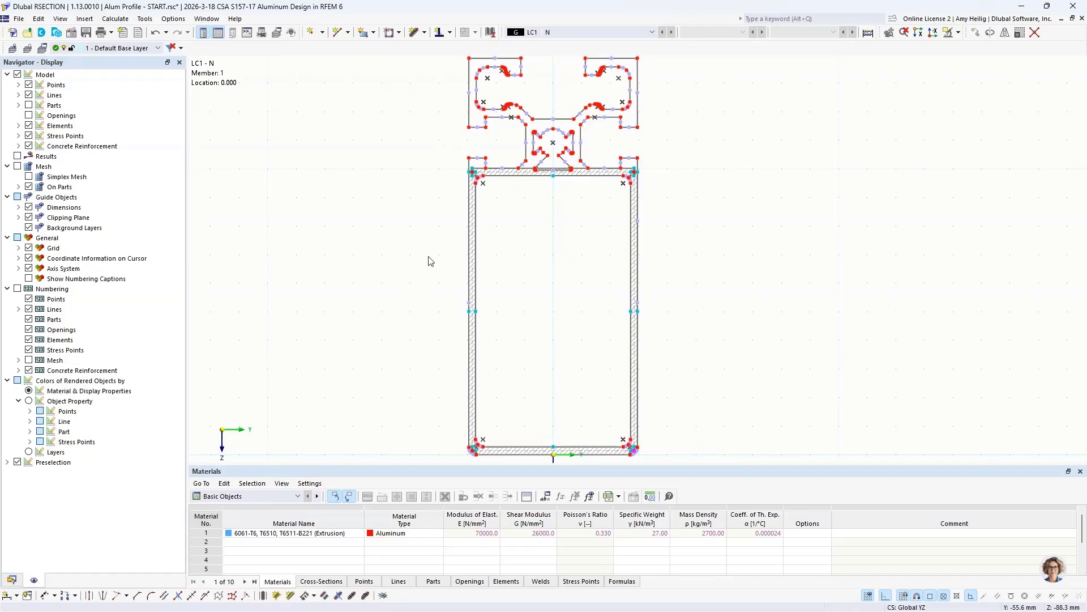
{"action": "scroll", "coordinate": [429, 260], "scroll_direction": "down", "scroll_amount": 1}
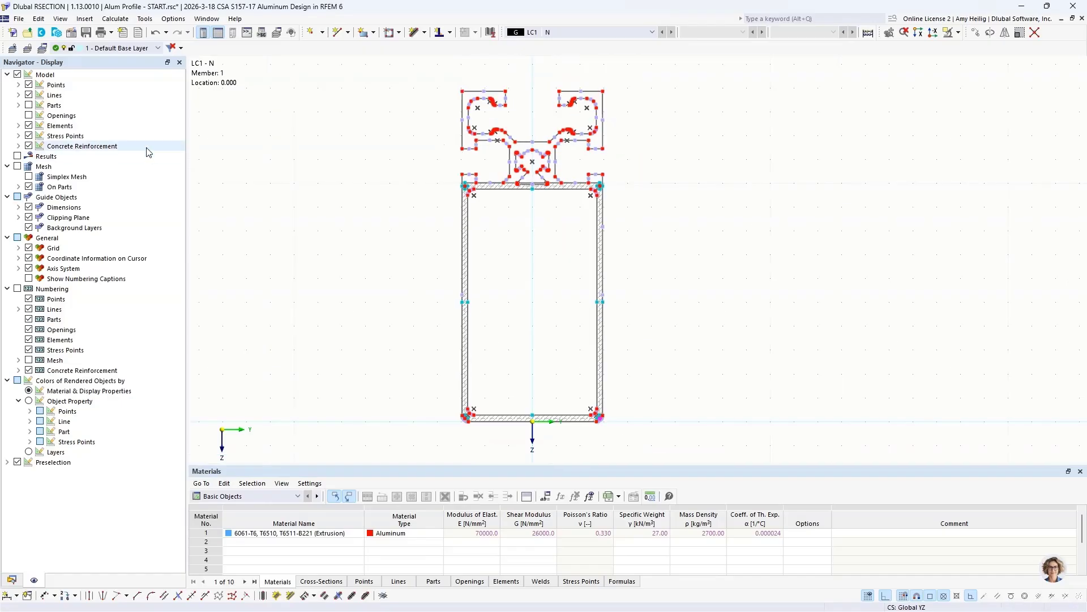
{"action": "left_click", "coordinate": [115, 18]}
{"action": "left_click", "coordinate": [136, 27]}
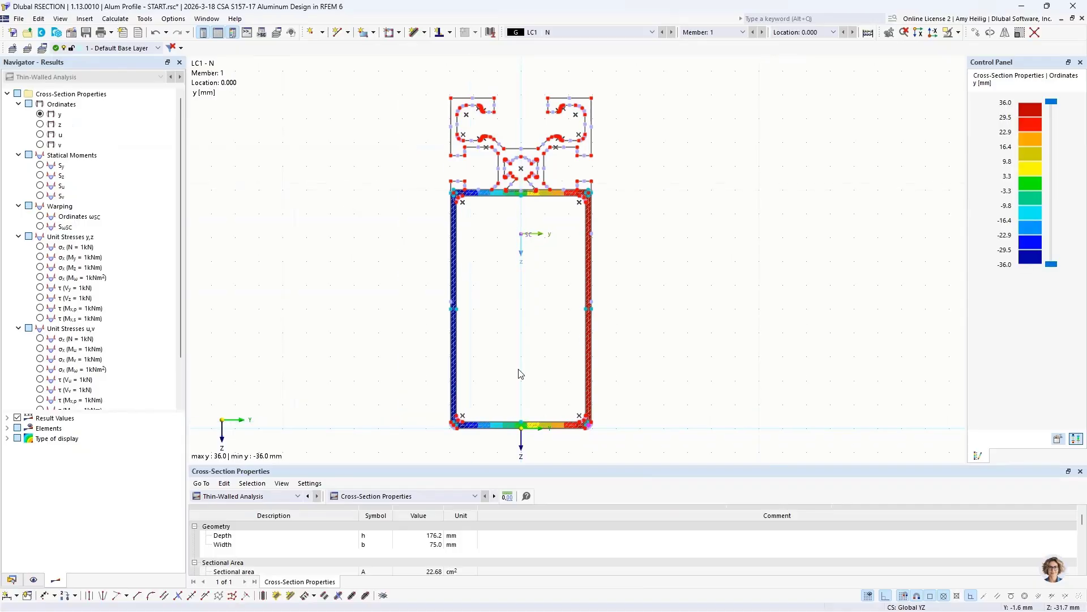
- Enlarge the results table and turn on the display of parts in the model view
{"action": "left_click_drag", "start_coordinate": [437, 454], "coordinate": [439, 372]}
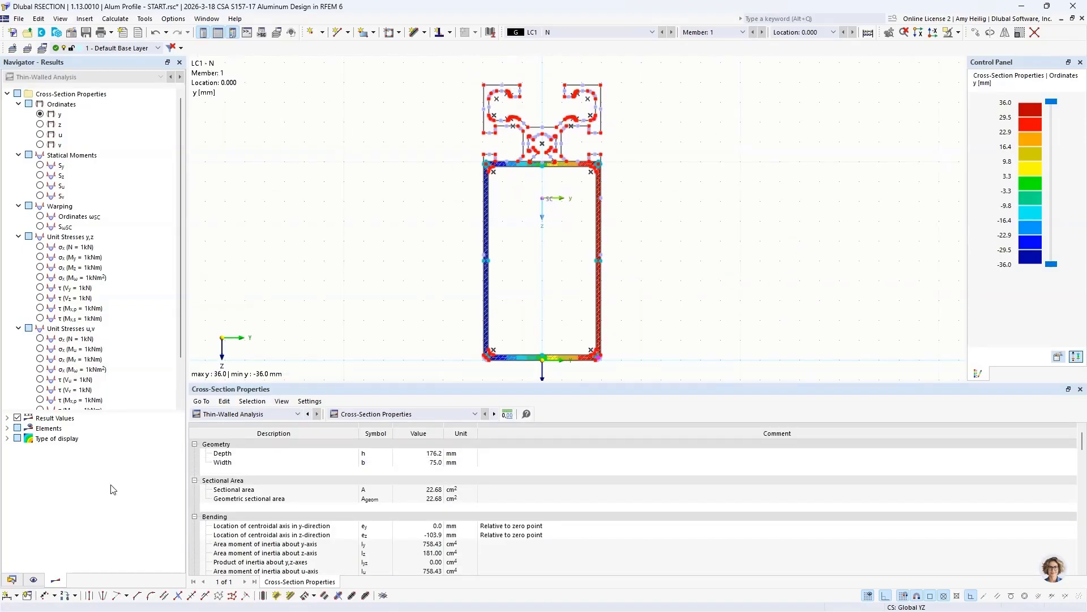
{"action": "left_click", "coordinate": [34, 579]}
{"action": "left_click", "coordinate": [28, 104]}
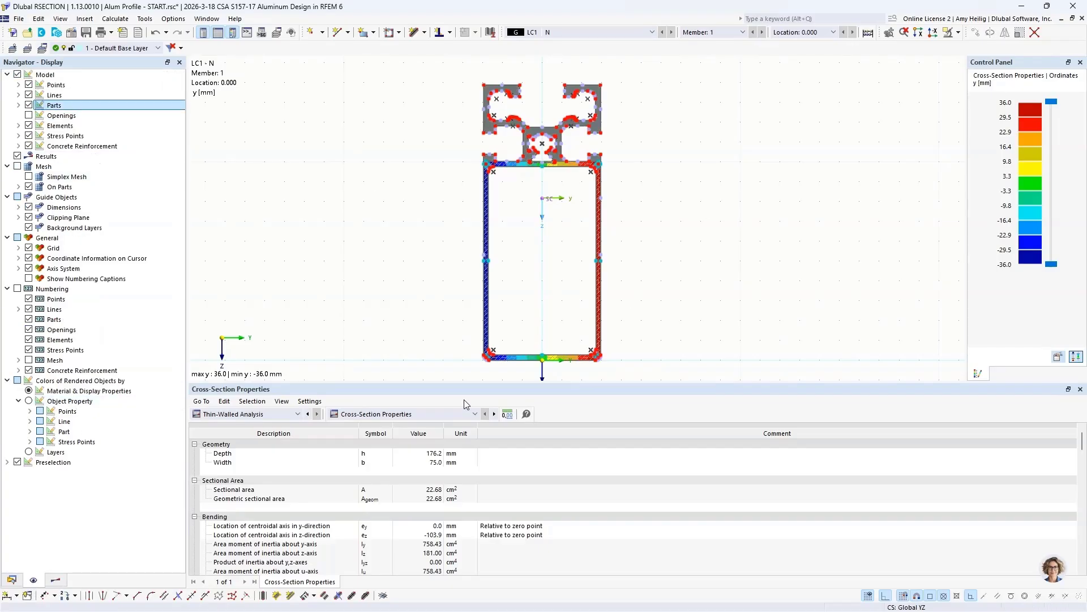
- Examine the calculated cross-section properties from geometry and bending down to shear and torsion
{"action": "left_click_drag", "start_coordinate": [457, 382], "coordinate": [460, 358]}
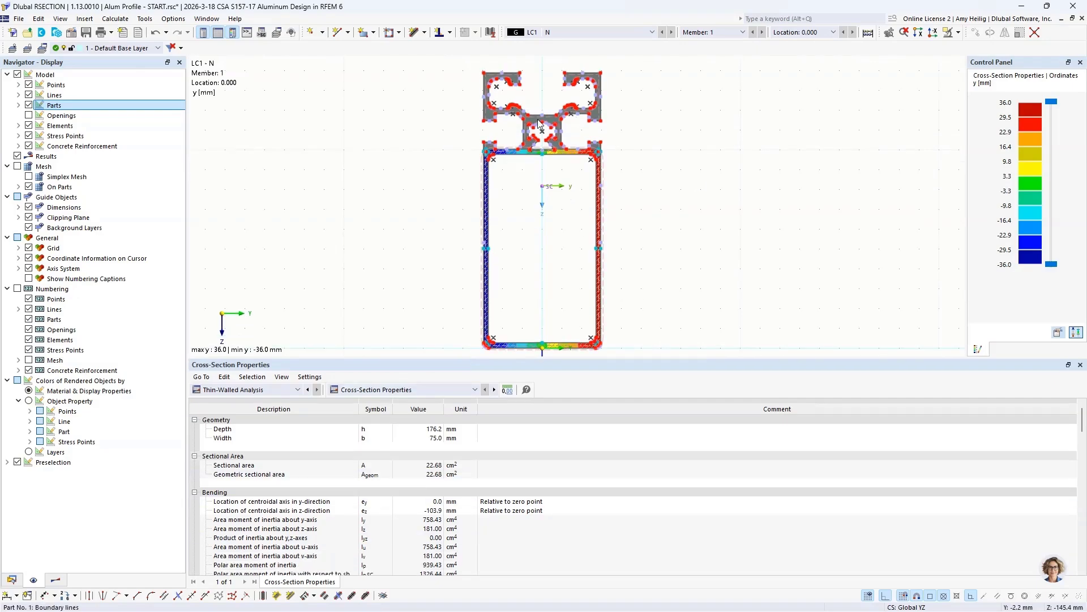
{"action": "scroll", "coordinate": [351, 477], "scroll_direction": "down", "scroll_amount": 7}
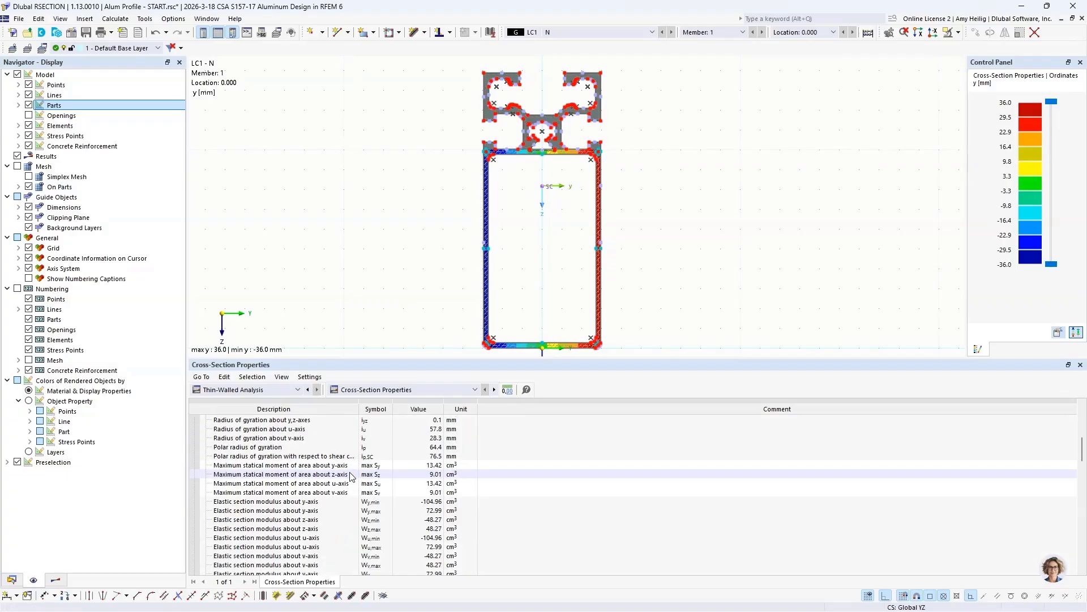
{"action": "scroll", "coordinate": [351, 477], "scroll_direction": "down", "scroll_amount": 5}
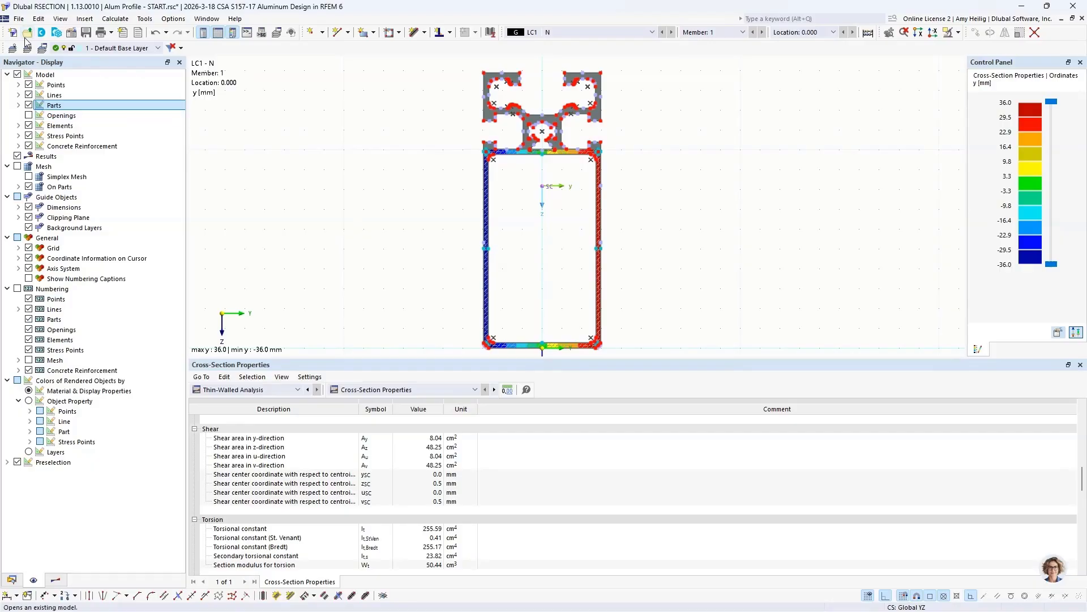
{"action": "left_click", "coordinate": [21, 19]}
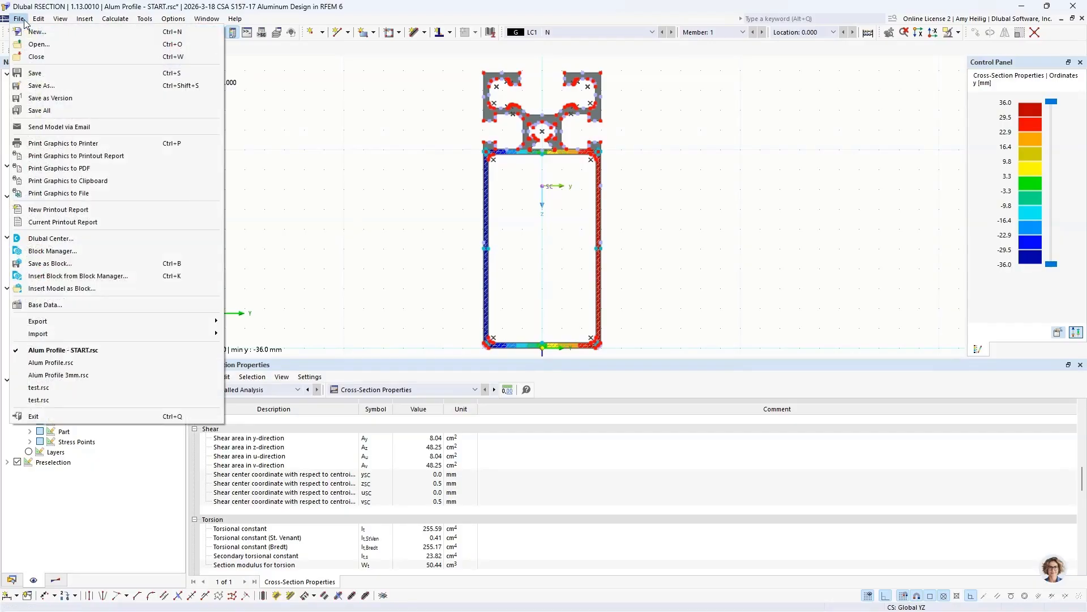
{"action": "left_click", "coordinate": [37, 75]}
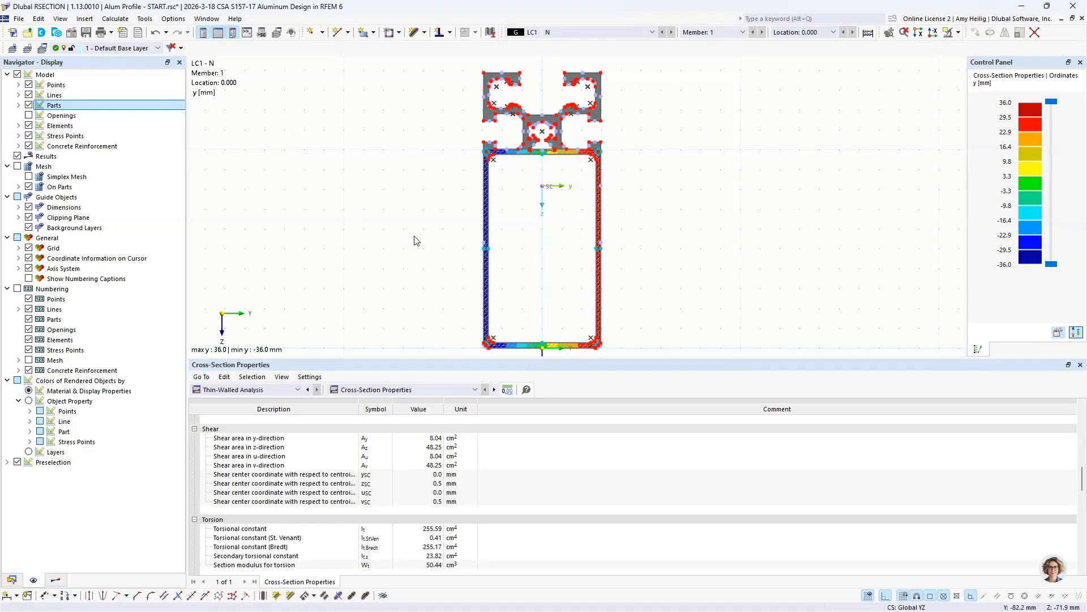
- Switch to the CSA S157 - START model in RFEM and review the activated add-ons in its base data
{"action": "key", "text": "super+Tab"}
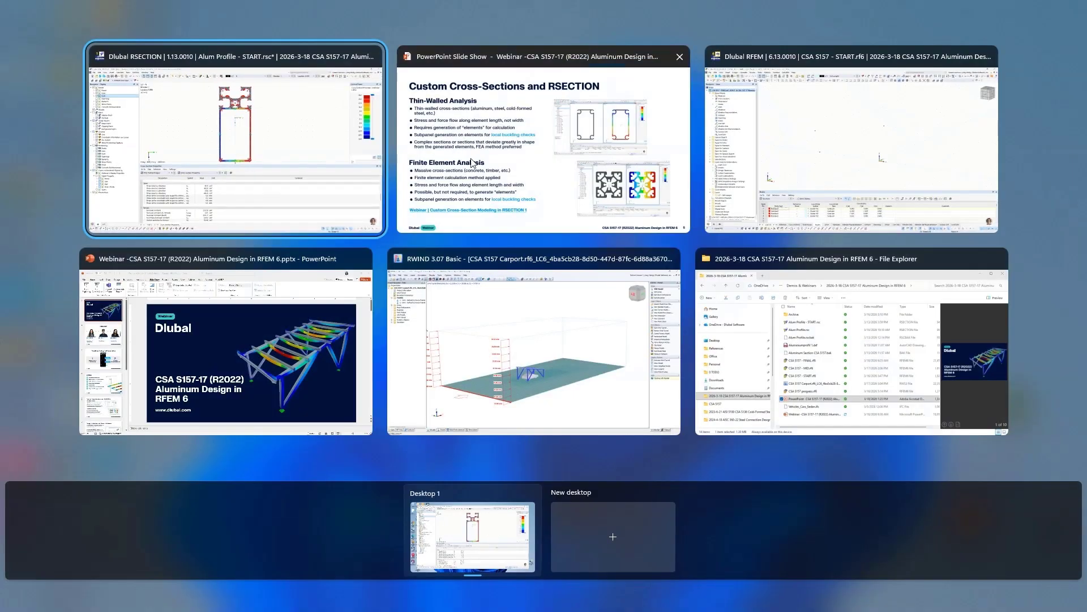
{"action": "left_click", "coordinate": [849, 120]}
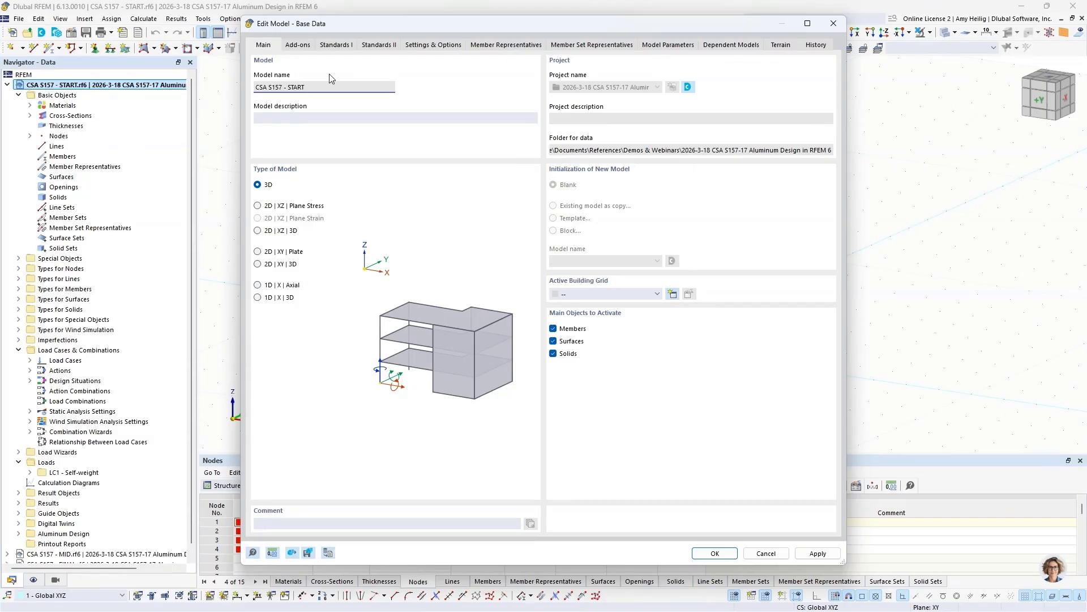
{"action": "left_click", "coordinate": [295, 47]}
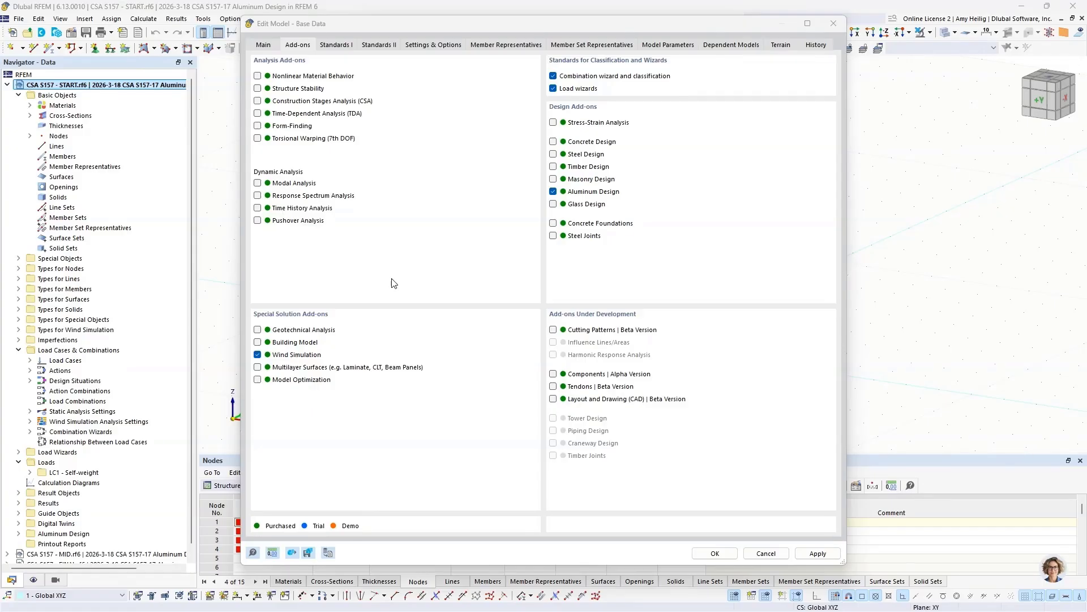
- Review the available load combination and aluminum design standards in the base data, leaving the dialog without changes
{"action": "left_click", "coordinate": [333, 46]}
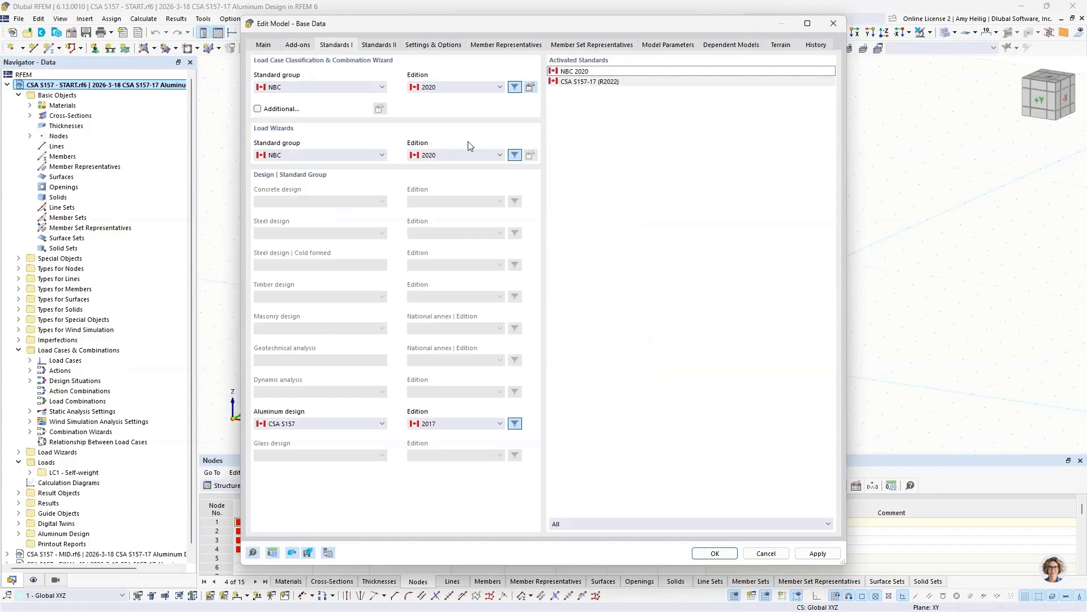
{"action": "left_click", "coordinate": [358, 89]}
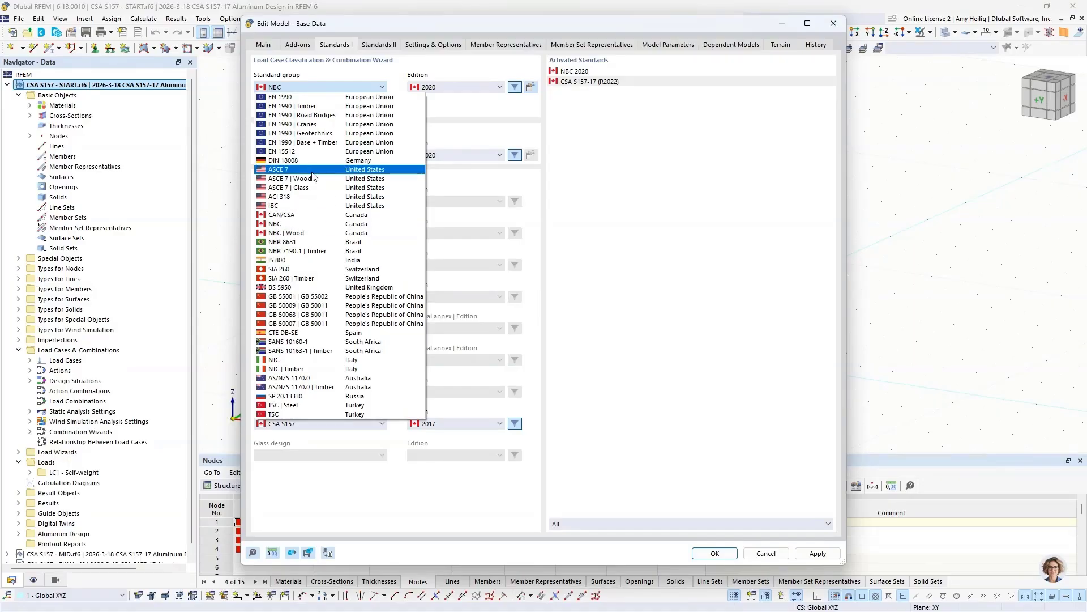
{"action": "left_click", "coordinate": [475, 117]}
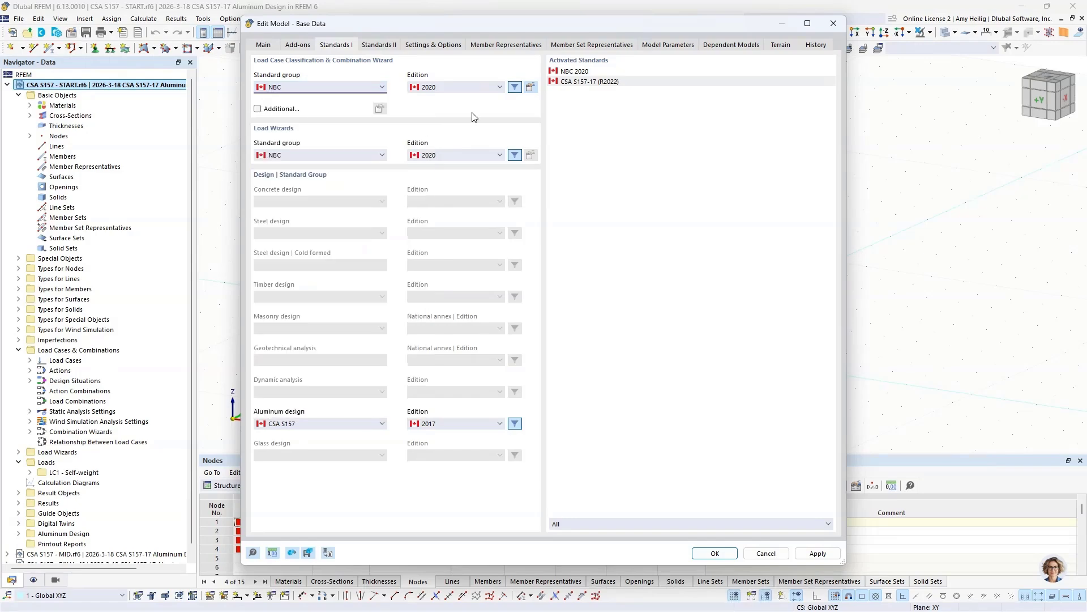
{"action": "left_click", "coordinate": [305, 428]}
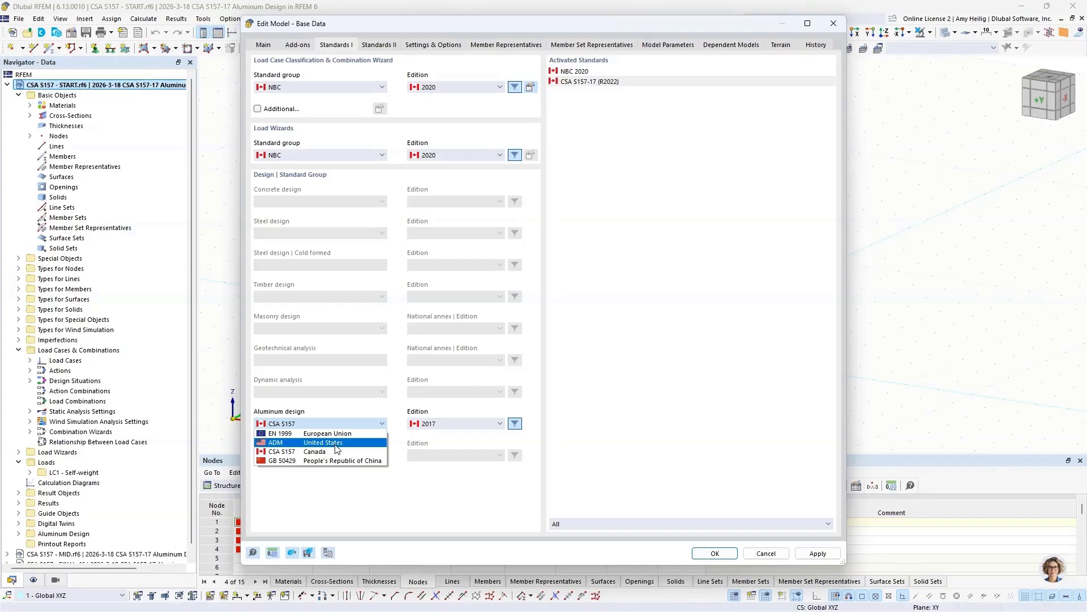
{"action": "left_click", "coordinate": [444, 492]}
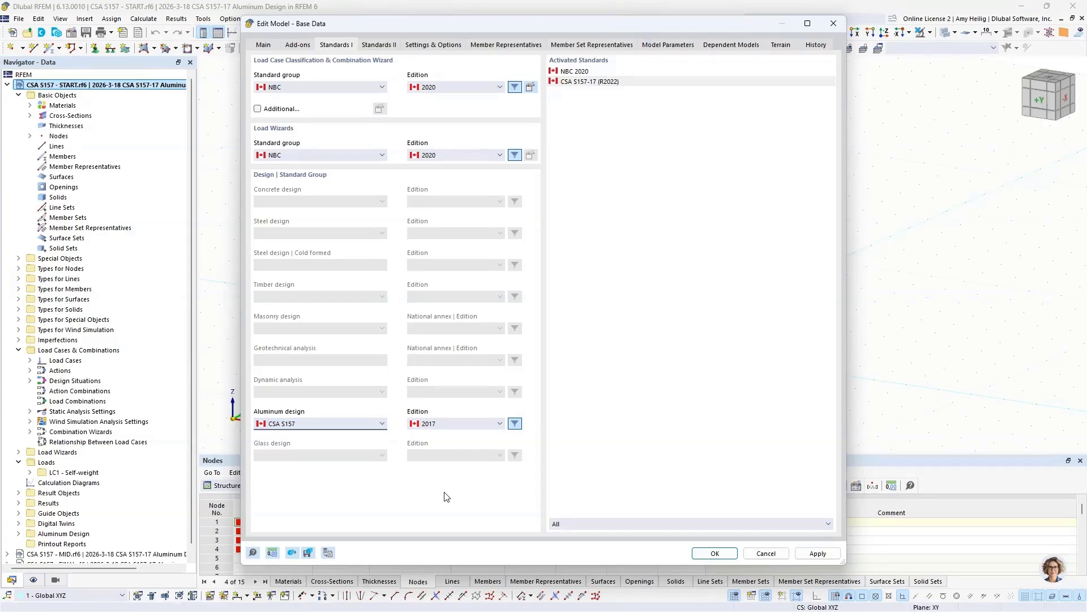
{"action": "left_click", "coordinate": [765, 553]}
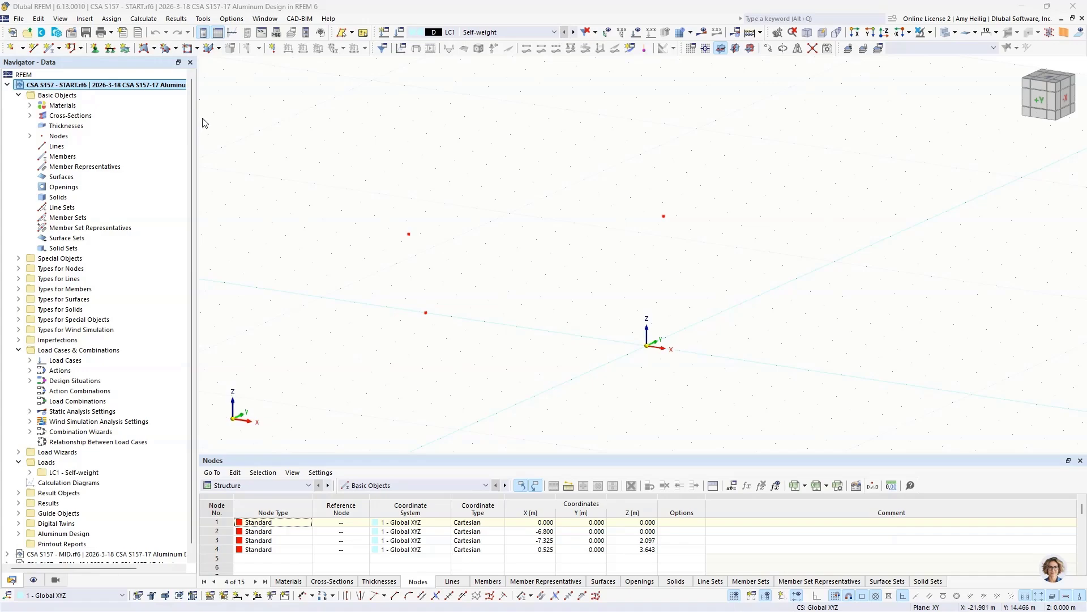
- Review the I 170/170/9/9/6/0/H cross-section: library shapes, available CSA aluminum materials, geometry parameters and cross-section values
{"action": "left_click", "coordinate": [29, 116]}
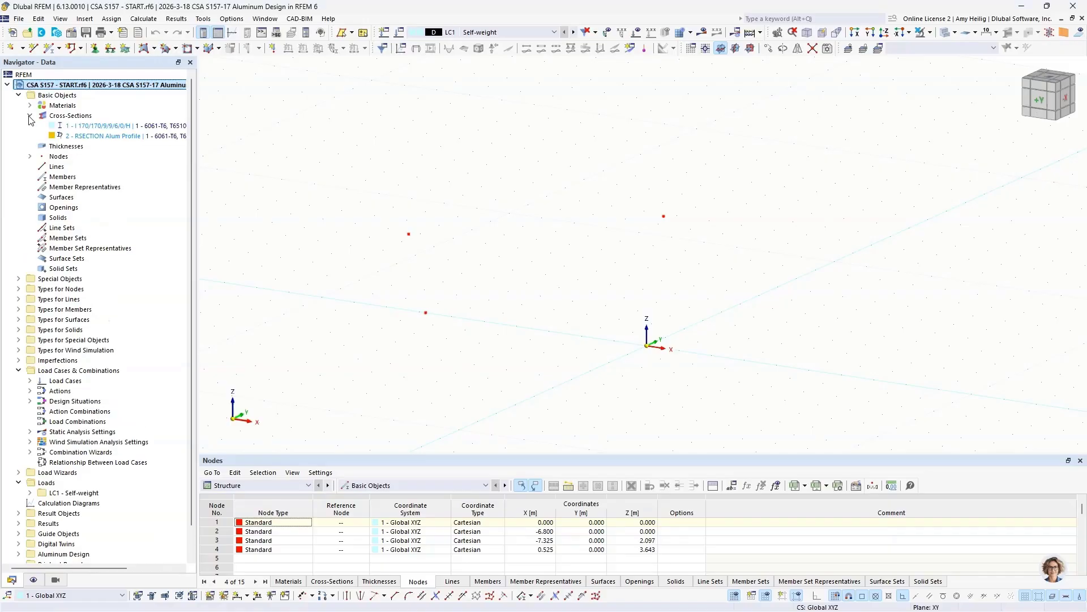
{"action": "double_click", "coordinate": [85, 125]}
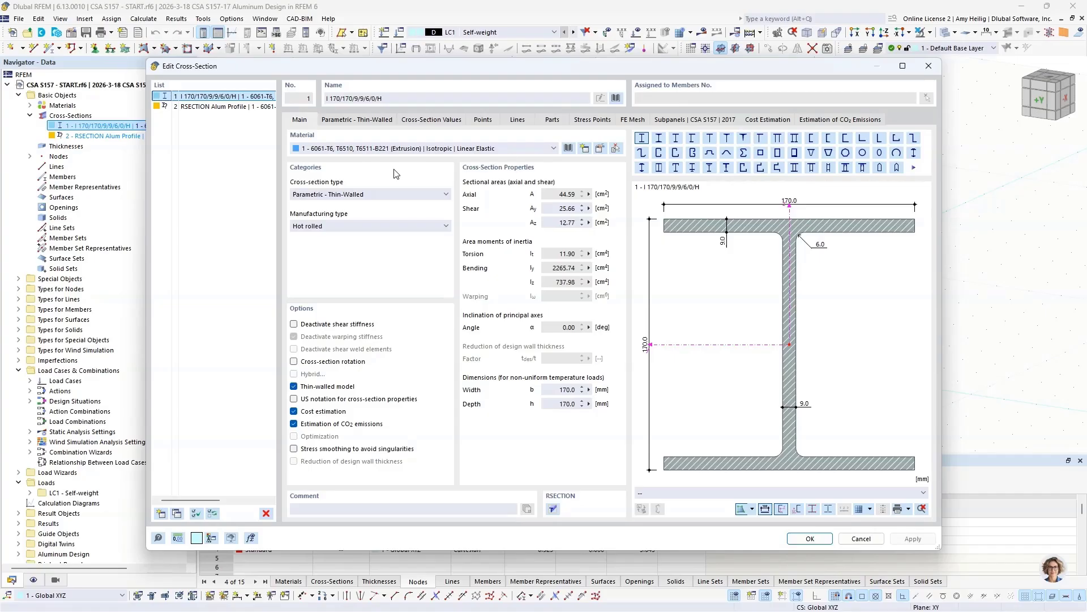
{"action": "left_click", "coordinate": [616, 98]}
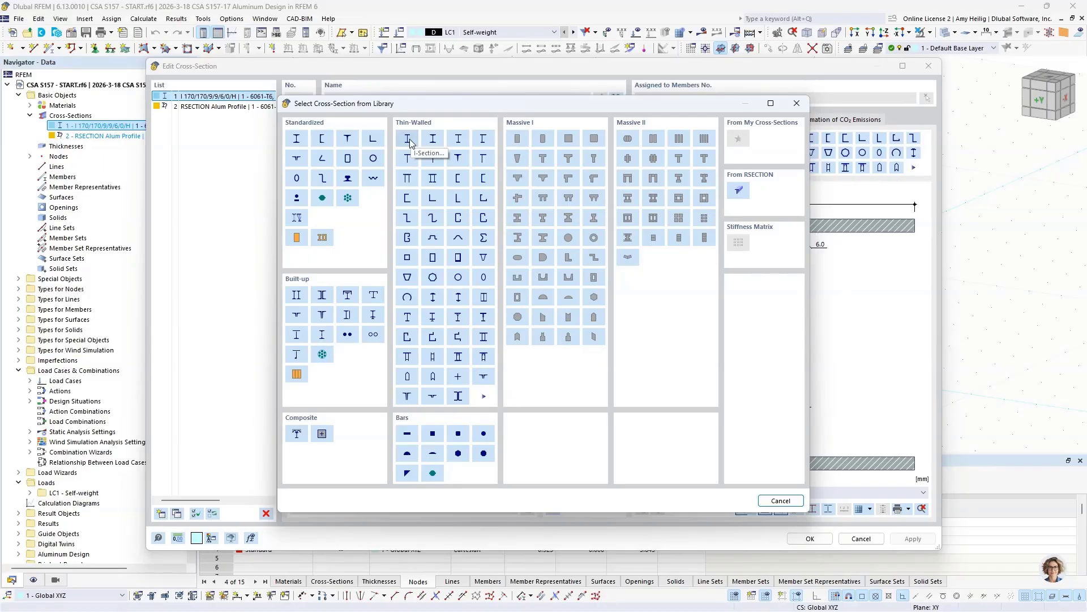
{"action": "left_click", "coordinate": [780, 501]}
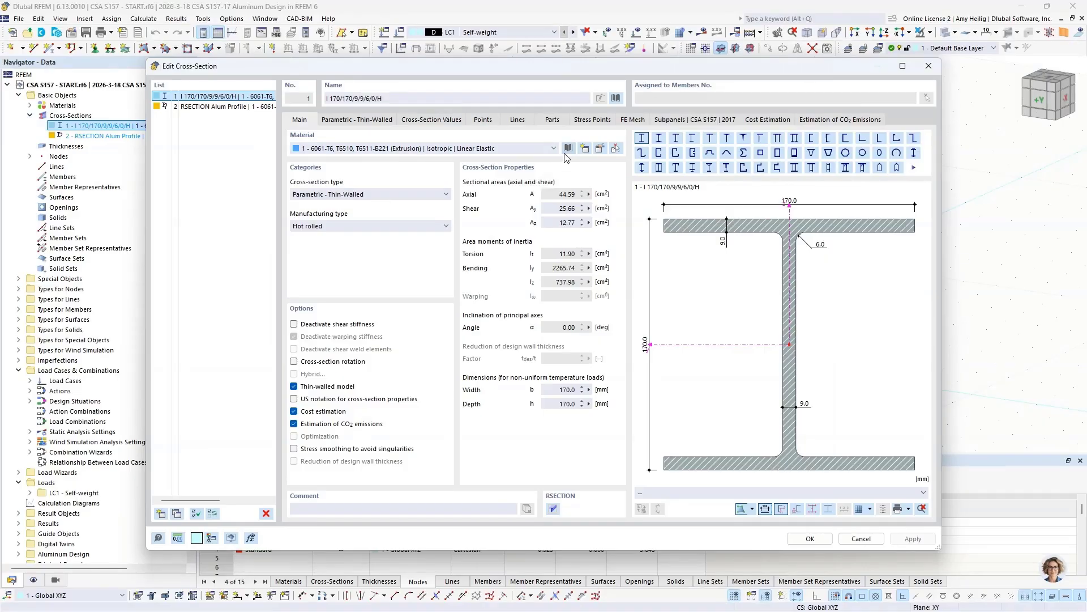
{"action": "left_click", "coordinate": [568, 148]}
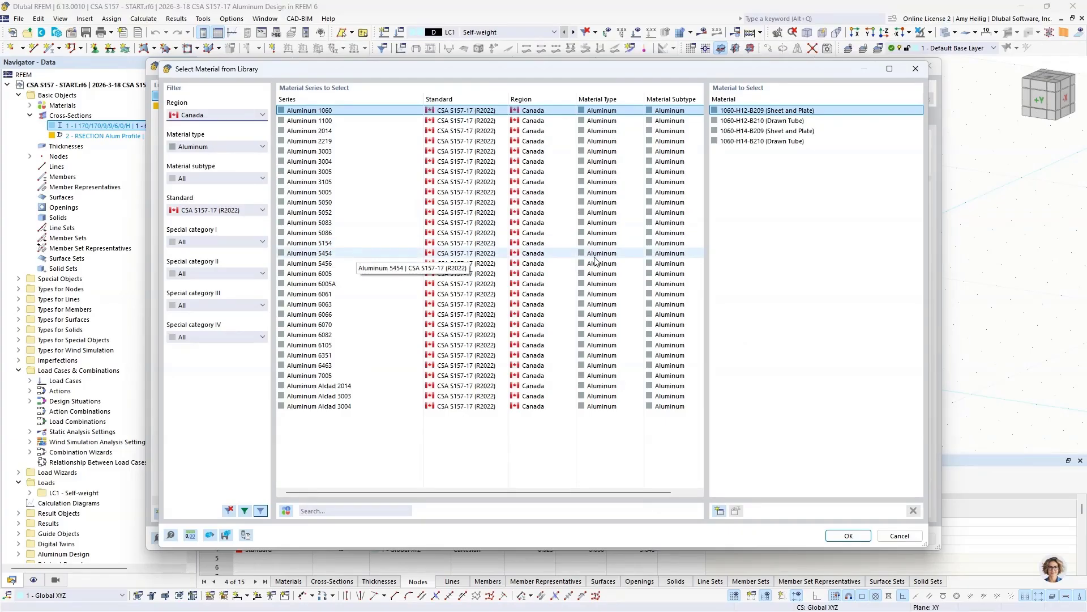
{"action": "left_click", "coordinate": [886, 533]}
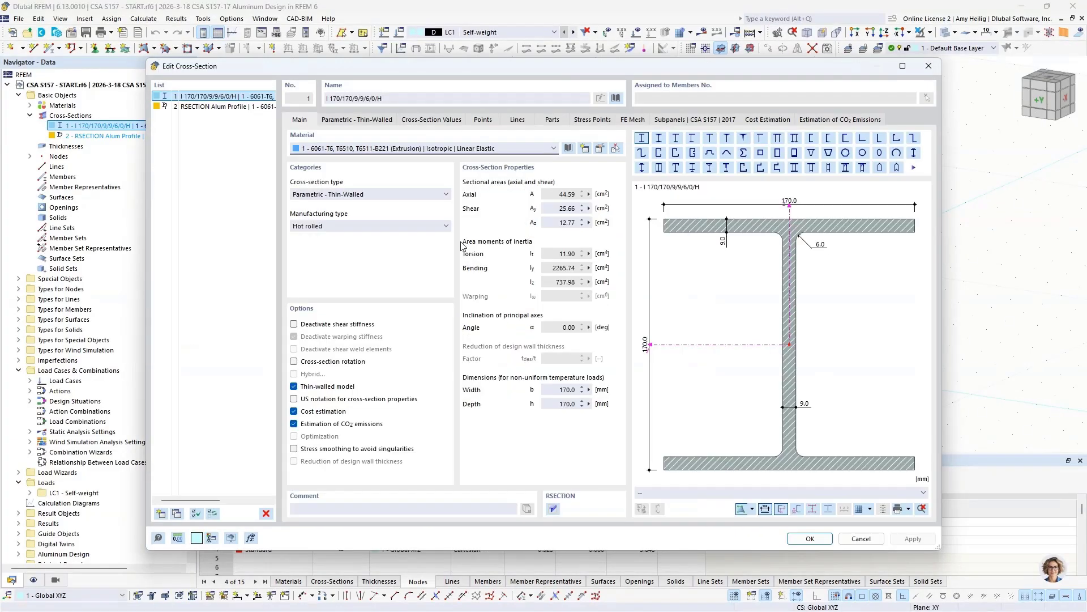
{"action": "left_click", "coordinate": [333, 120]}
{"action": "left_click", "coordinate": [365, 154]}
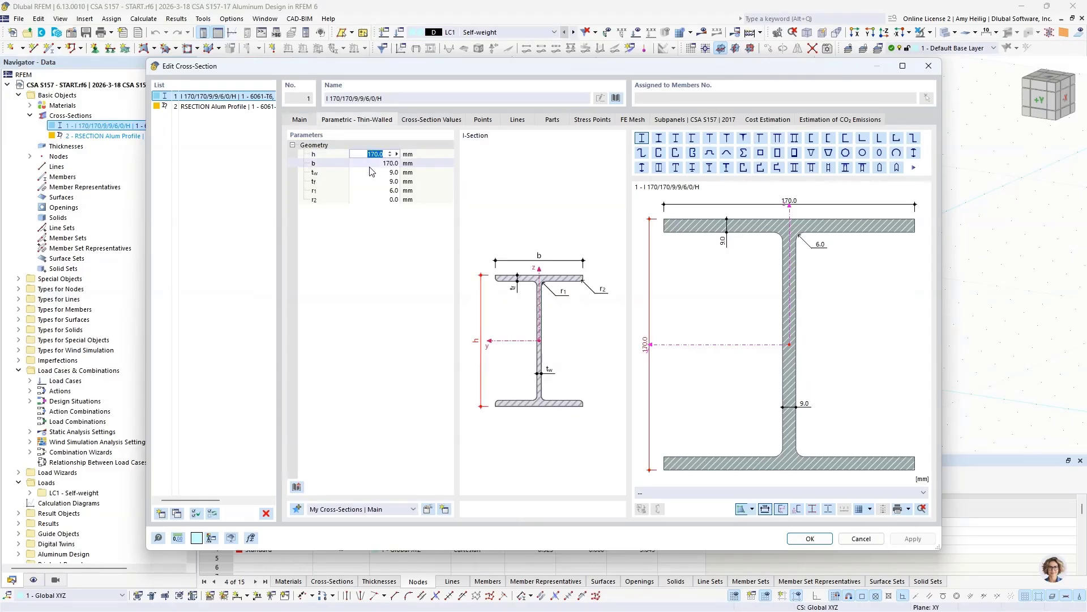
{"action": "left_click", "coordinate": [431, 120]}
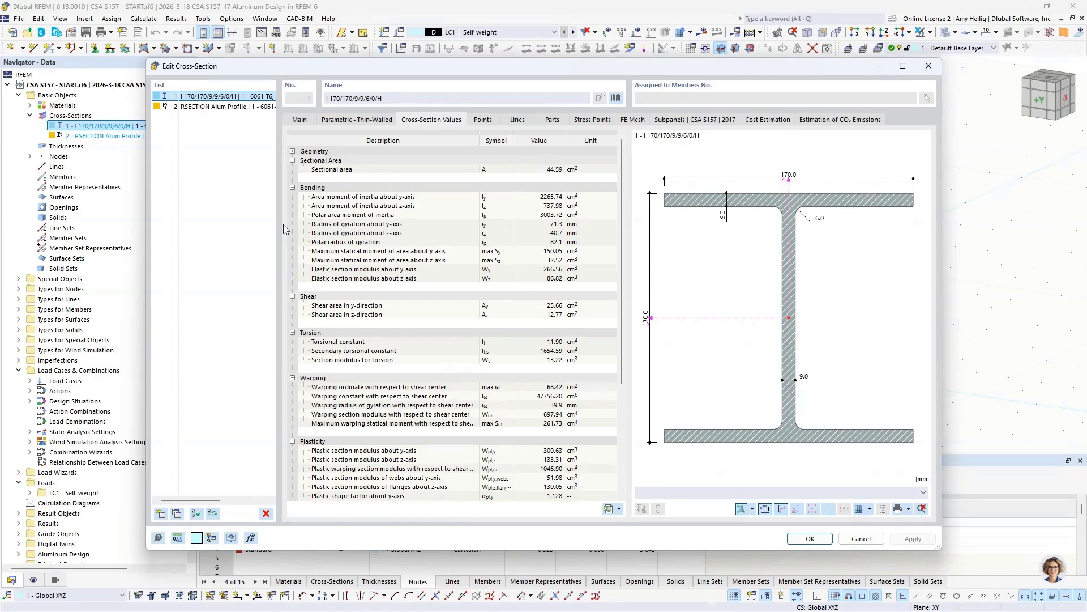
- Review the RSECTION Alum Profile's main data, RSECTION import option and CSA S157 subpanel coordinates and c/t-values, leaving the dialog without changes
{"action": "left_click", "coordinate": [207, 107]}
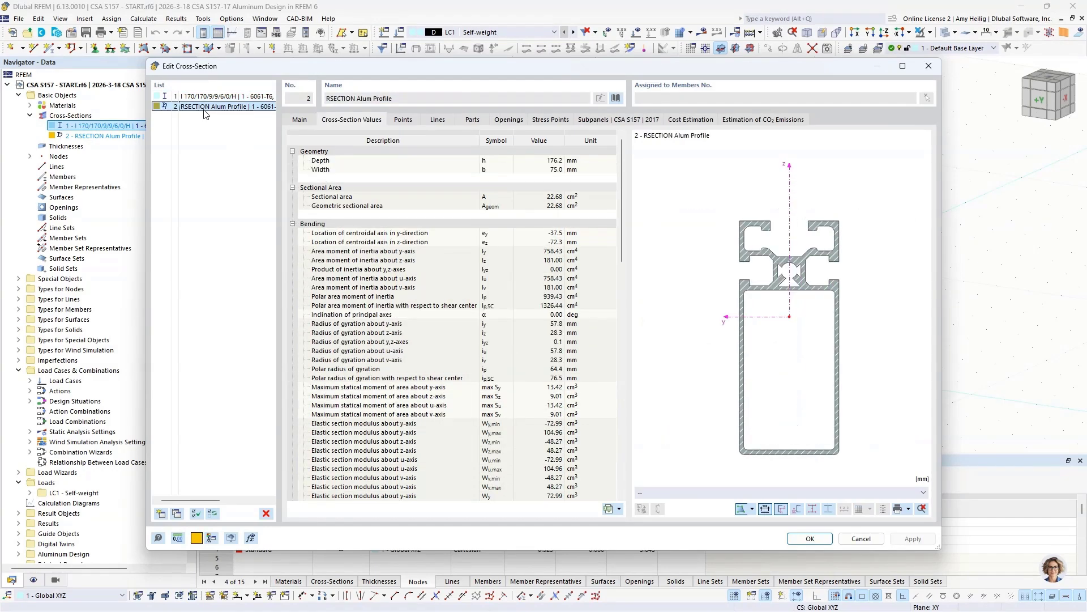
{"action": "left_click", "coordinate": [300, 120]}
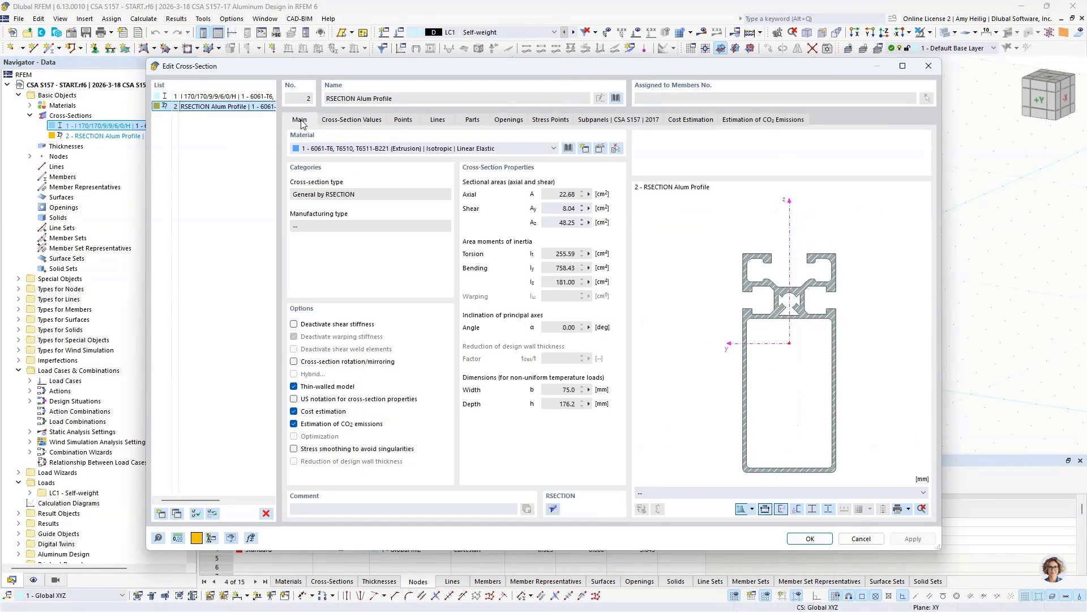
{"action": "left_click", "coordinate": [616, 100]}
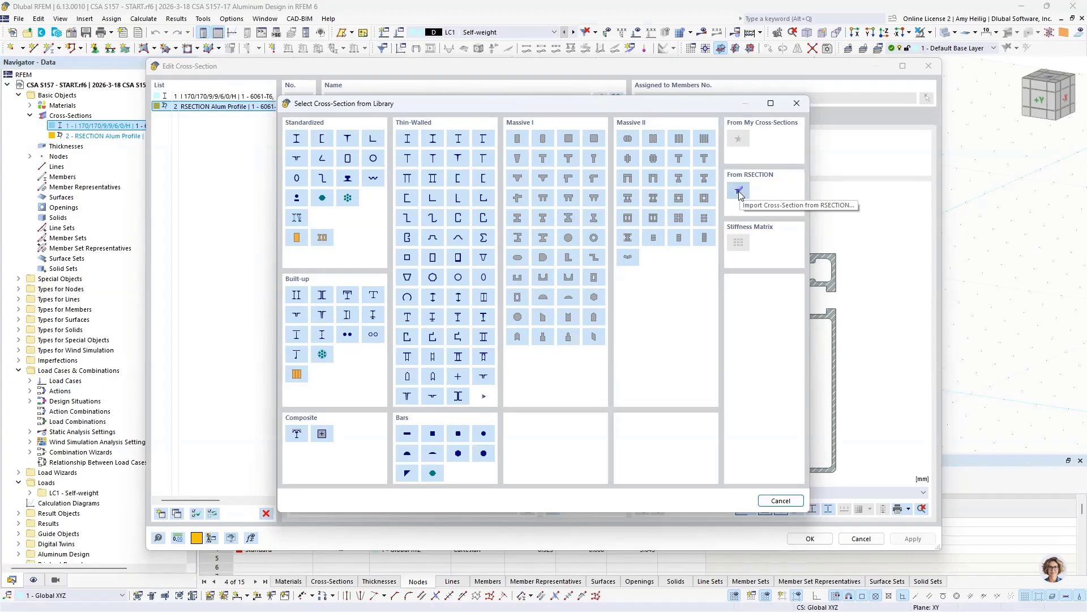
{"action": "left_click", "coordinate": [781, 500]}
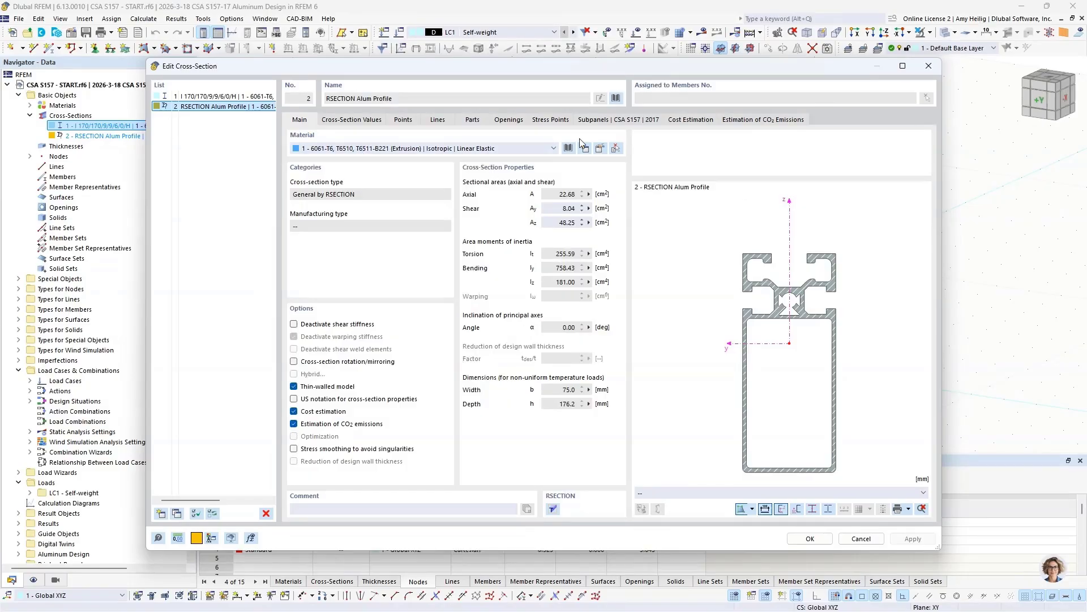
{"action": "left_click", "coordinate": [604, 119]}
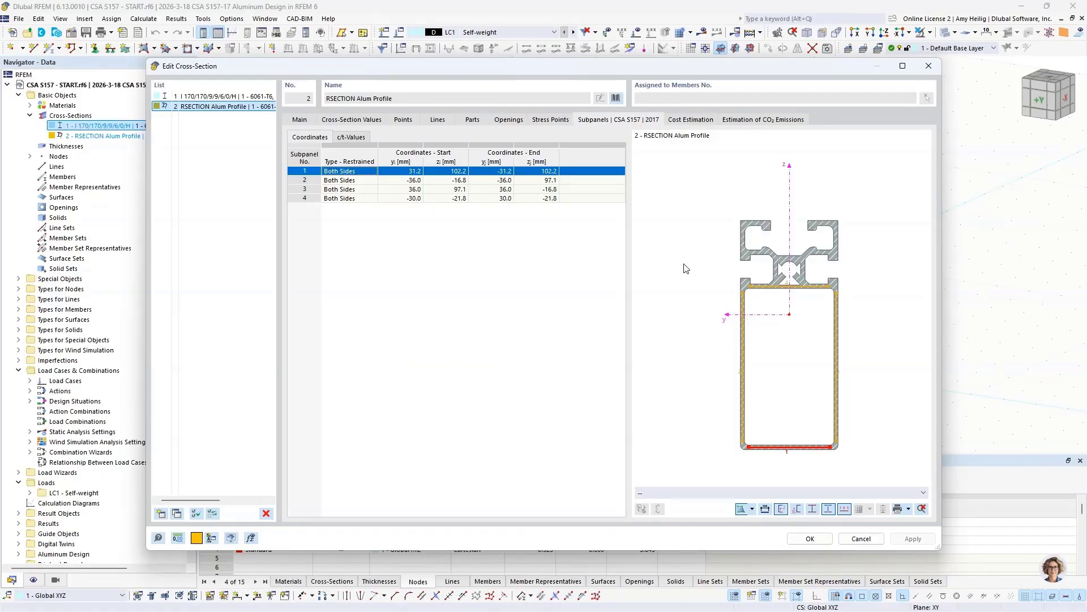
{"action": "left_click", "coordinate": [358, 137]}
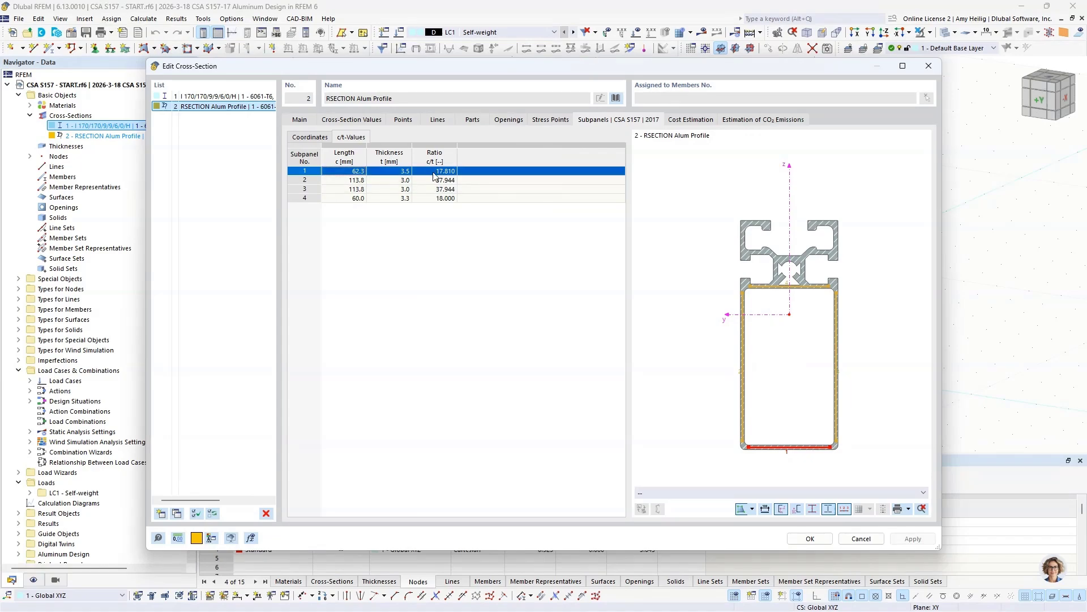
{"action": "left_click", "coordinate": [313, 137]}
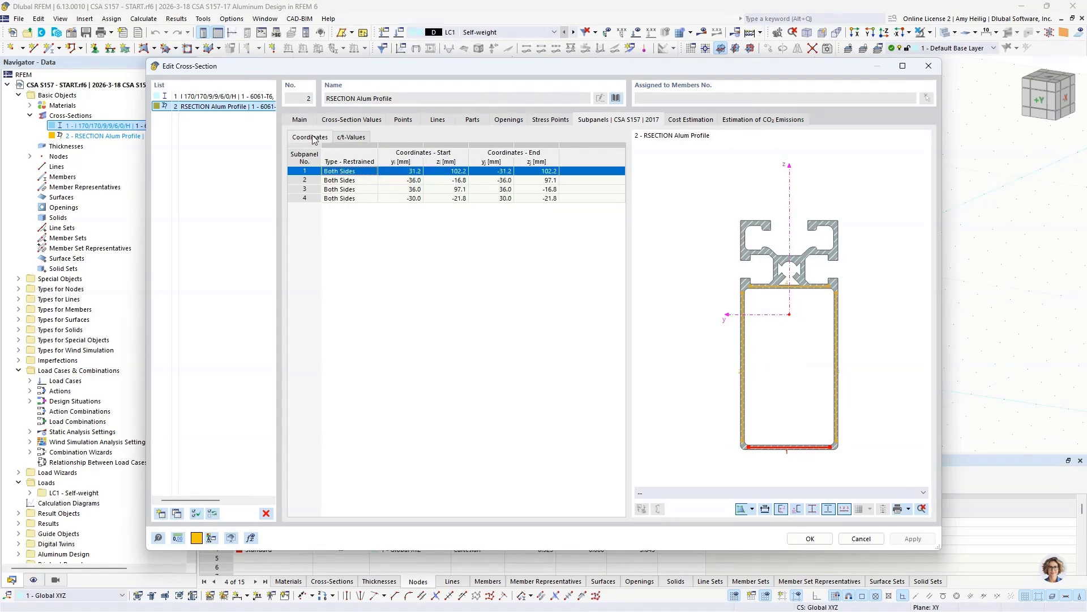
{"action": "left_click", "coordinate": [345, 172]}
{"action": "left_click", "coordinate": [861, 539]}
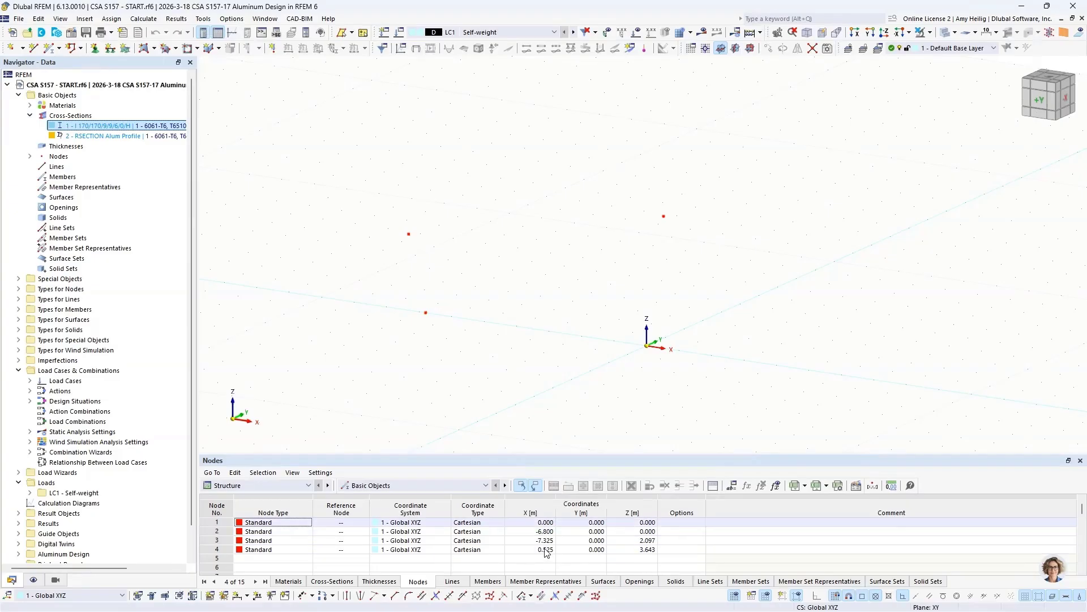
{"action": "left_click", "coordinate": [30, 114]}
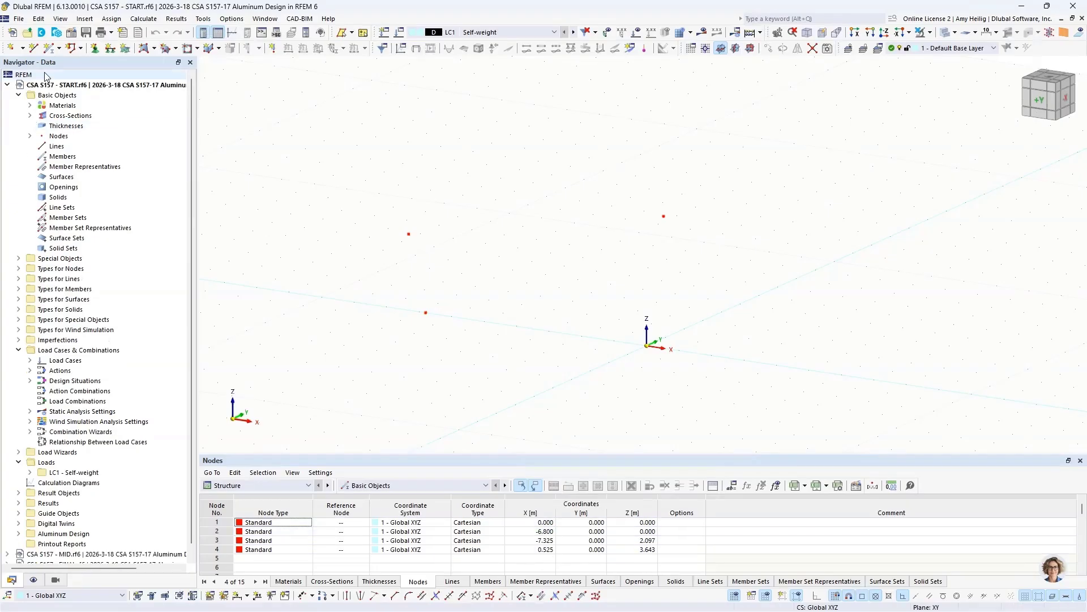
- Set up a new single beam member perpendicular to the work plane with the I 170/170/9/9/6/0/H cross-section and enable member hinges
{"action": "left_click", "coordinate": [60, 49]}
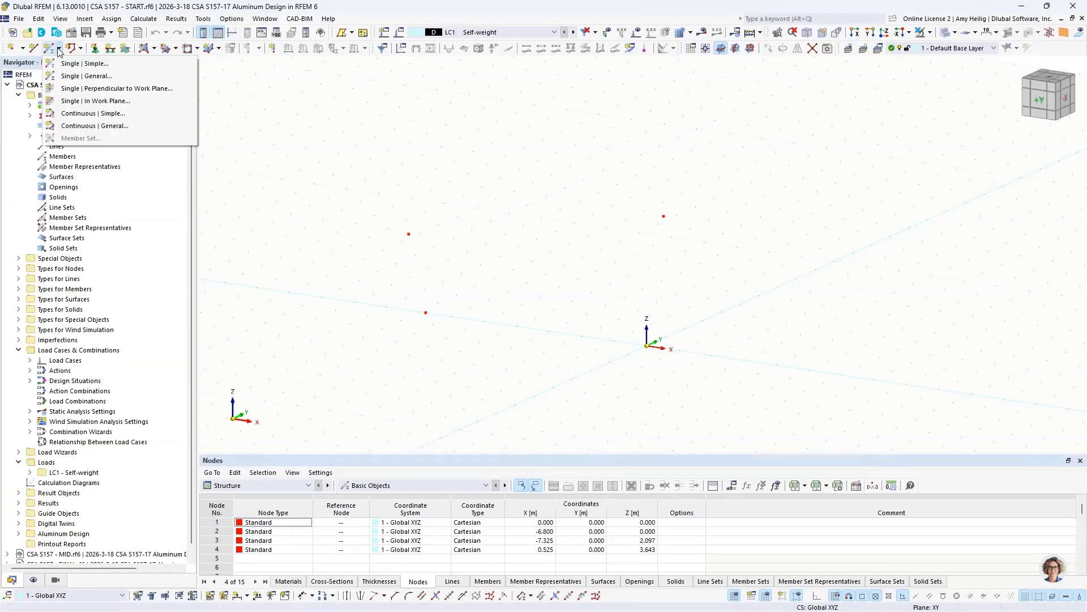
{"action": "left_click", "coordinate": [98, 89]}
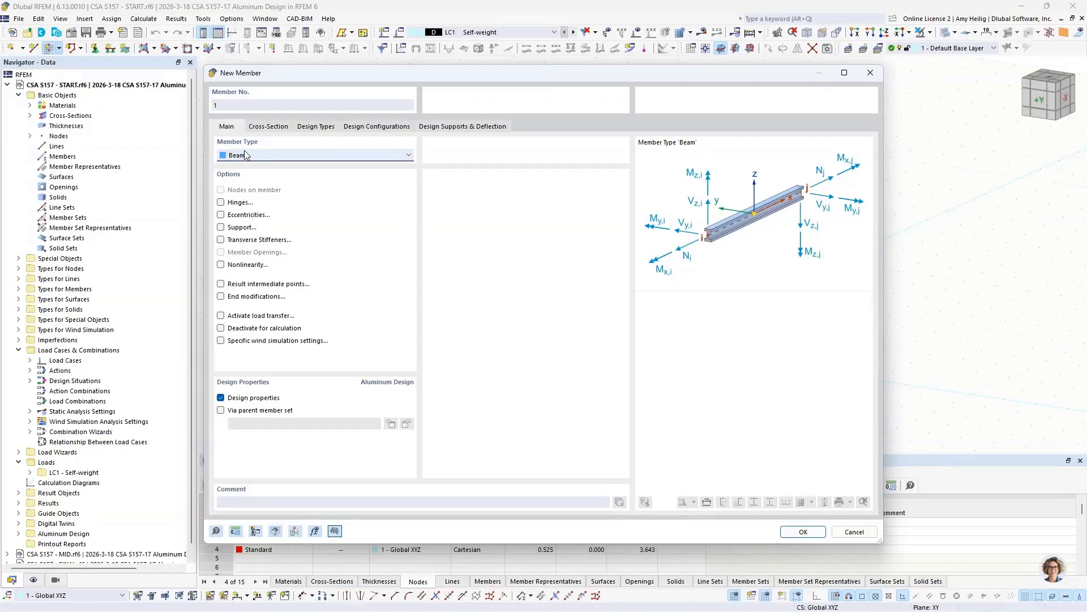
{"action": "left_click", "coordinate": [269, 126]}
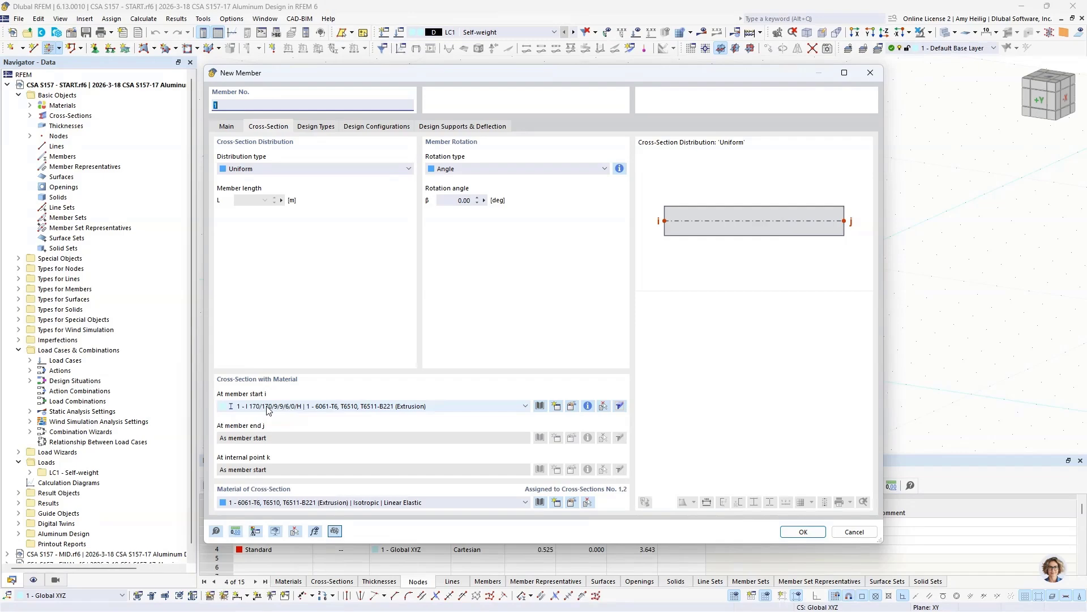
{"action": "left_click", "coordinate": [228, 127]}
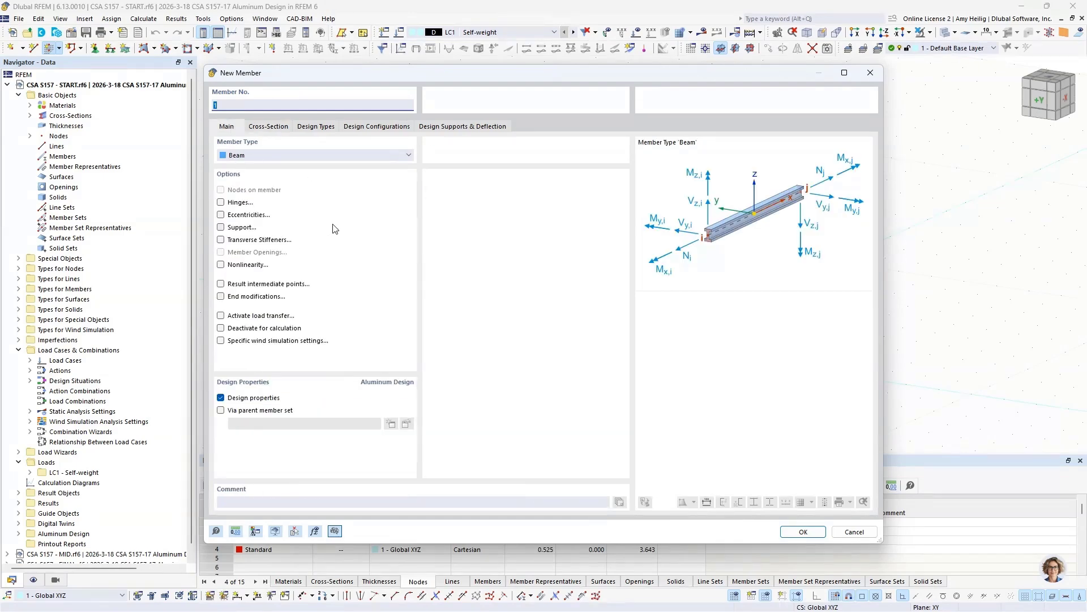
{"action": "left_click", "coordinate": [229, 202]}
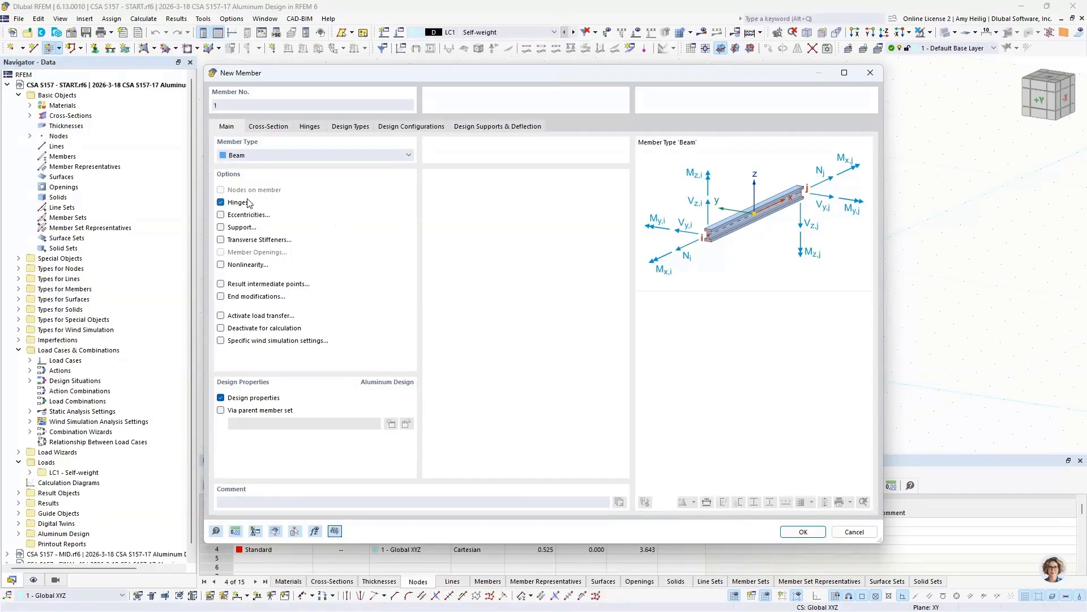
{"action": "left_click", "coordinate": [309, 128]}
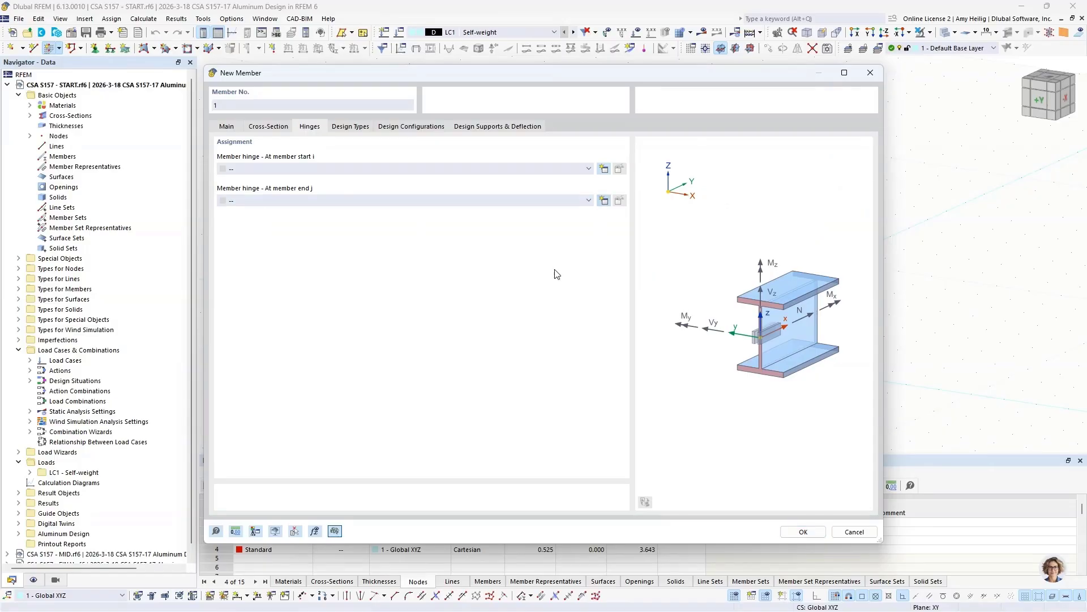
- Create a member hinge releasing only the φy rotation with no nonlinearity, assign it to member end j, and accept the member settings
{"action": "left_click", "coordinate": [604, 169]}
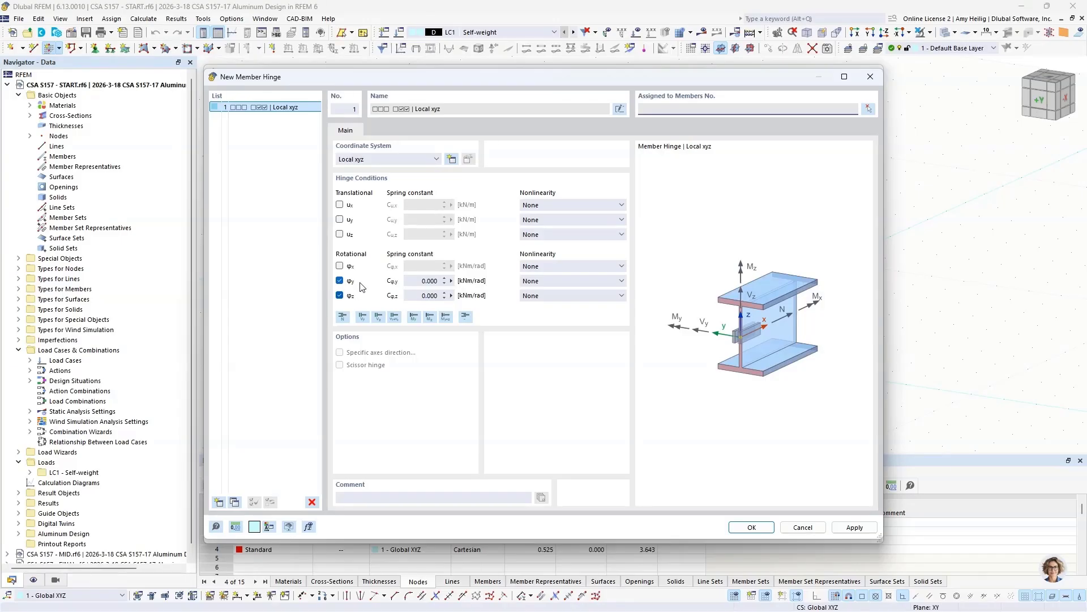
{"action": "left_click", "coordinate": [340, 295]}
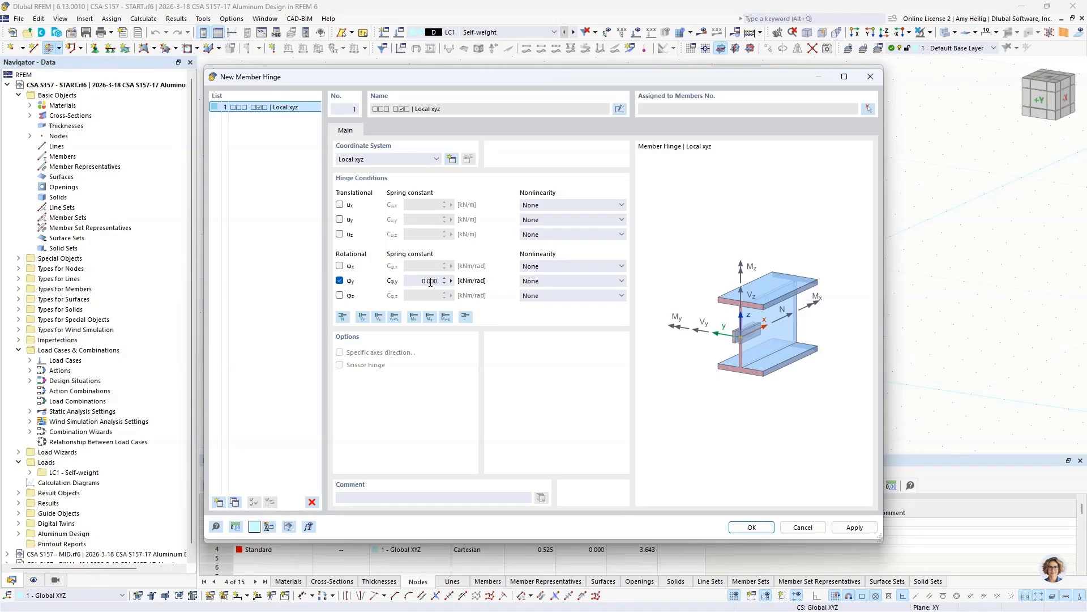
{"action": "left_click", "coordinate": [531, 283]}
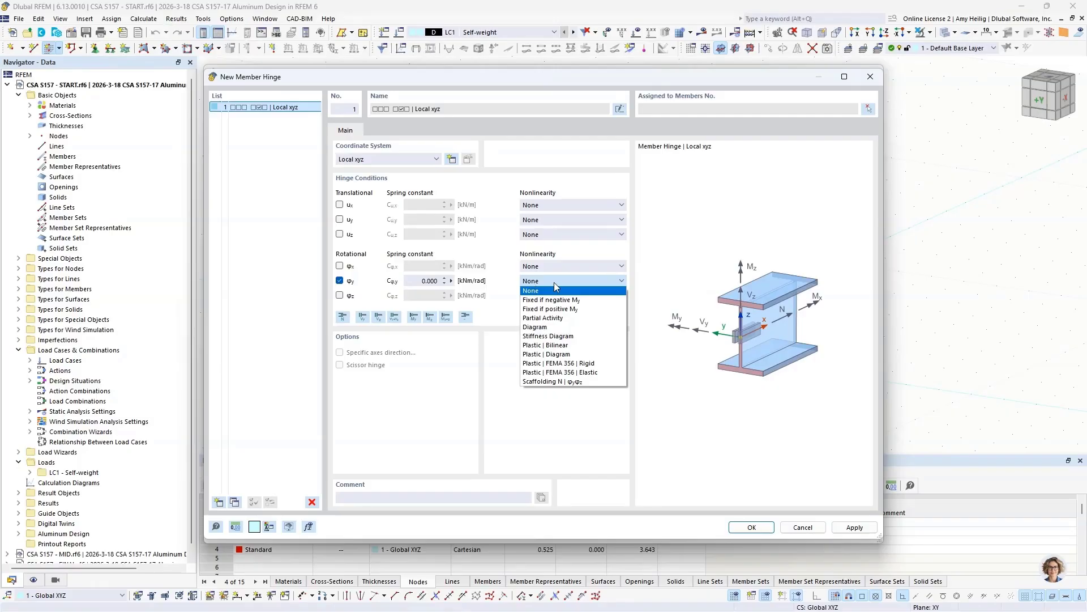
{"action": "left_click", "coordinate": [575, 417]}
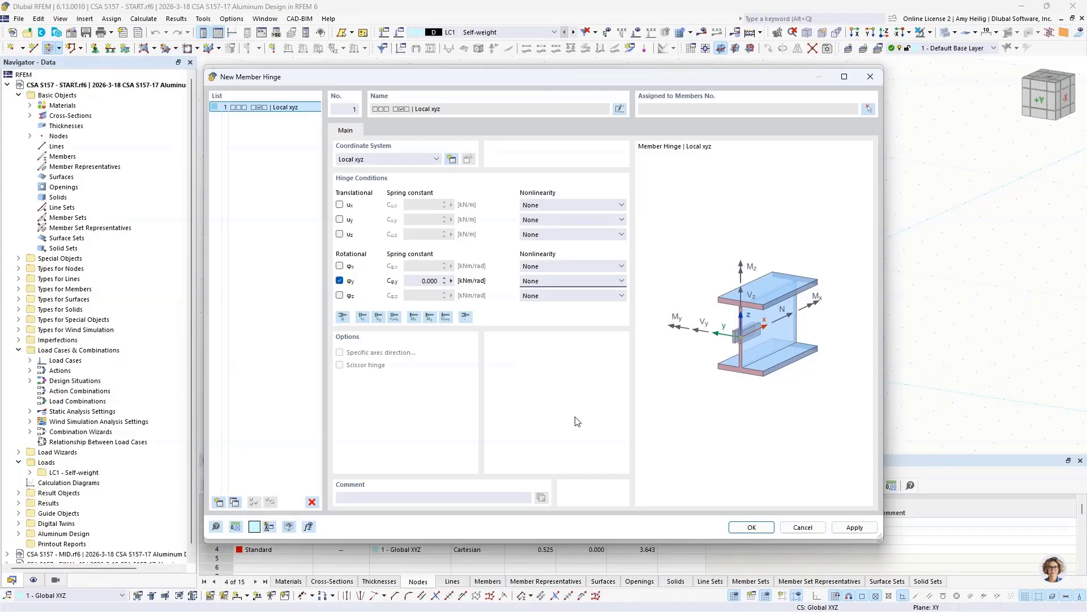
{"action": "left_click", "coordinate": [752, 527]}
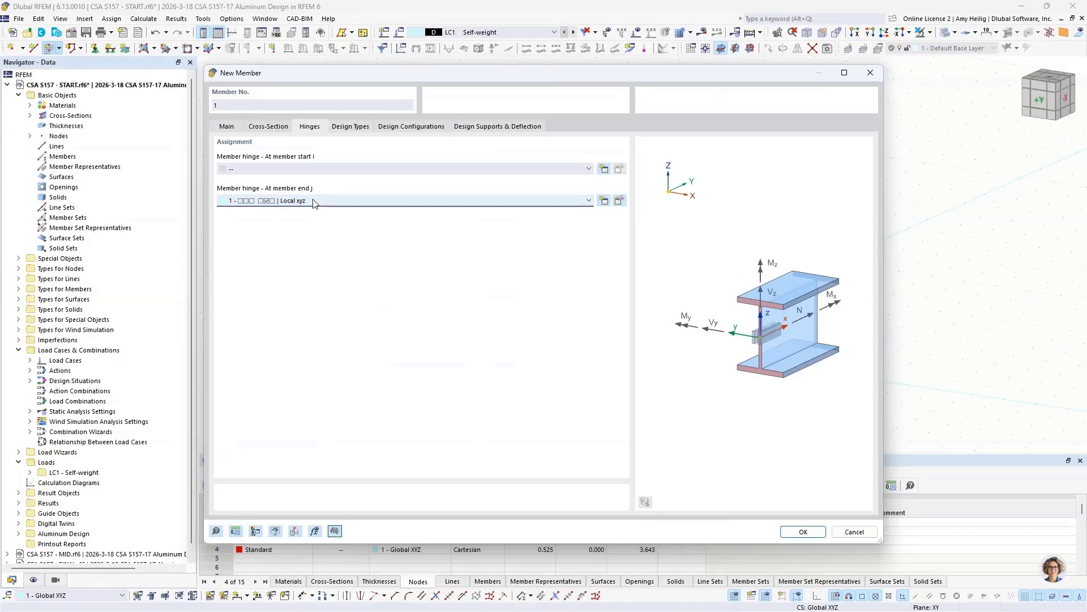
{"action": "left_click", "coordinate": [796, 531]}
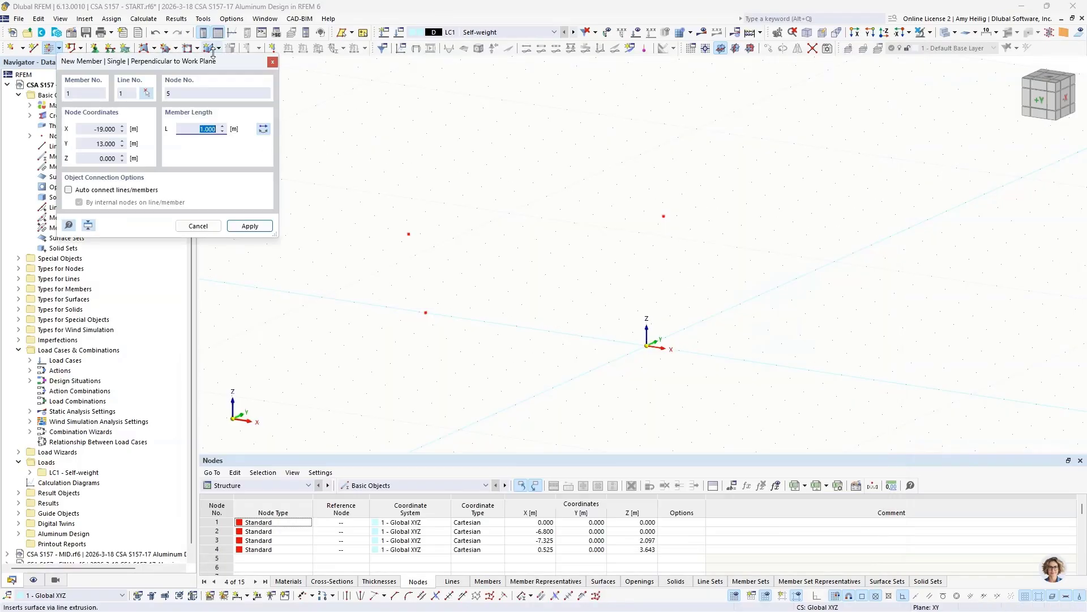
- Place a vertical column with a member length of 3.54 m at the origin node
{"action": "left_click_drag", "start_coordinate": [199, 64], "coordinate": [243, 117]}
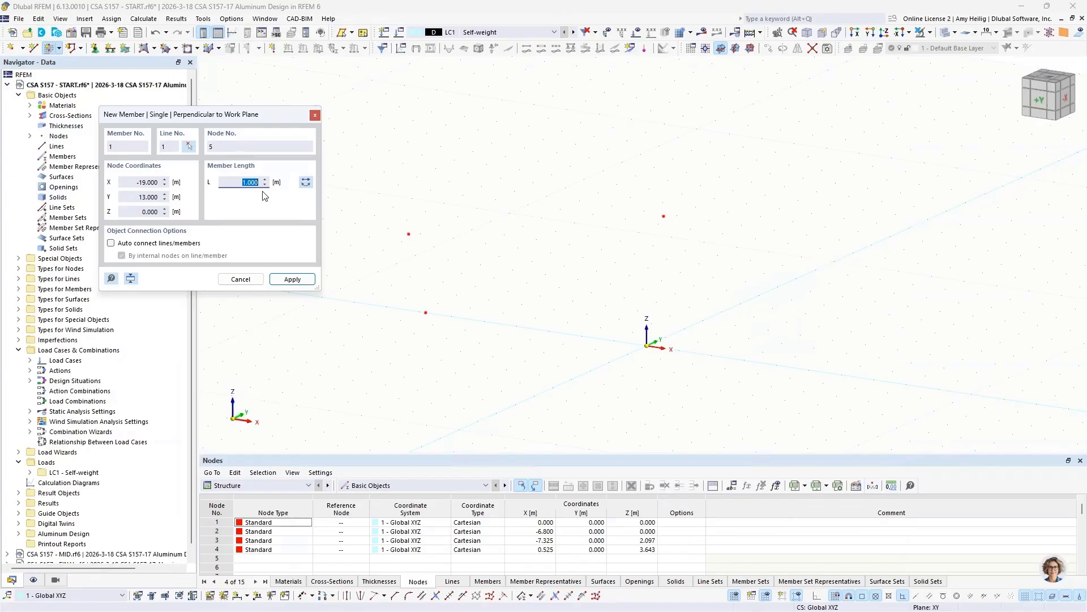
{"action": "type", "text": "3.54"}
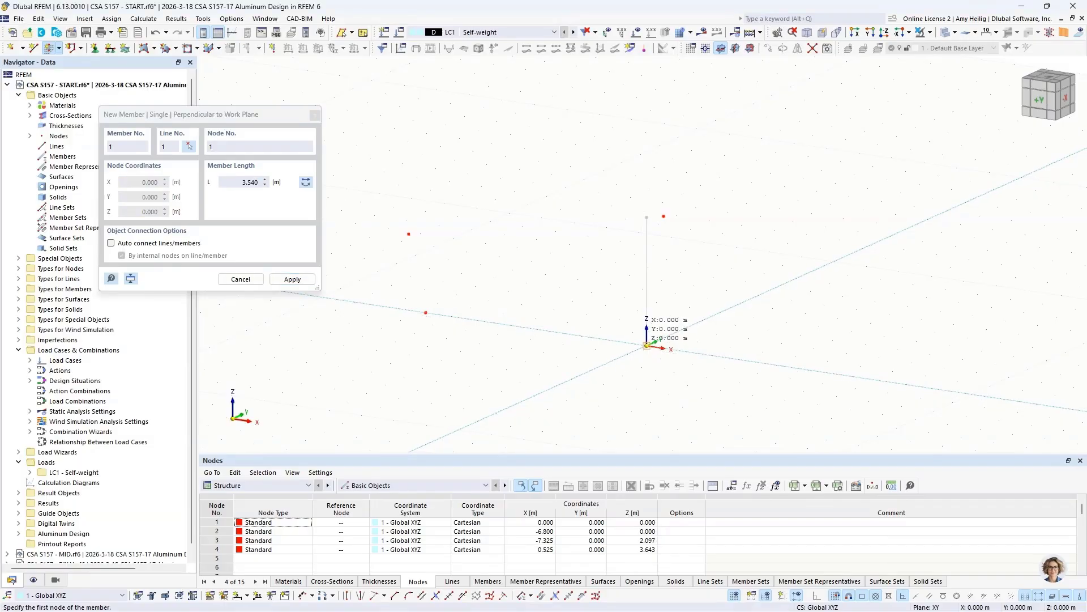
{"action": "left_click", "coordinate": [646, 344]}
- Place a second vertical column with a member length of 2.2 m at the node with X = -6.8 m, and finish placing members
{"action": "left_click", "coordinate": [238, 183]}
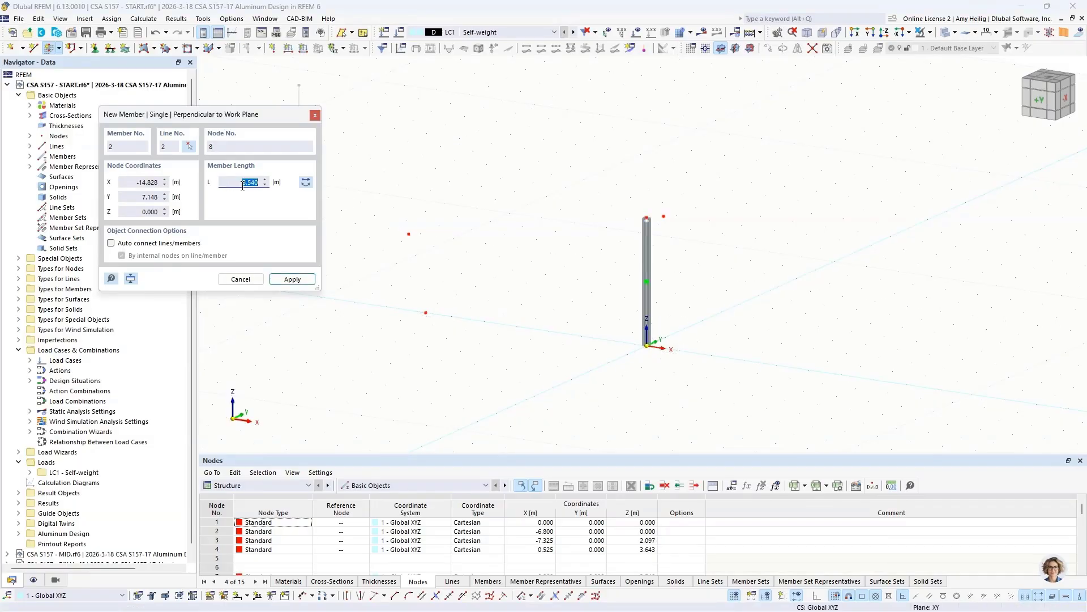
{"action": "type", "text": "2.2"}
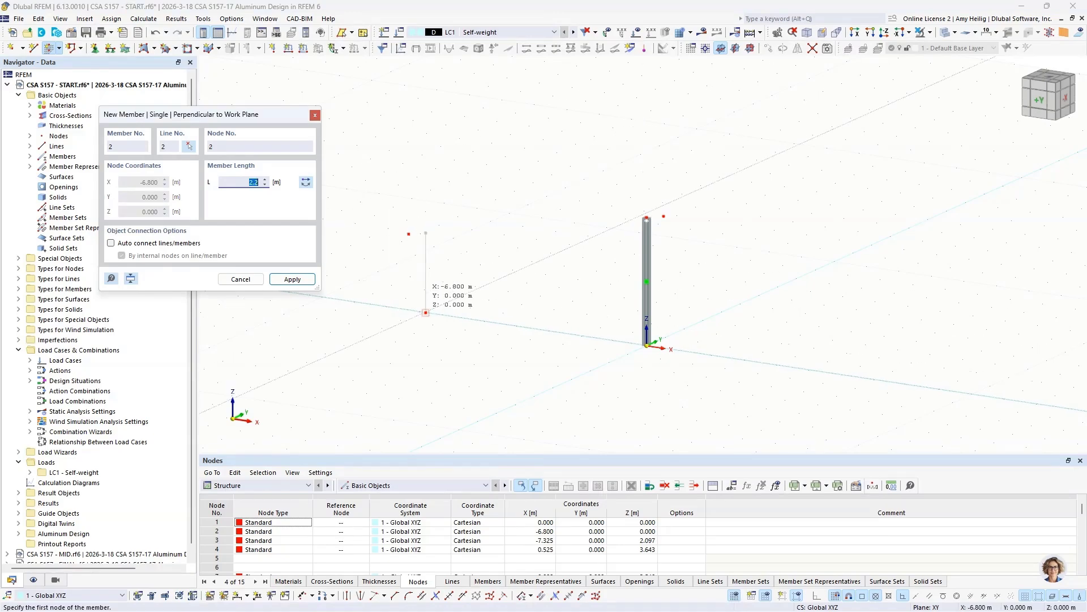
{"action": "left_click", "coordinate": [425, 312]}
{"action": "left_click", "coordinate": [426, 312]}
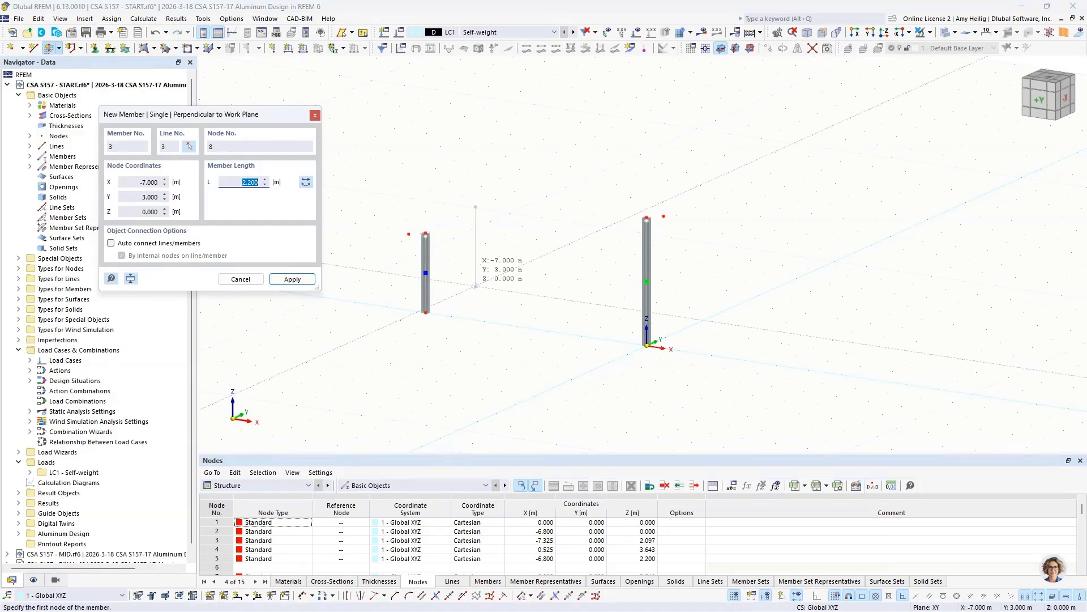
{"action": "key", "text": "Escape"}
{"action": "scroll", "coordinate": [514, 312], "scroll_direction": "up", "scroll_amount": 3}
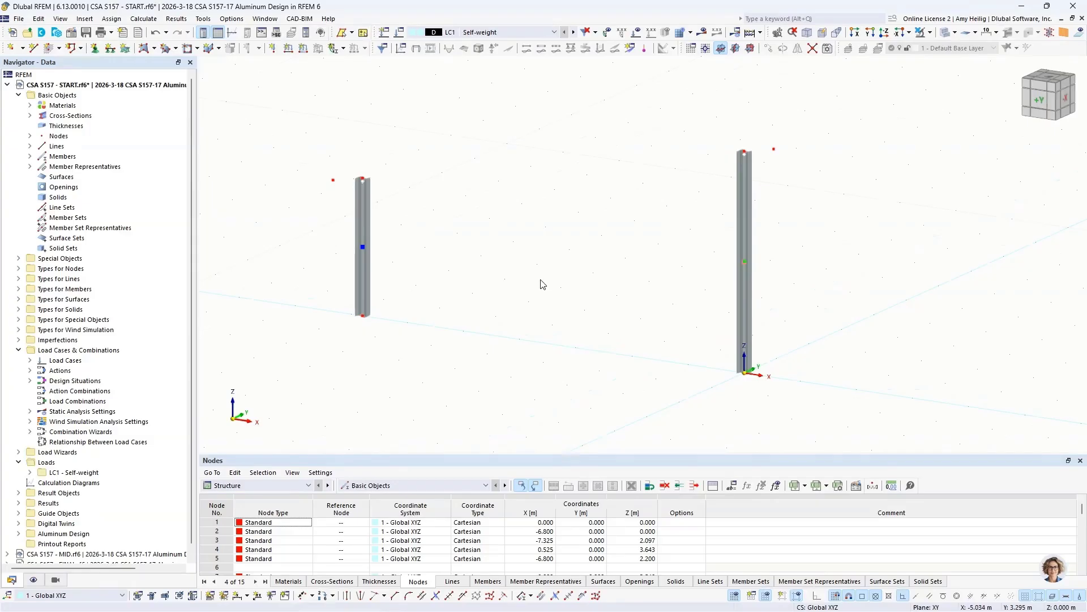
- Turn off the display of member representatives in the model view
{"action": "left_click", "coordinate": [32, 579]}
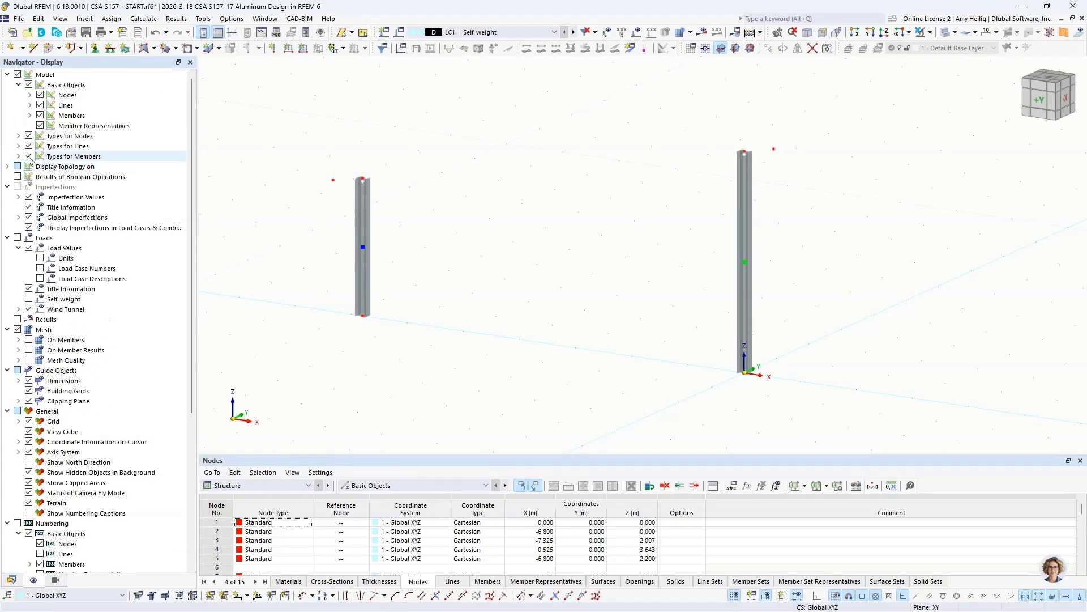
{"action": "left_click", "coordinate": [40, 126]}
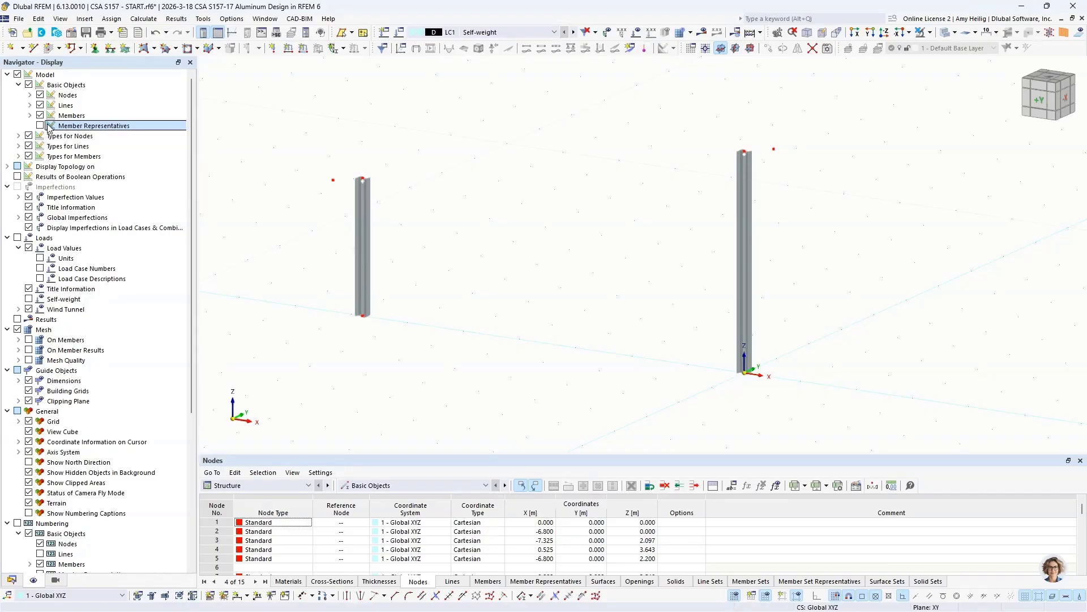
- Add a single beam member without hinges, using the I 170/170/9/9/6/0/H cross-section, between the nodes at X = -7.325 m and X = 0.525 m
{"action": "left_click", "coordinate": [59, 48]}
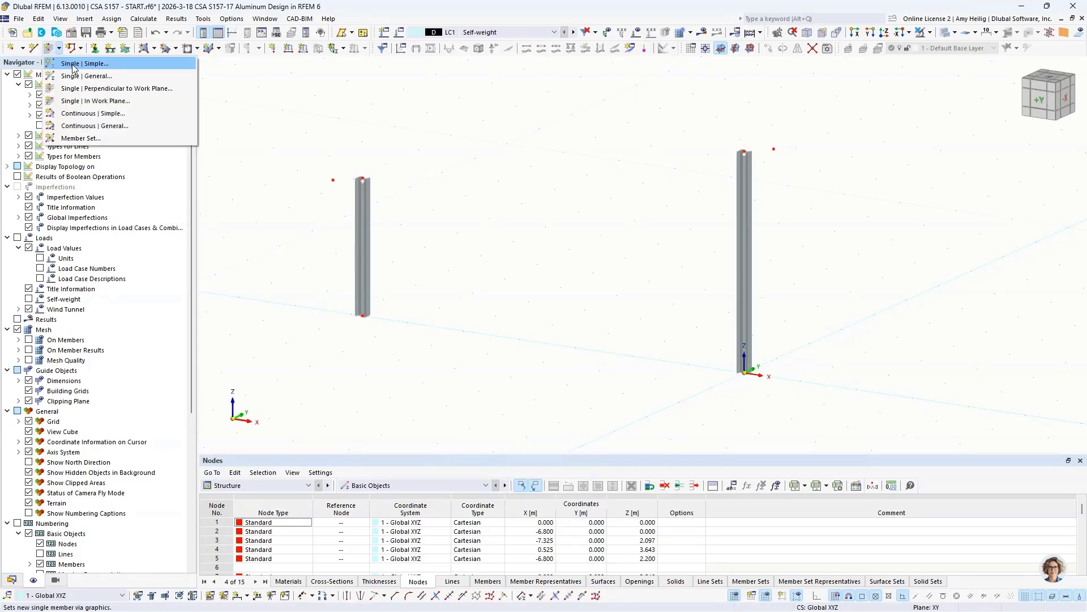
{"action": "left_click", "coordinate": [73, 64]}
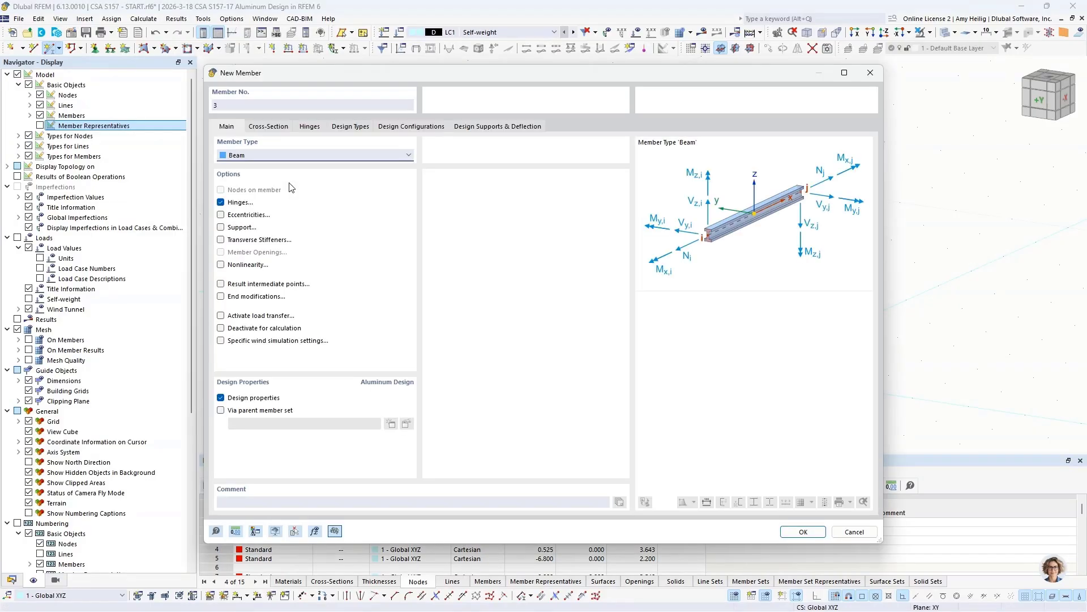
{"action": "left_click", "coordinate": [268, 127]}
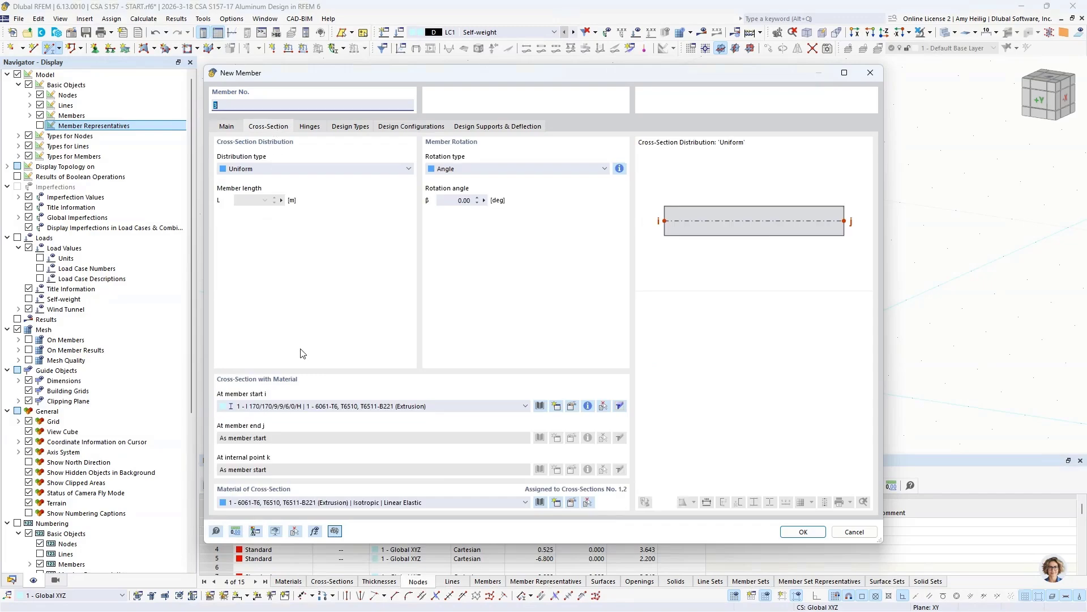
{"action": "left_click", "coordinate": [235, 128]}
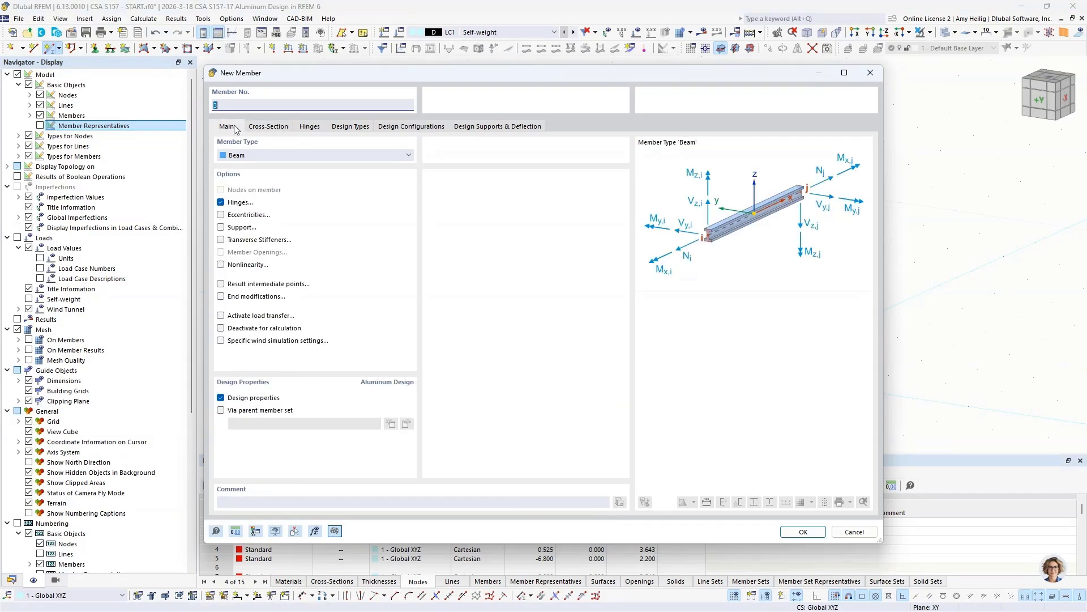
{"action": "left_click", "coordinate": [220, 202]}
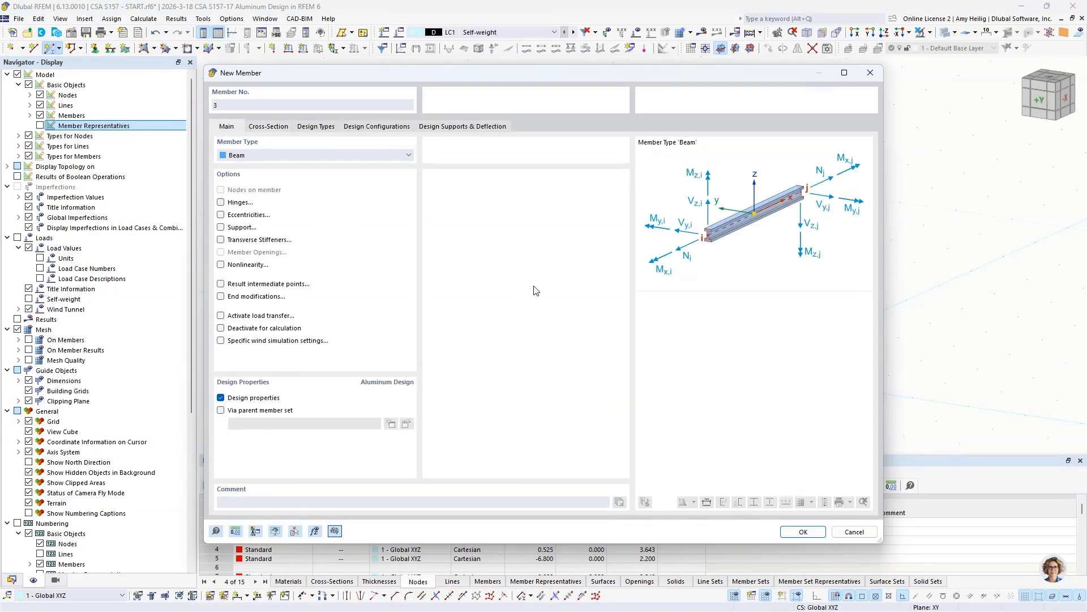
{"action": "left_click", "coordinate": [803, 532]}
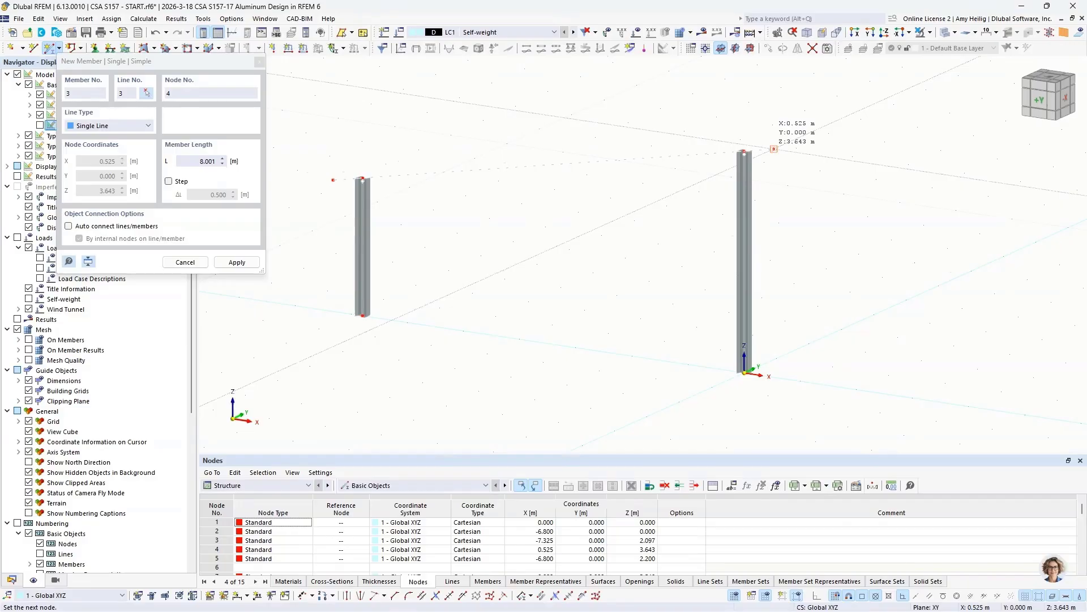
{"action": "left_click", "coordinate": [773, 149]}
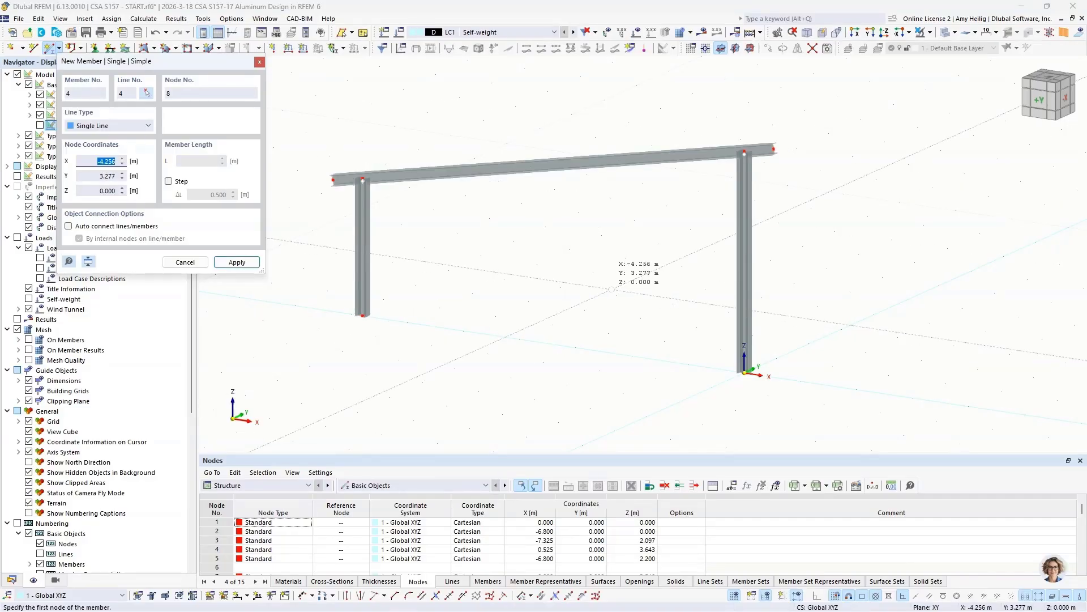
{"action": "key", "text": "Escape"}
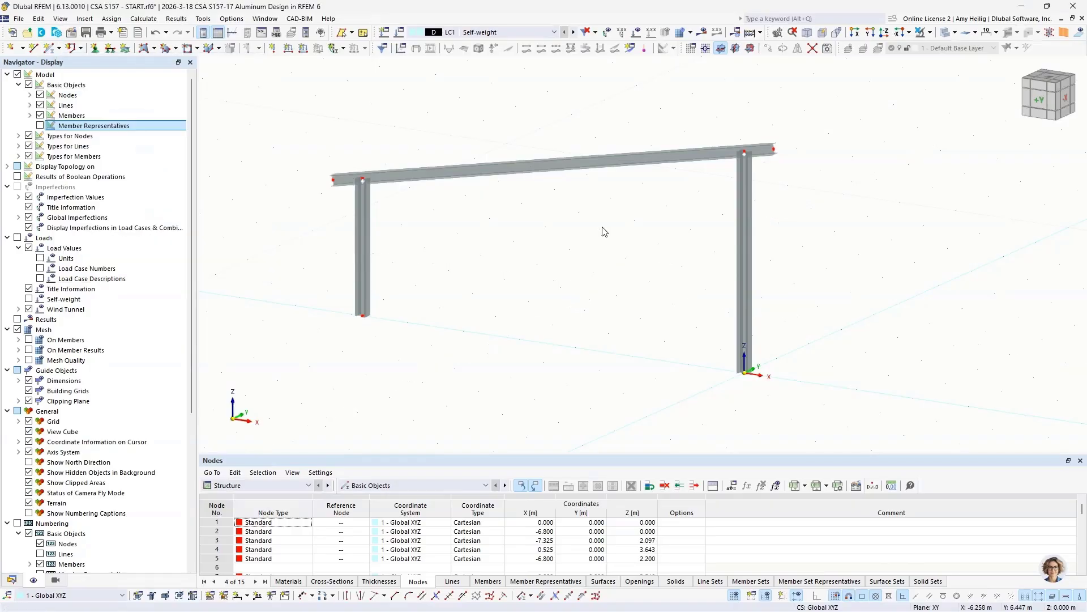
- Divide the sloped top beam into segments using 6 intermediate nodes
{"action": "right_click", "coordinate": [576, 164]}
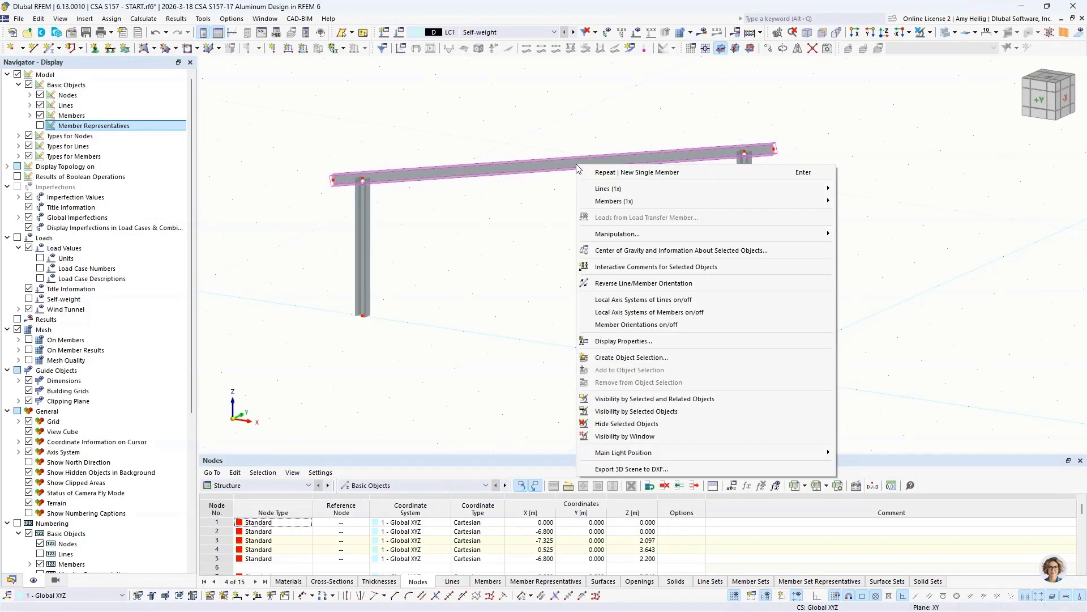
{"action": "mouse_move", "coordinate": [708, 202]}
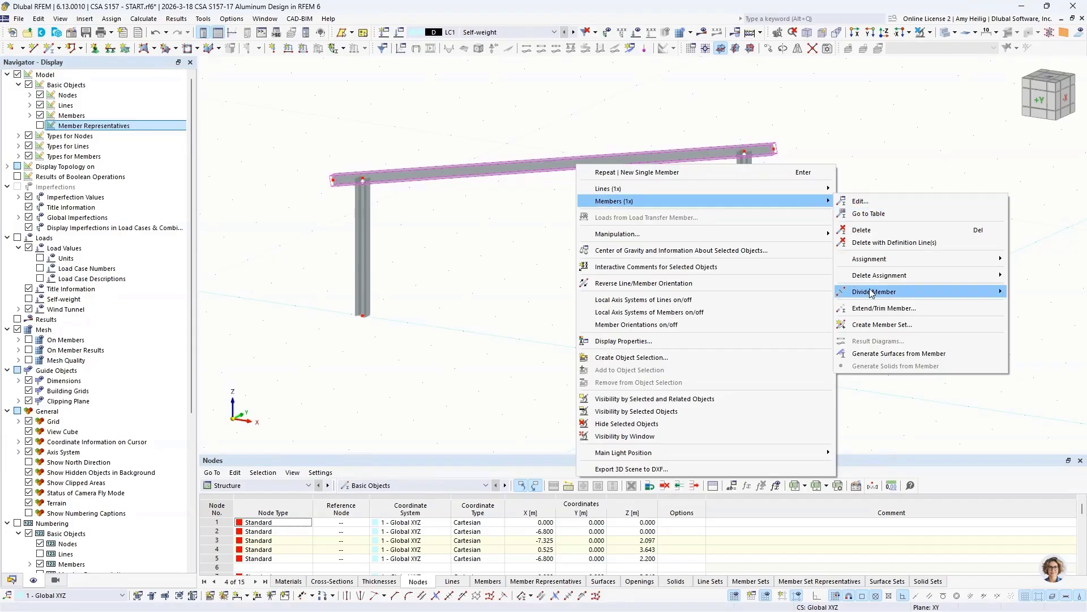
{"action": "mouse_move", "coordinate": [872, 293]}
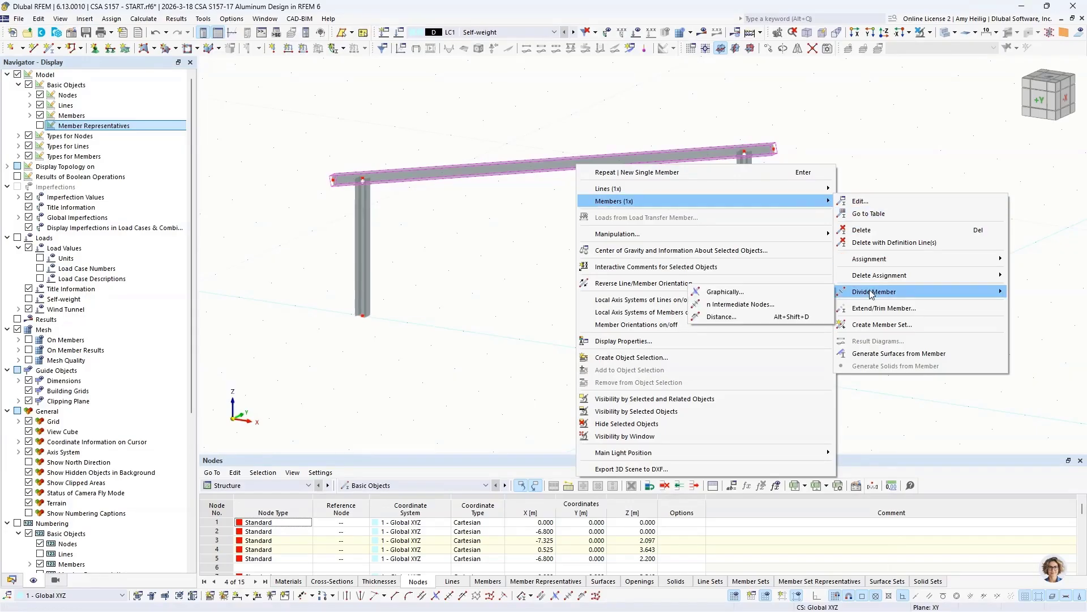
{"action": "left_click", "coordinate": [771, 305]}
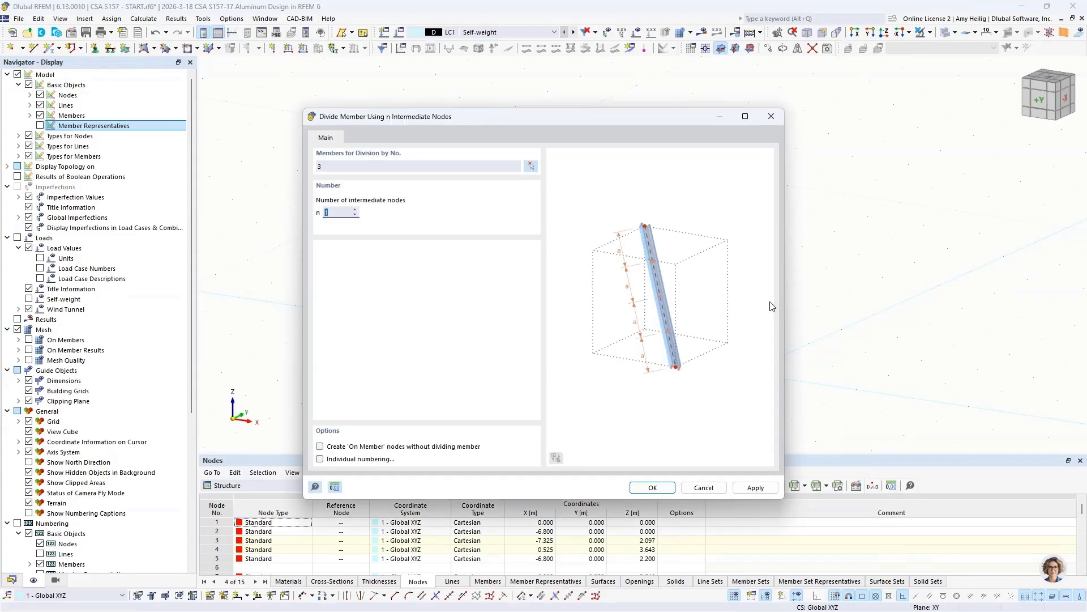
{"action": "type", "text": "6"}
{"action": "left_click", "coordinate": [651, 487]}
- Connect the sloped beam to the columns where they intersect at both column tops
{"action": "scroll", "coordinate": [440, 197], "scroll_direction": "up", "scroll_amount": 3}
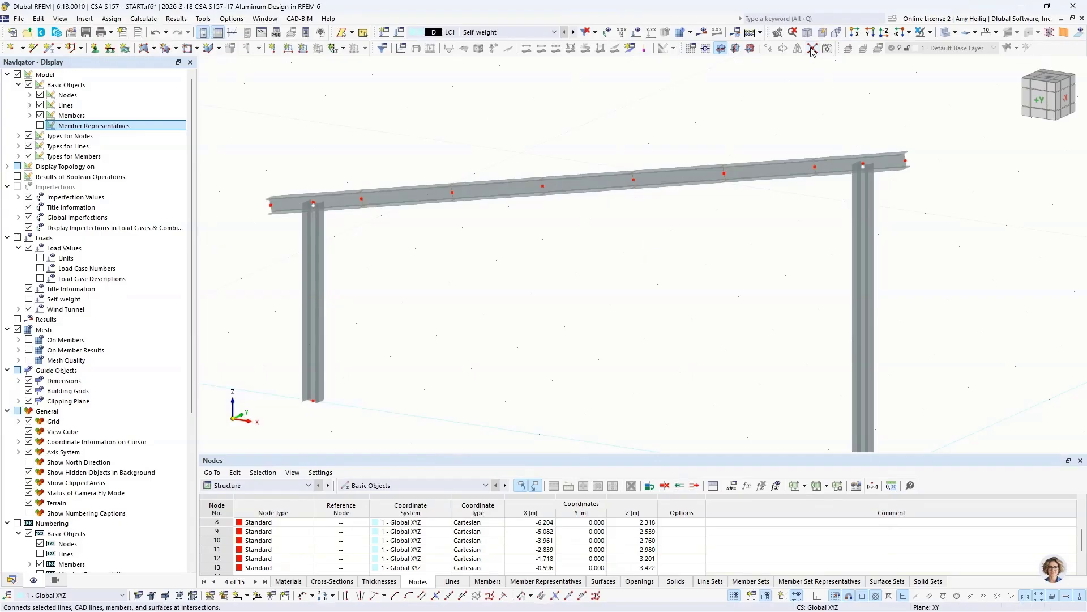
{"action": "left_click_drag", "start_coordinate": [838, 115], "coordinate": [887, 196]}
{"action": "left_click_drag", "start_coordinate": [295, 169], "coordinate": [331, 226]}
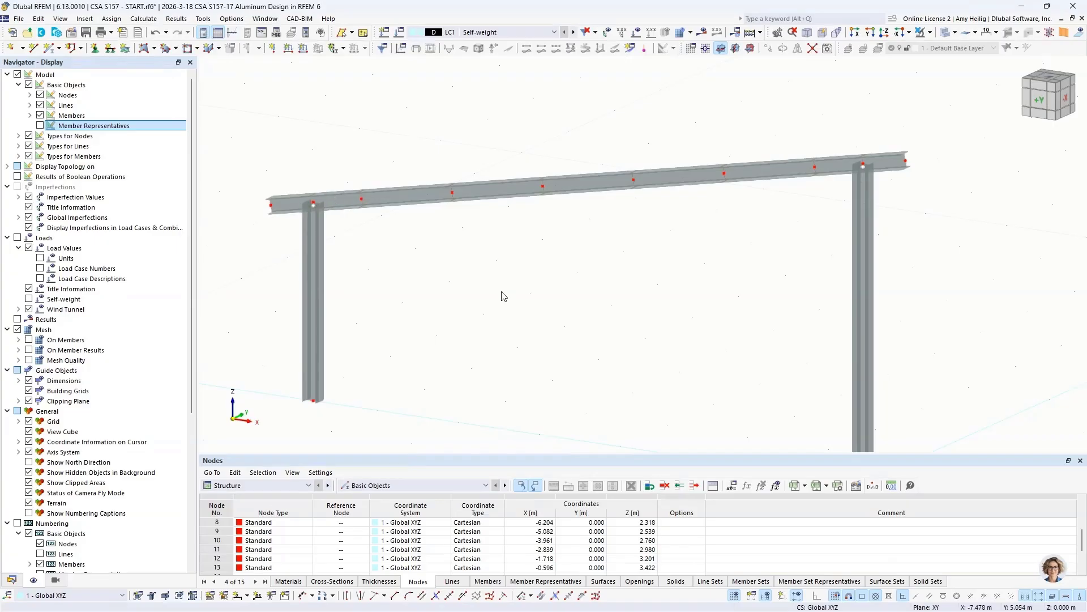
{"action": "scroll", "coordinate": [572, 311], "scroll_direction": "up", "scroll_amount": 2}
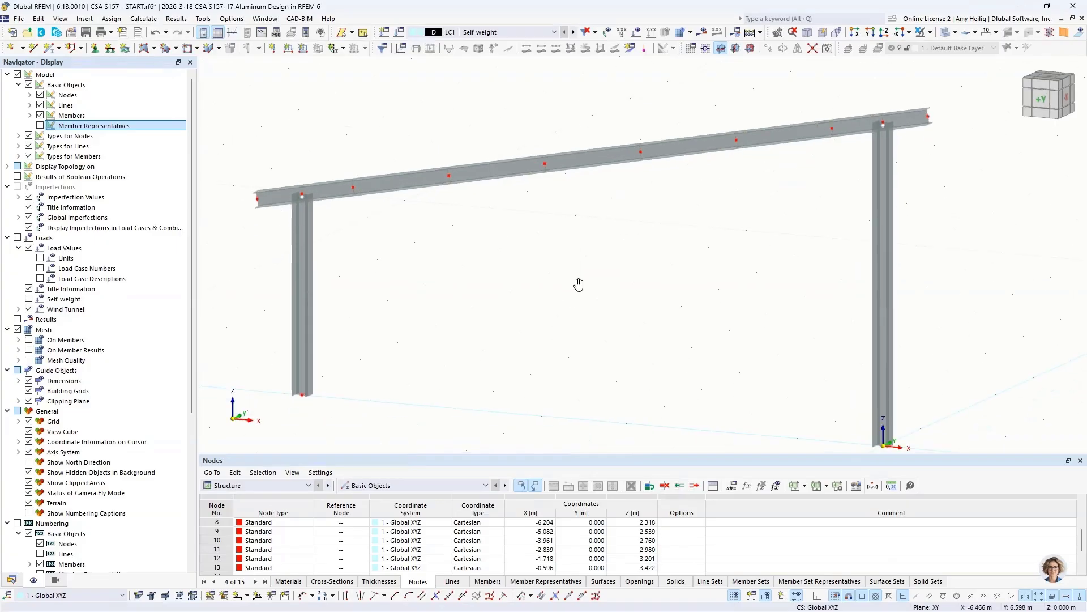
{"action": "scroll", "coordinate": [580, 289], "scroll_direction": "down", "scroll_amount": 2}
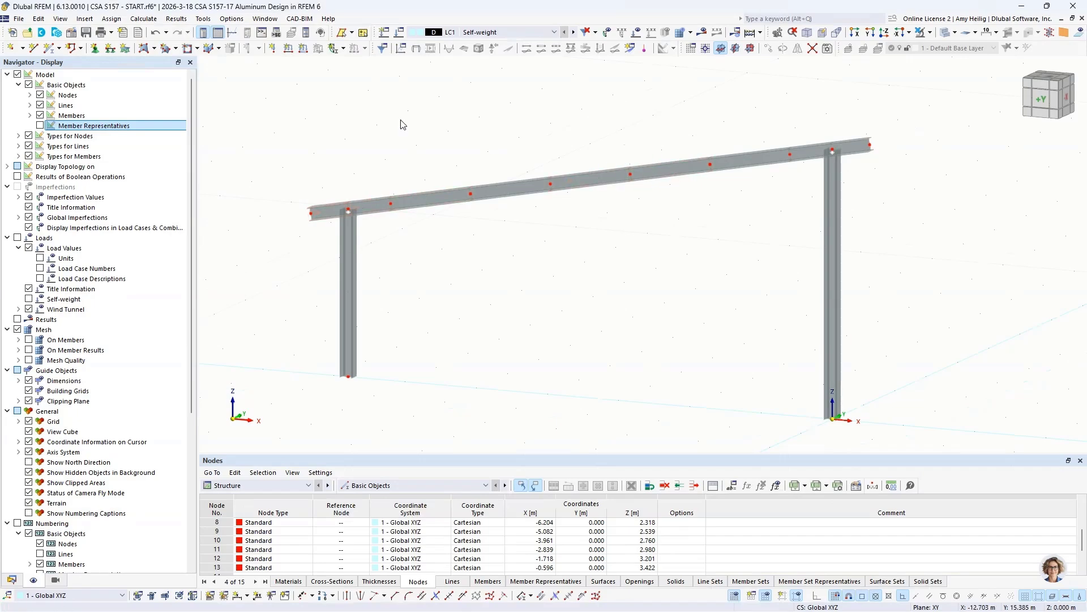
- Create a continuous member set from all segments of the sloped top beam
{"action": "left_click_drag", "start_coordinate": [256, 89], "coordinate": [917, 247]}
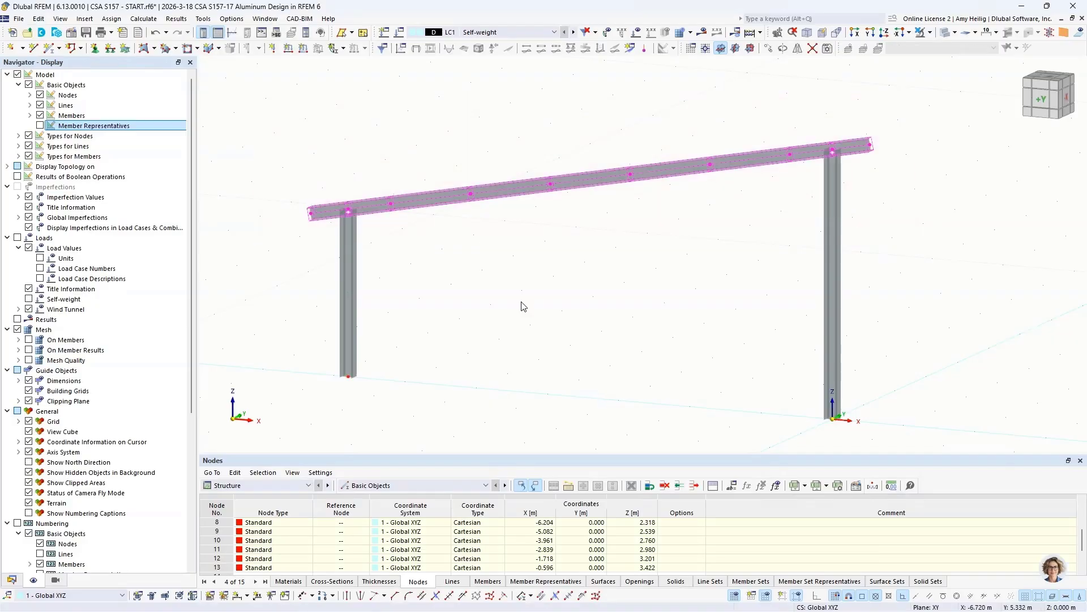
{"action": "right_click", "coordinate": [509, 189]}
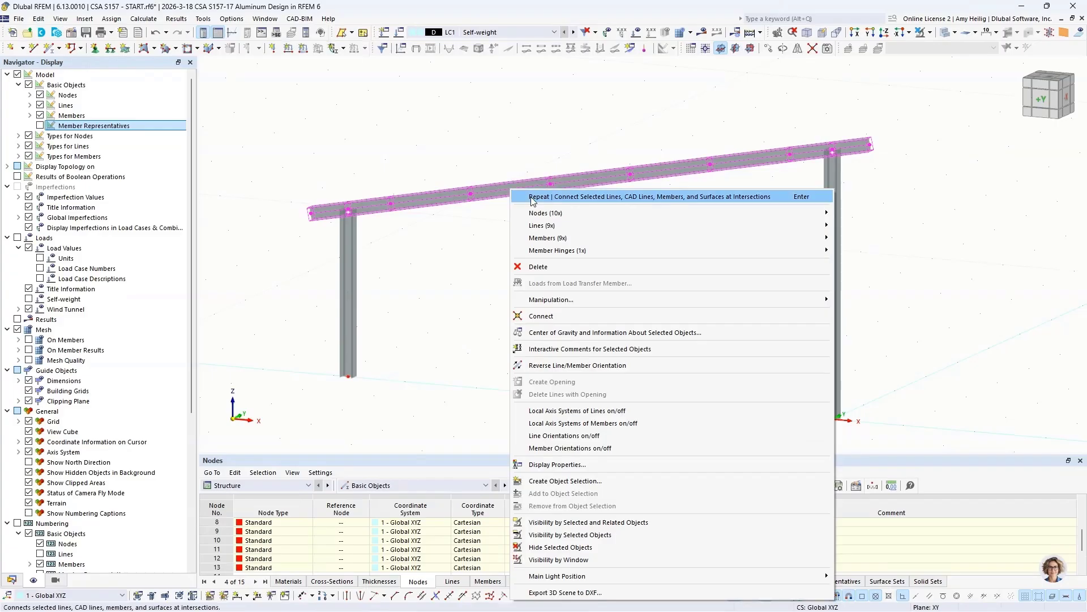
{"action": "mouse_move", "coordinate": [568, 240]}
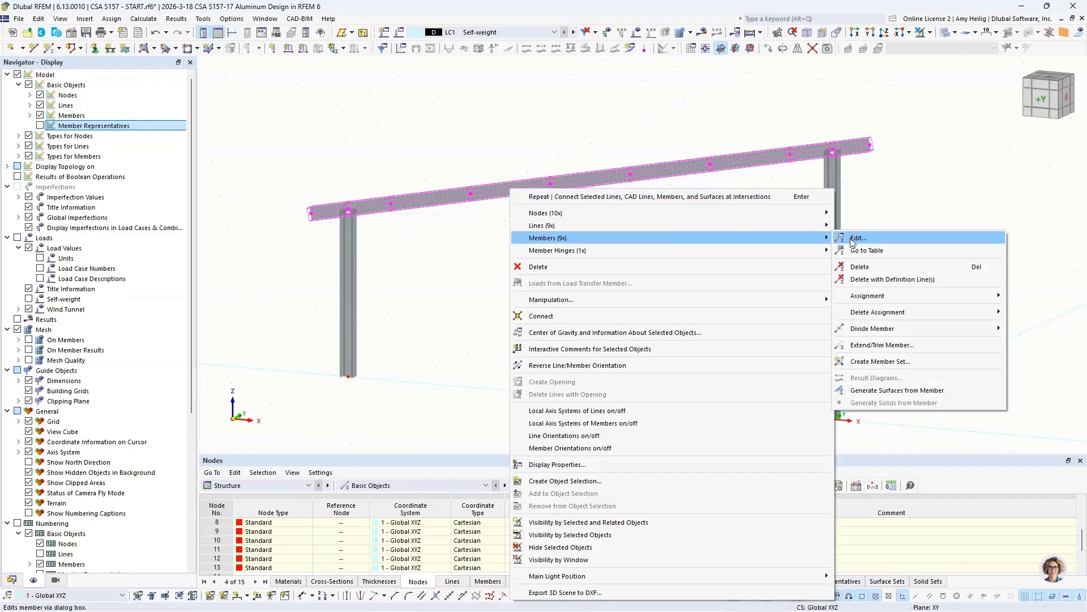
{"action": "left_click", "coordinate": [862, 362]}
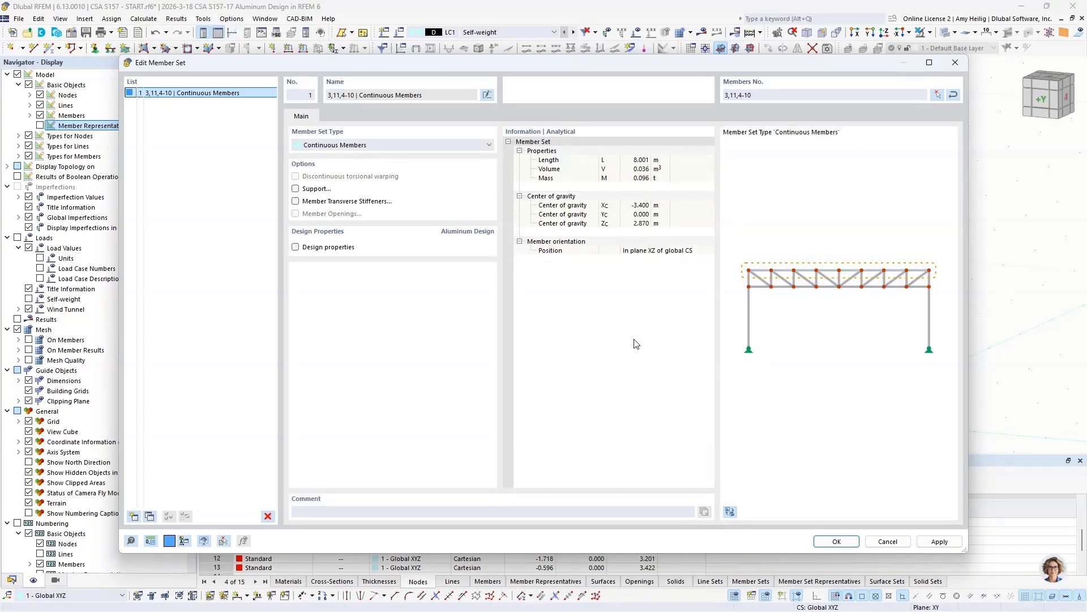
{"action": "left_click", "coordinate": [821, 542]}
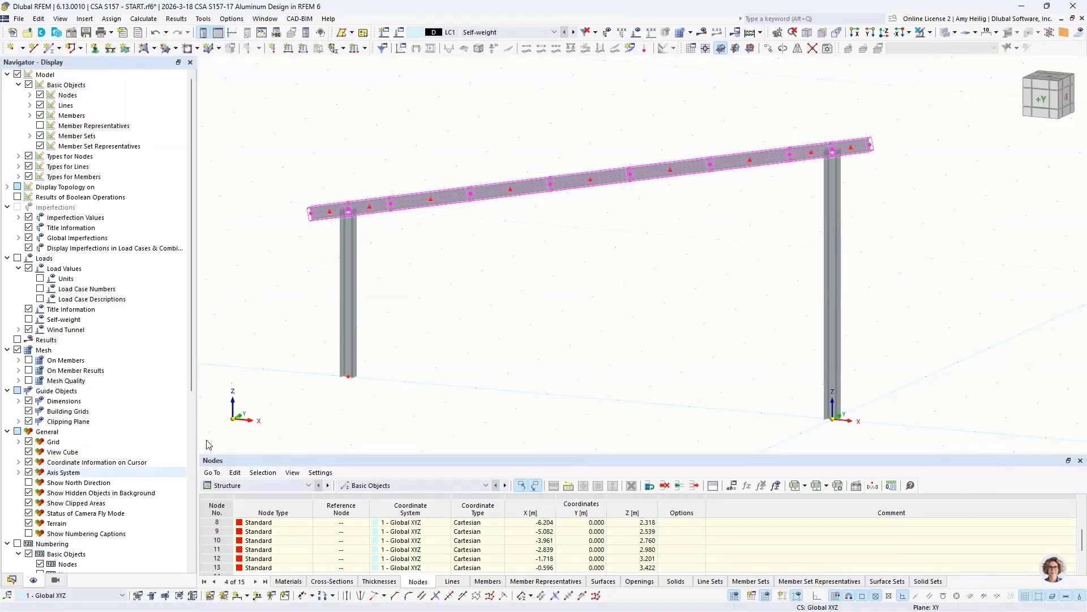
- Turn off the display of member set representatives, return to the model data tree and clear the selection
{"action": "left_click", "coordinate": [39, 146]}
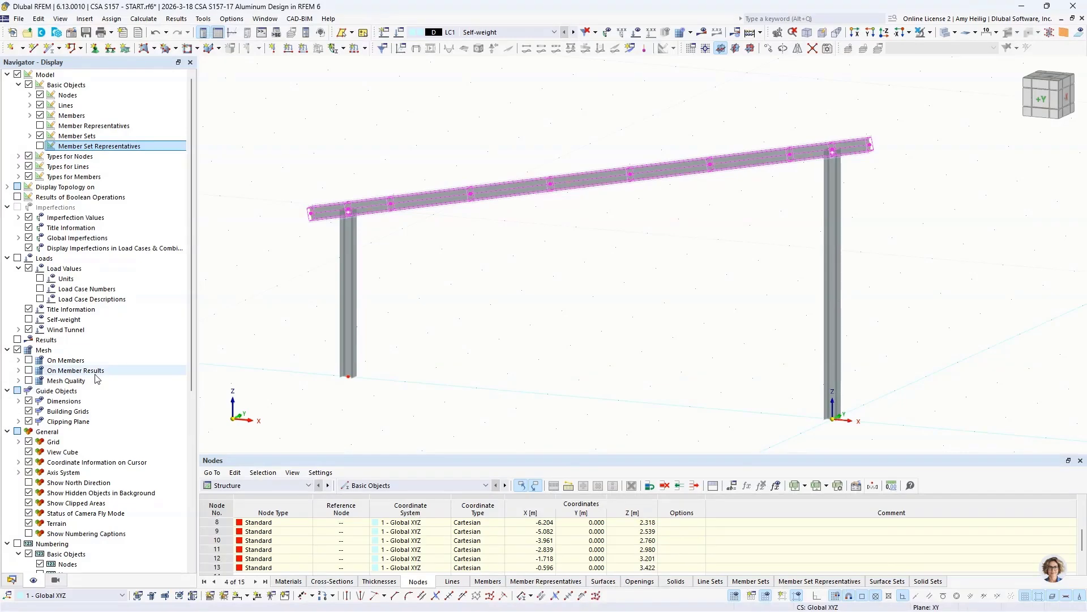
{"action": "left_click", "coordinate": [11, 579]}
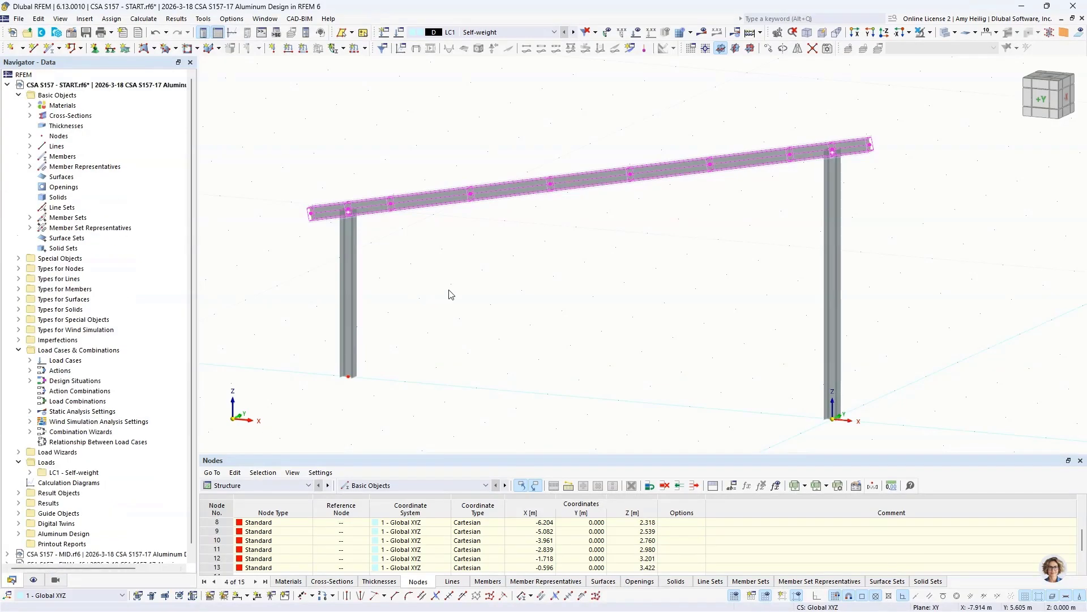
{"action": "left_click", "coordinate": [498, 304]}
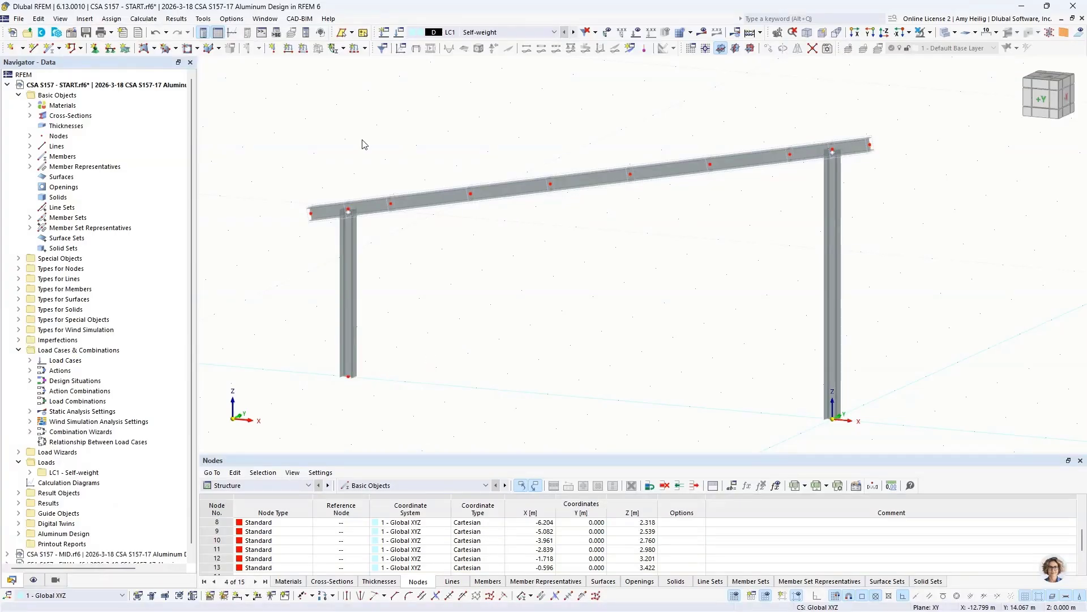
- Set up a new single beam member with the I 170/170/9/9/6/0/H cross-section and existing member hinge 1 at member end j
{"action": "left_click", "coordinate": [59, 48]}
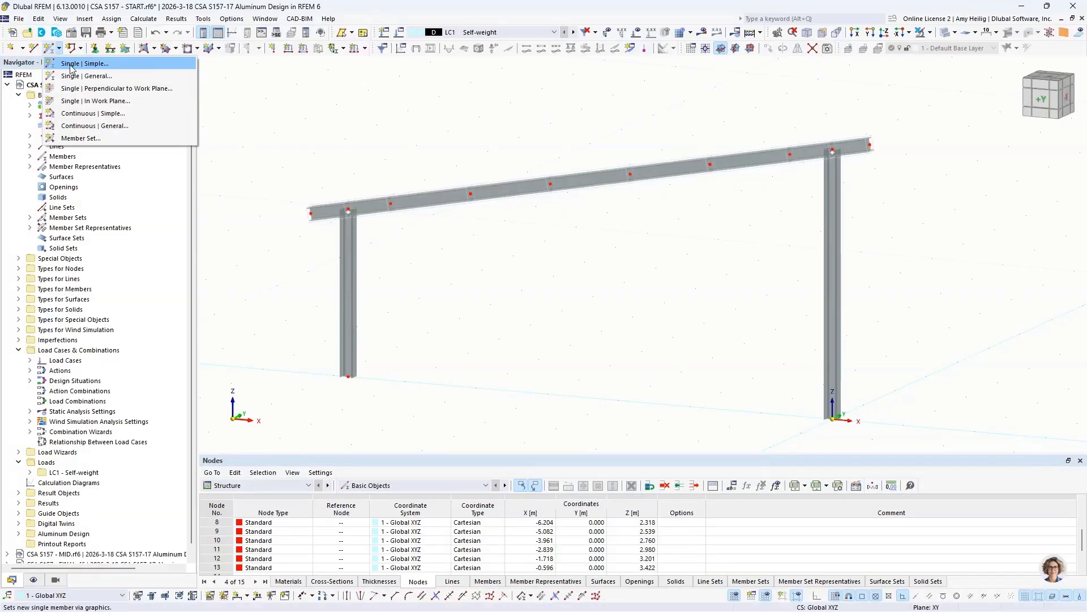
{"action": "left_click", "coordinate": [71, 66]}
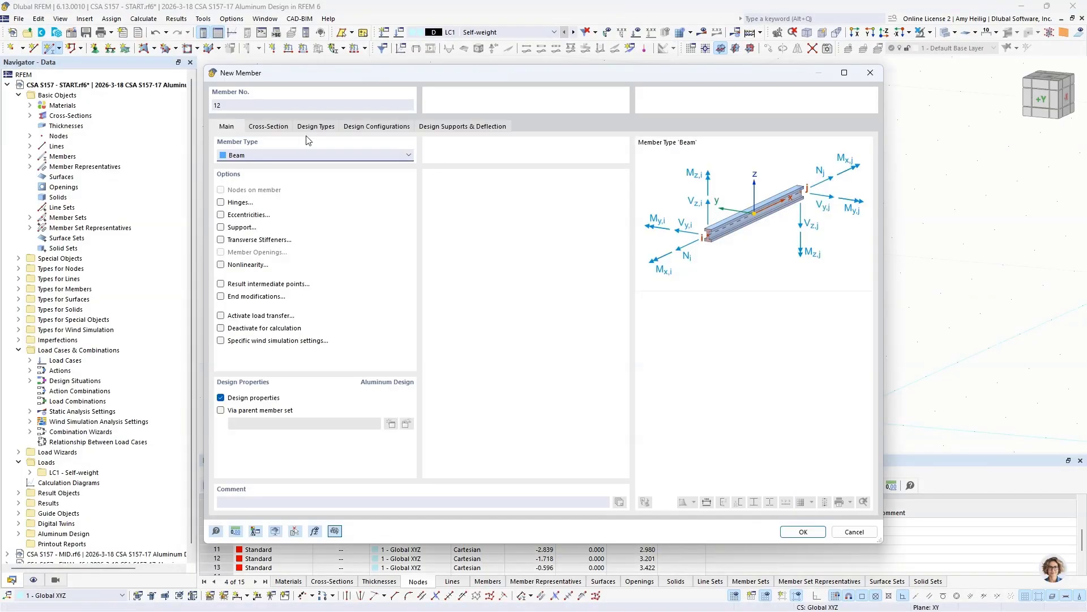
{"action": "left_click", "coordinate": [220, 202]}
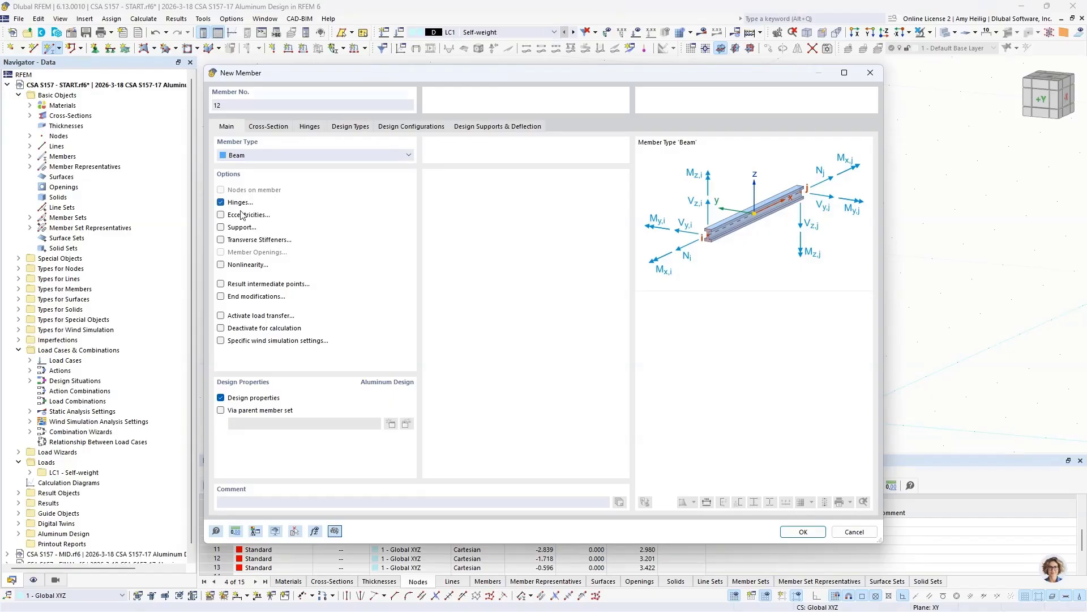
{"action": "left_click", "coordinate": [263, 128]}
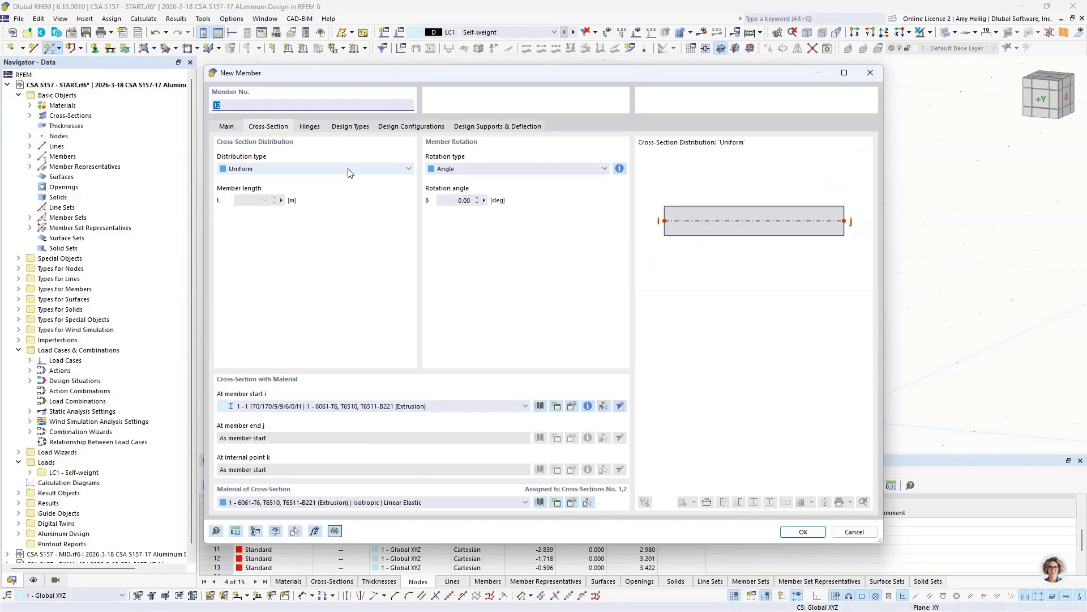
{"action": "left_click", "coordinate": [313, 127]}
{"action": "left_click", "coordinate": [327, 201]}
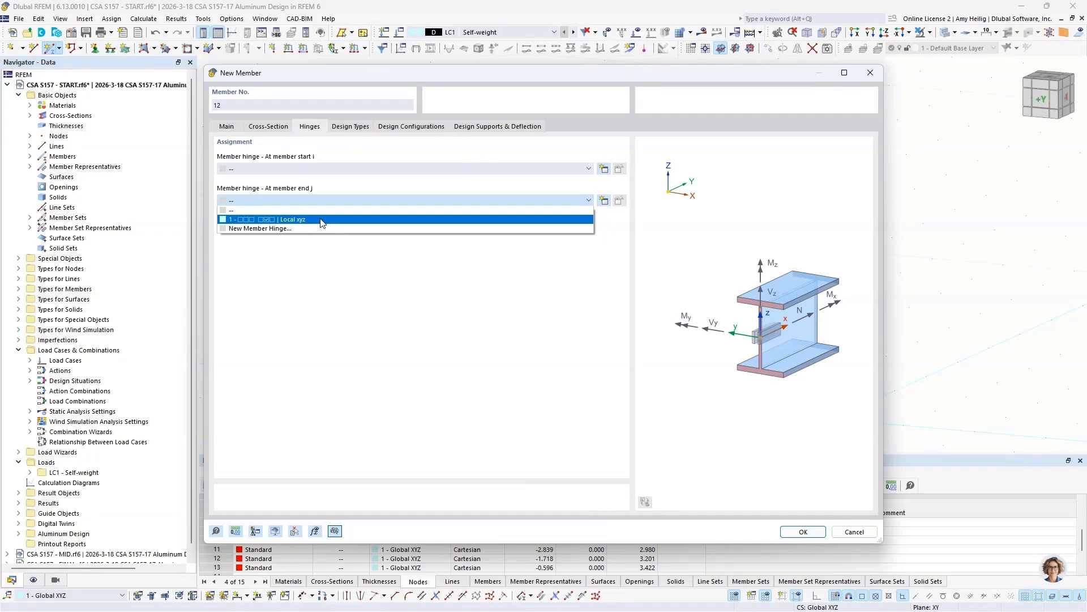
{"action": "left_click", "coordinate": [321, 221]}
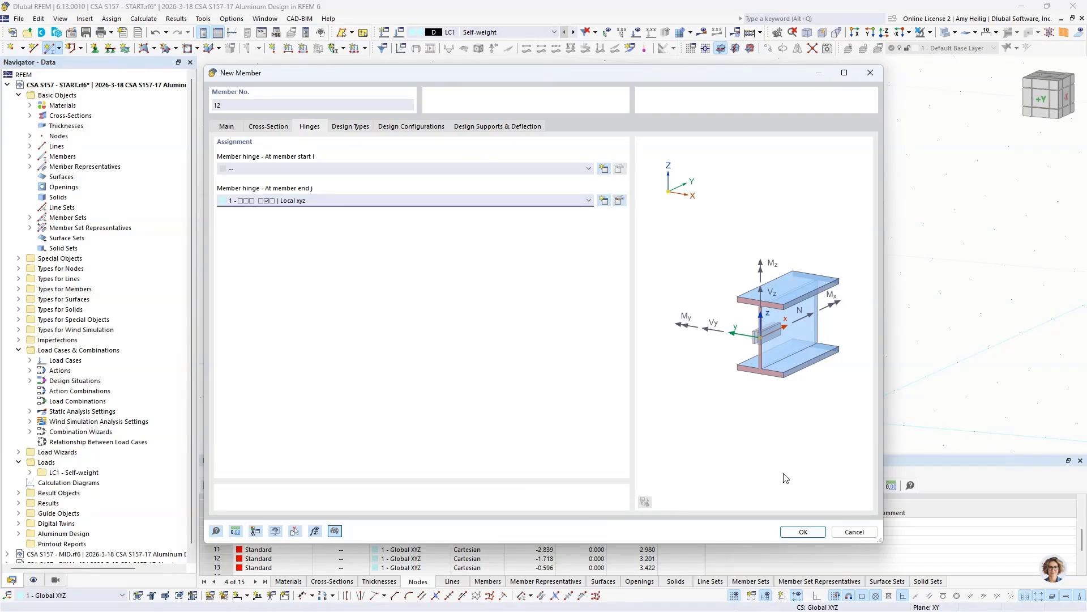
{"action": "left_click", "coordinate": [793, 531]}
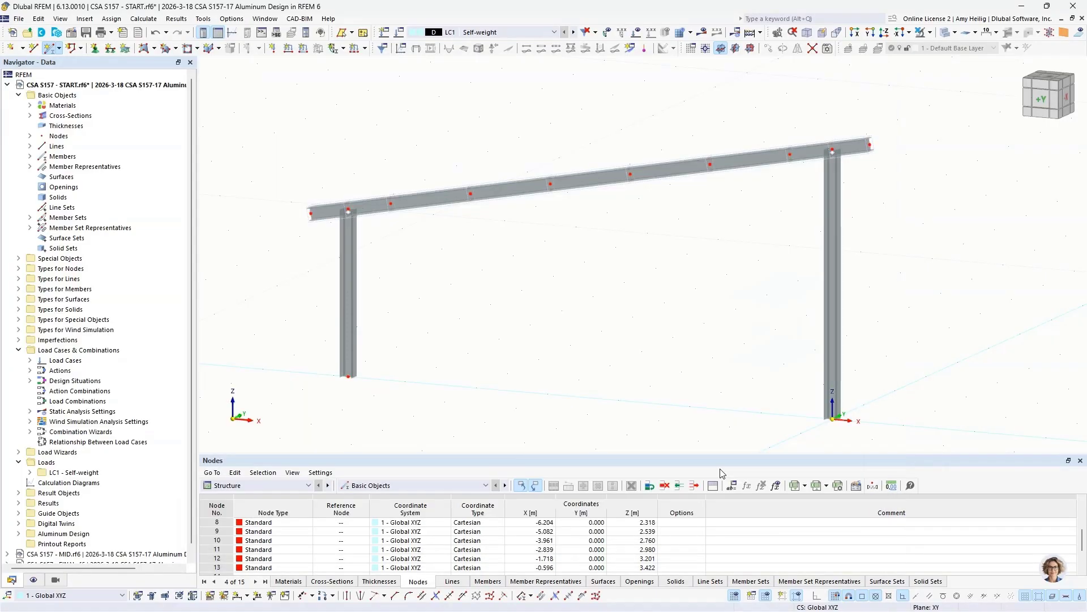
- Place a diagonal member from the shorter column's base node to the beam node at X = -3.961 m
{"action": "left_click", "coordinate": [348, 376]}
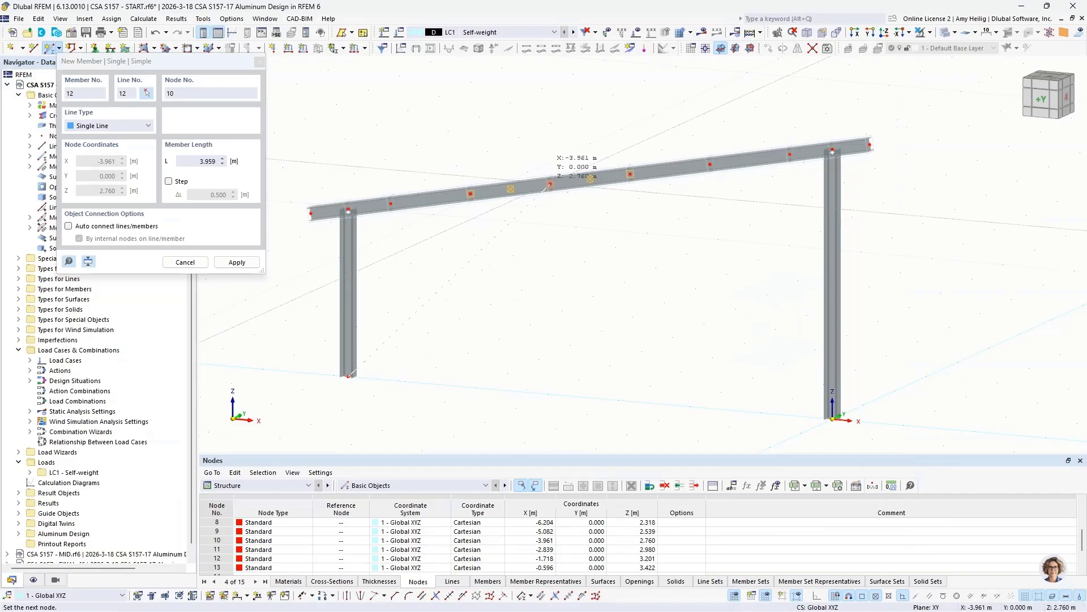
{"action": "left_click", "coordinate": [550, 184]}
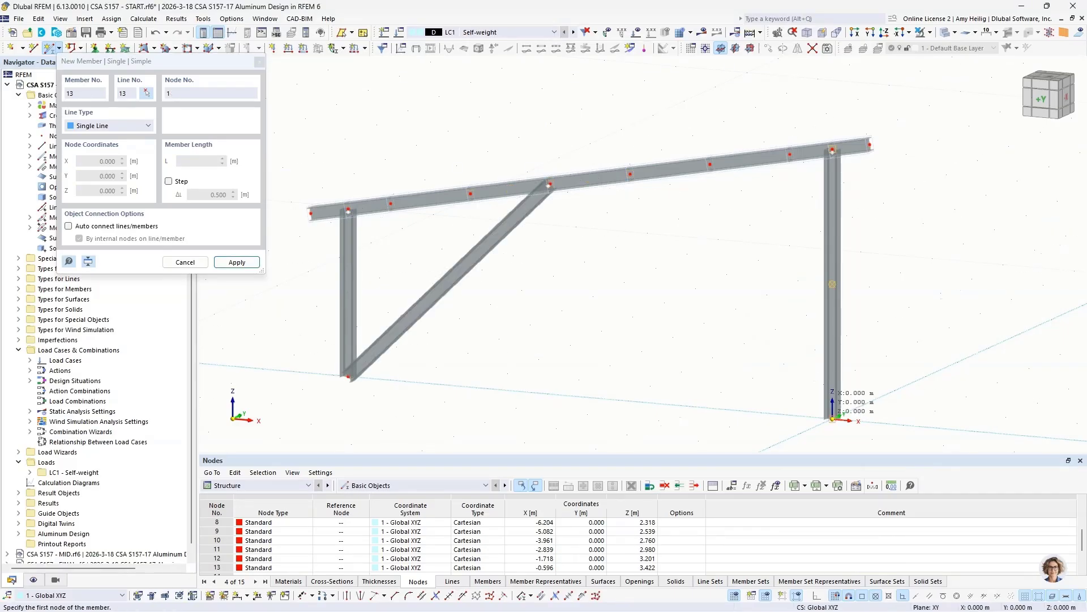
- Place a second diagonal member from the taller column's base node to the beam node at X = -2.839 m
{"action": "left_click", "coordinate": [832, 419]}
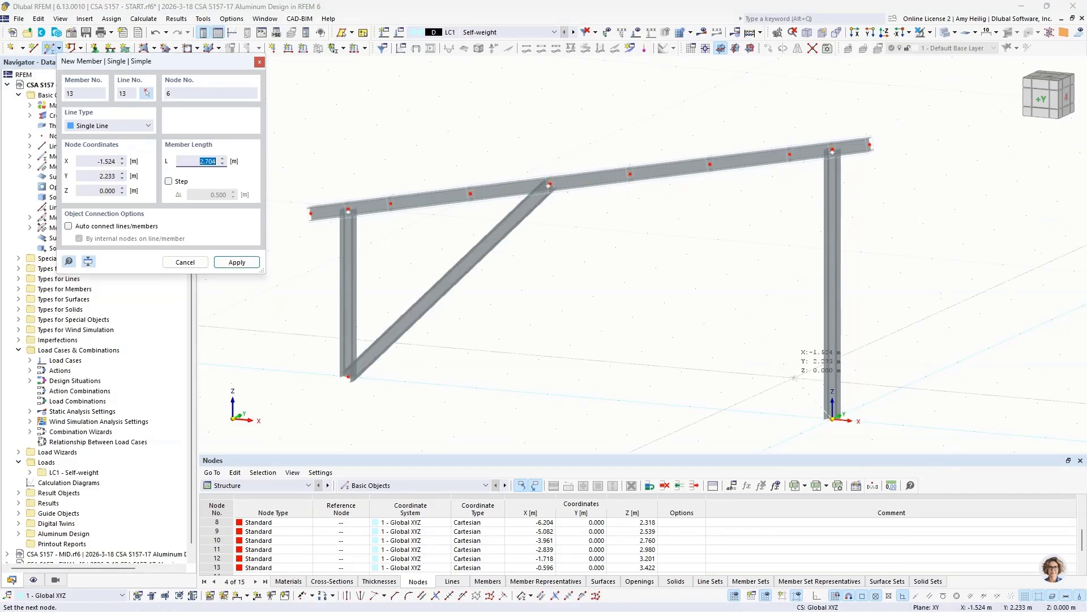
{"action": "left_click", "coordinate": [630, 175]}
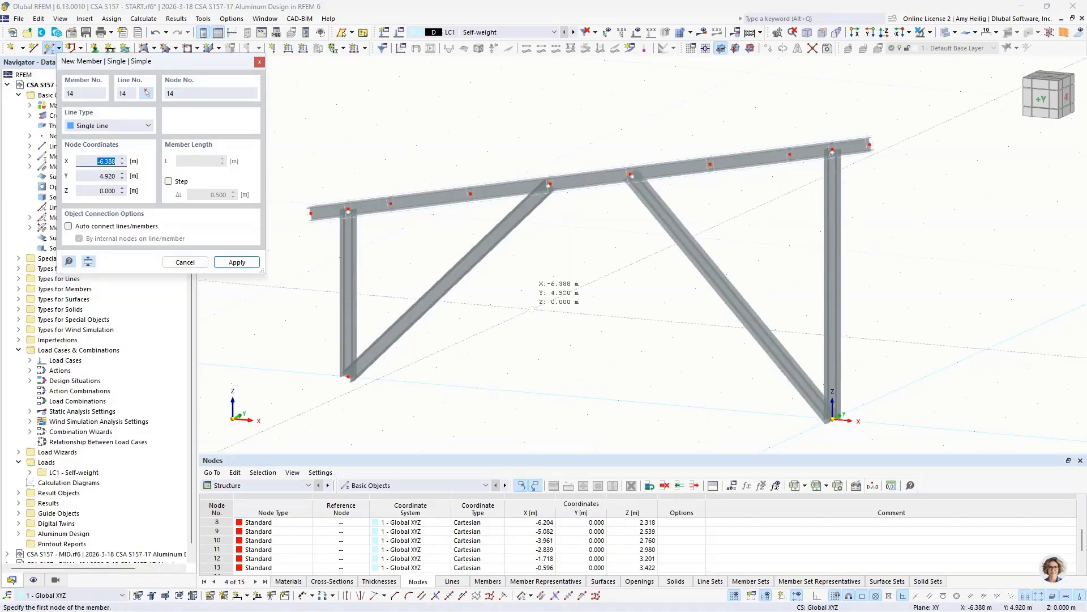
{"action": "key", "text": "Escape"}
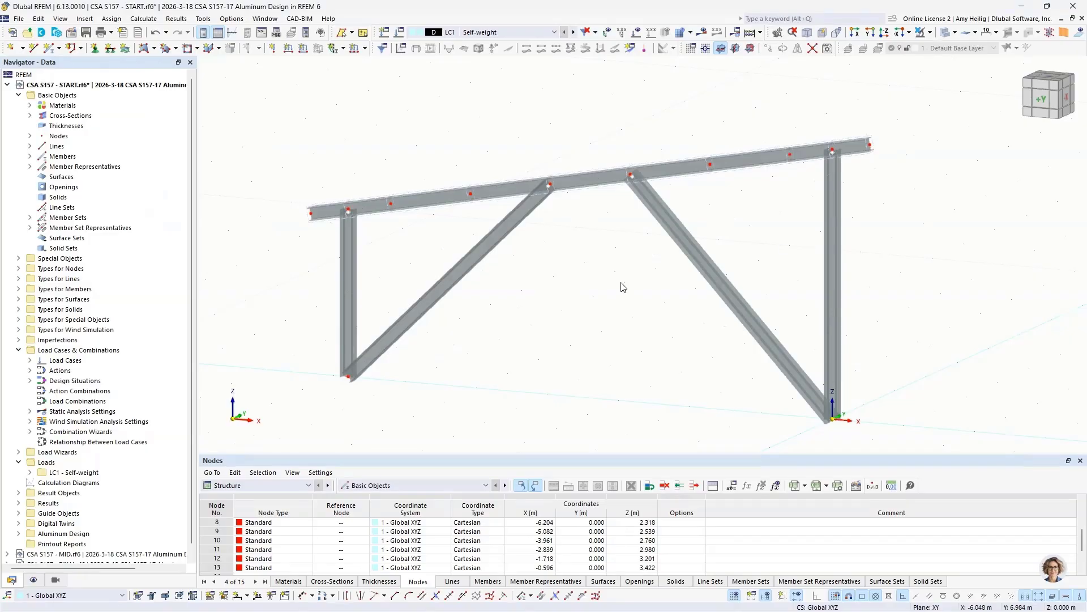
- Select the complete frame, leaving out the nodes at the tops of the two columns
{"action": "scroll", "coordinate": [623, 287], "scroll_direction": "down", "scroll_amount": 1}
{"action": "middle_click_drag", "start_coordinate": [614, 326], "coordinate": [639, 307], "text": "ctrl"}
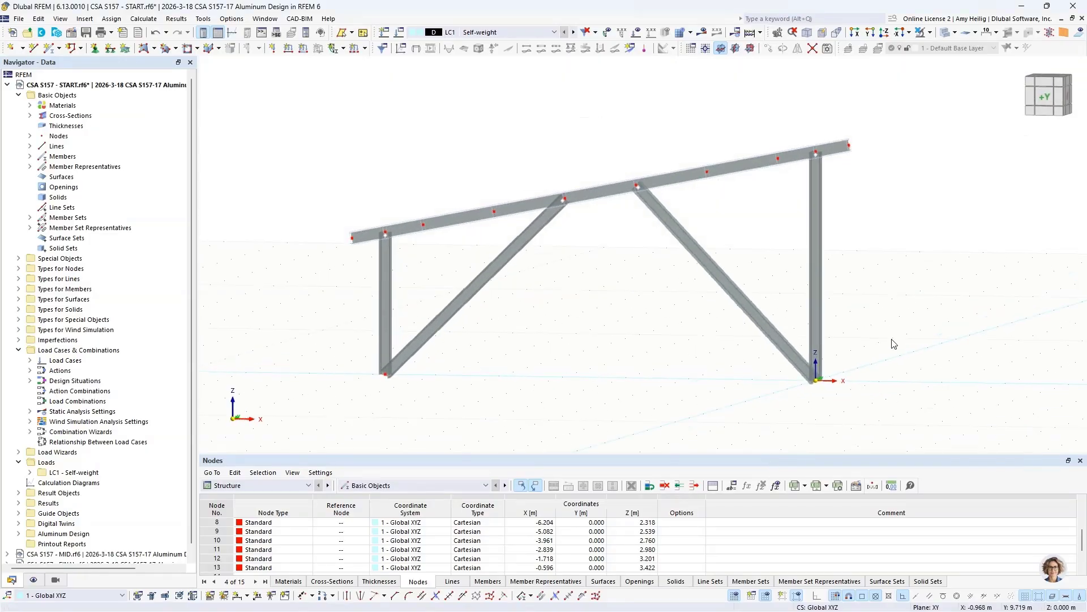
{"action": "left_click_drag", "start_coordinate": [896, 334], "coordinate": [282, 118]}
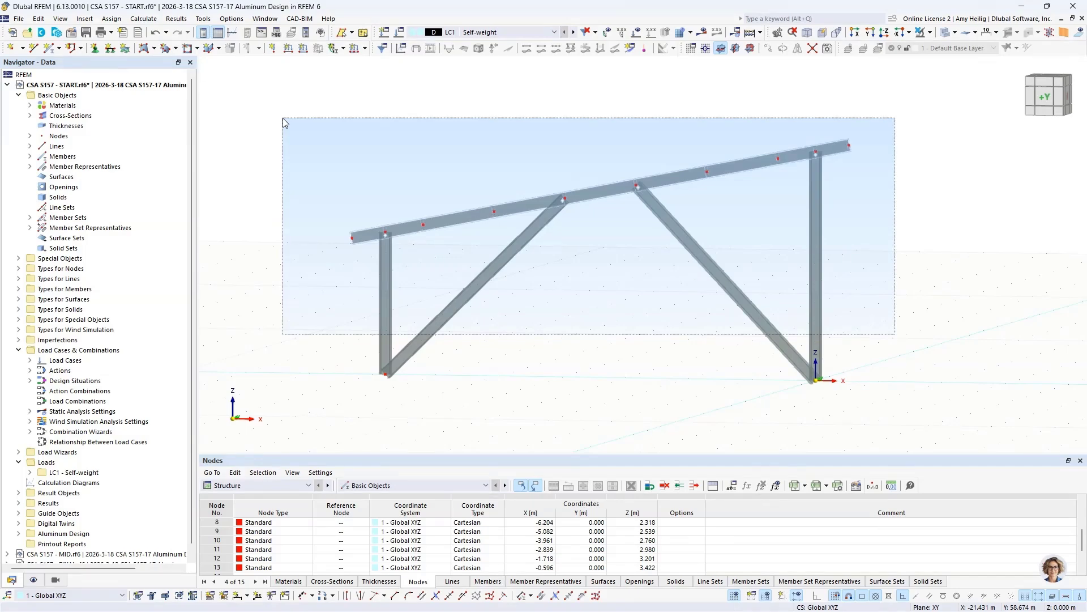
{"action": "left_click_drag", "start_coordinate": [283, 118], "coordinate": [283, 119]}
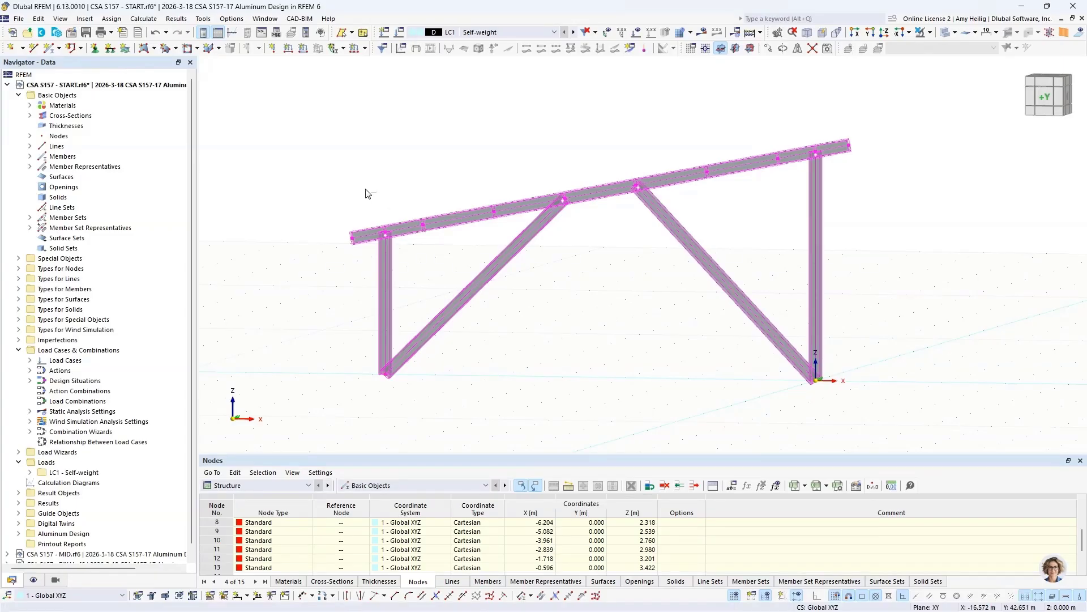
{"action": "left_click_drag", "start_coordinate": [364, 188], "coordinate": [402, 256]}
{"action": "left_click_drag", "start_coordinate": [798, 112], "coordinate": [831, 173]}
- Set up a copy of the selected frame displaced 3.86 m in Y, with step links activated
{"action": "left_click", "coordinate": [769, 50]}
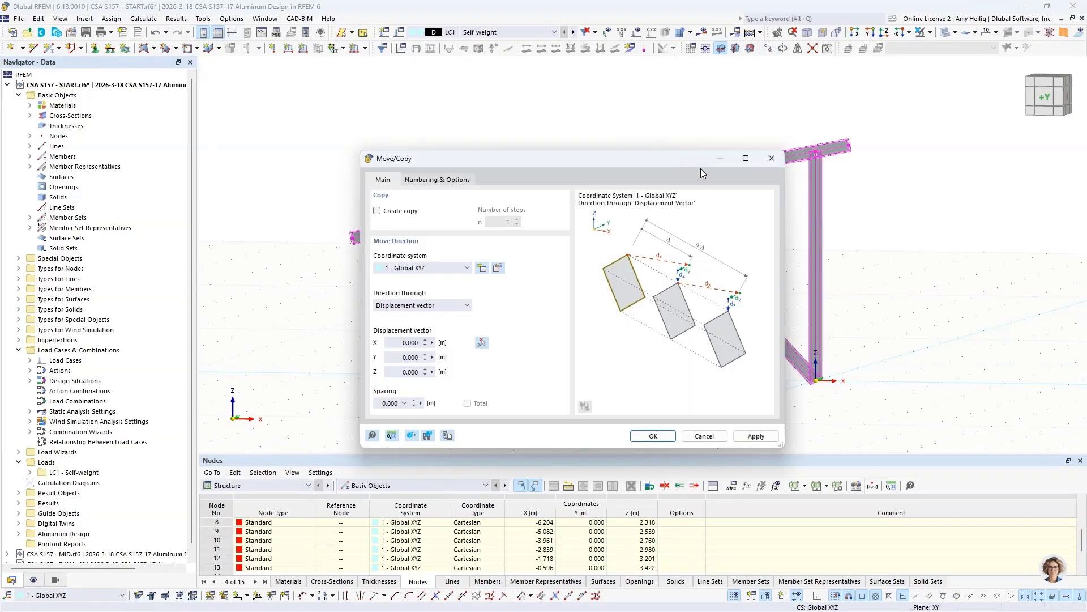
{"action": "left_click", "coordinate": [377, 212]}
{"action": "left_click", "coordinate": [411, 357]}
{"action": "type", "text": "3.86"}
{"action": "left_click", "coordinate": [438, 180]}
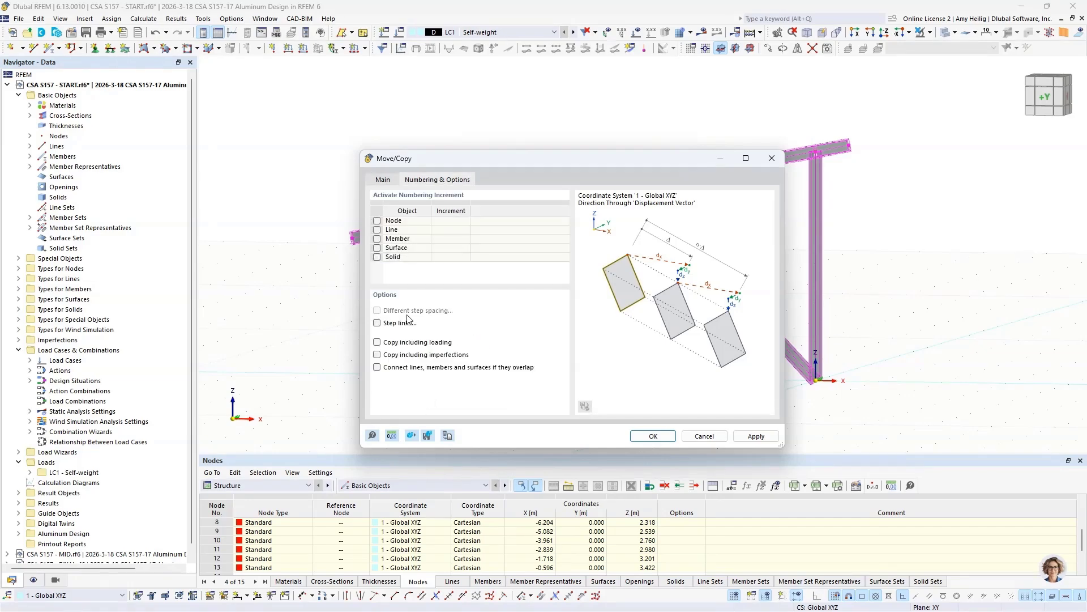
{"action": "left_click", "coordinate": [377, 323]}
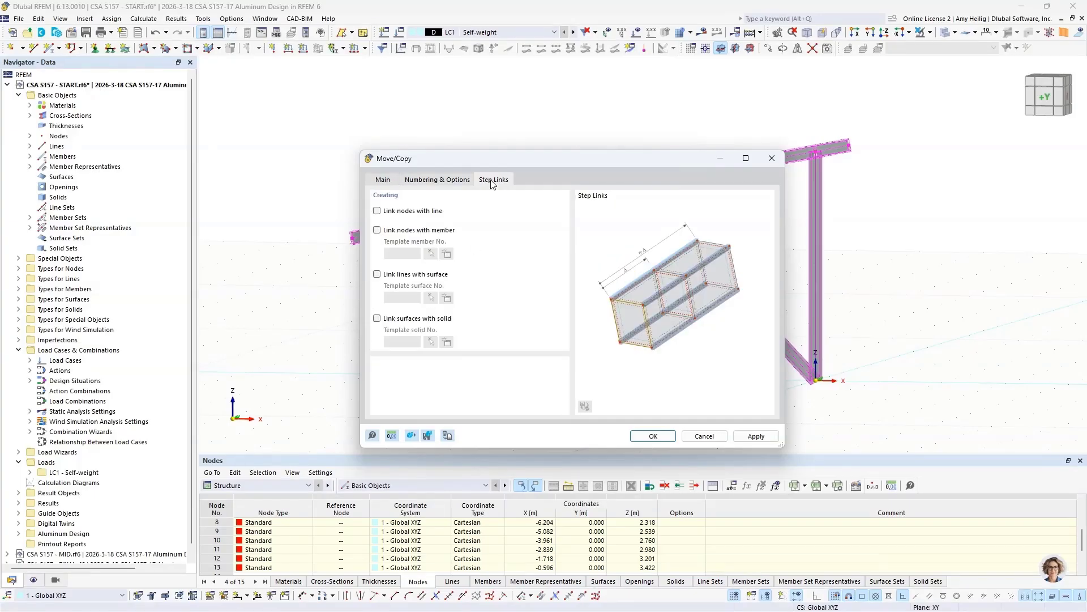
- Link the copied nodes with a template beam member using the RSECTION Alum Profile cross-section, create the frame copy and clear the selection
{"action": "left_click", "coordinate": [377, 229]}
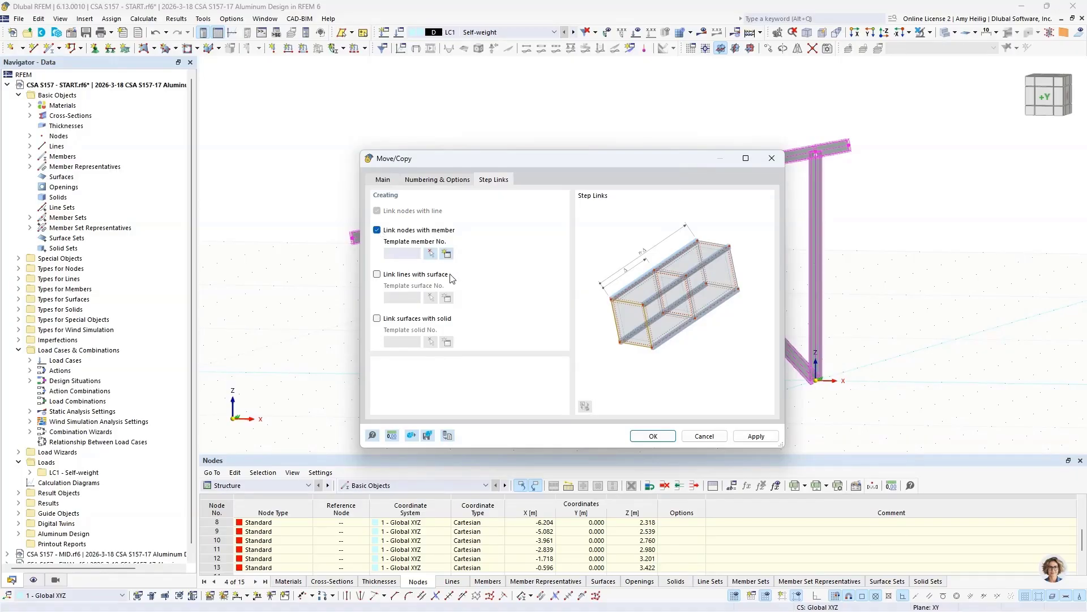
{"action": "left_click", "coordinate": [447, 254]}
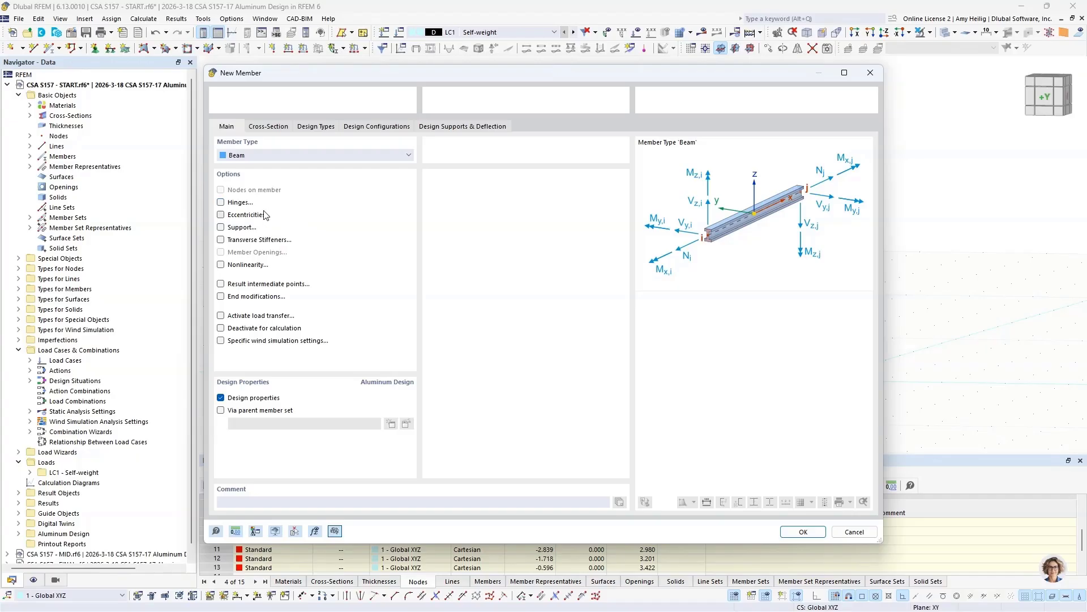
{"action": "left_click", "coordinate": [276, 128]}
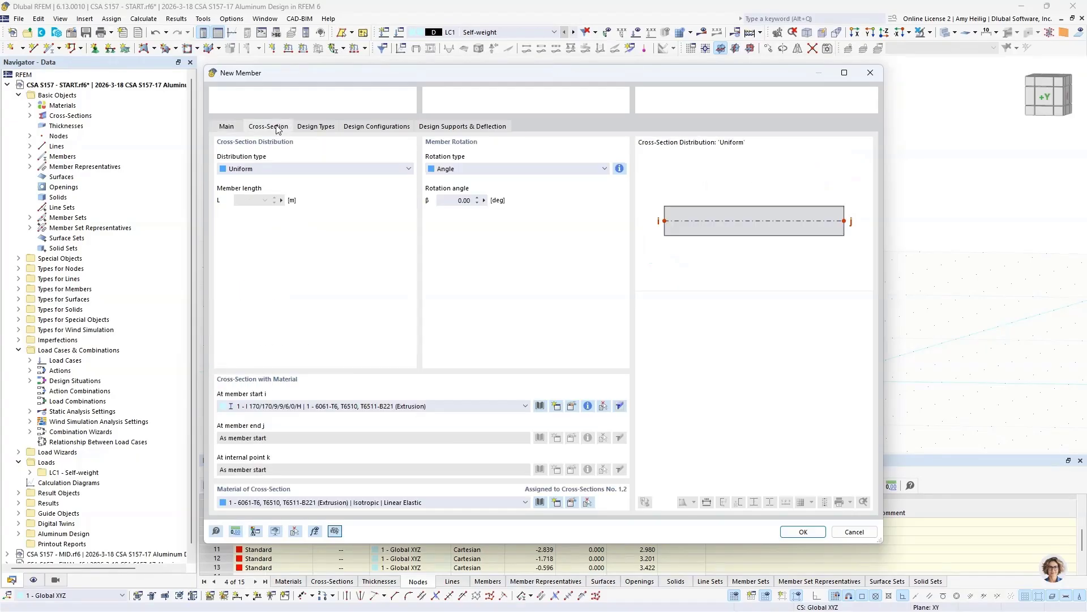
{"action": "left_click", "coordinate": [380, 405]}
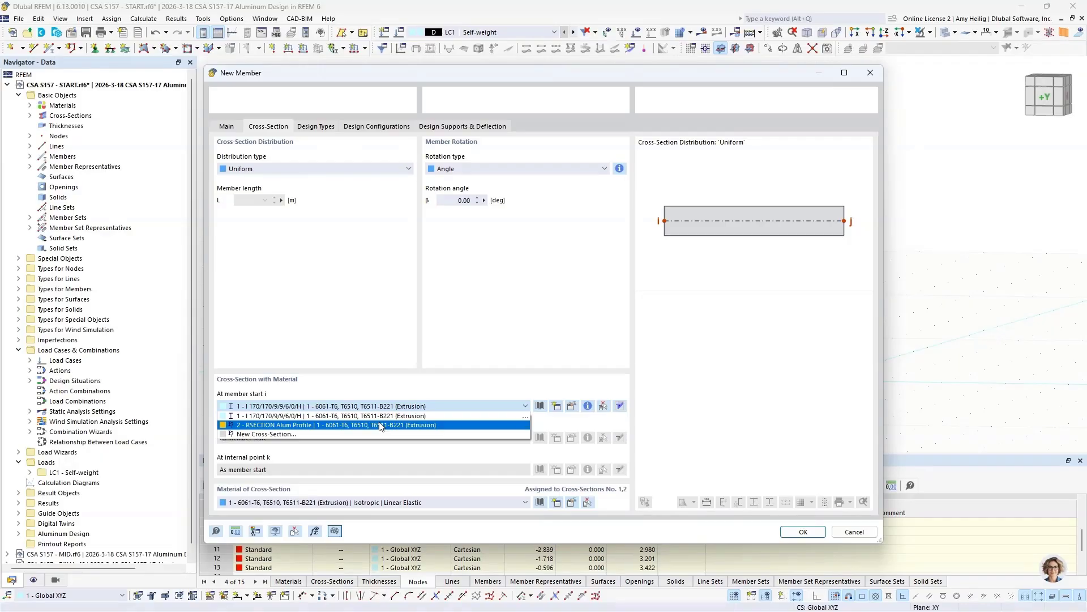
{"action": "left_click", "coordinate": [381, 426]}
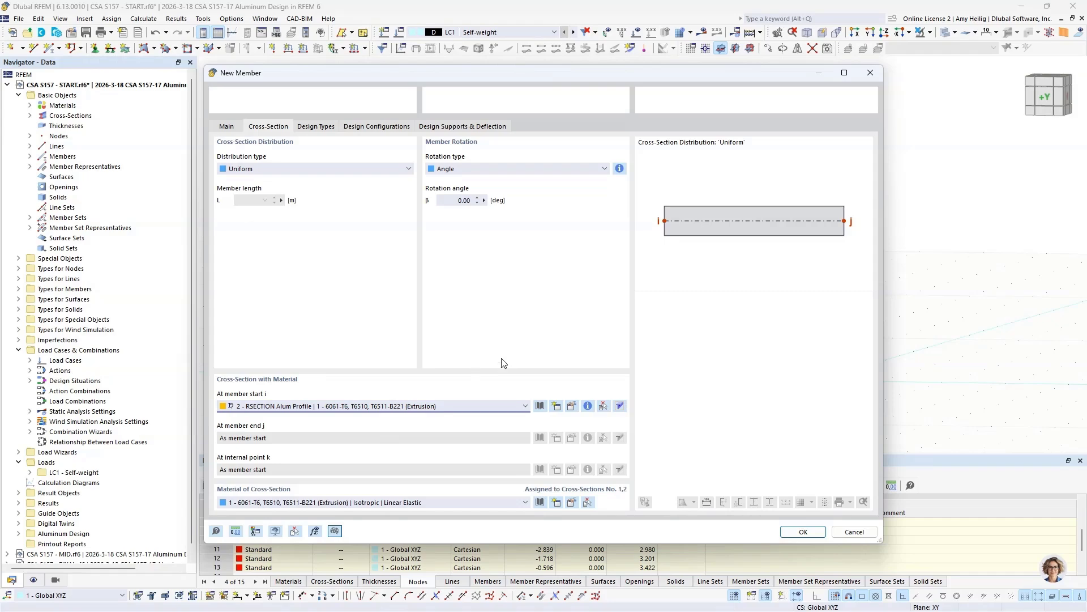
{"action": "left_click", "coordinate": [803, 531]}
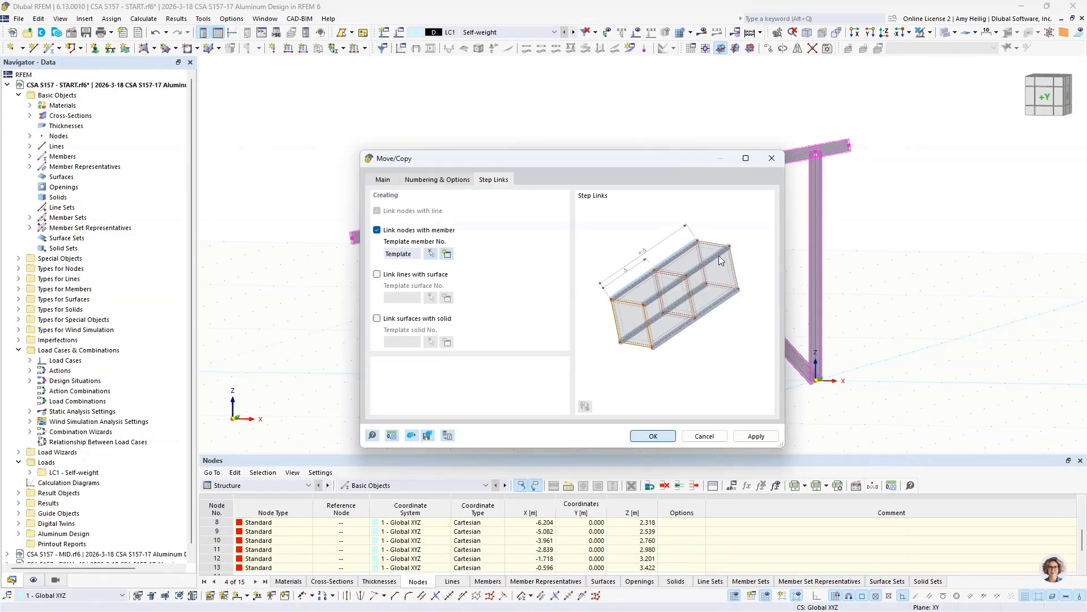
{"action": "middle_click_drag", "start_coordinate": [725, 255], "coordinate": [658, 295], "text": "ctrl"}
{"action": "left_click", "coordinate": [762, 332]}
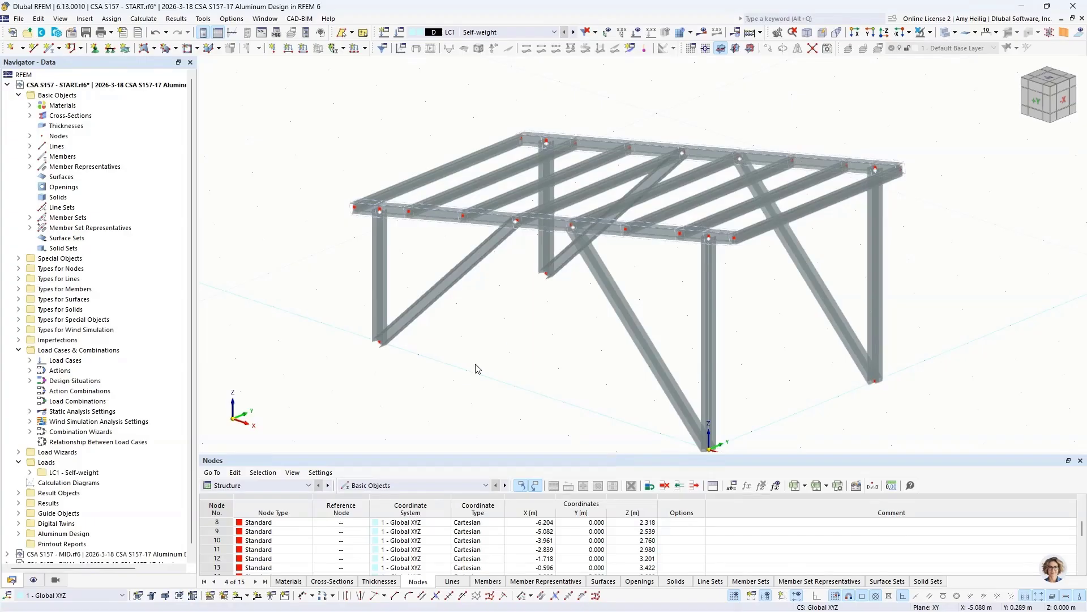
- Show only the transverse roof members as a solid model and examine their profile at one end
{"action": "middle_click_drag", "start_coordinate": [777, 315], "coordinate": [682, 309], "text": "ctrl"}
{"action": "left_click_drag", "start_coordinate": [682, 271], "coordinate": [620, 113]}
{"action": "left_click", "coordinate": [930, 33]}
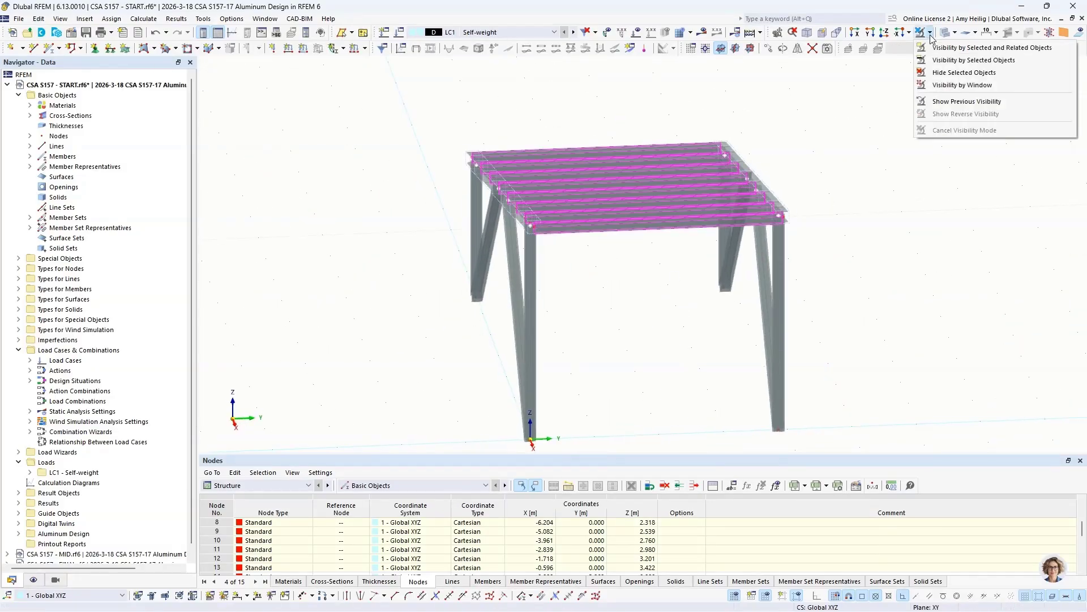
{"action": "left_click", "coordinate": [935, 48]}
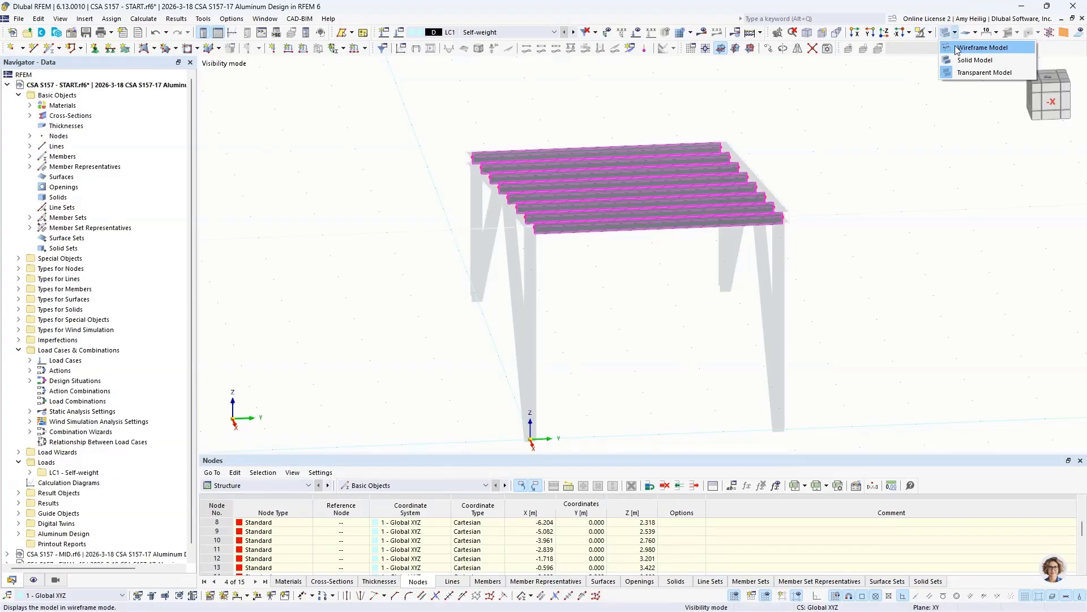
{"action": "middle_click_drag", "start_coordinate": [510, 277], "coordinate": [660, 262], "text": "ctrl"}
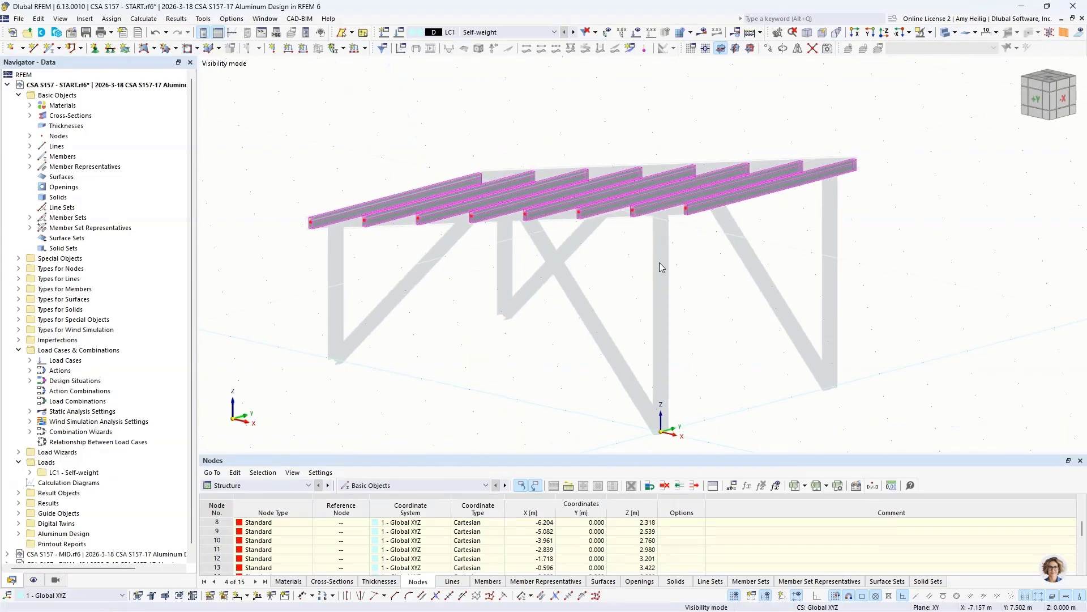
{"action": "scroll", "coordinate": [687, 208], "scroll_direction": "up", "scroll_amount": 10}
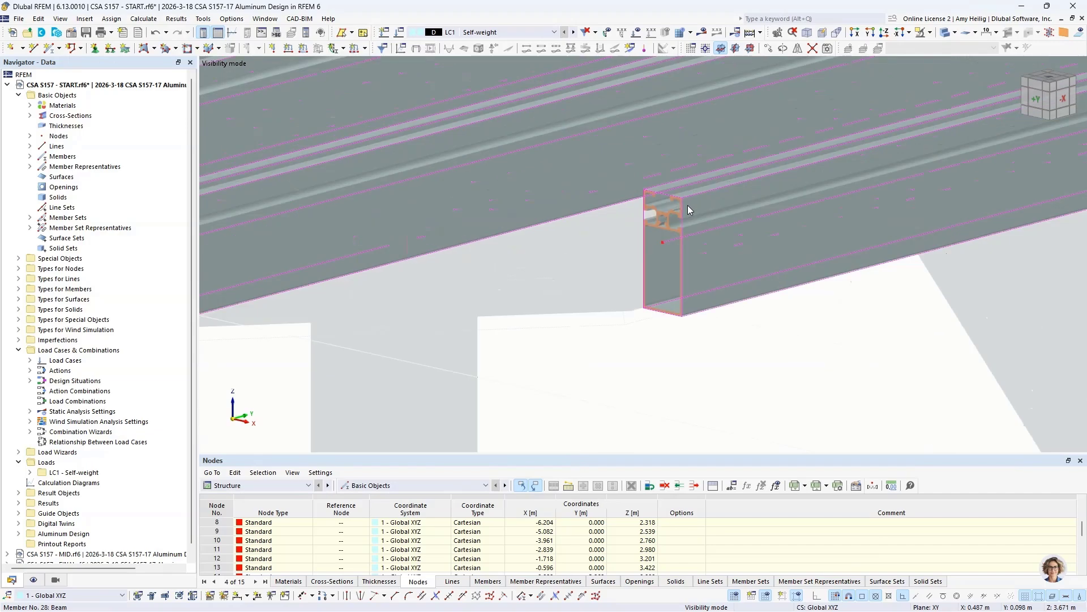
{"action": "scroll", "coordinate": [666, 217], "scroll_direction": "up", "scroll_amount": 3}
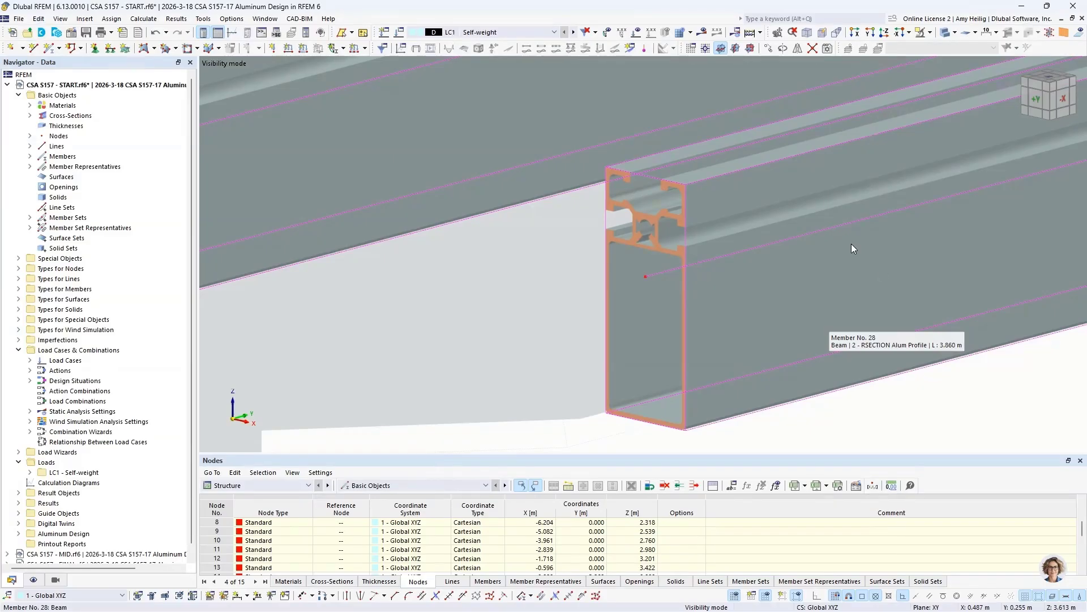
{"action": "scroll", "coordinate": [797, 230], "scroll_direction": "down", "scroll_amount": 6}
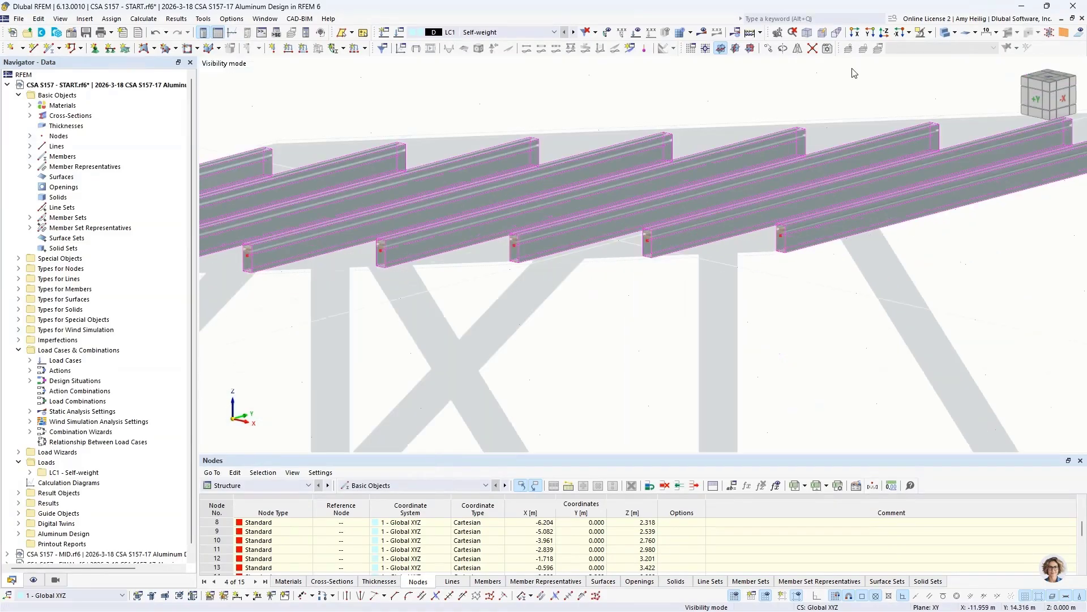
- Extend the eight transverse roof members by a 0.32 m offset at both ends, creating new members for the extensions
{"action": "left_click", "coordinate": [949, 33]}
{"action": "scroll", "coordinate": [837, 131], "scroll_direction": "down", "scroll_amount": 6}
{"action": "middle_click_drag", "start_coordinate": [838, 131], "coordinate": [781, 189], "text": "ctrl"}
{"action": "right_click", "coordinate": [781, 192]}
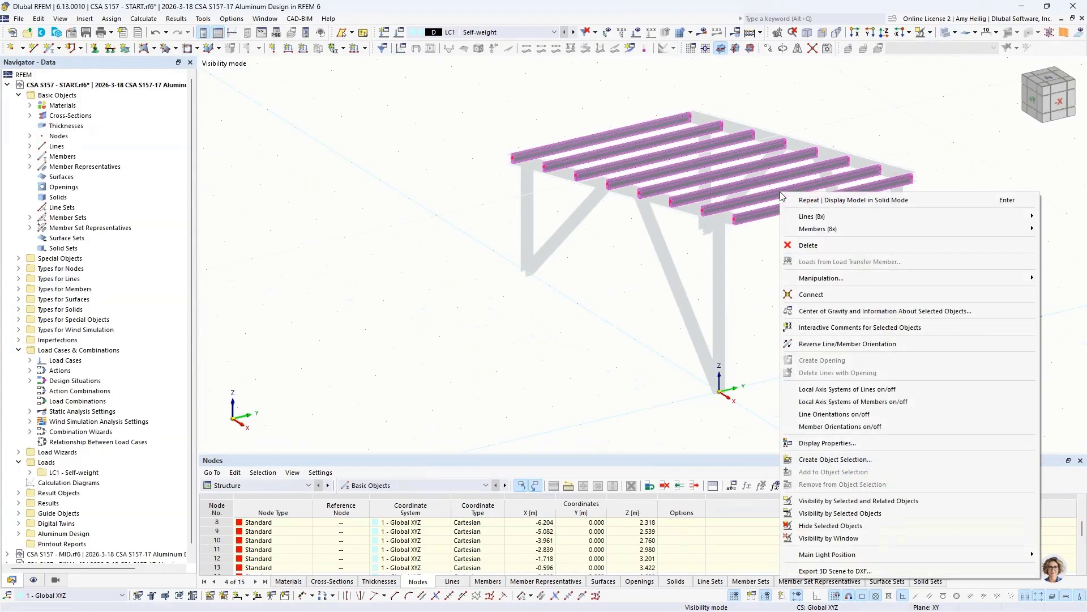
{"action": "mouse_move", "coordinate": [797, 230]}
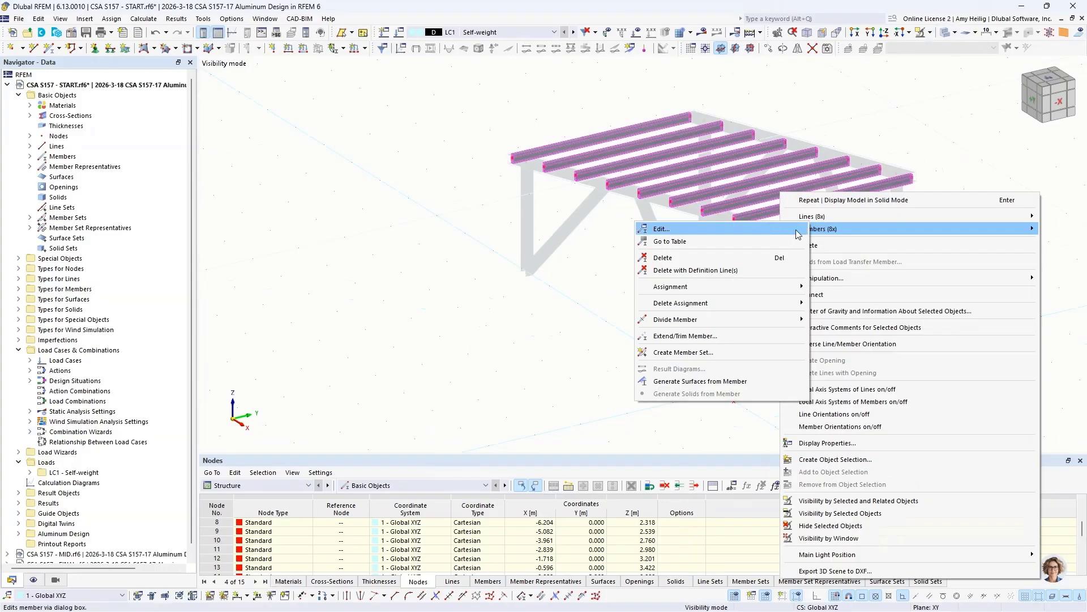
{"action": "left_click", "coordinate": [685, 336]}
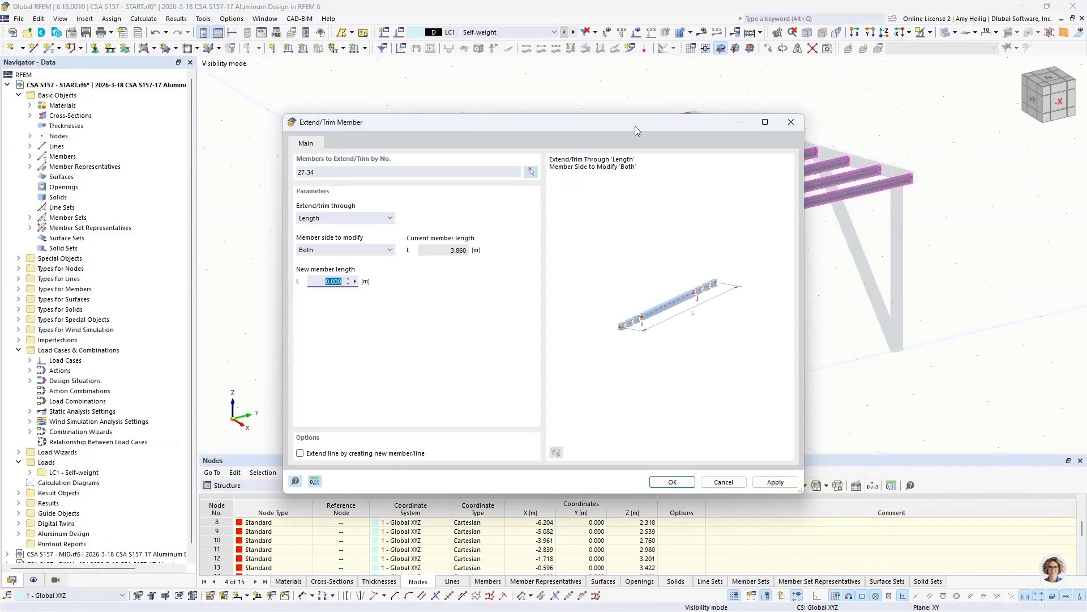
{"action": "left_click", "coordinate": [354, 217]}
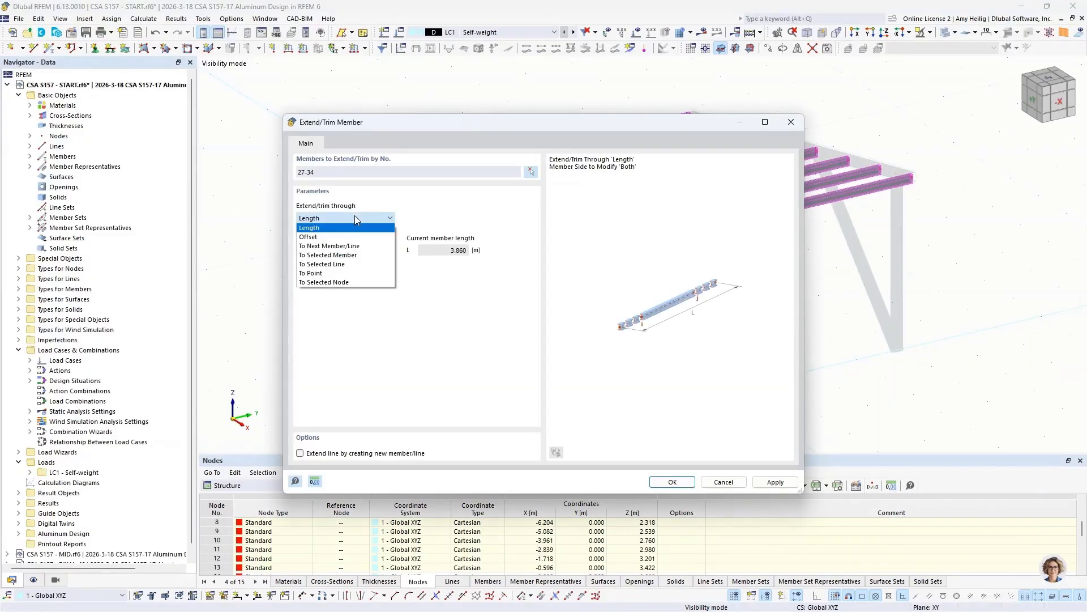
{"action": "left_click", "coordinate": [348, 241]}
{"action": "left_click", "coordinate": [334, 281]}
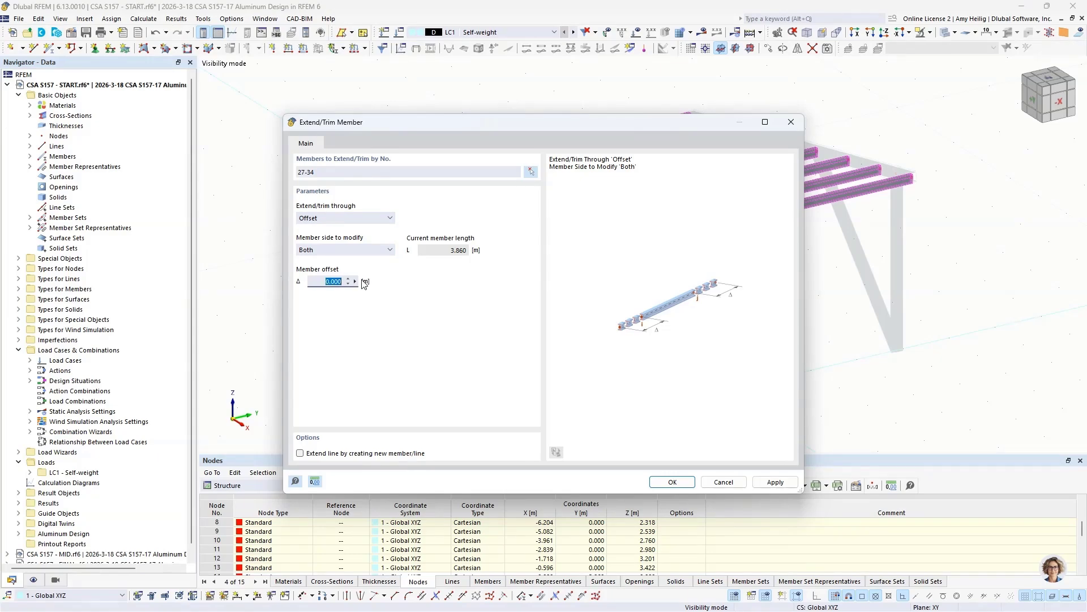
{"action": "type", "text": "0.32"}
{"action": "left_click", "coordinate": [300, 453]}
{"action": "key", "text": "Return"}
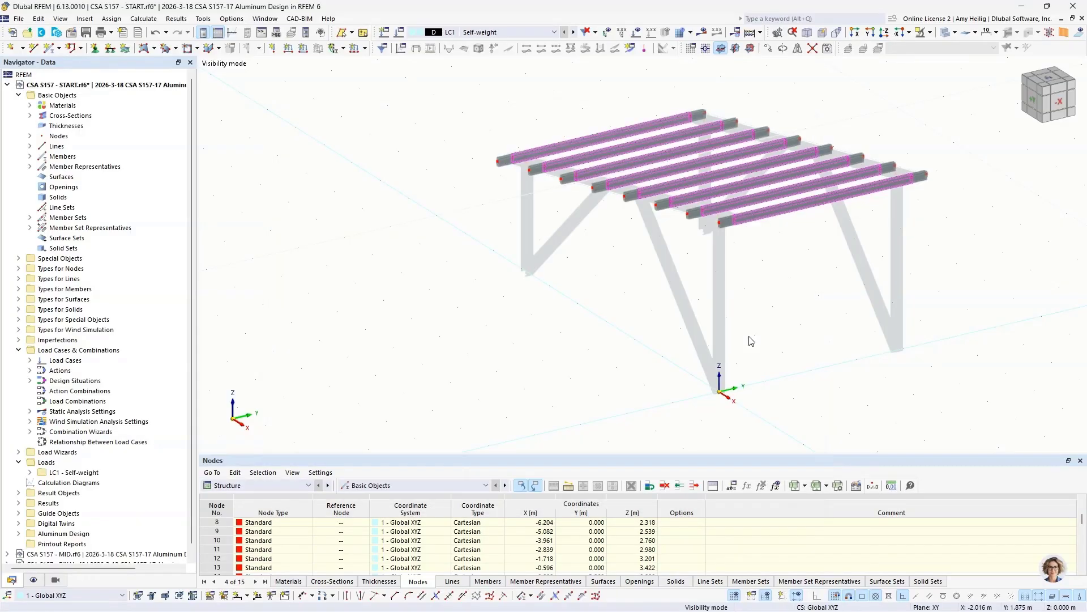
- Create continuous member sets from each transverse roof member and its two end extensions
{"action": "scroll", "coordinate": [742, 313], "scroll_direction": "up", "scroll_amount": 2}
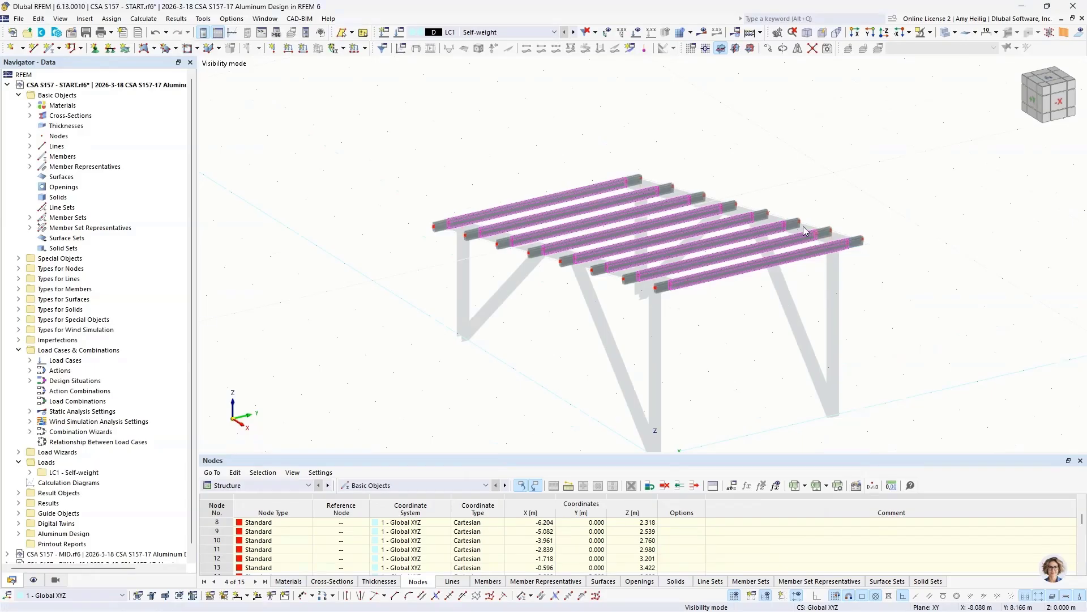
{"action": "left_click", "coordinate": [659, 161]}
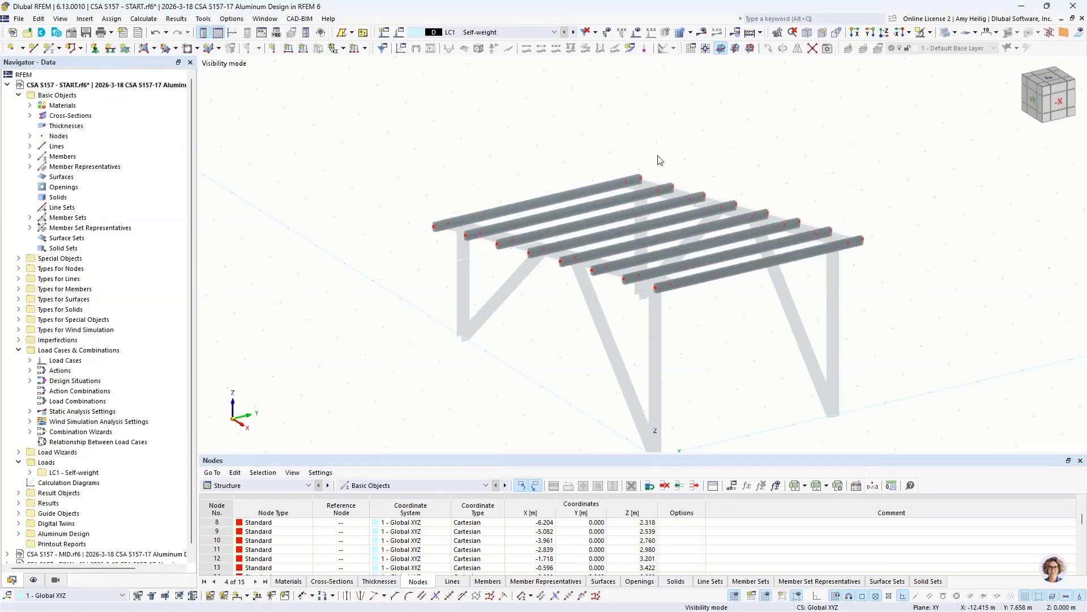
{"action": "left_click_drag", "start_coordinate": [348, 107], "coordinate": [721, 281]}
{"action": "left_click_drag", "start_coordinate": [918, 322], "coordinate": [917, 322]}
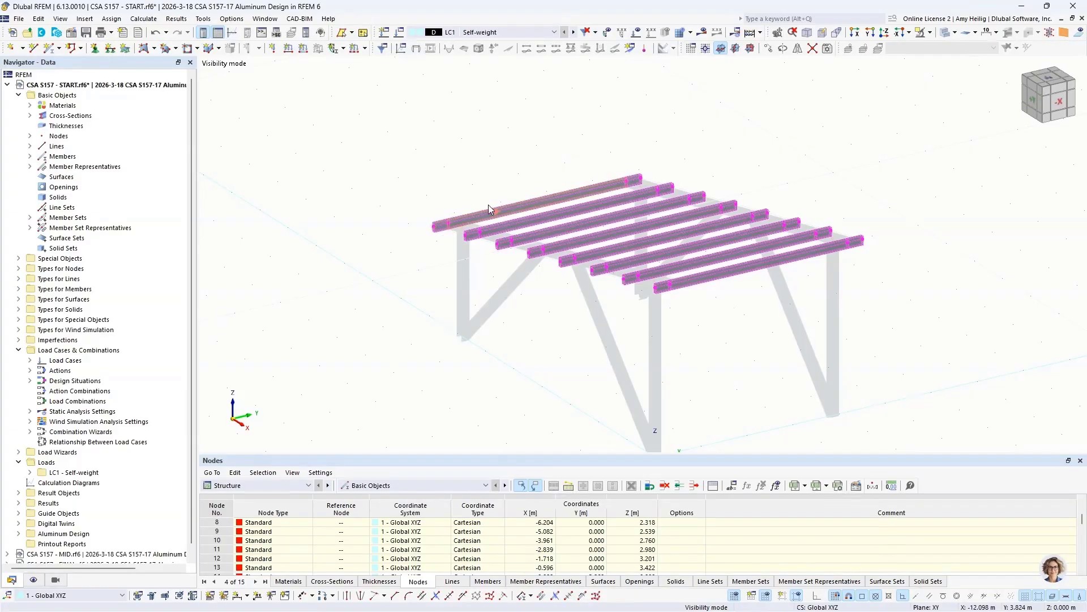
{"action": "right_click", "coordinate": [562, 197]}
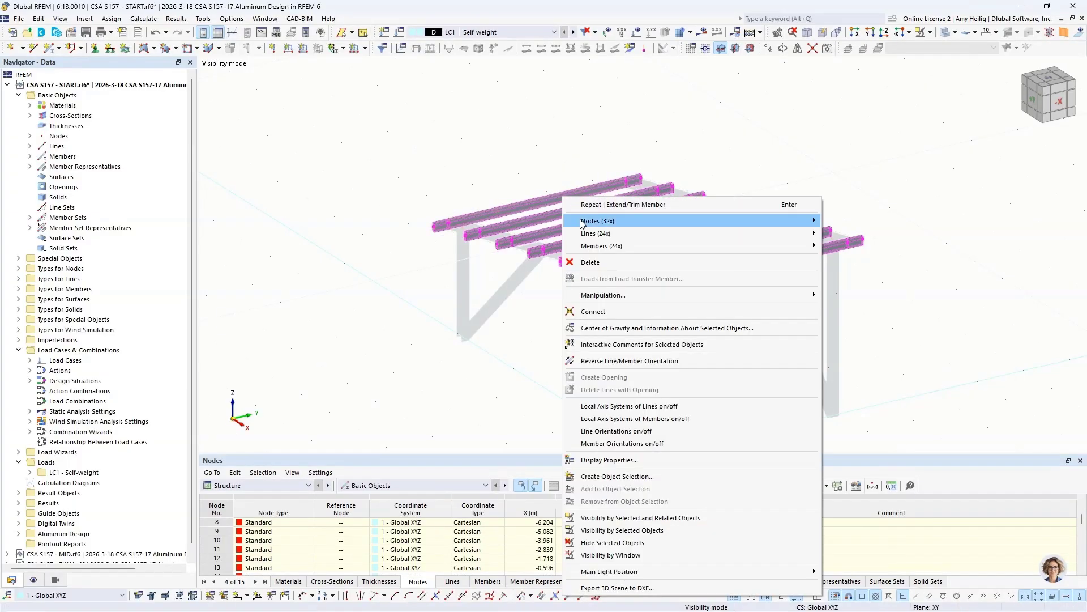
{"action": "mouse_move", "coordinate": [594, 250]}
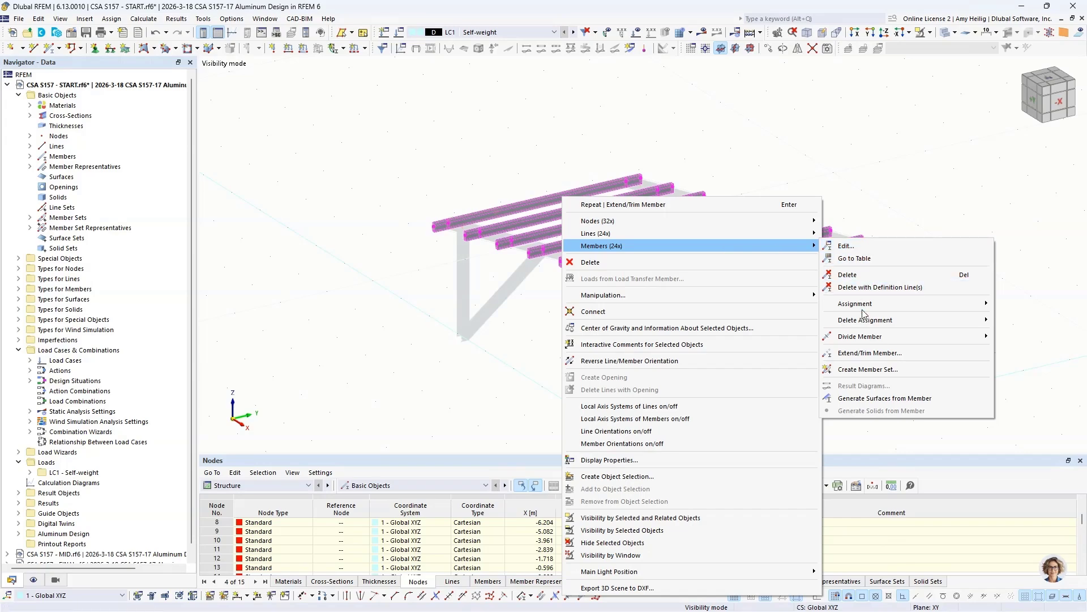
{"action": "left_click", "coordinate": [865, 369]}
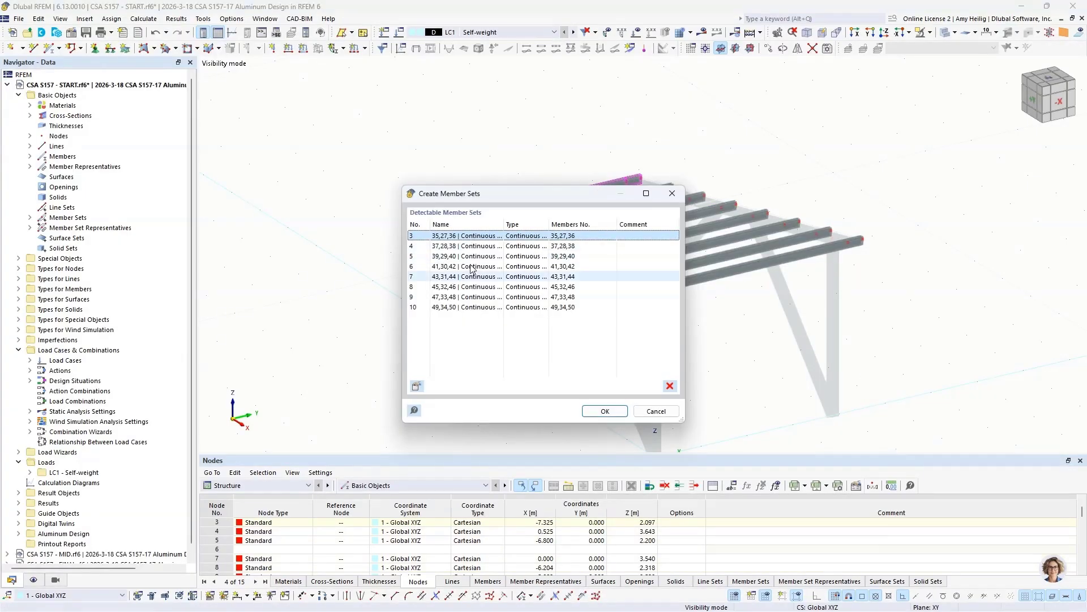
{"action": "left_click", "coordinate": [604, 411]}
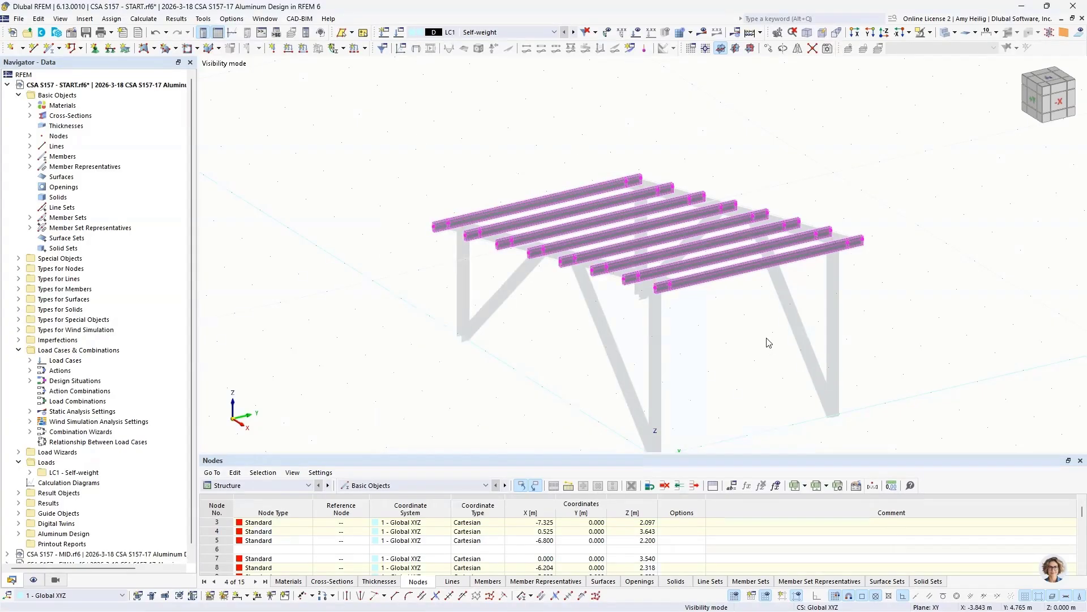
- Clear the member selection and display the model as a wireframe with the whole roof in view
{"action": "scroll", "coordinate": [694, 306], "scroll_direction": "up", "scroll_amount": 4}
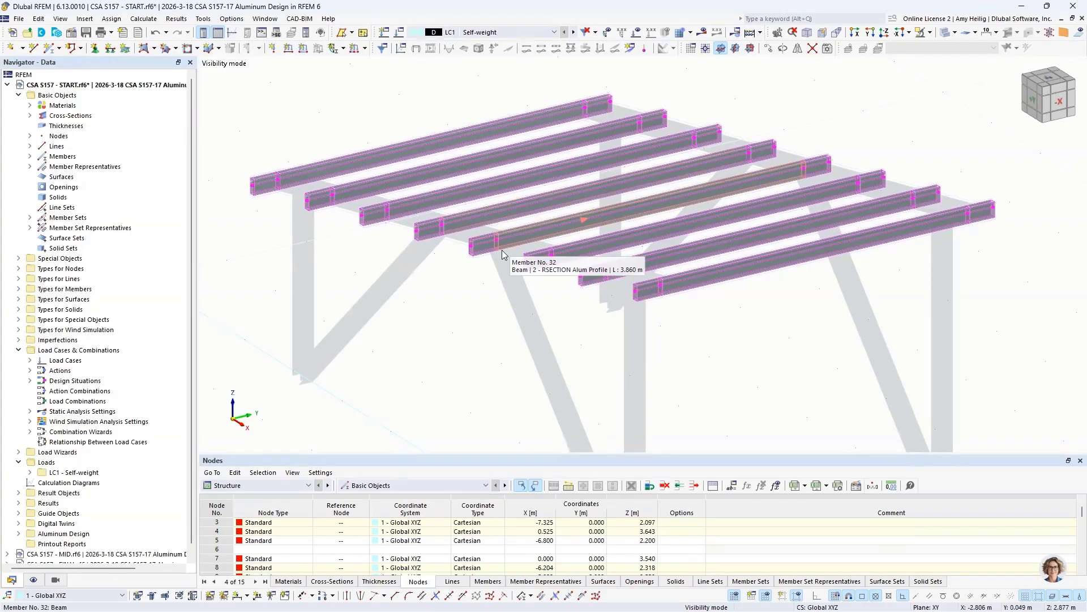
{"action": "left_click", "coordinate": [469, 285]}
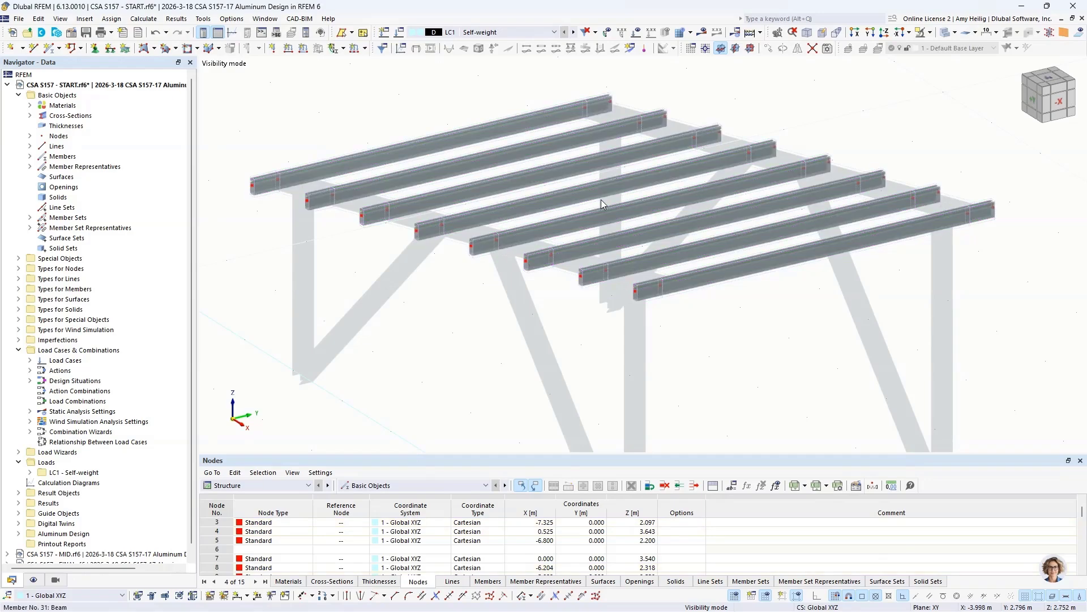
{"action": "scroll", "coordinate": [772, 122], "scroll_direction": "down", "scroll_amount": 2}
{"action": "middle_click_drag", "start_coordinate": [772, 121], "coordinate": [791, 145]}
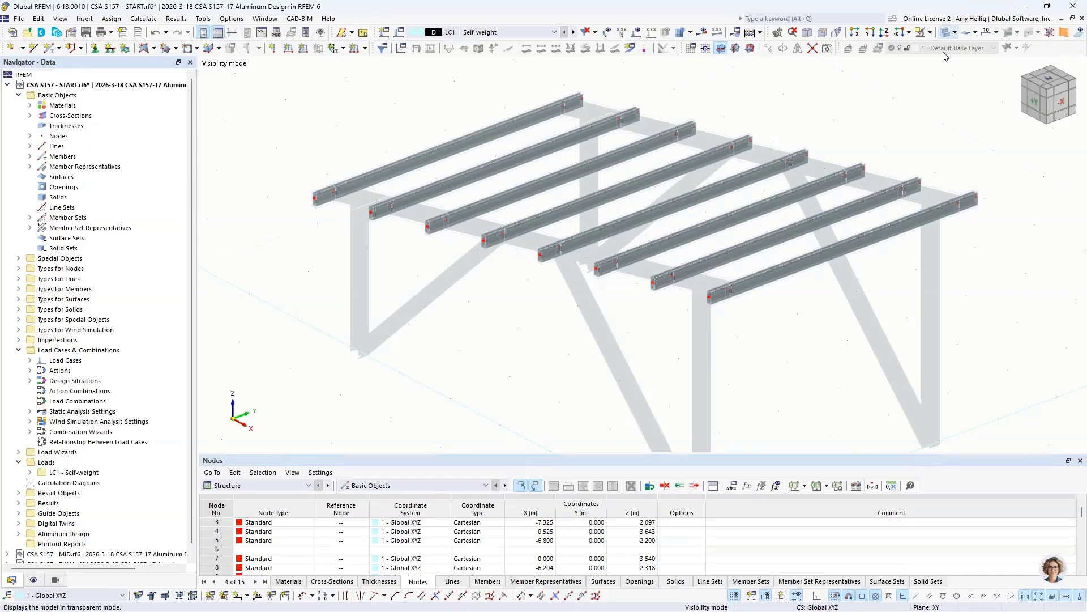
{"action": "left_click", "coordinate": [946, 33]}
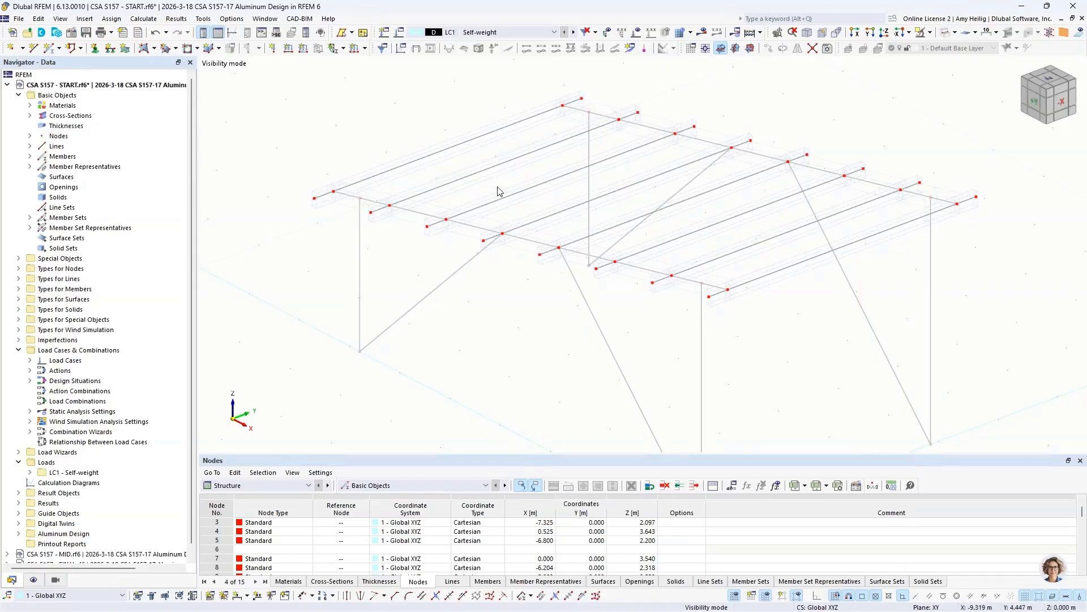
{"action": "middle_click_drag", "start_coordinate": [498, 189], "coordinate": [464, 183], "text": "ctrl"}
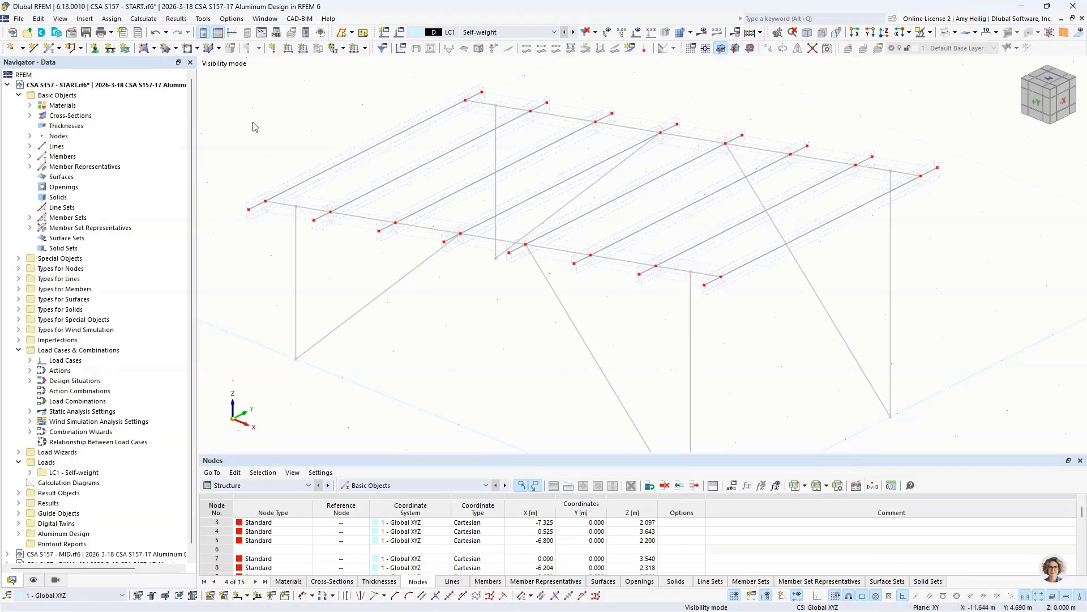
- Set up a new polygonal surface with Load Transfer stiffness and the load transfer direction y | Stripes
{"action": "left_click", "coordinate": [154, 48]}
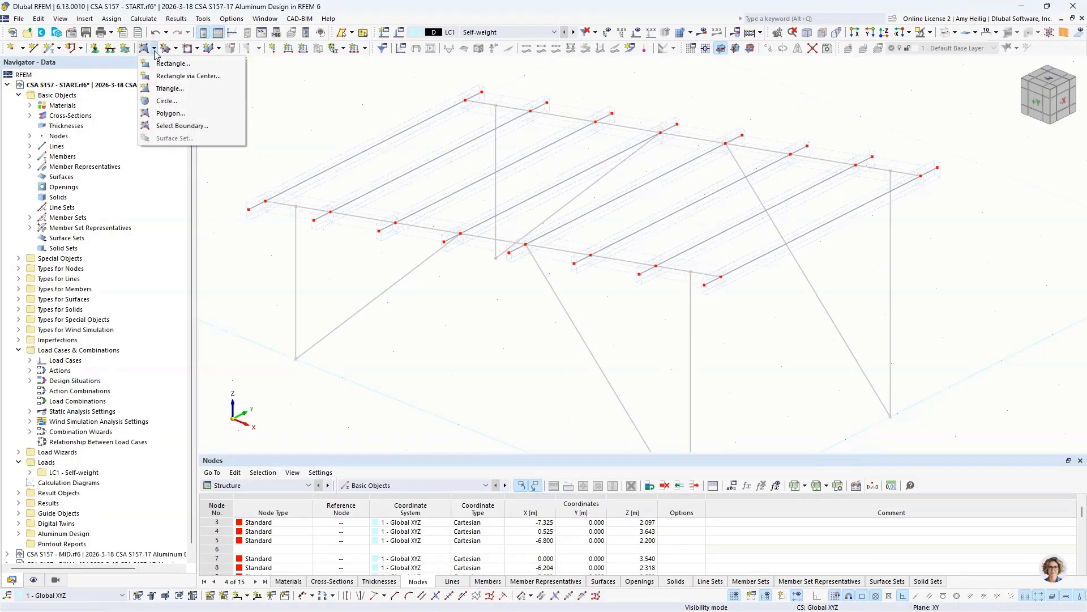
{"action": "left_click", "coordinate": [182, 115]}
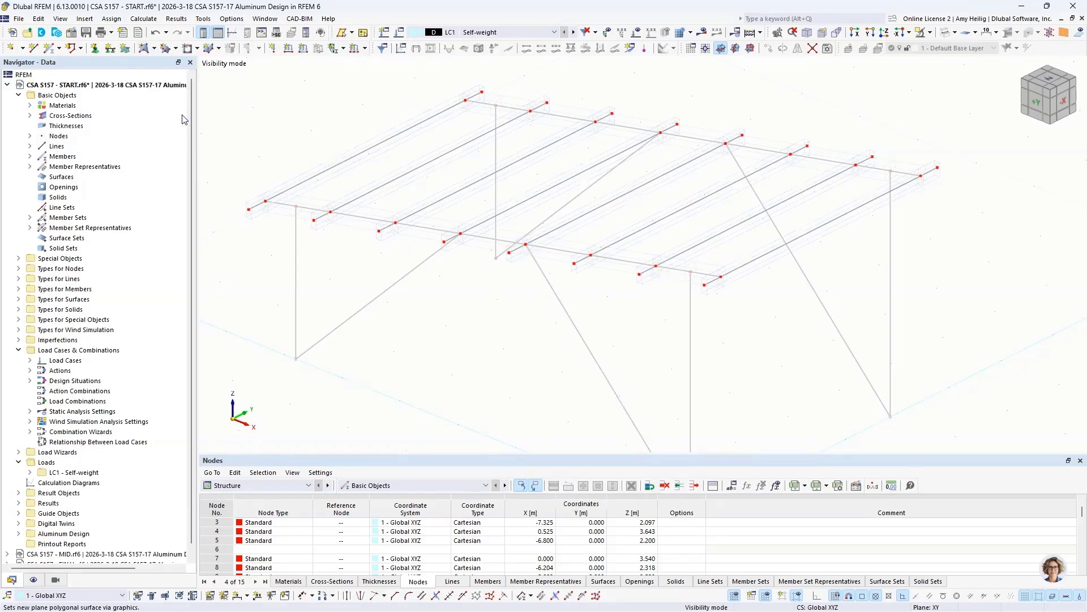
{"action": "left_click", "coordinate": [322, 131]}
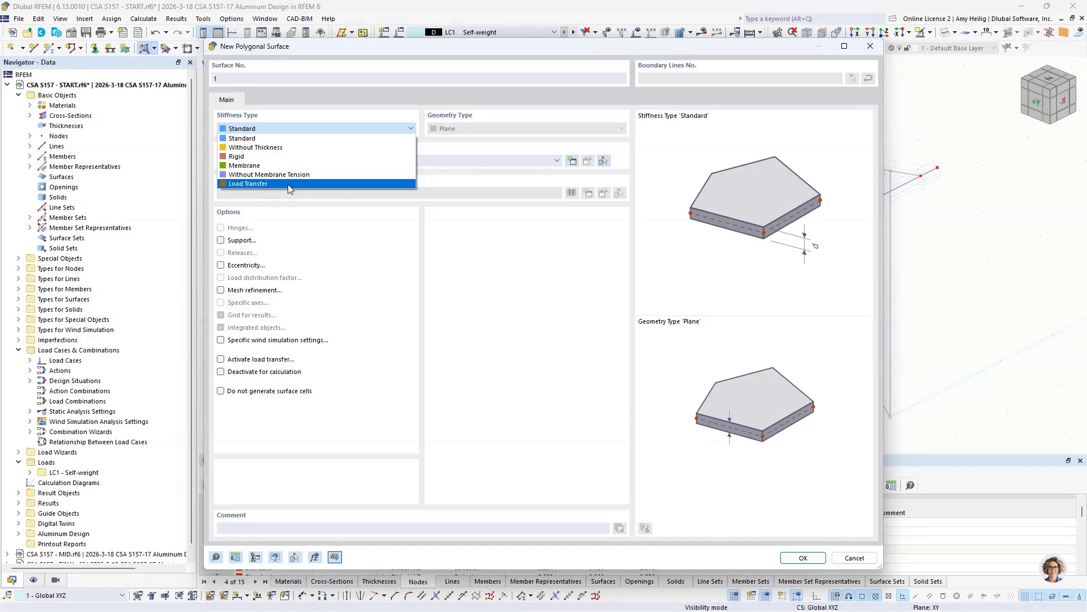
{"action": "left_click", "coordinate": [288, 185]}
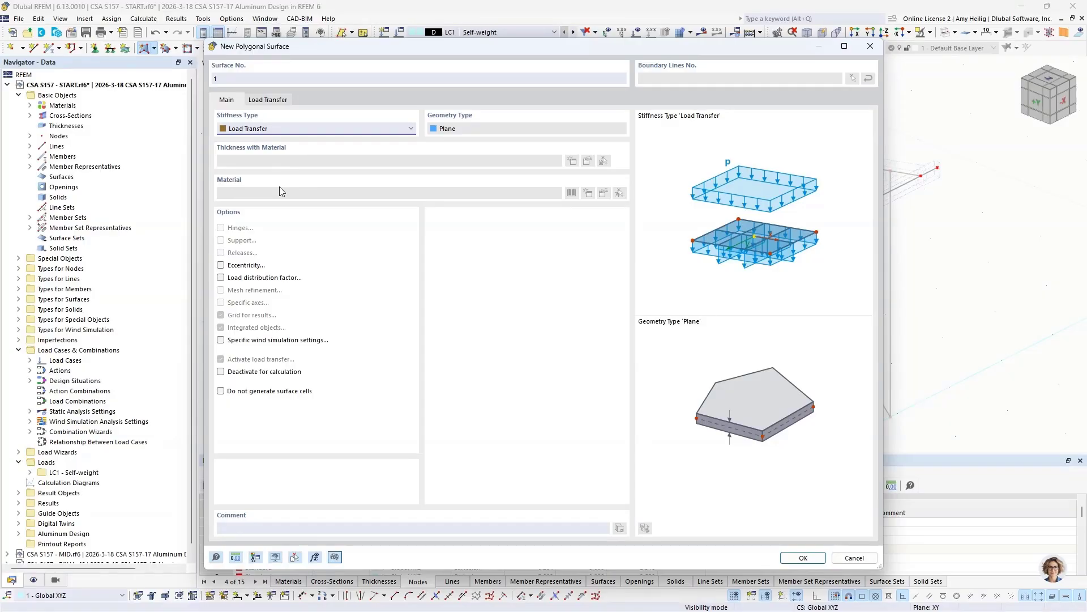
{"action": "left_click", "coordinate": [273, 101]}
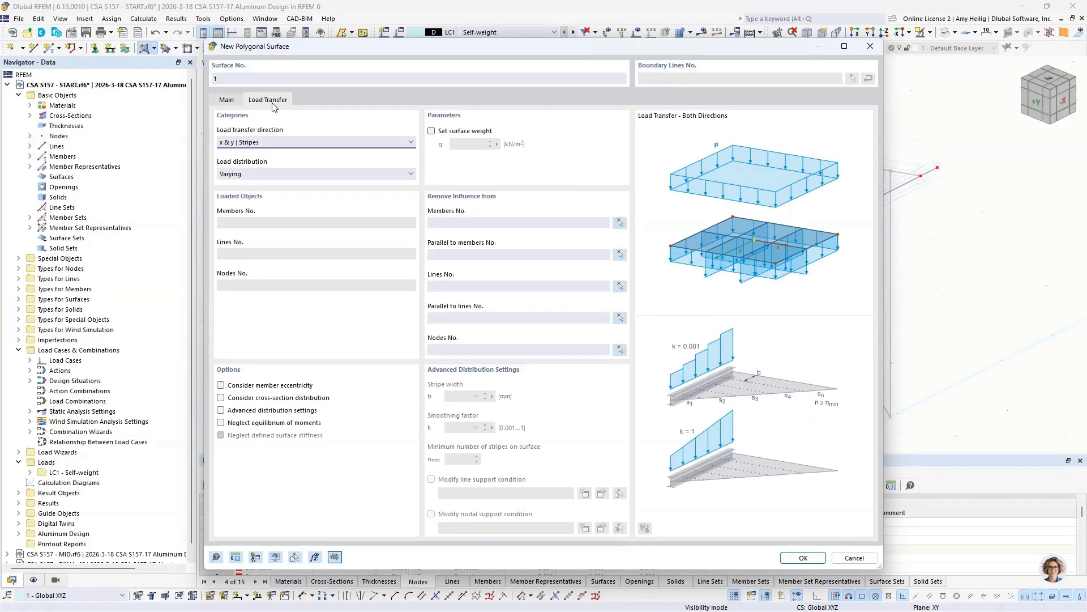
{"action": "left_click", "coordinate": [282, 144]}
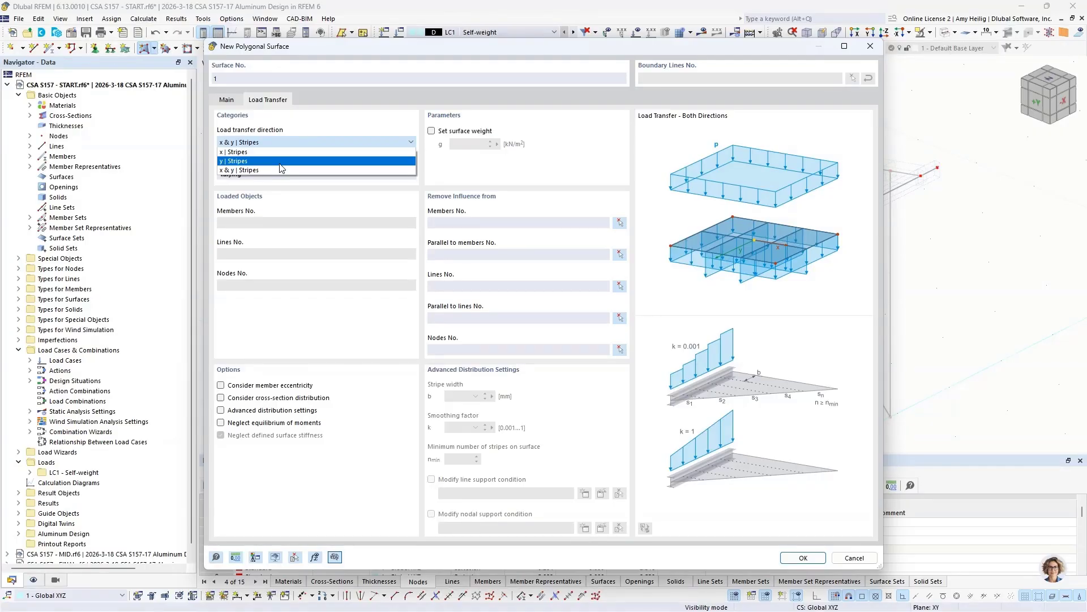
{"action": "left_click", "coordinate": [280, 165]}
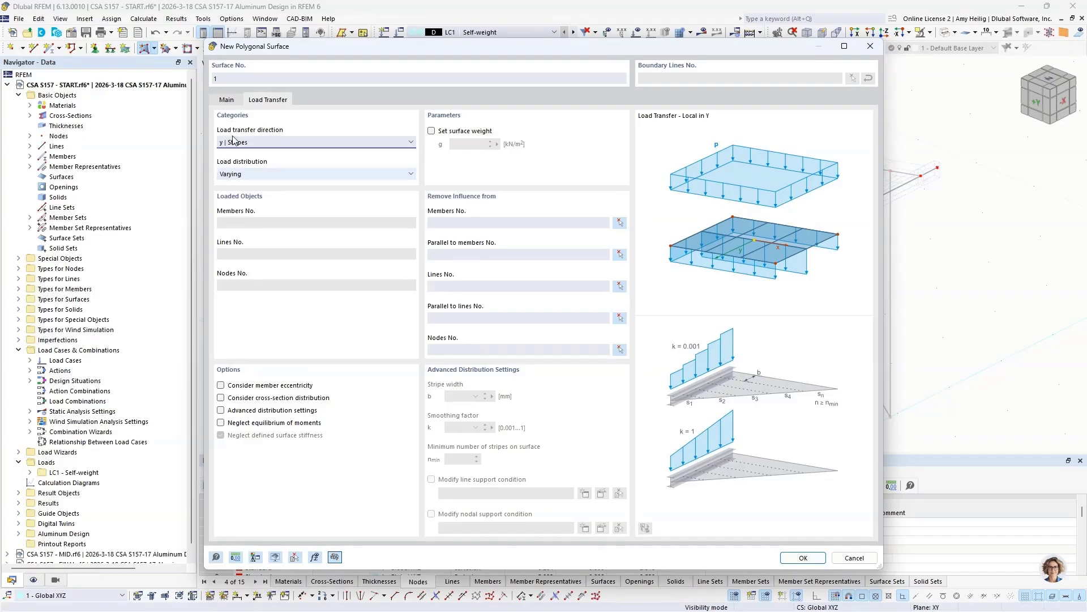
{"action": "left_click", "coordinate": [791, 557]}
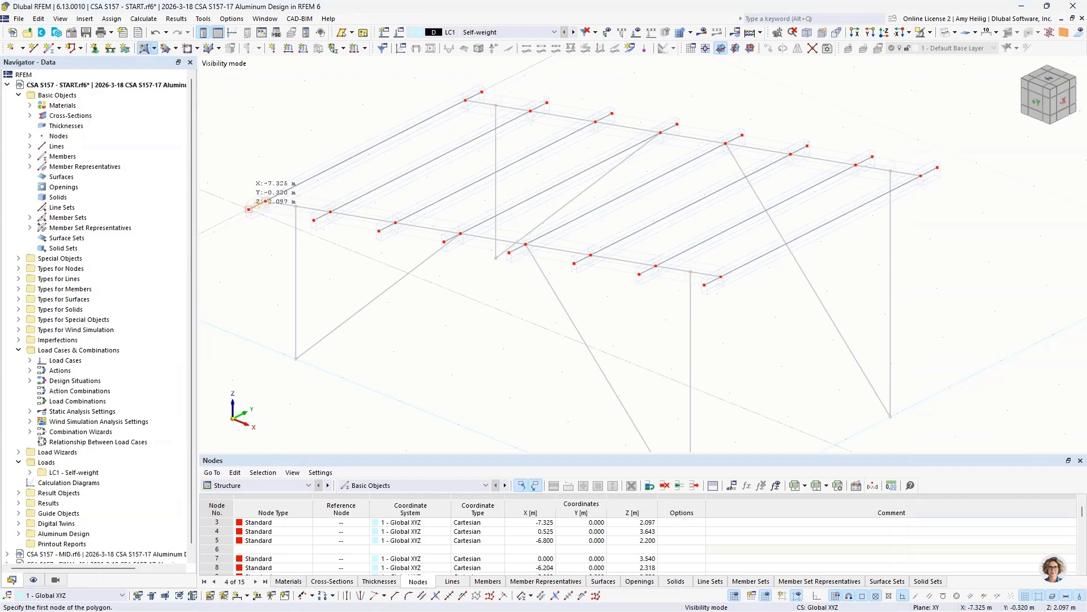
- Draw the load transfer surface through the outer end nodes of the first and last transverse roof members, closing it at its start node
{"action": "left_click", "coordinate": [704, 284]}
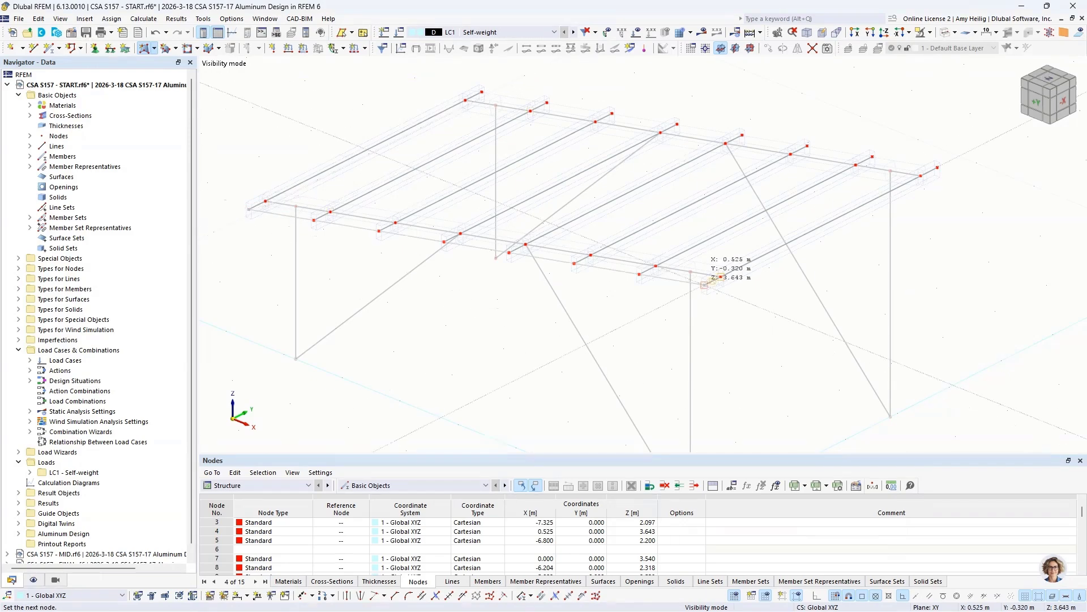
{"action": "left_click", "coordinate": [937, 168]}
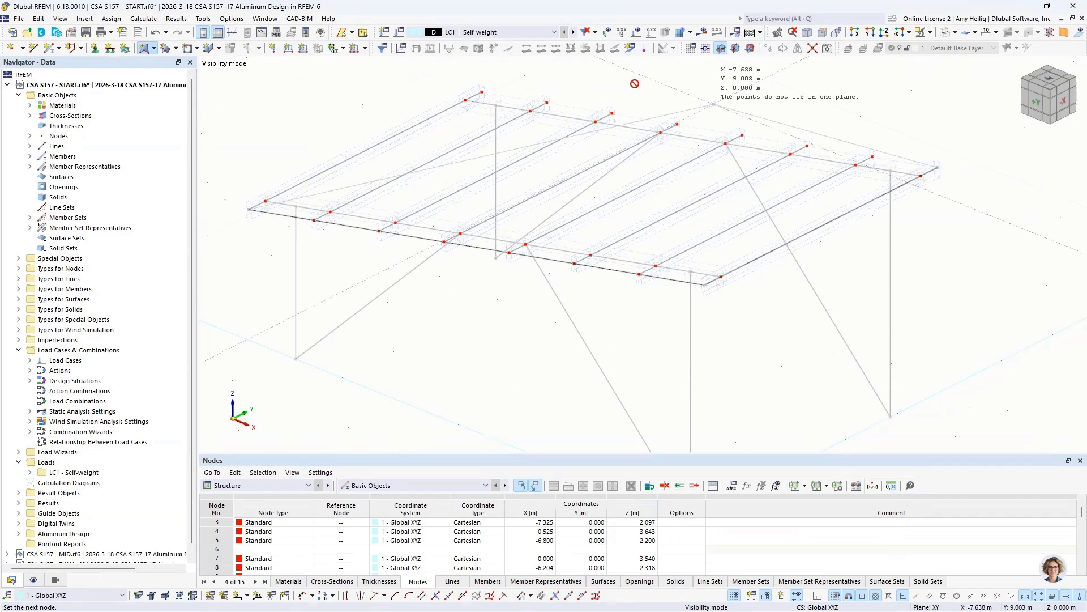
{"action": "left_click", "coordinate": [481, 92]}
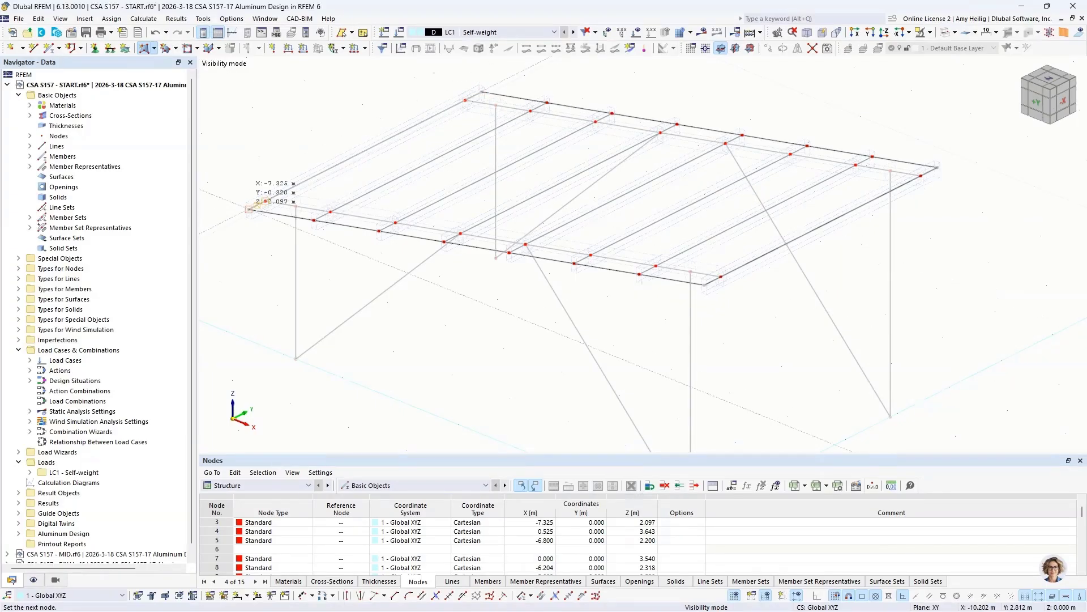
{"action": "left_click", "coordinate": [249, 209]}
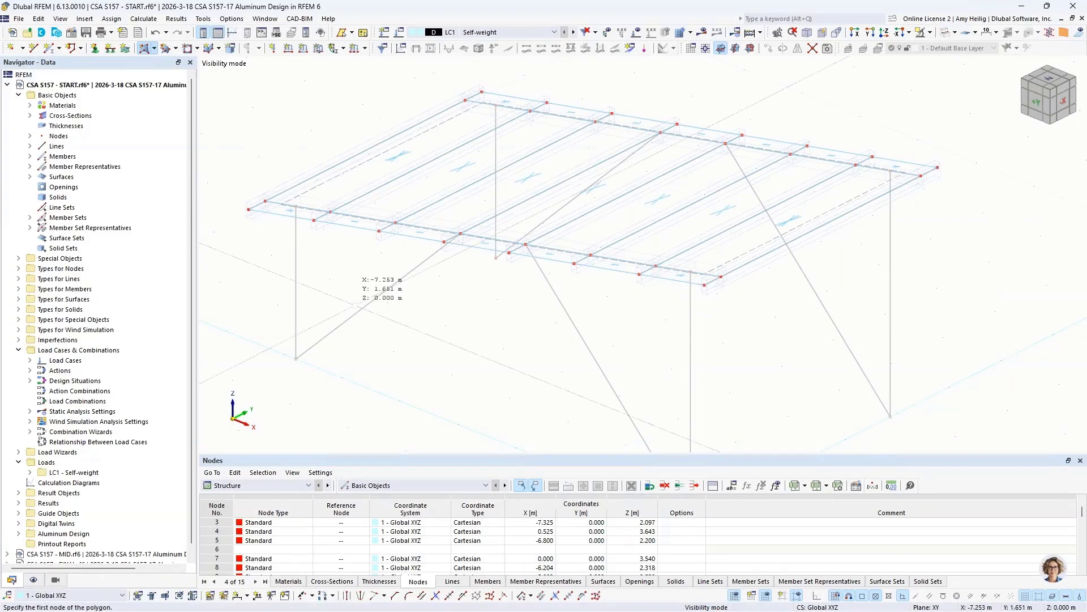
{"action": "key", "text": "Escape"}
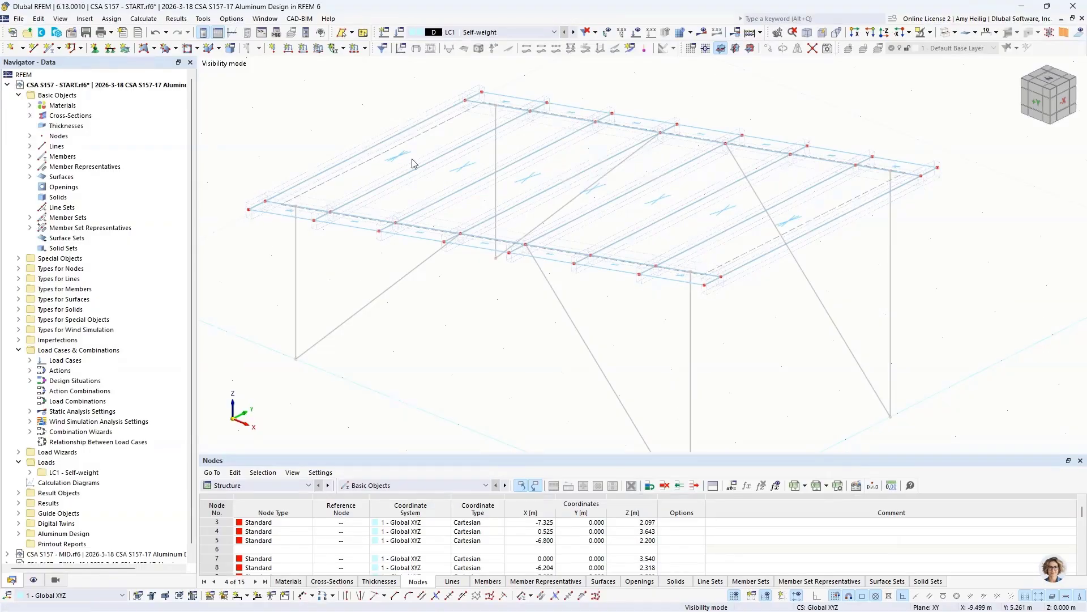
- Turn off the display of surface cells and show the model as transparent solids
{"action": "left_click", "coordinate": [34, 579]}
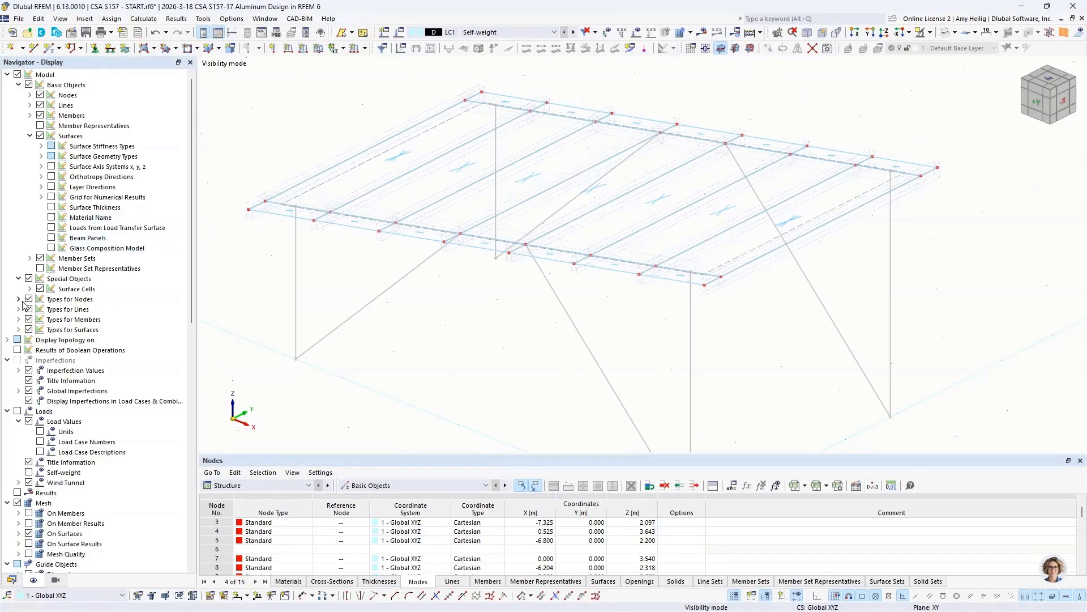
{"action": "left_click", "coordinate": [40, 289]}
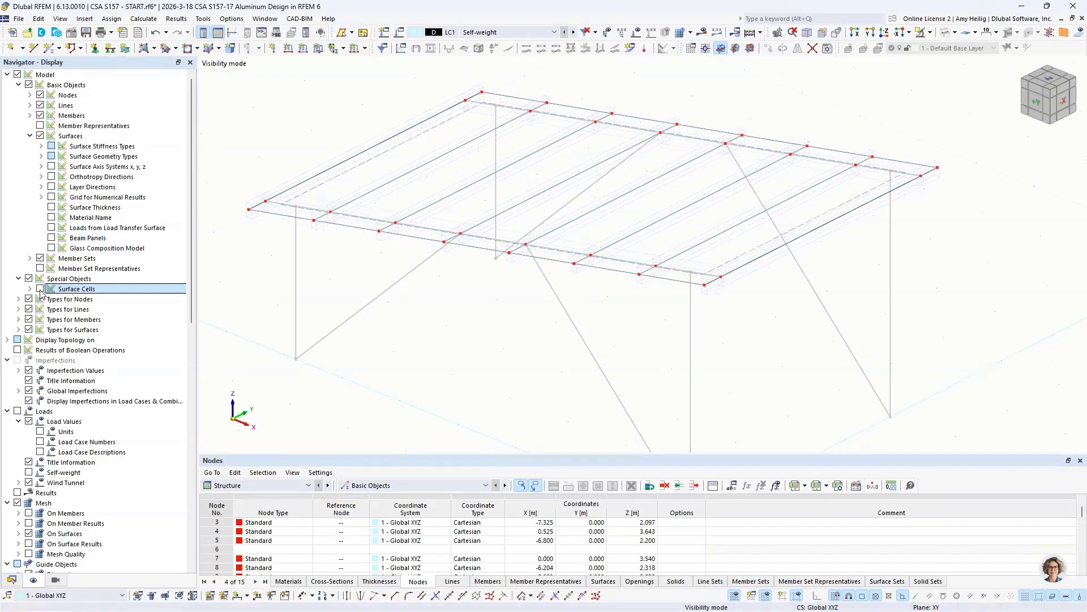
{"action": "left_click", "coordinate": [11, 579]}
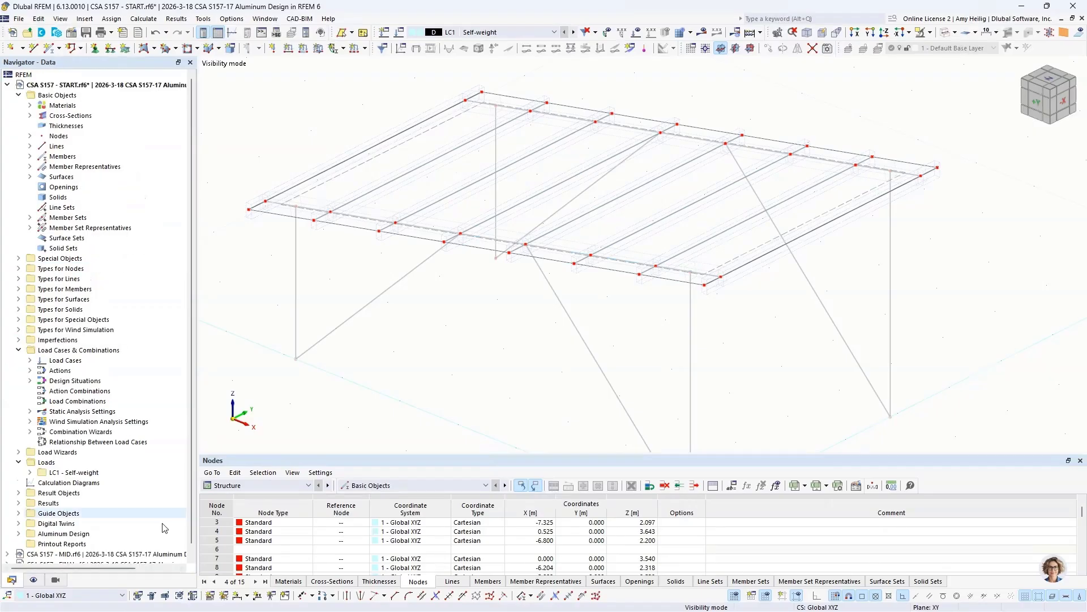
{"action": "left_click", "coordinate": [945, 33]}
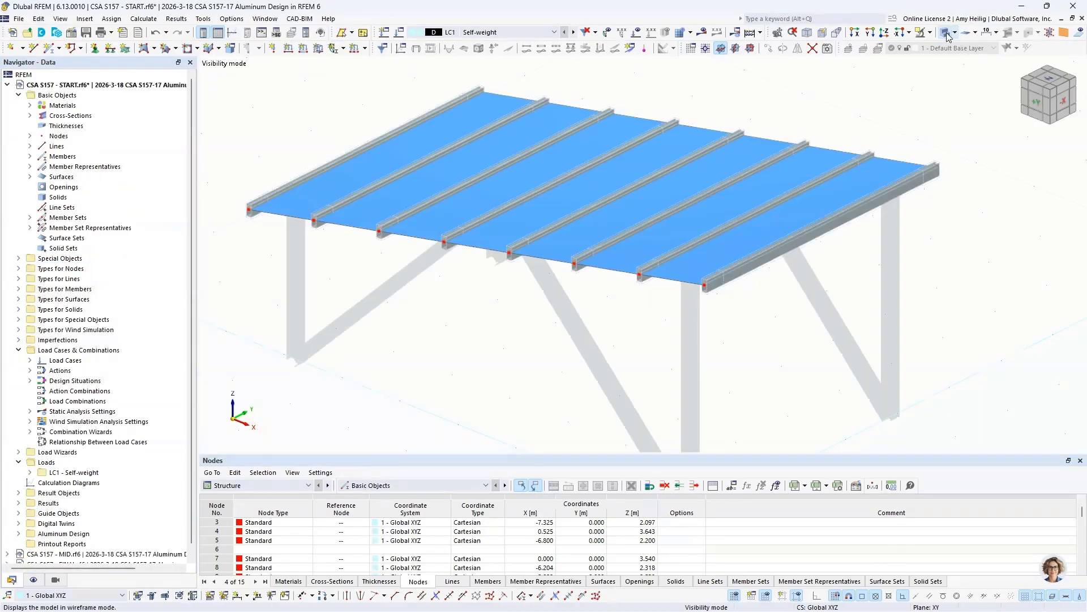
{"action": "left_click", "coordinate": [945, 33]}
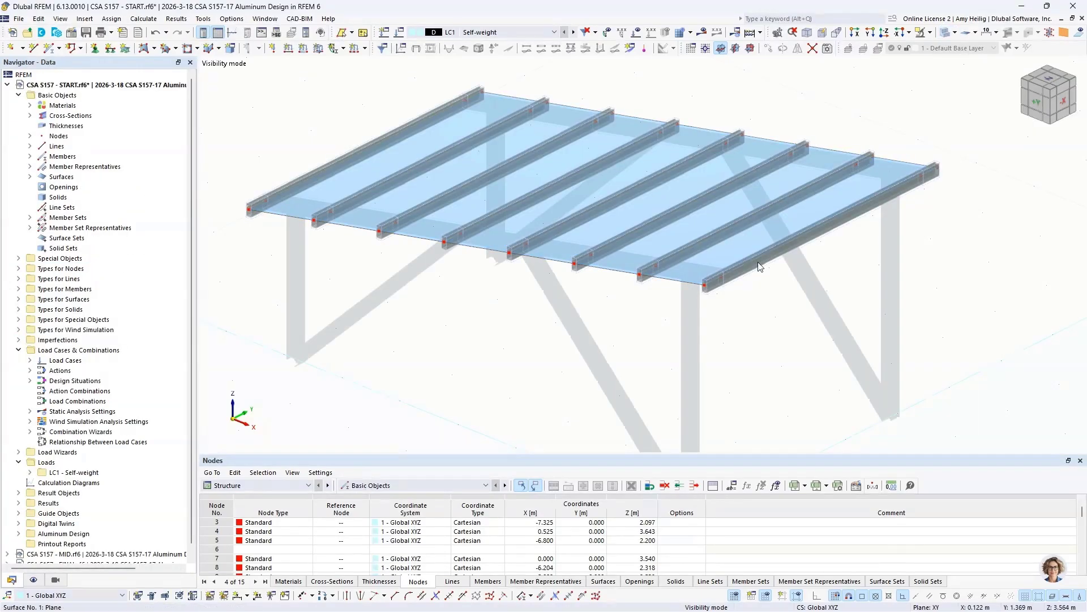
{"action": "middle_click_drag", "start_coordinate": [461, 277], "coordinate": [530, 286], "text": "ctrl"}
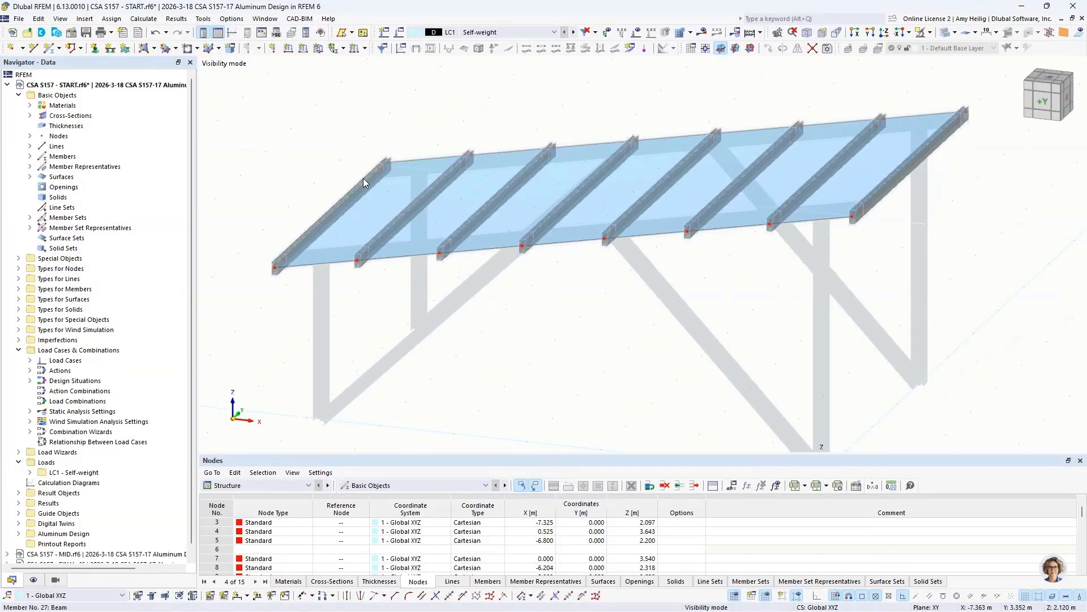
- Select the transverse roof members and their extensions, edit them together and enable their eccentricities
{"action": "left_click_drag", "start_coordinate": [251, 98], "coordinate": [992, 277]}
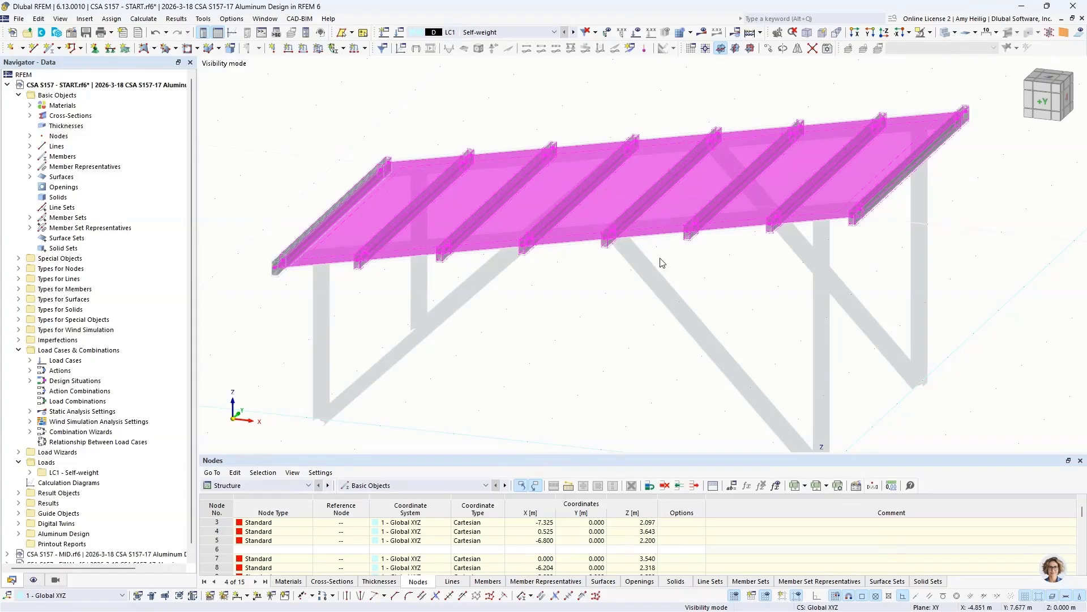
{"action": "right_click", "coordinate": [637, 208]}
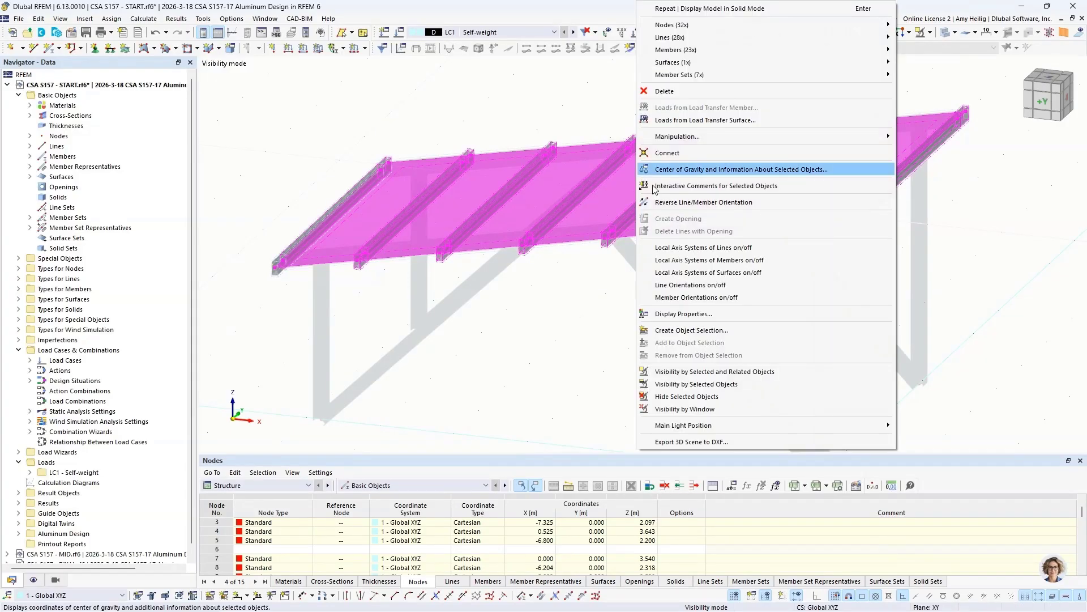
{"action": "mouse_move", "coordinate": [678, 55]}
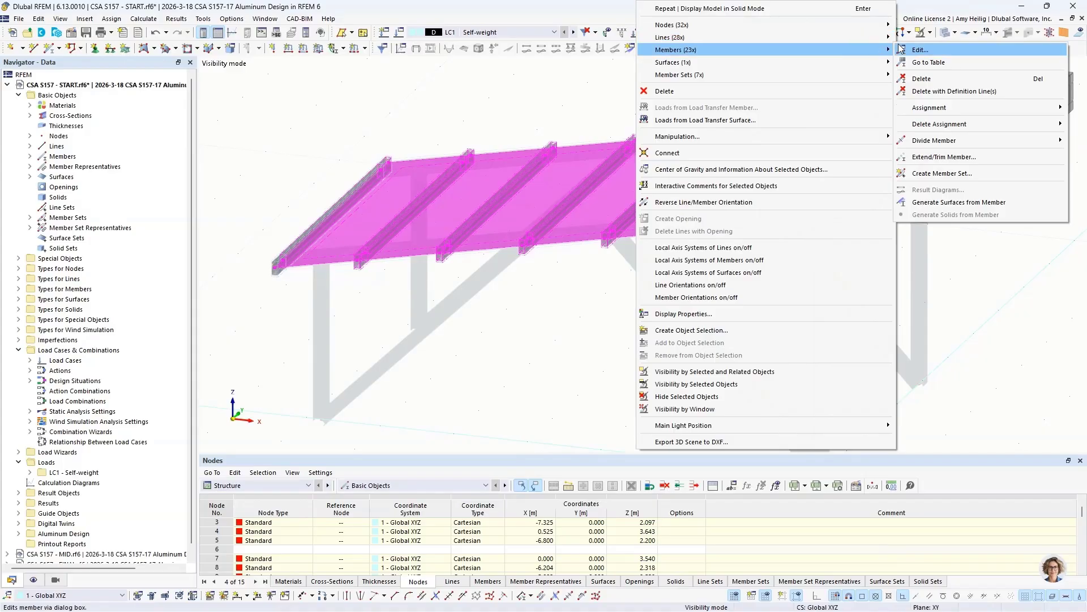
{"action": "left_click", "coordinate": [919, 62]}
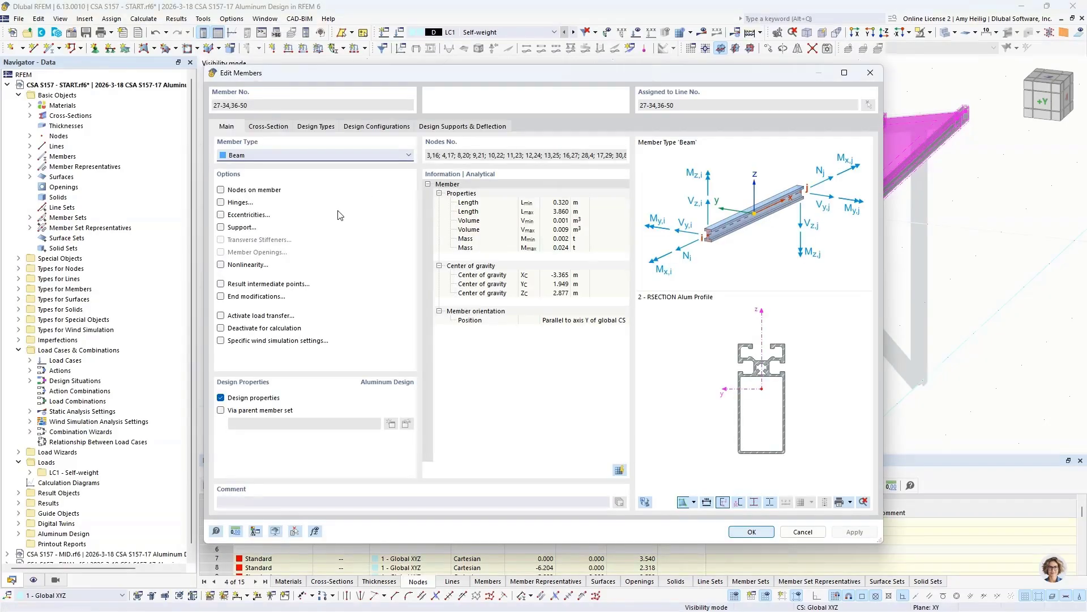
{"action": "left_click", "coordinate": [221, 215]}
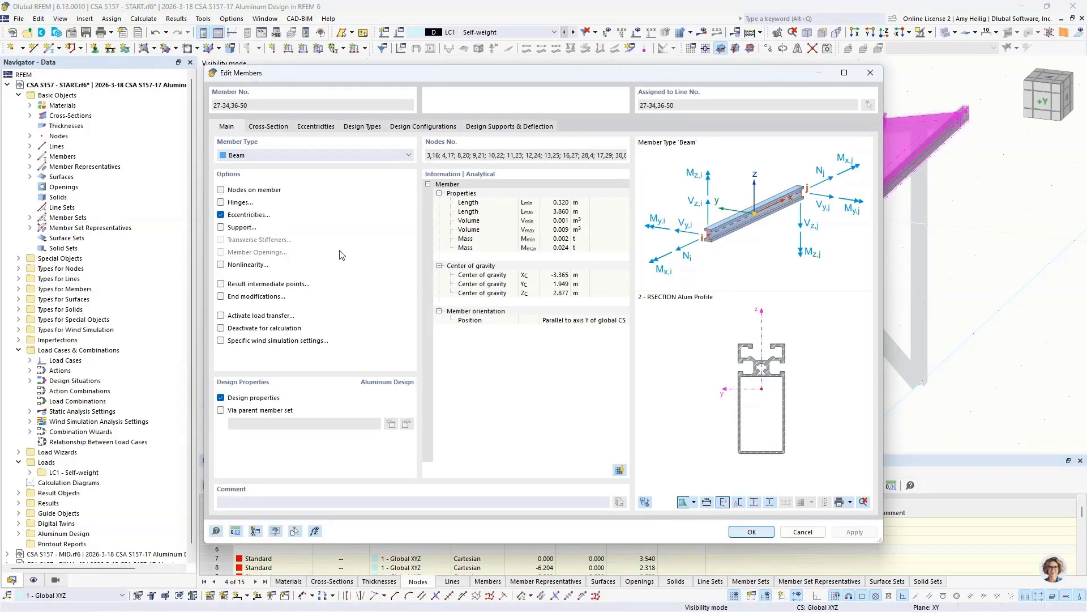
{"action": "left_click", "coordinate": [323, 128]}
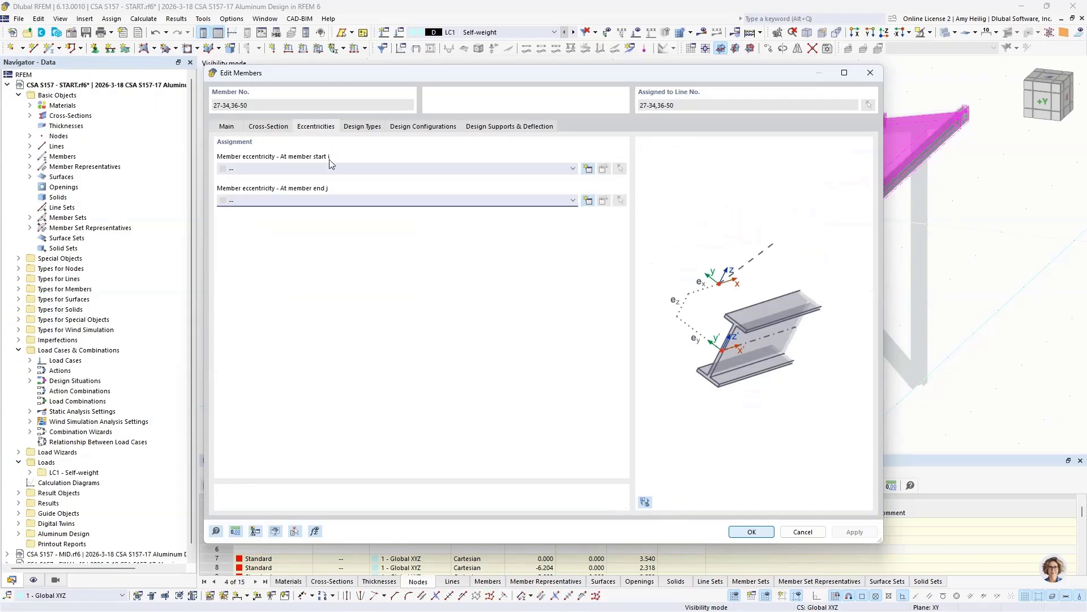
- Create an eccentricity at member start i, relative to the cross-section, with Middle - Bottom alignment and transverse offset from another object enabled
{"action": "left_click", "coordinate": [587, 168]}
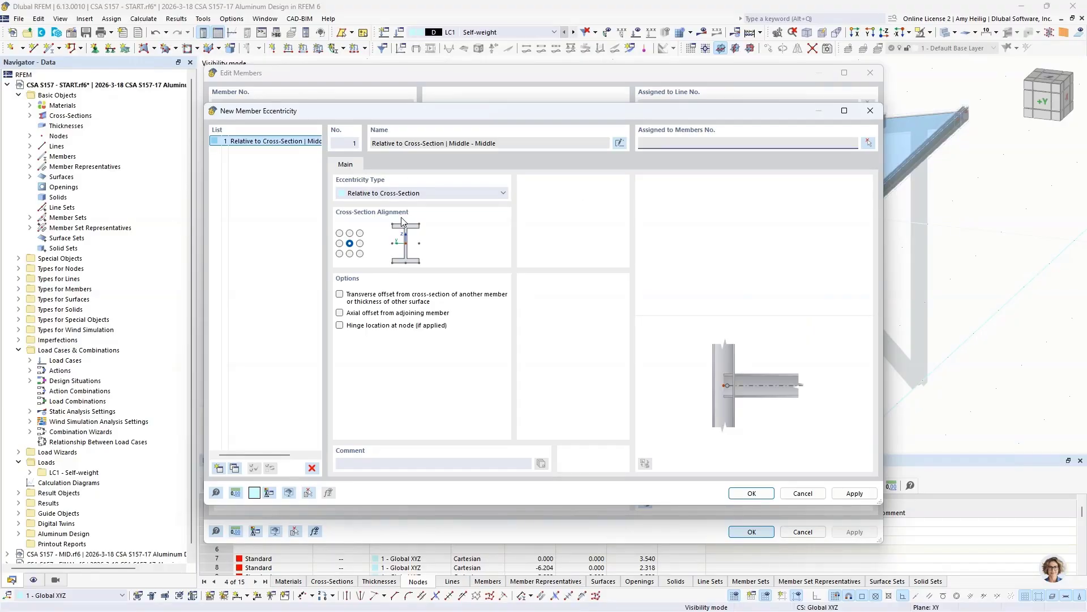
{"action": "left_click", "coordinate": [349, 253]}
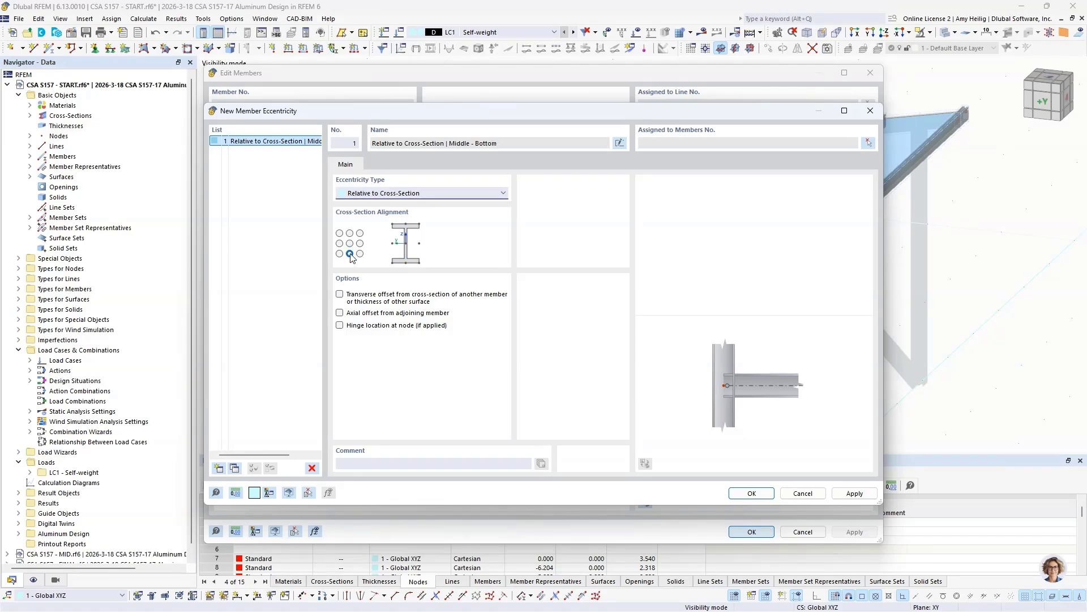
{"action": "left_click", "coordinate": [340, 294]}
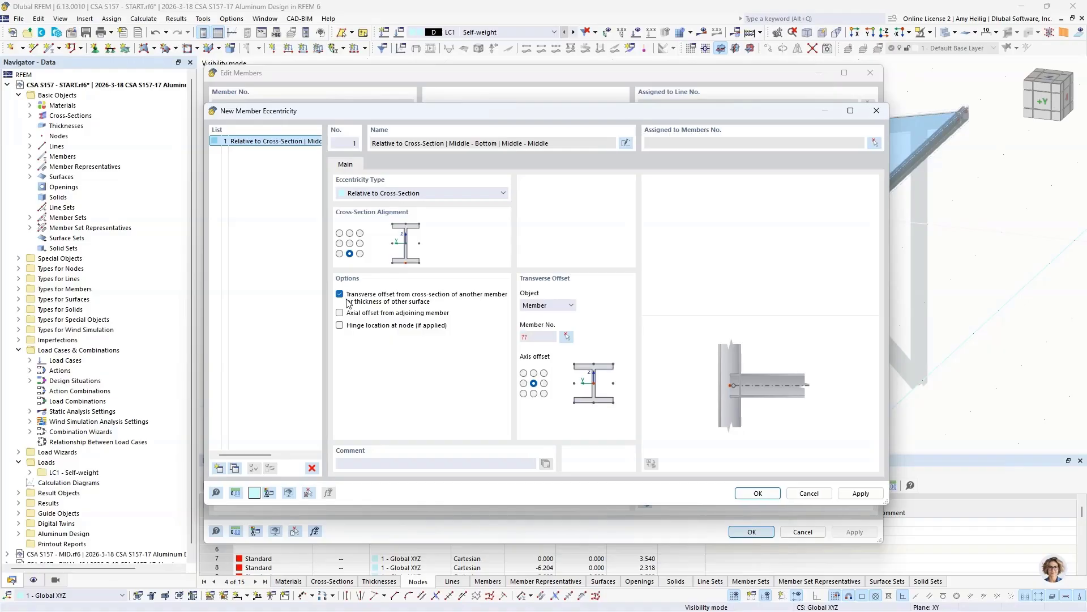
- Restore full model visibility, pick the front sloped roof beam as the offset reference member and set the axis offset to Middle - Top
{"action": "left_click", "coordinate": [567, 337]}
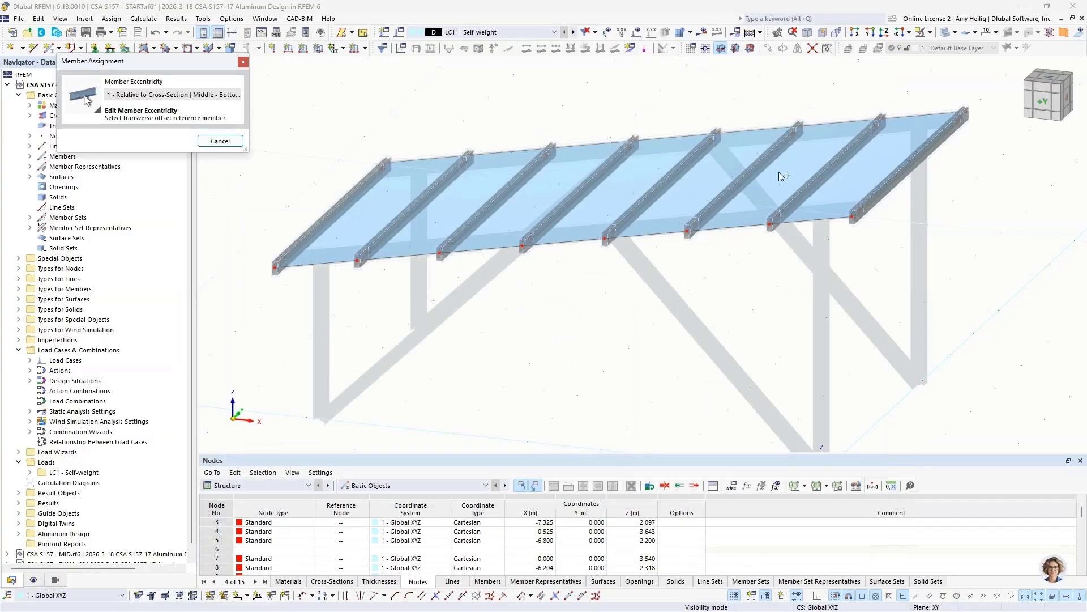
{"action": "left_click", "coordinate": [929, 32]}
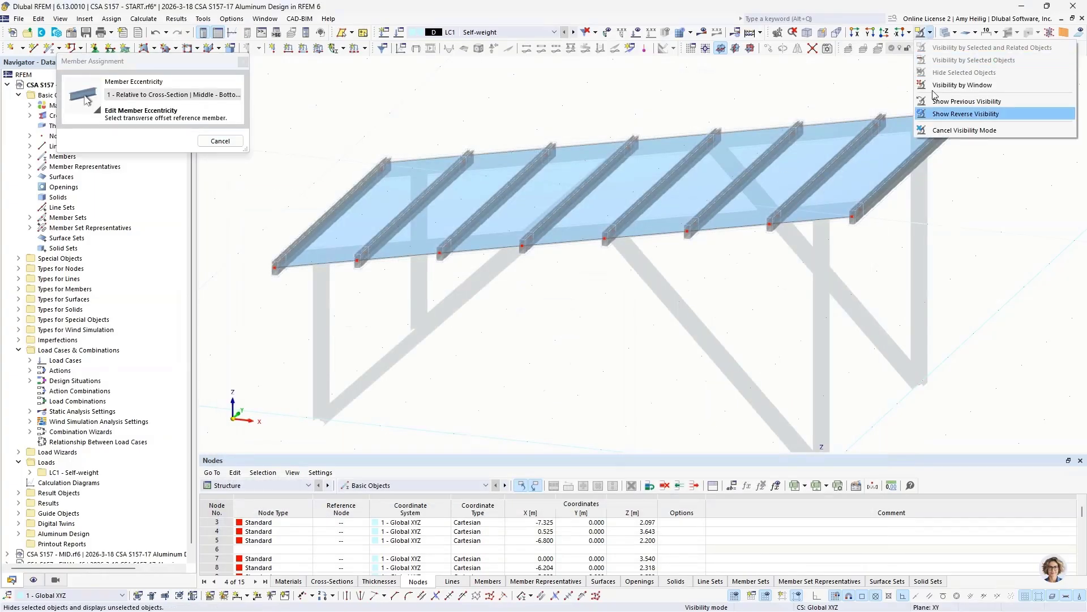
{"action": "left_click", "coordinate": [965, 130]}
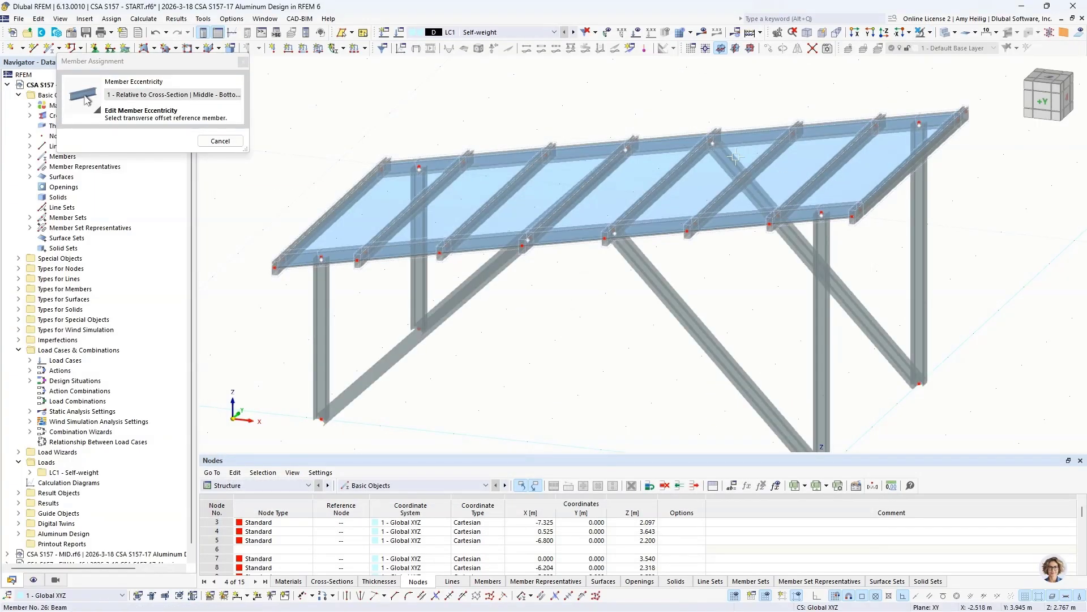
{"action": "left_click", "coordinate": [585, 232]}
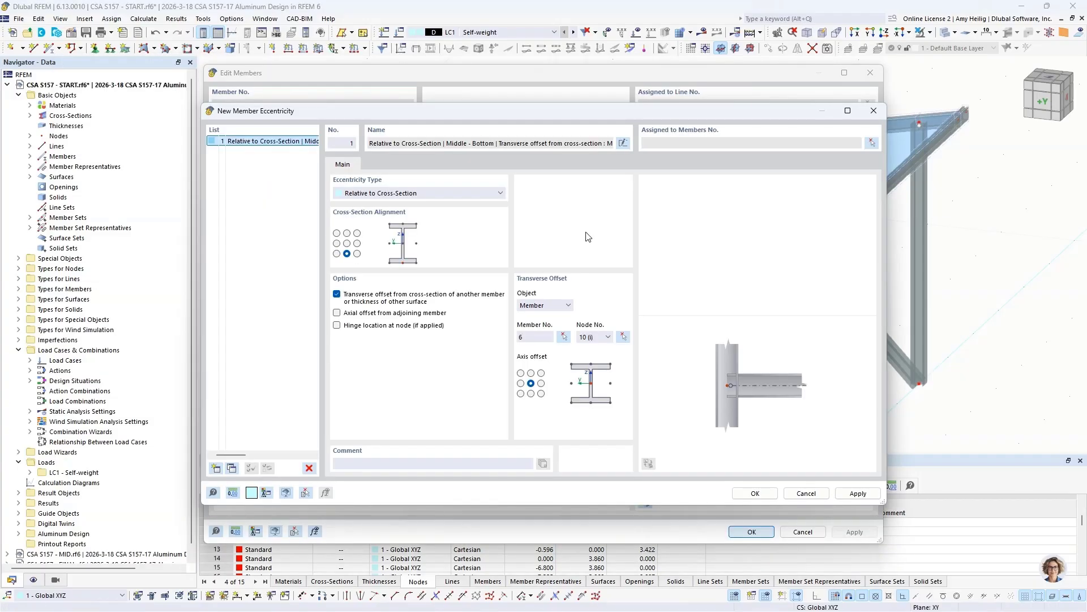
{"action": "left_click", "coordinate": [531, 372]}
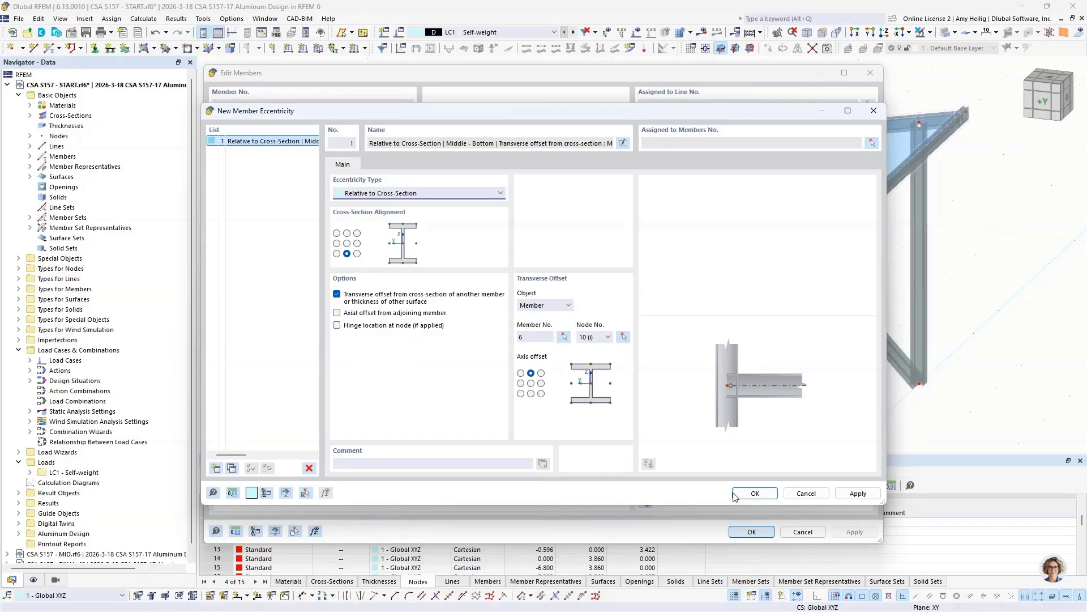
{"action": "left_click", "coordinate": [753, 493]}
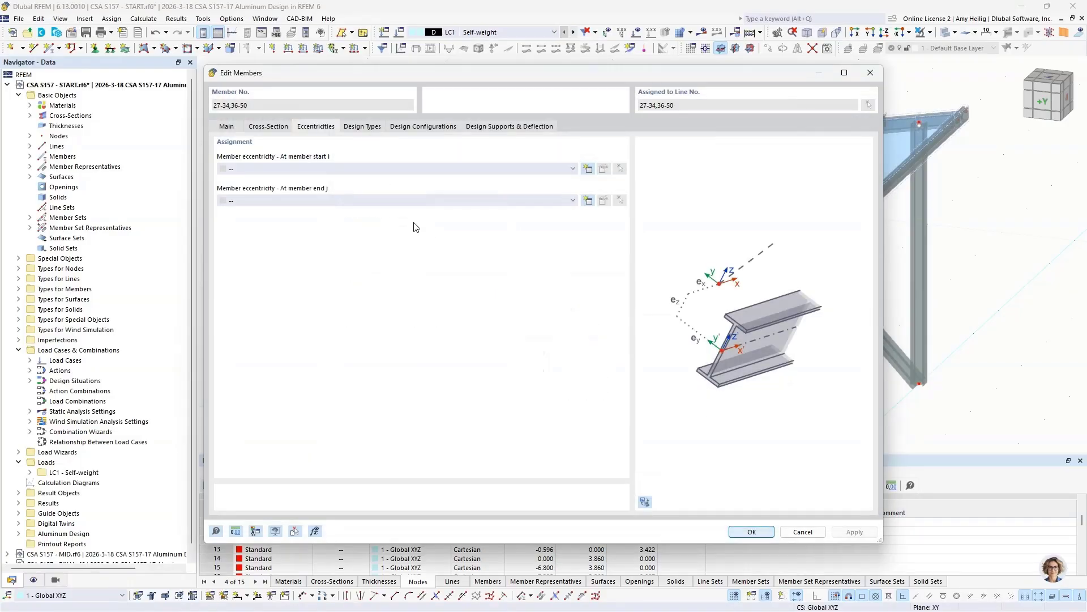
- Assign the same Middle - Bottom / Middle - Top eccentricity at member end j of the transverse roof members
{"action": "left_click", "coordinate": [394, 200]}
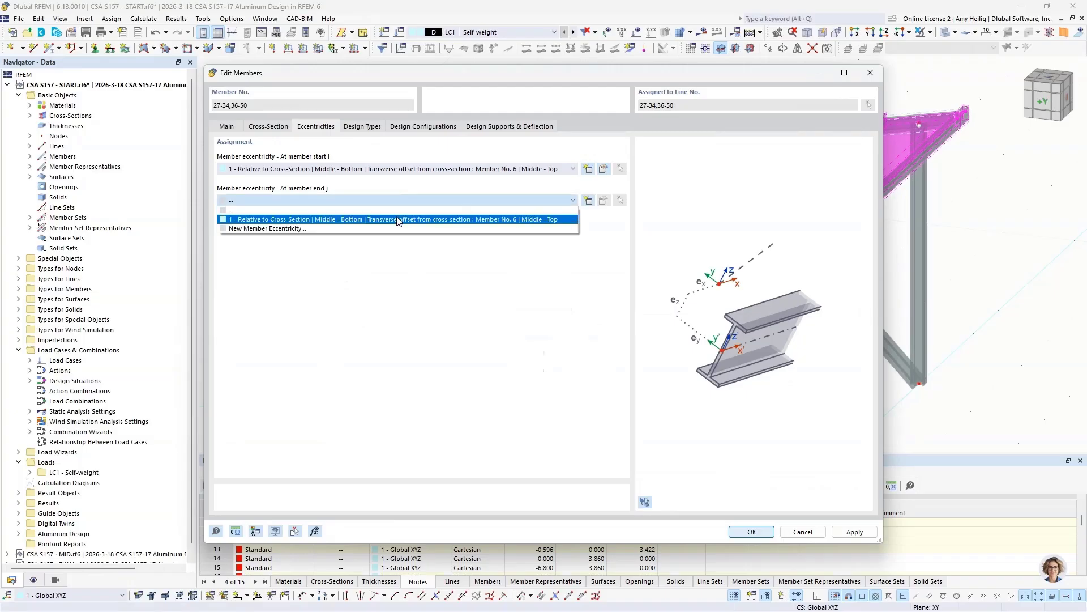
{"action": "left_click", "coordinate": [398, 219]}
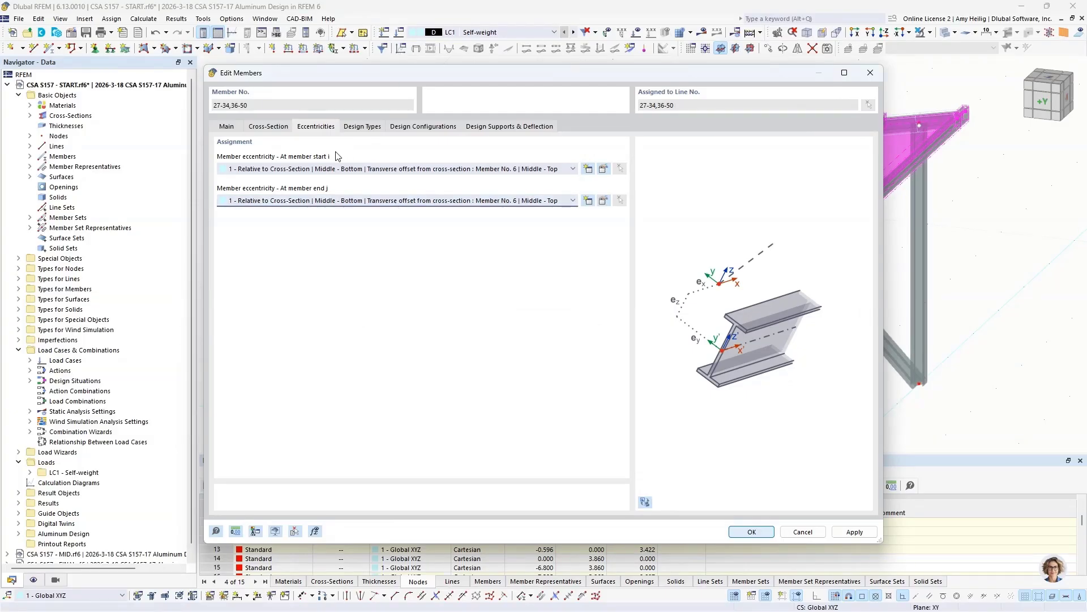
{"action": "left_click", "coordinate": [749, 532]}
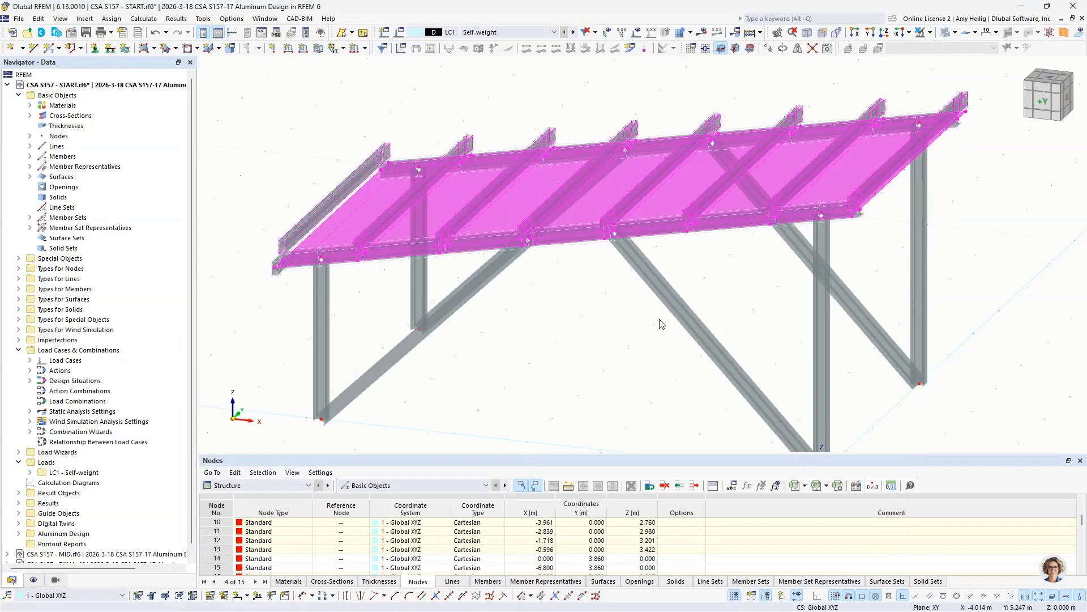
- Examine the offset of the transverse roof members from the side and highlight all members using the RSECTION Alum Profile
{"action": "left_click", "coordinate": [554, 328]}
{"action": "mouse_move", "coordinate": [556, 305]}
{"action": "middle_mouse_down"}
{"action": "mouse_move", "coordinate": [558, 327]}
{"action": "mouse_move", "coordinate": [590, 289]}
{"action": "mouse_move", "coordinate": [555, 316]}
{"action": "middle_mouse_up"}
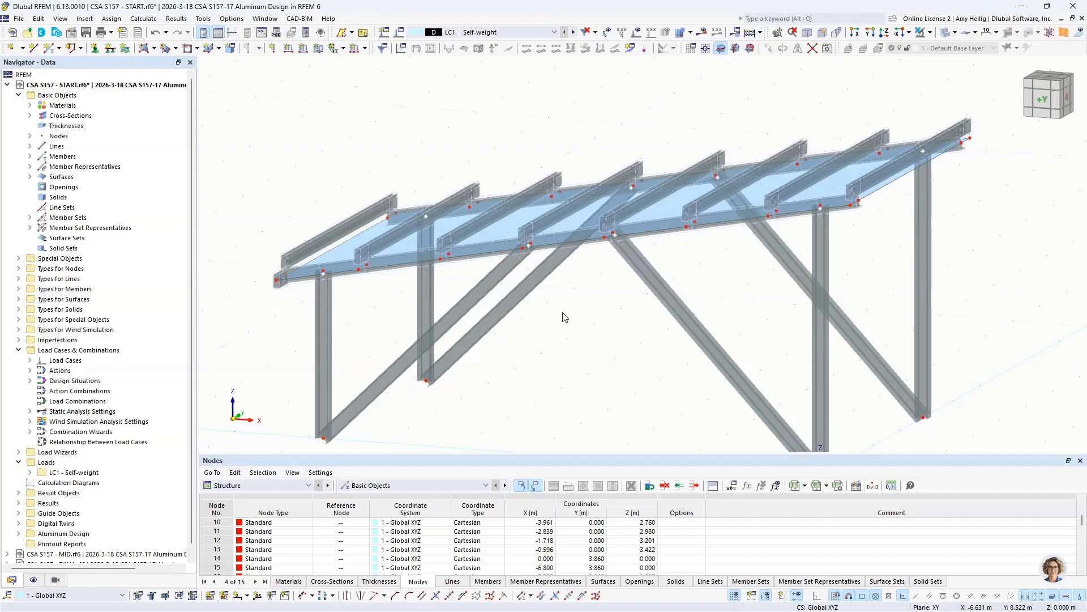
{"action": "middle_click_drag", "start_coordinate": [562, 312], "coordinate": [609, 295], "text": "ctrl"}
{"action": "scroll", "coordinate": [661, 200], "scroll_direction": "up", "scroll_amount": 4}
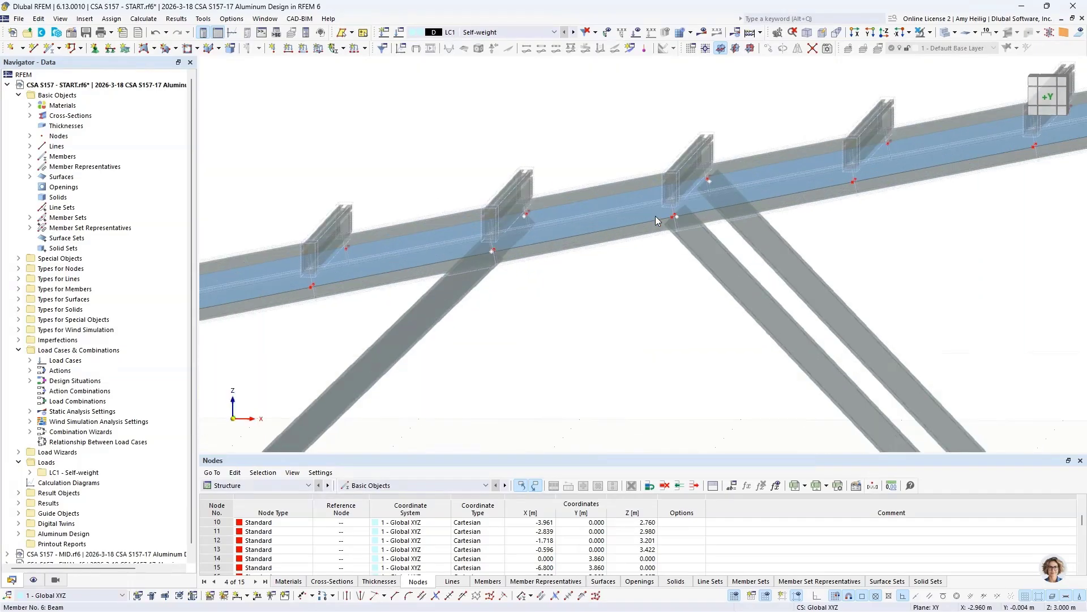
{"action": "middle_click_drag", "start_coordinate": [655, 216], "coordinate": [637, 264], "text": "ctrl"}
{"action": "scroll", "coordinate": [701, 273], "scroll_direction": "down", "scroll_amount": 4}
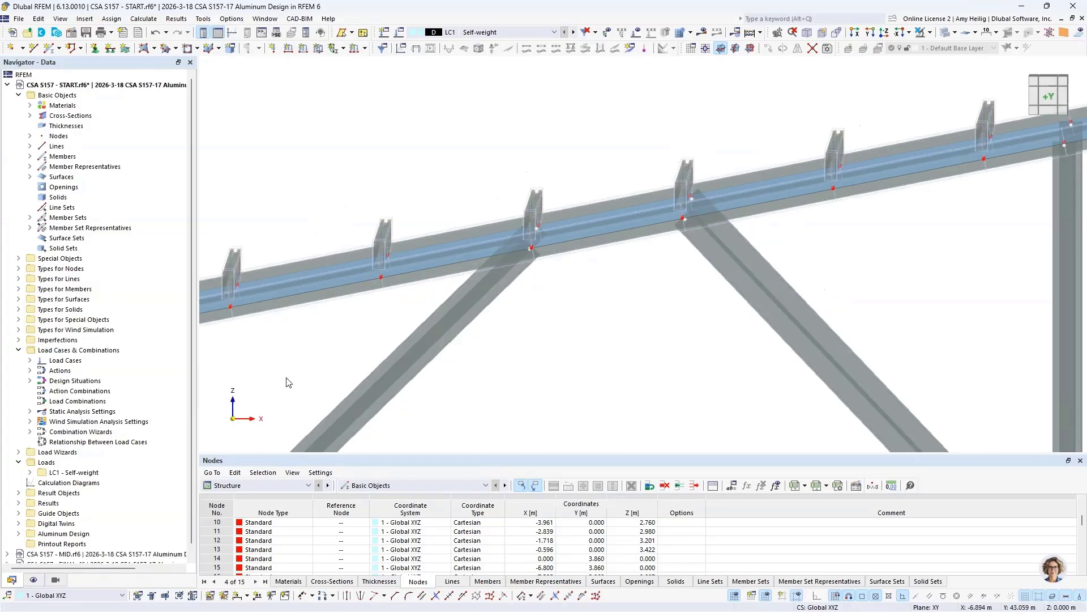
{"action": "middle_click_drag", "start_coordinate": [376, 341], "coordinate": [508, 276]}
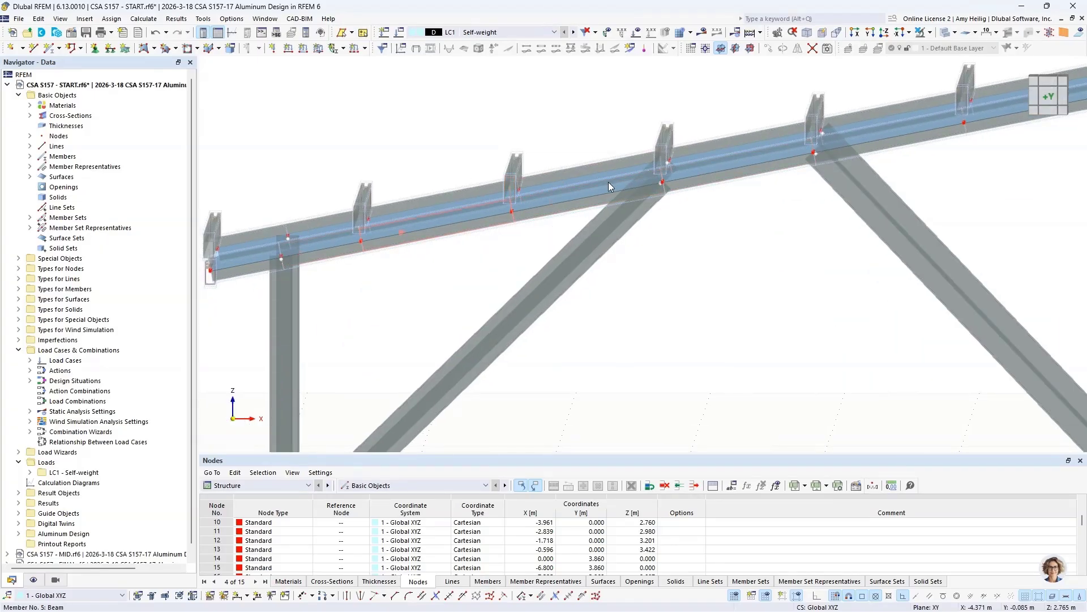
{"action": "scroll", "coordinate": [524, 292], "scroll_direction": "down", "scroll_amount": 4}
{"action": "scroll", "coordinate": [591, 291], "scroll_direction": "down", "scroll_amount": 1}
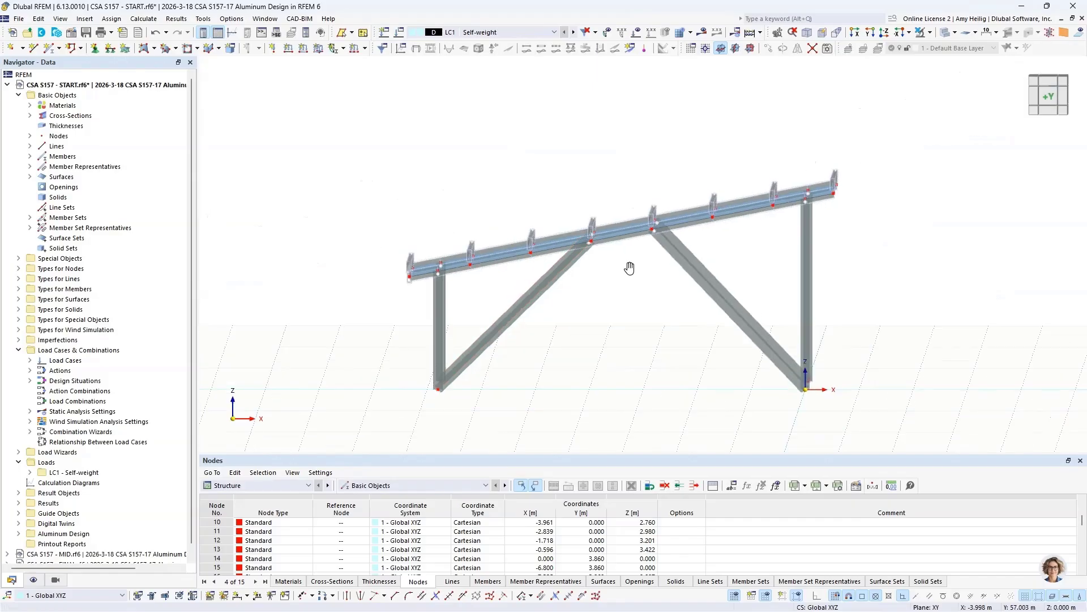
{"action": "middle_click_drag", "start_coordinate": [629, 268], "coordinate": [591, 295], "text": "ctrl"}
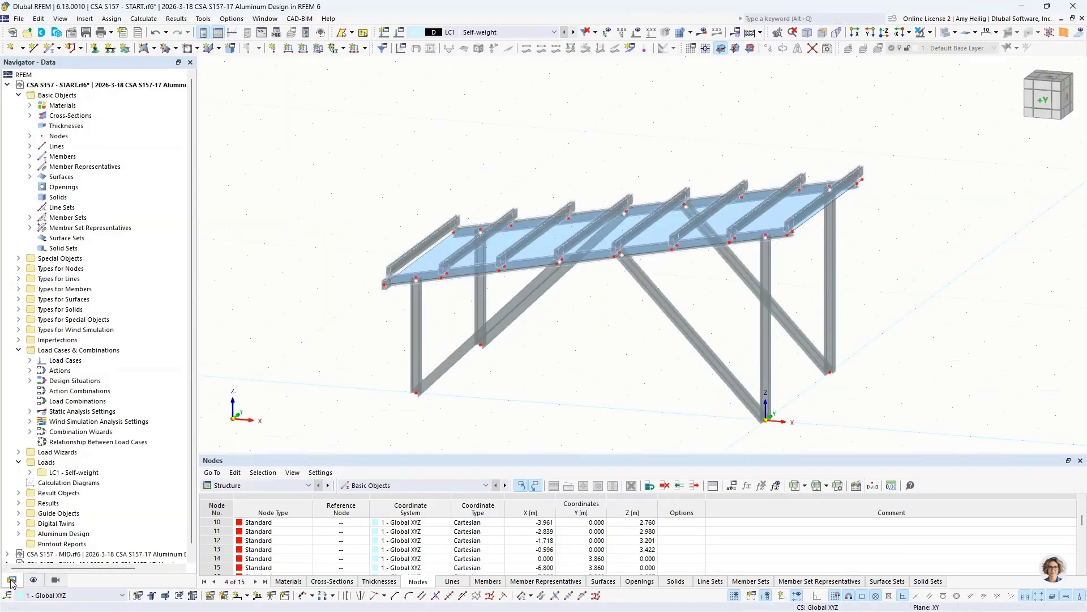
{"action": "left_click", "coordinate": [31, 117]}
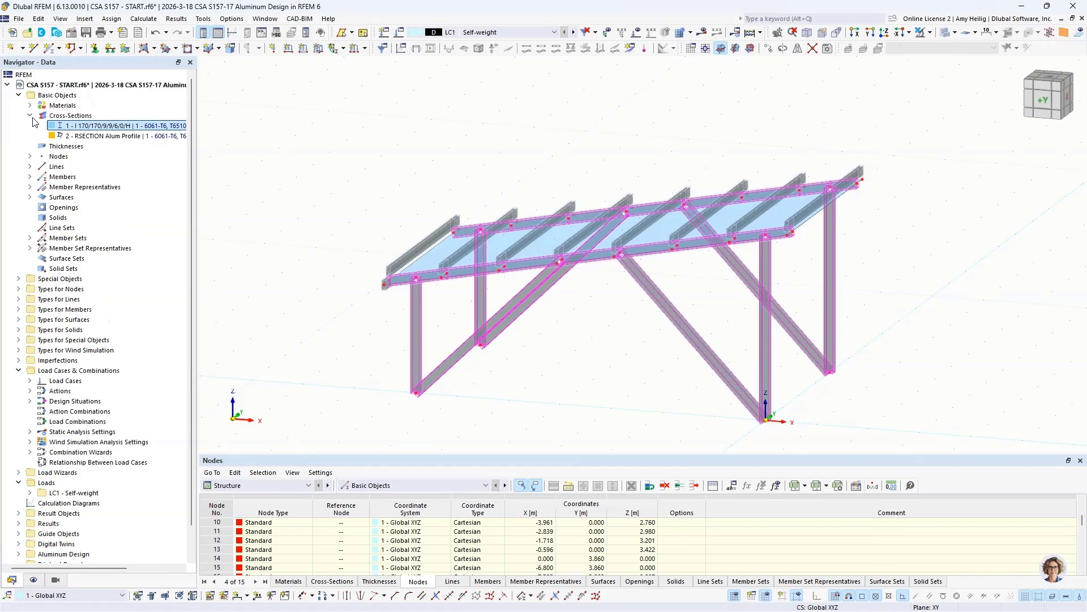
{"action": "left_click", "coordinate": [78, 136]}
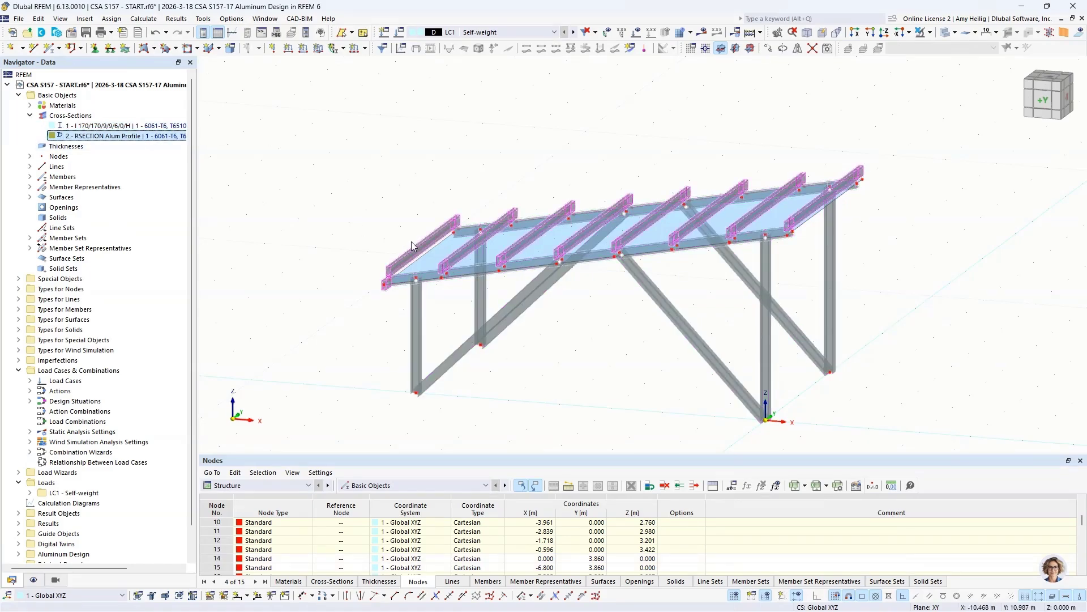
{"action": "left_click", "coordinate": [383, 308]}
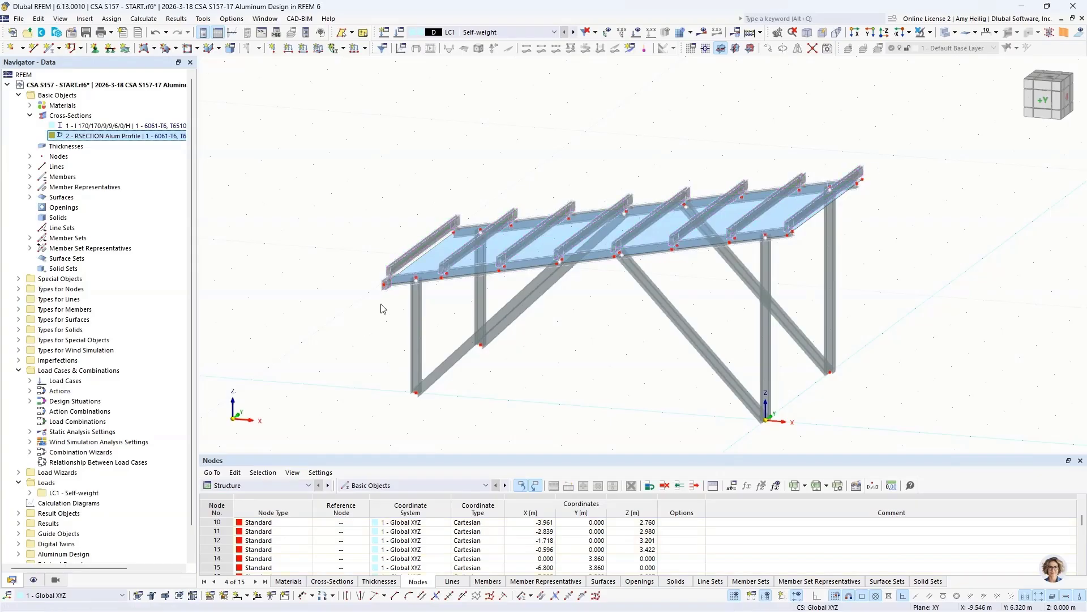
- Enable eccentricities for the short purlin extension at the low front roof corner and assign eccentricity 1 to both of its ends
{"action": "scroll", "coordinate": [383, 308], "scroll_direction": "up", "scroll_amount": 6}
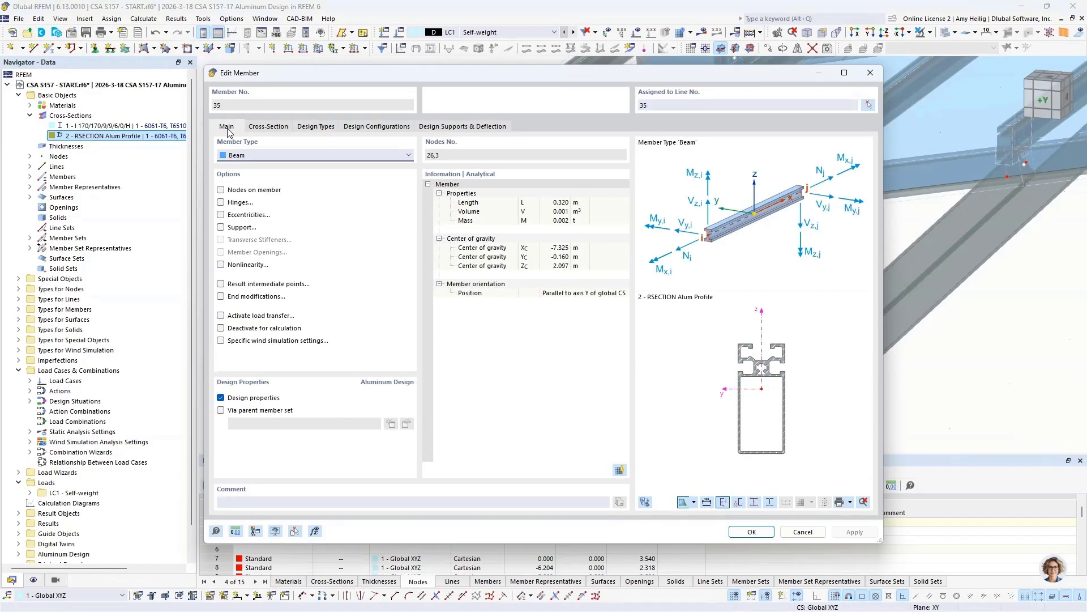
{"action": "left_click", "coordinate": [221, 215]}
{"action": "left_click", "coordinate": [316, 127]}
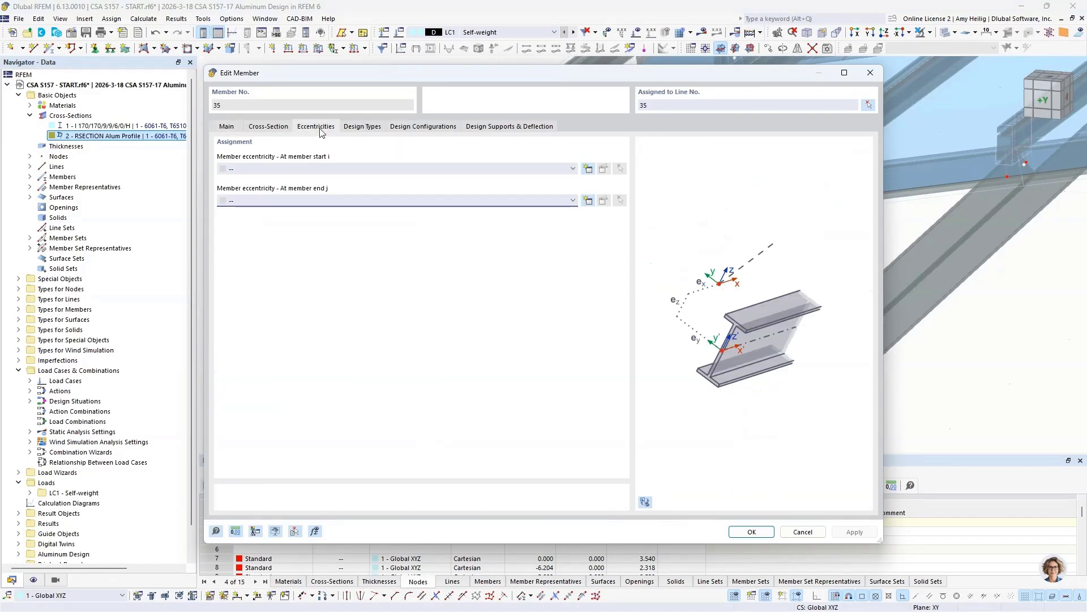
{"action": "left_click", "coordinate": [311, 169]}
{"action": "left_click", "coordinate": [312, 186]}
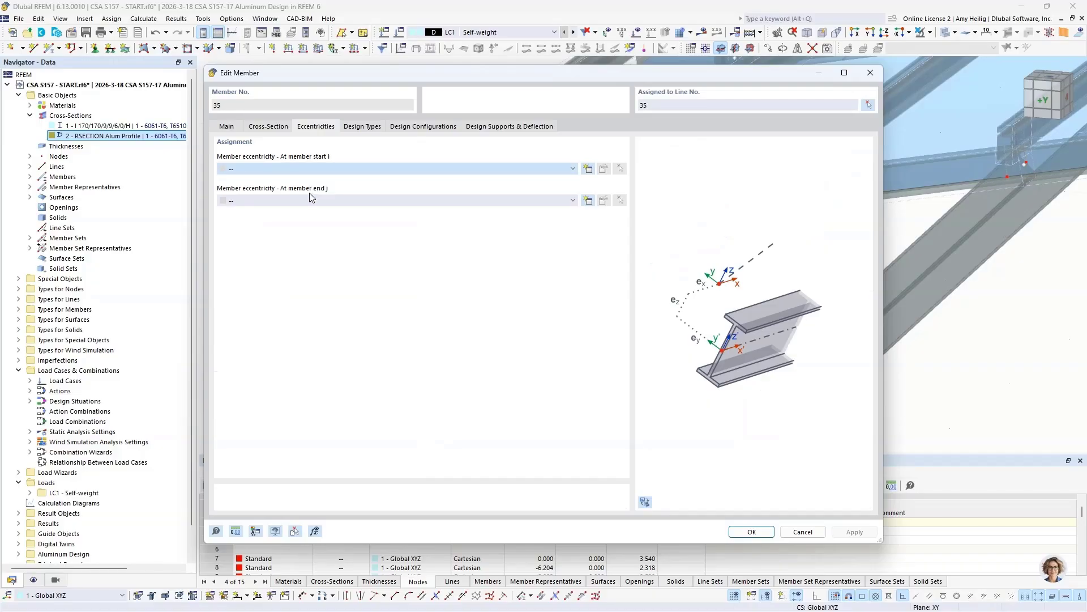
{"action": "left_click", "coordinate": [311, 203]}
{"action": "left_click", "coordinate": [312, 217]}
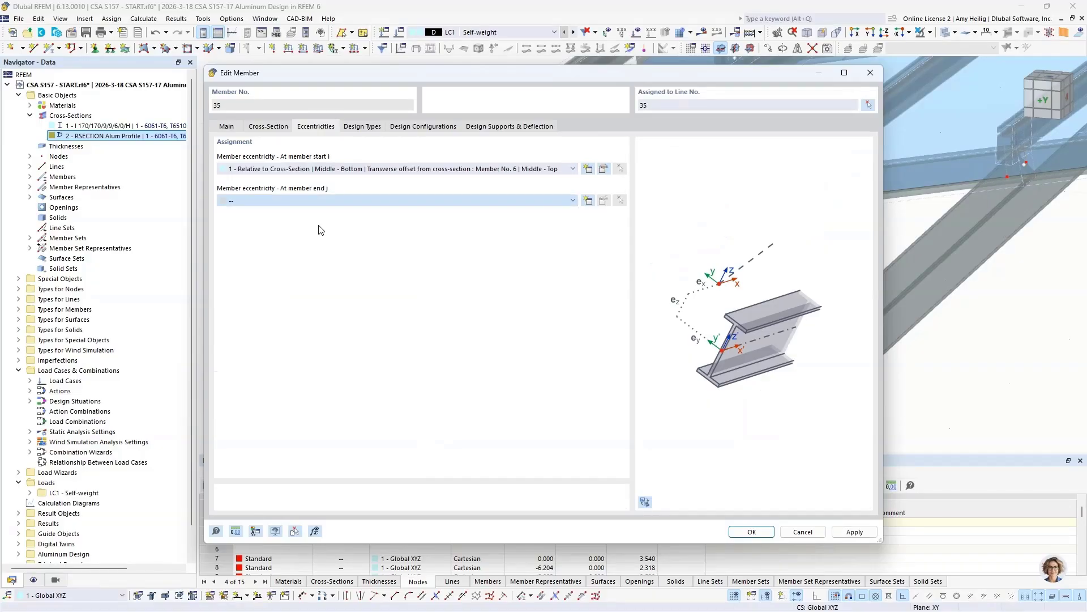
{"action": "left_click", "coordinate": [752, 532]}
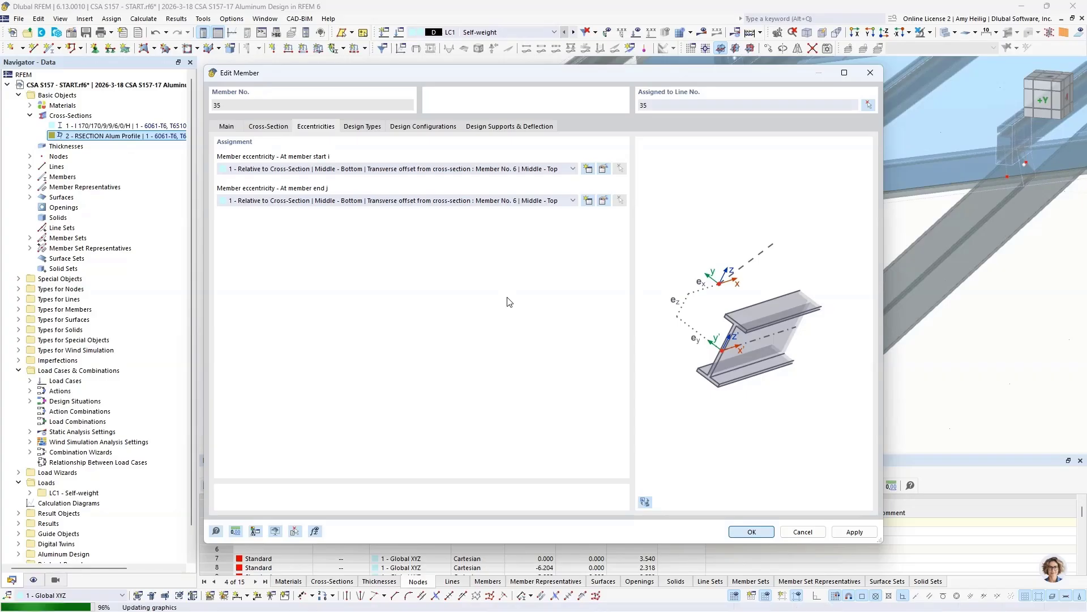
- Select all members using the RSECTION Alum Profile and open them for editing together
{"action": "scroll", "coordinate": [507, 297], "scroll_direction": "down", "scroll_amount": 6}
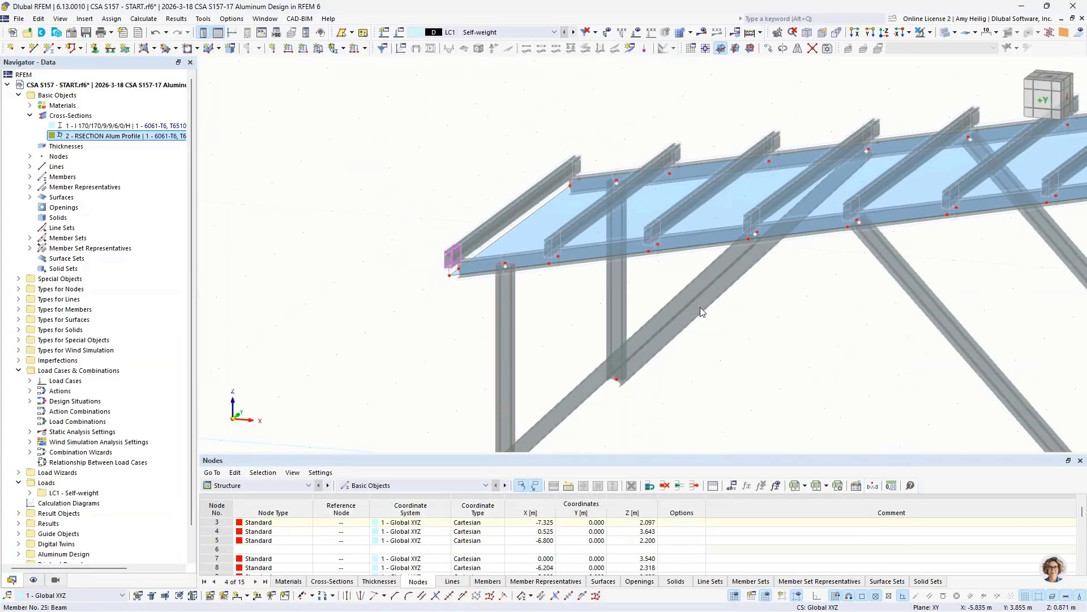
{"action": "left_click", "coordinate": [114, 136]}
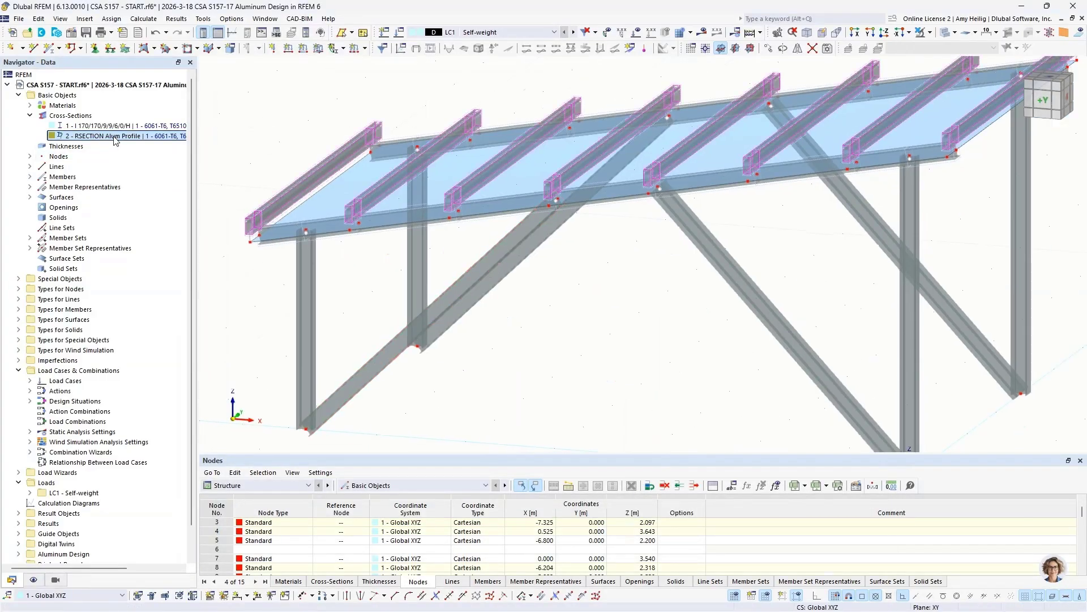
{"action": "right_click", "coordinate": [327, 171]}
{"action": "mouse_move", "coordinate": [543, 207]}
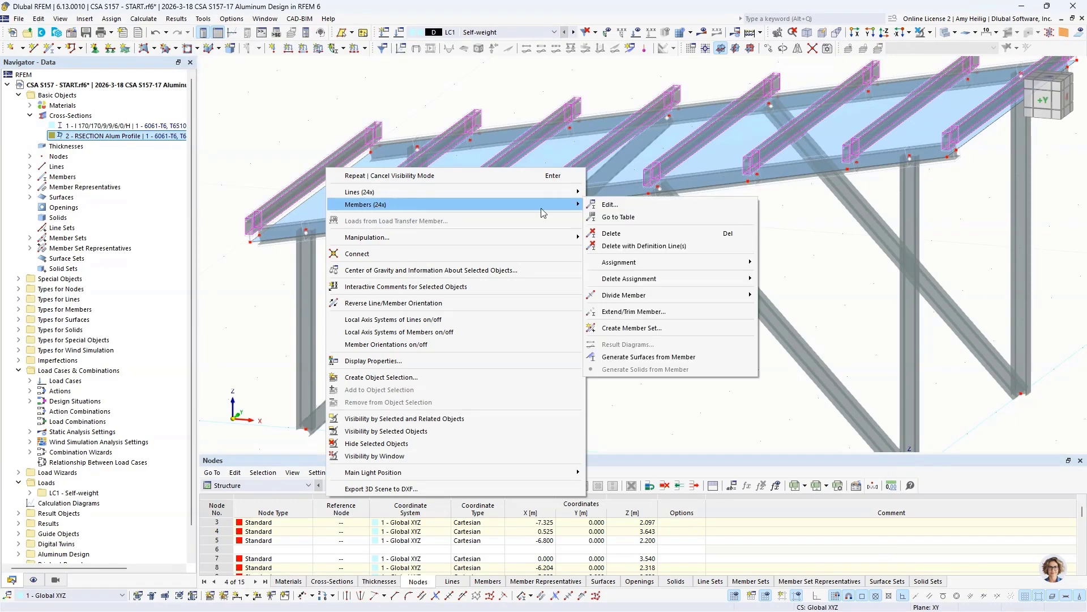
{"action": "left_click", "coordinate": [604, 205]}
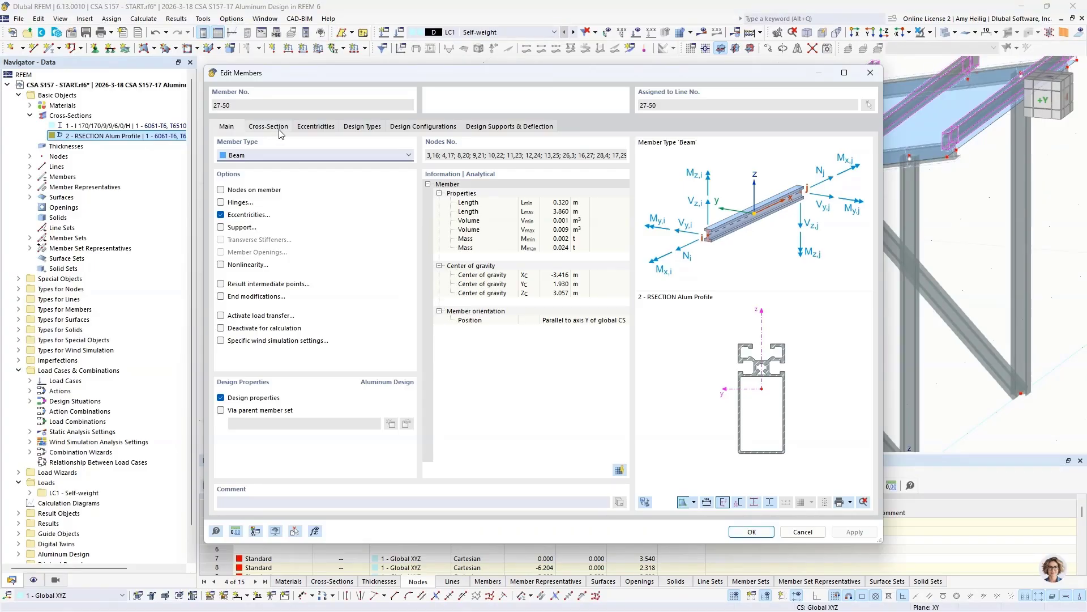
- Set the member rotation type to Surface, referencing roof surface 1 in plane x-z, and check the purlin orientation from the side
{"action": "left_click", "coordinate": [269, 126]}
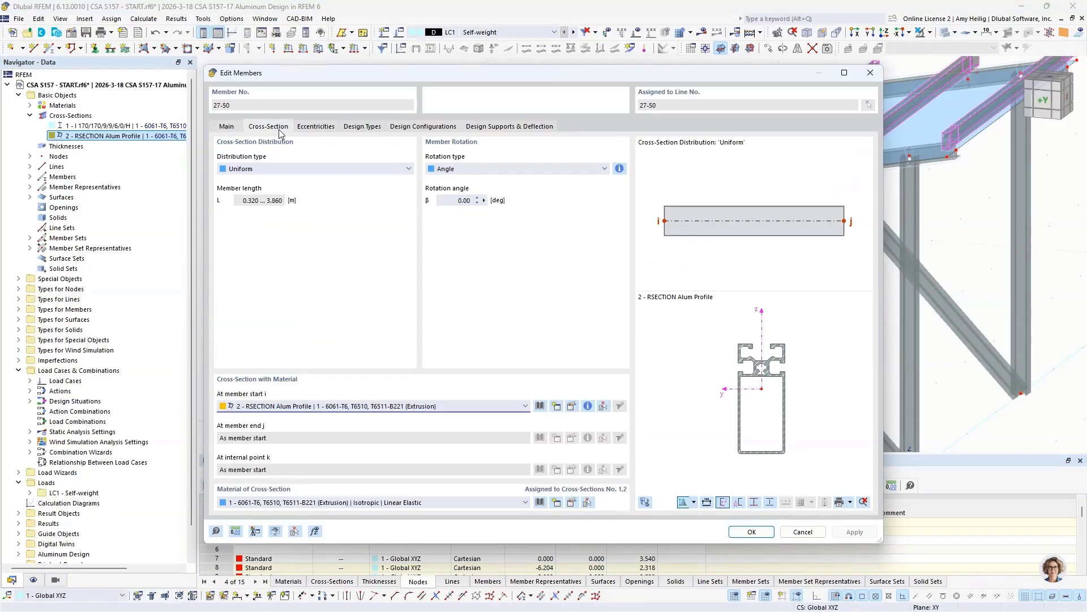
{"action": "double_click", "coordinate": [456, 205]}
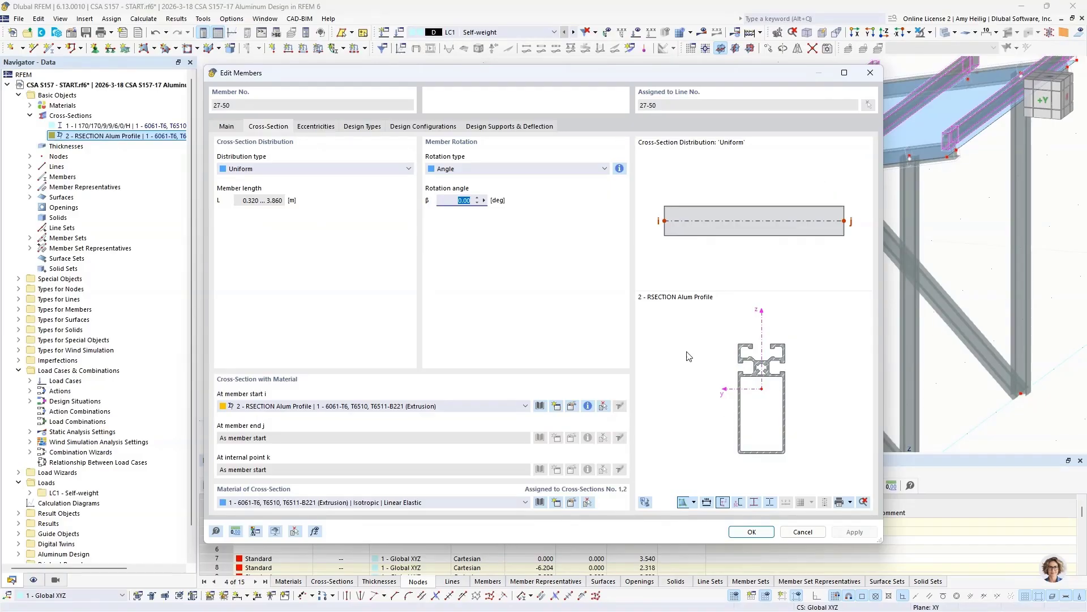
{"action": "left_click", "coordinate": [551, 168]}
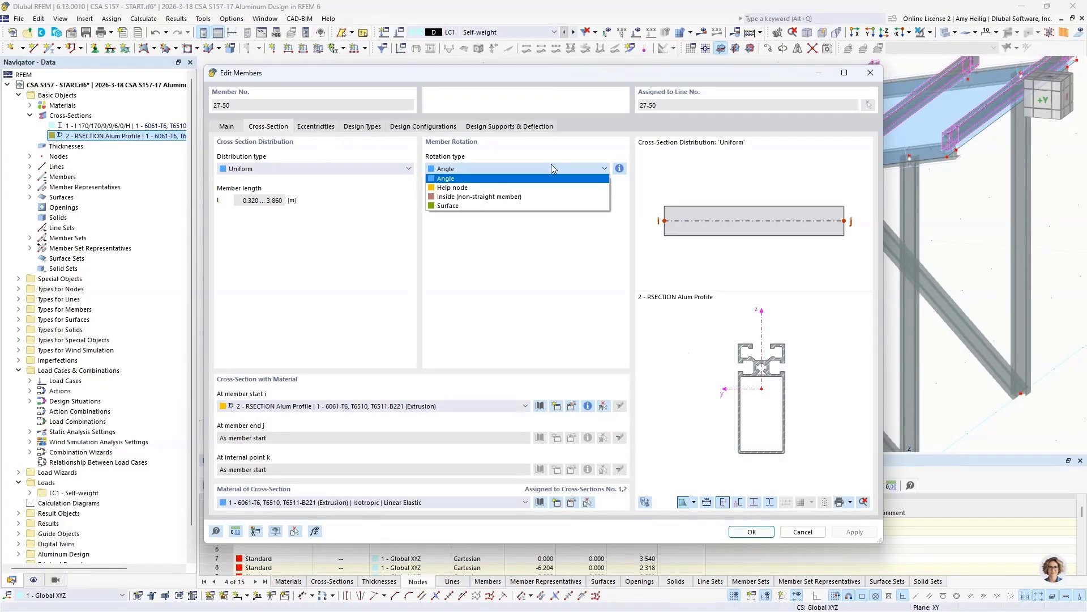
{"action": "left_click", "coordinate": [509, 206]}
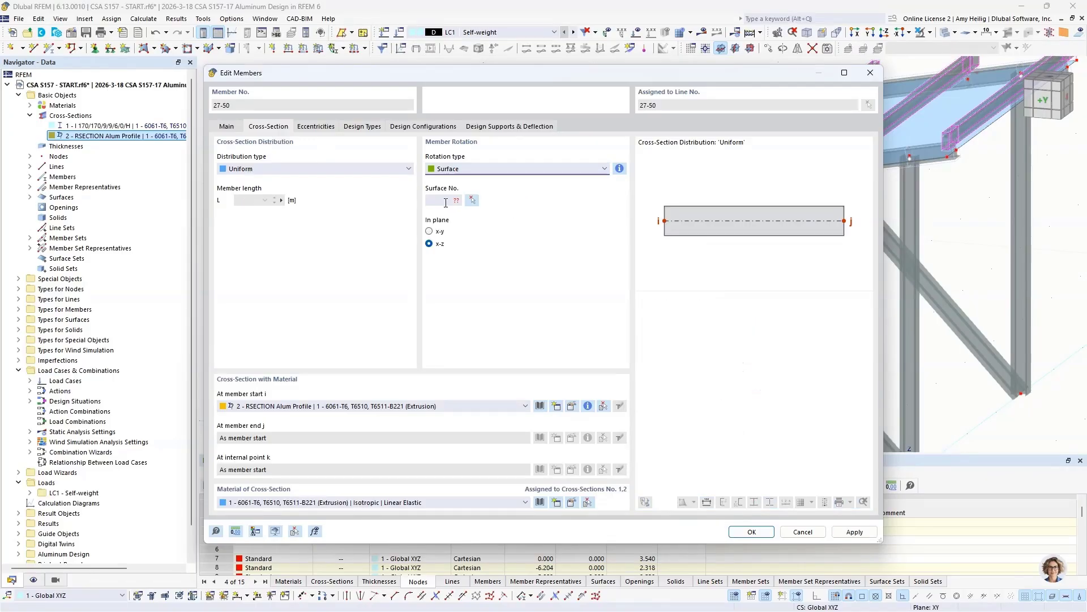
{"action": "left_click", "coordinate": [446, 202]}
{"action": "left_click", "coordinate": [720, 273]}
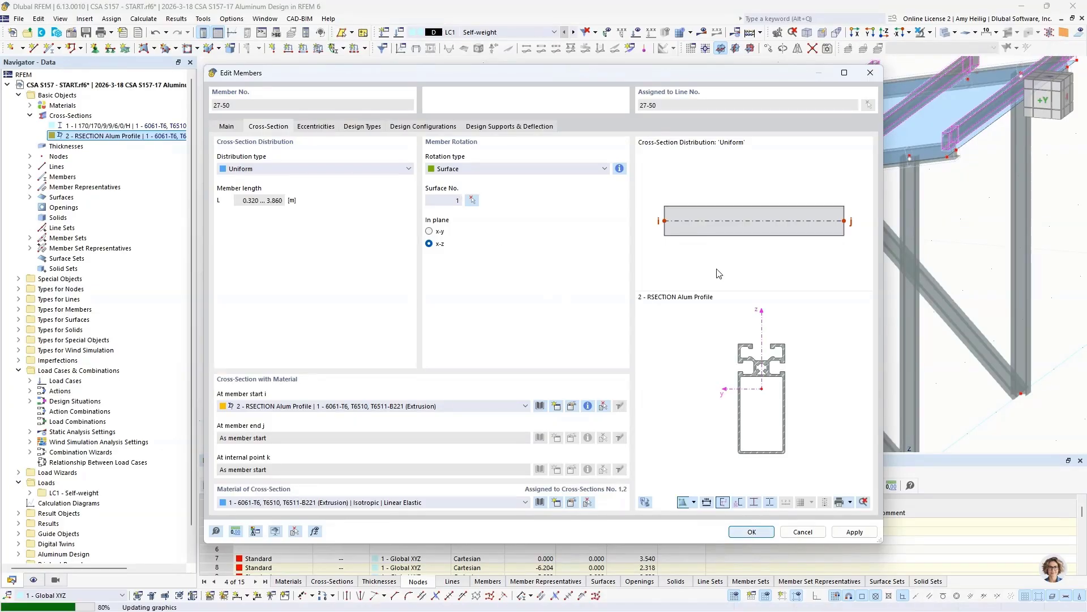
{"action": "key", "text": "Return"}
{"action": "scroll", "coordinate": [547, 283], "scroll_direction": "up", "scroll_amount": 5}
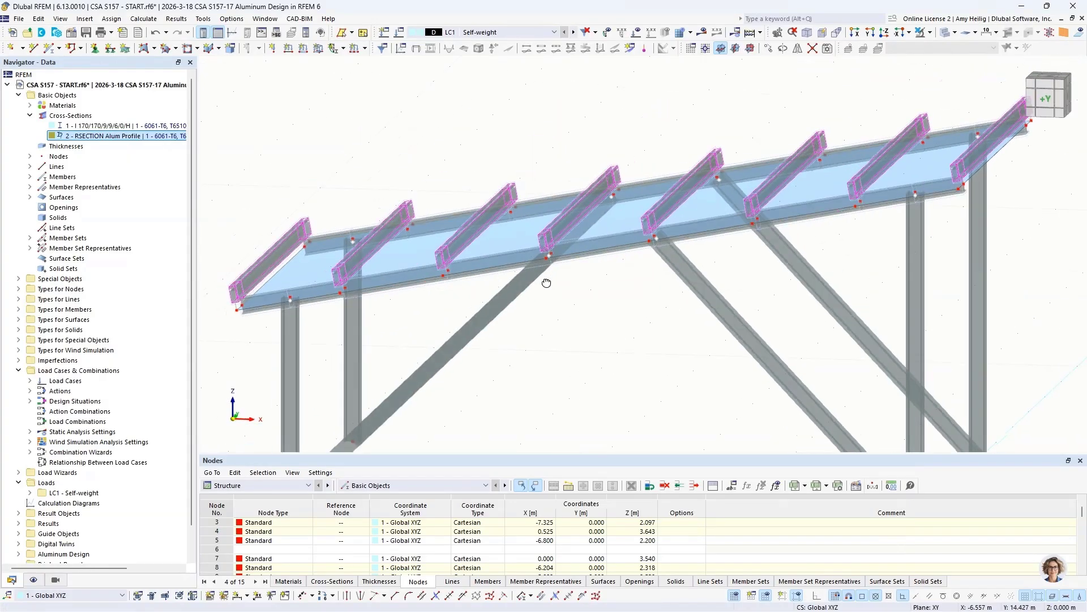
{"action": "middle_click_drag", "start_coordinate": [546, 283], "coordinate": [565, 260], "text": "ctrl"}
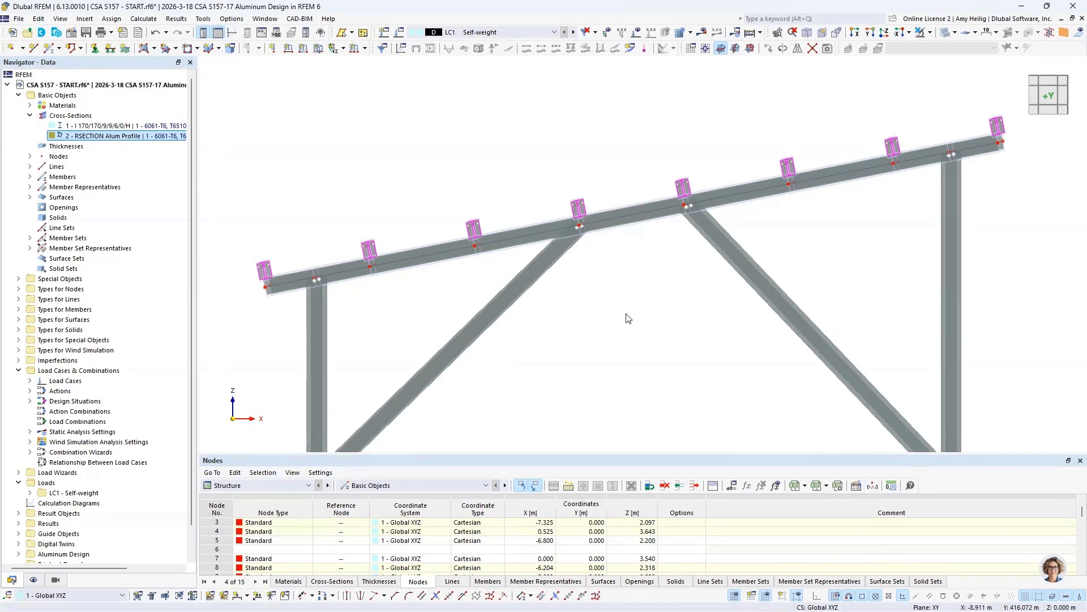
- Assign the Hinged nodal support to the four base nodes of the carport frame
{"action": "scroll", "coordinate": [627, 316], "scroll_direction": "down", "scroll_amount": 3}
{"action": "middle_click_drag", "start_coordinate": [629, 284], "coordinate": [579, 318], "text": "ctrl"}
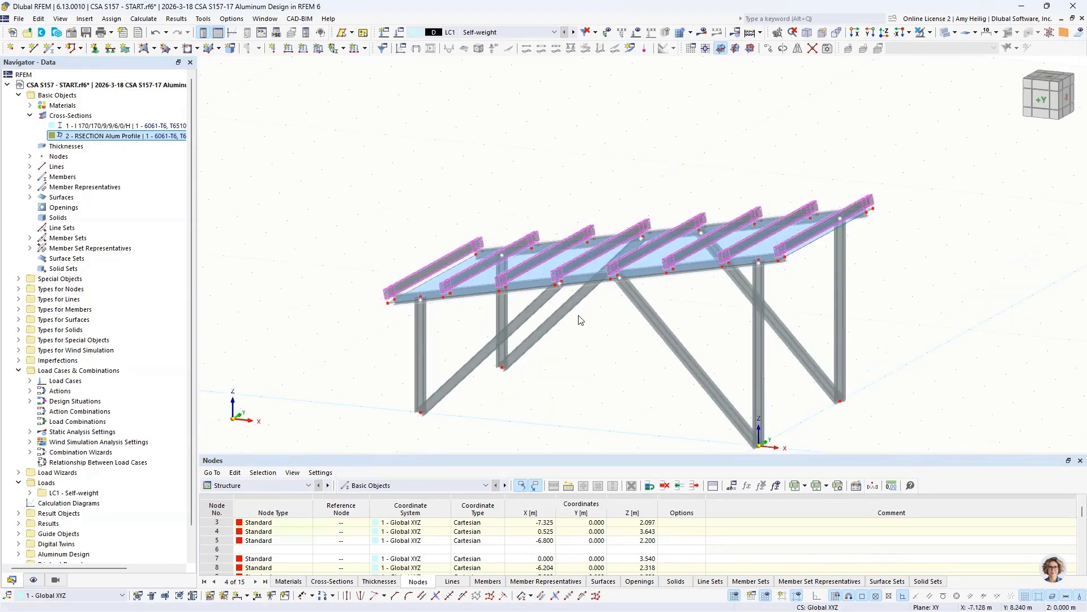
{"action": "left_click", "coordinate": [573, 367]}
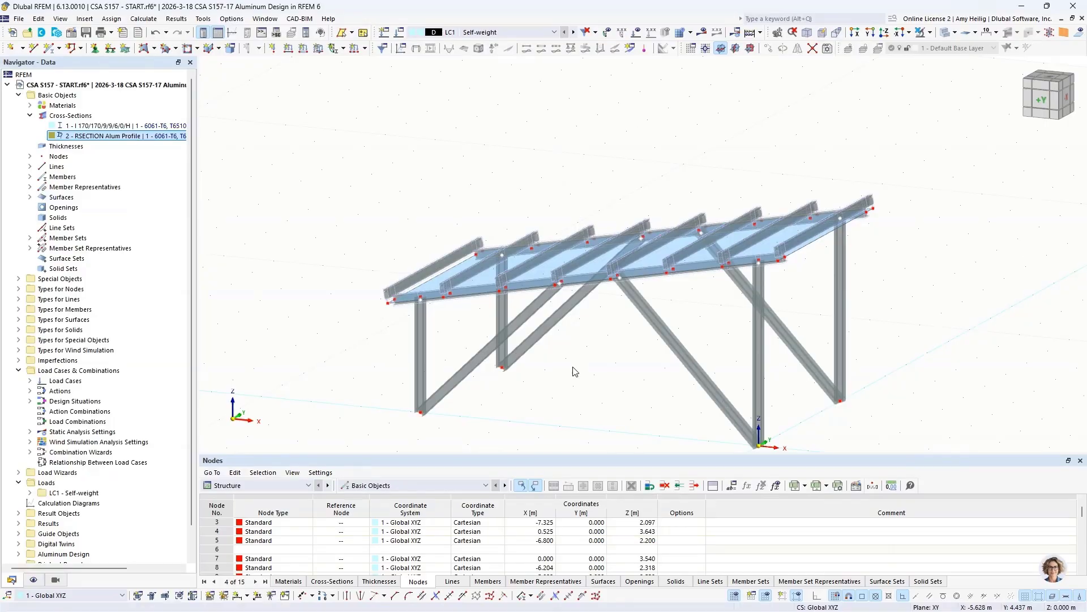
{"action": "middle_click_drag", "start_coordinate": [575, 372], "coordinate": [562, 296]}
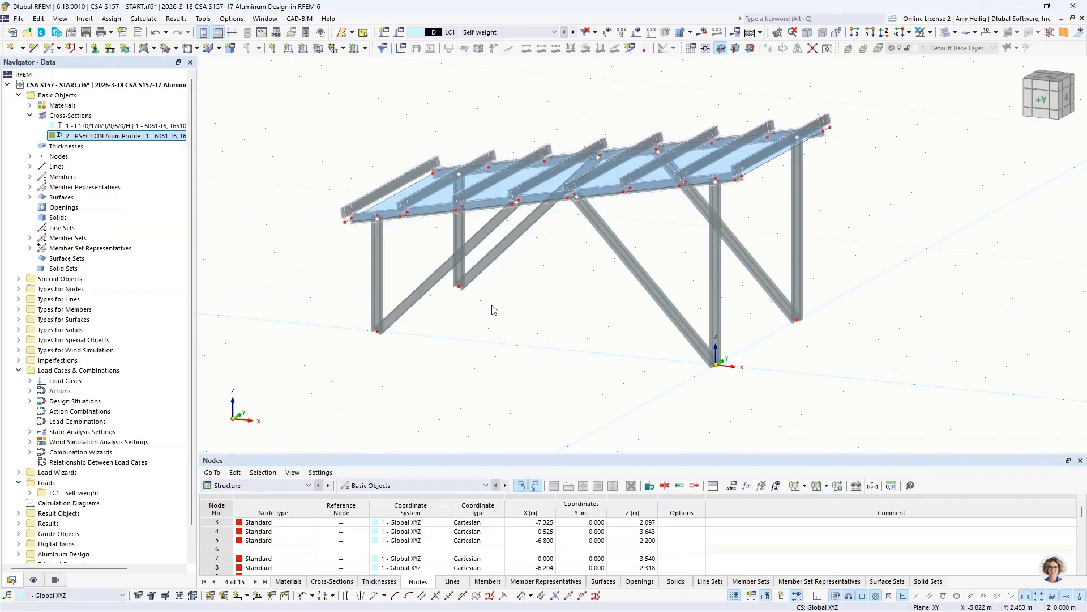
{"action": "left_click", "coordinate": [95, 49]}
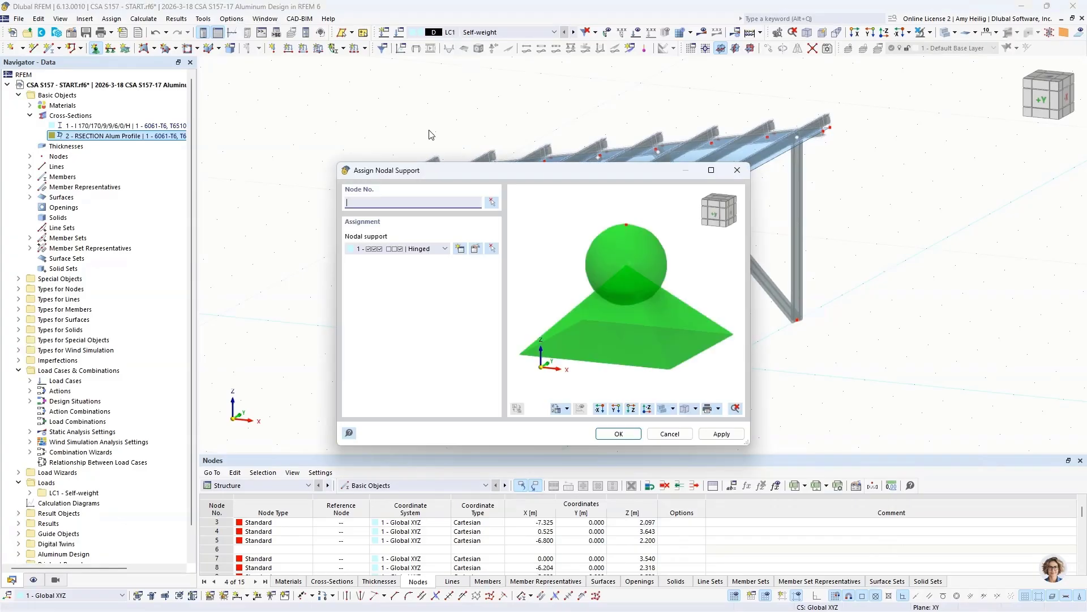
{"action": "left_click", "coordinate": [406, 249]}
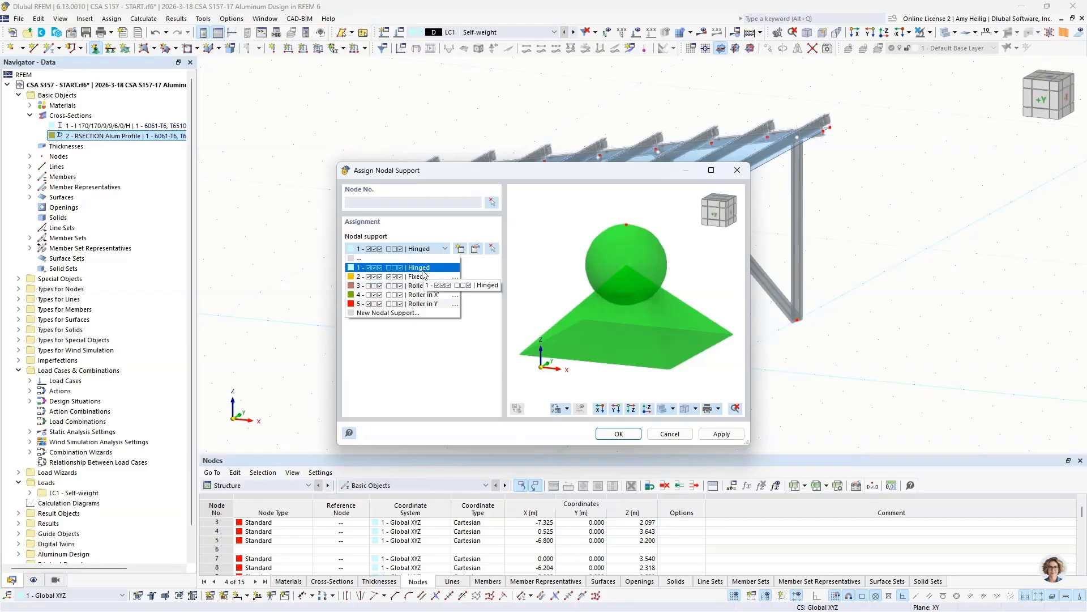
{"action": "left_click", "coordinate": [451, 268]}
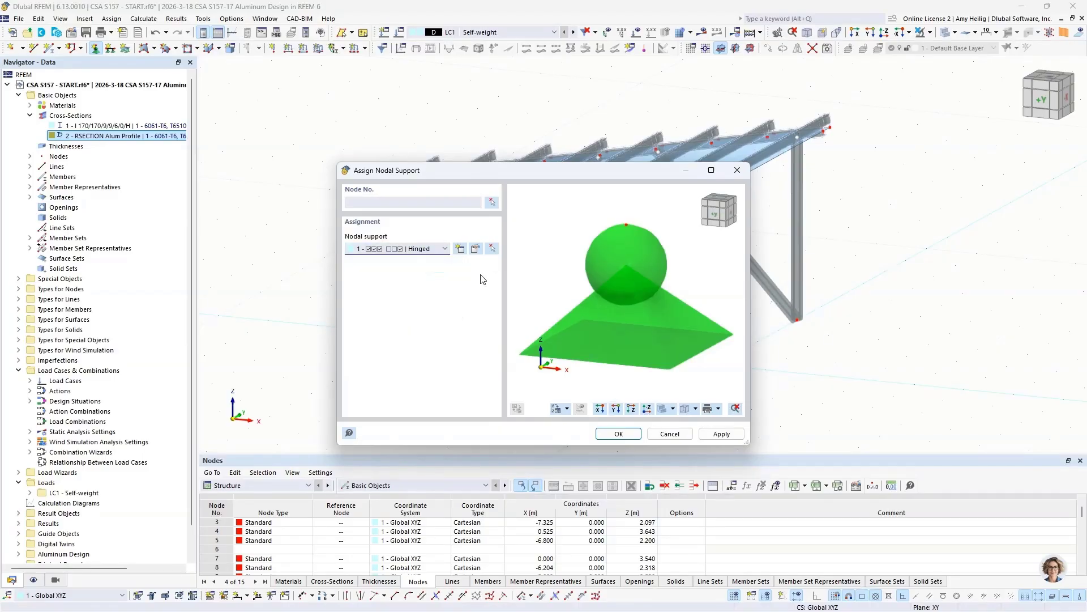
{"action": "left_click", "coordinate": [618, 434]}
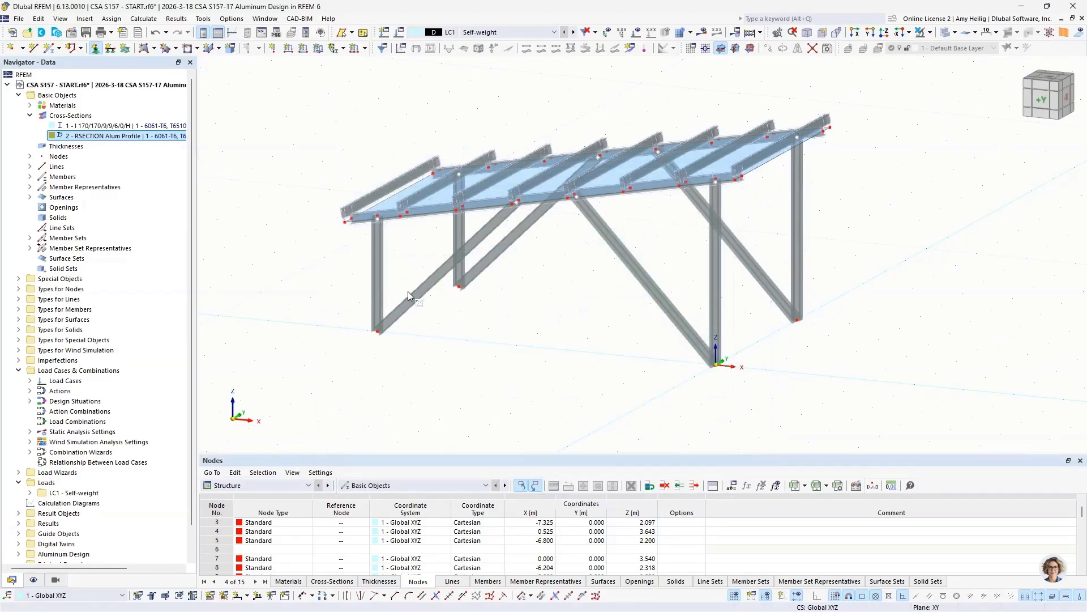
{"action": "left_click_drag", "start_coordinate": [340, 256], "coordinate": [880, 396]}
{"action": "key", "text": "Escape"}
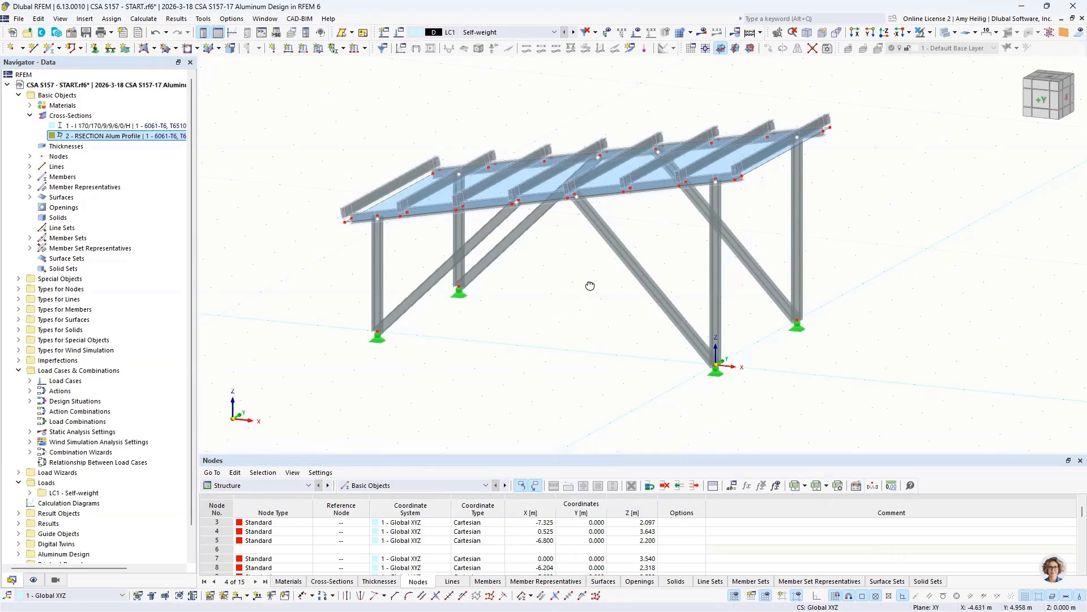
{"action": "middle_click_drag", "start_coordinate": [589, 287], "coordinate": [569, 299], "text": "ctrl"}
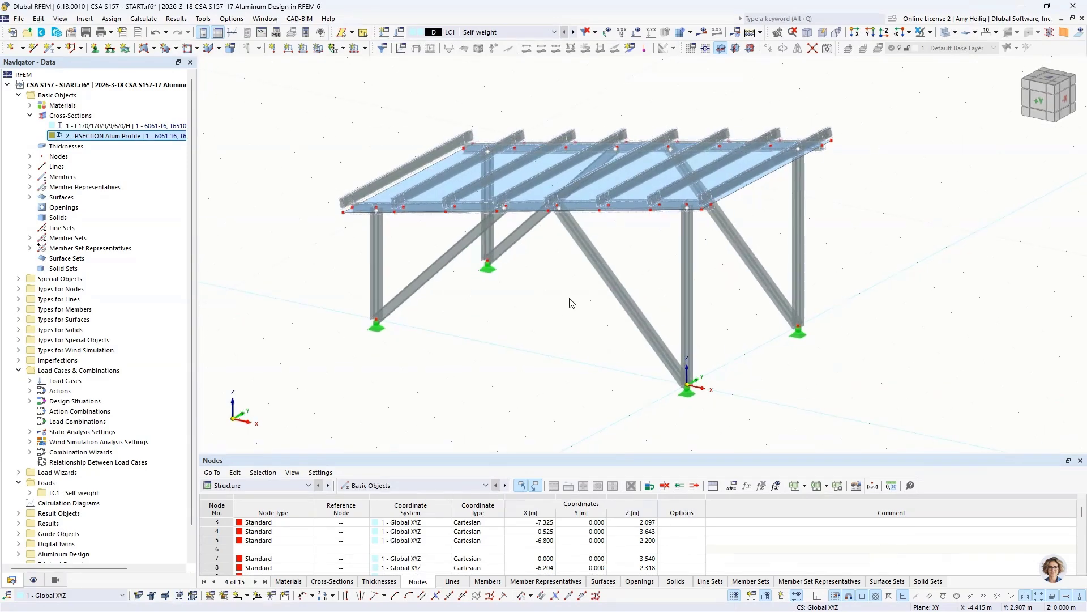
- Switch to the PowerPoint slide show to view the slide on designing members for shear with stiffeners
{"action": "key", "text": "super+Tab"}
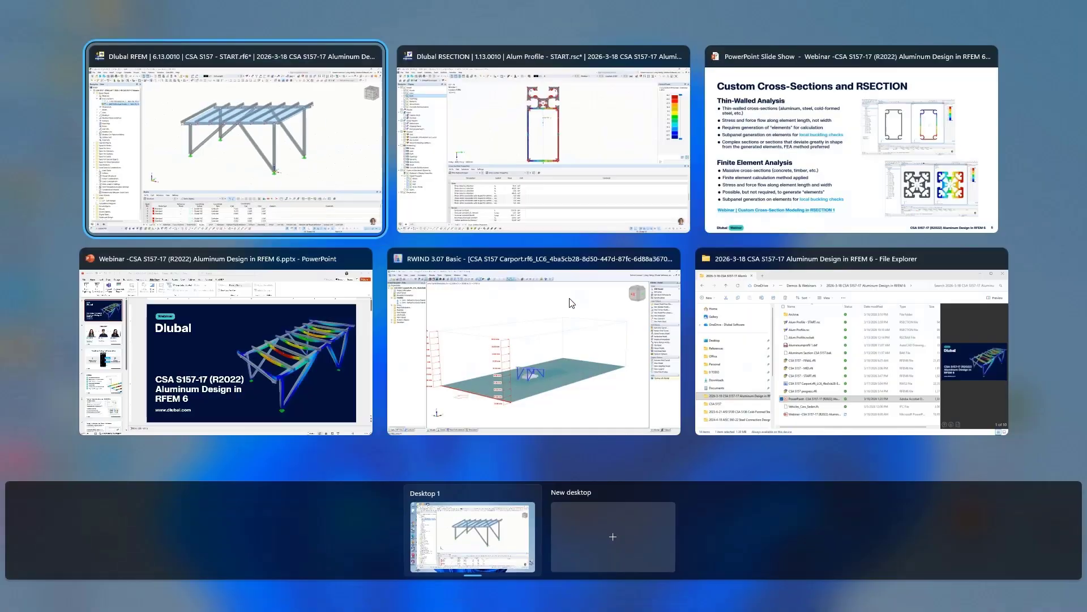
{"action": "left_click", "coordinate": [820, 132]}
{"action": "left_click", "coordinate": [820, 128]}
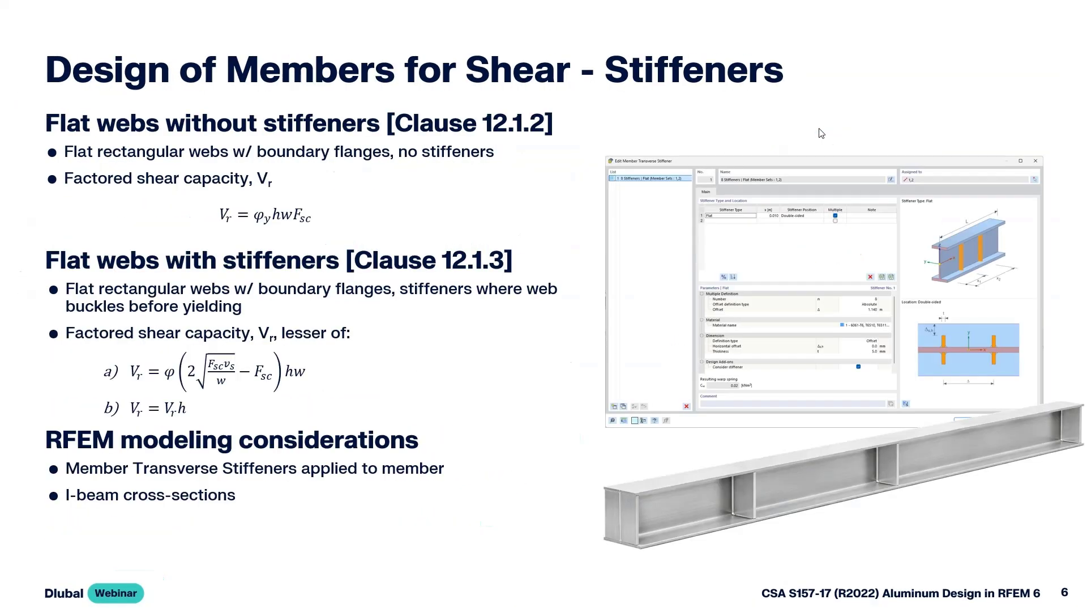
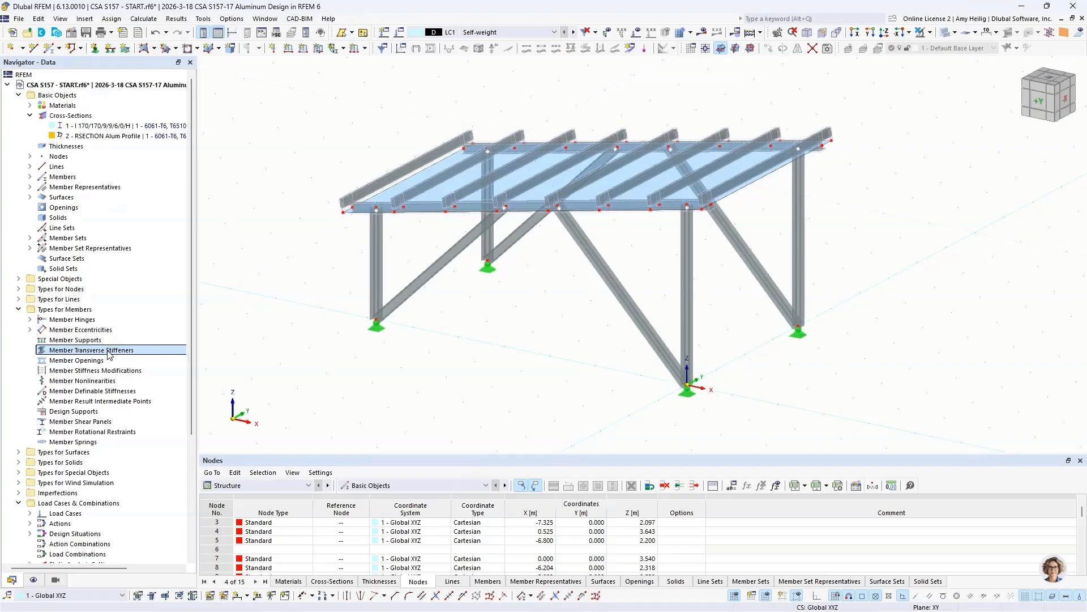
- Create a new member transverse stiffener definition and assign it to member sets 1 and 2, the two sloped roof beams
{"action": "double_click", "coordinate": [91, 350]}
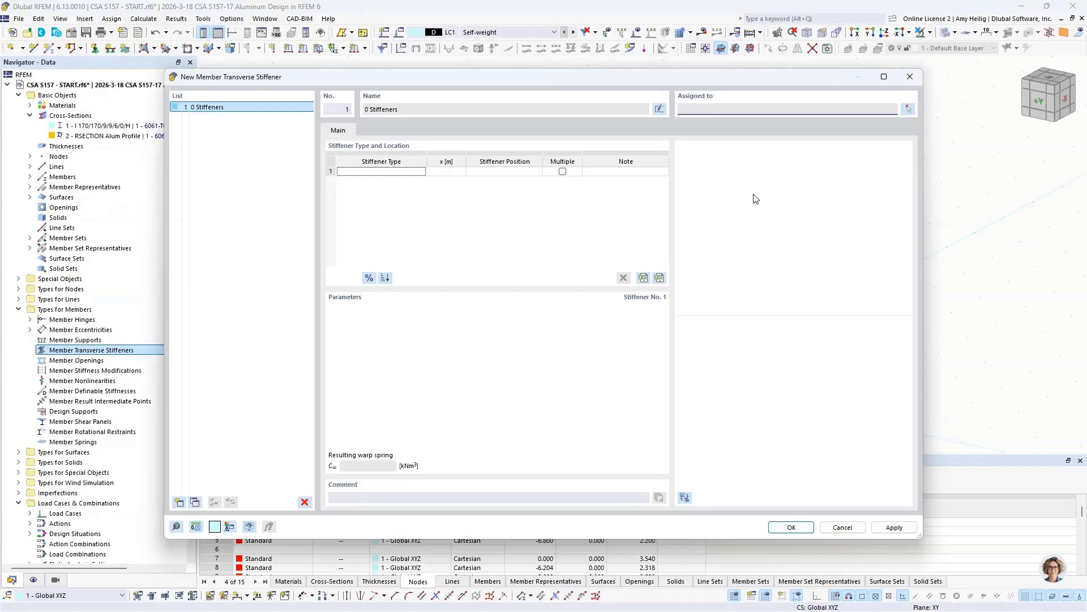
{"action": "left_click", "coordinate": [908, 111]}
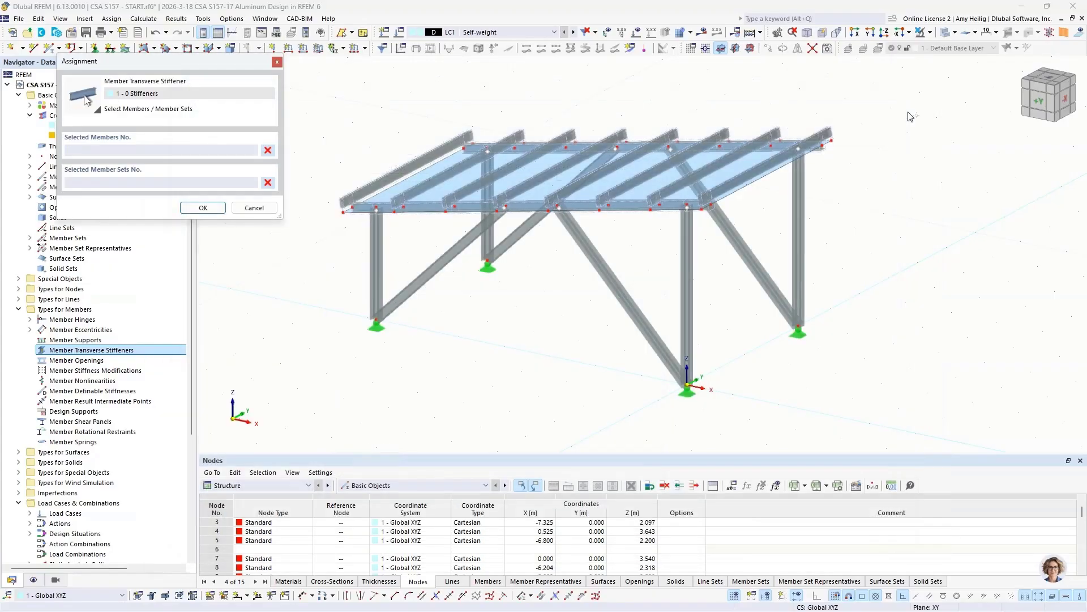
{"action": "scroll", "coordinate": [715, 211], "scroll_direction": "up", "scroll_amount": 6}
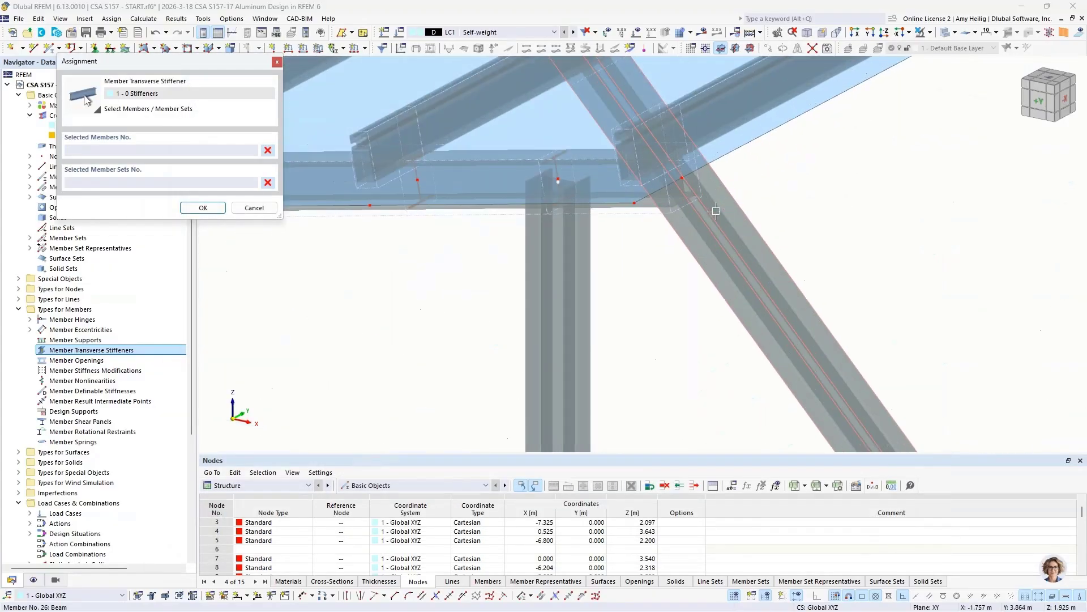
{"action": "scroll", "coordinate": [715, 211], "scroll_direction": "up", "scroll_amount": 2}
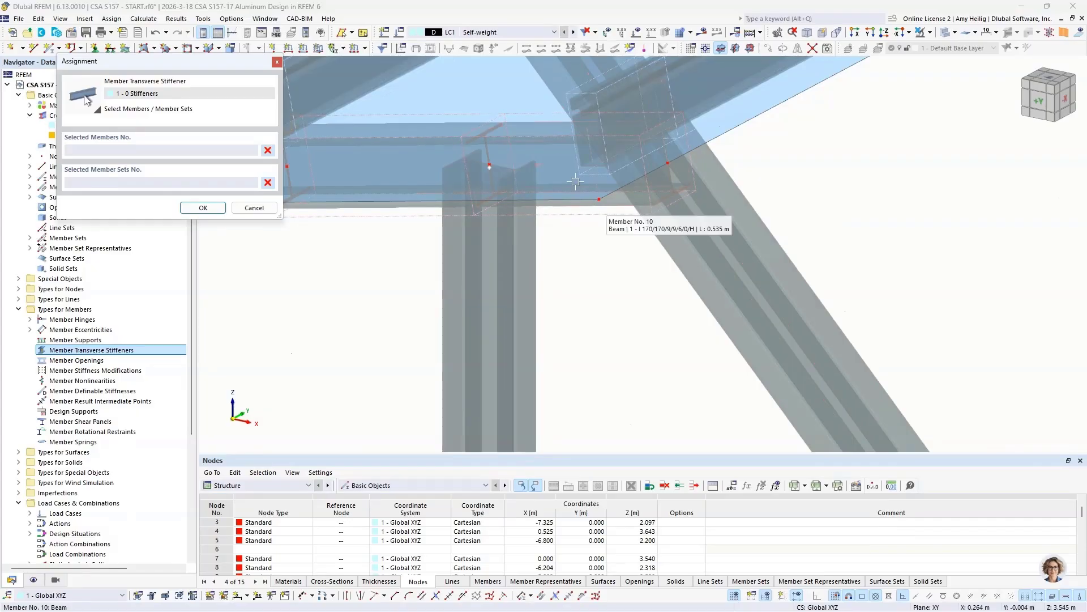
{"action": "left_click", "coordinate": [573, 214]}
{"action": "scroll", "coordinate": [573, 214], "scroll_direction": "down", "scroll_amount": 3}
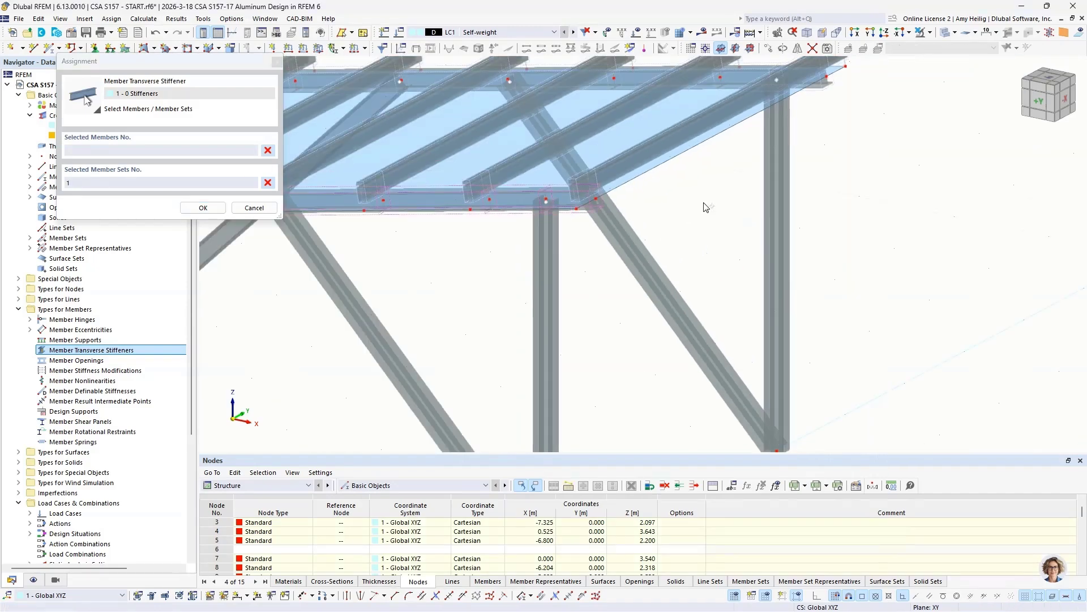
{"action": "middle_click_drag", "start_coordinate": [589, 238], "coordinate": [624, 261]}
{"action": "scroll", "coordinate": [699, 189], "scroll_direction": "up", "scroll_amount": 5}
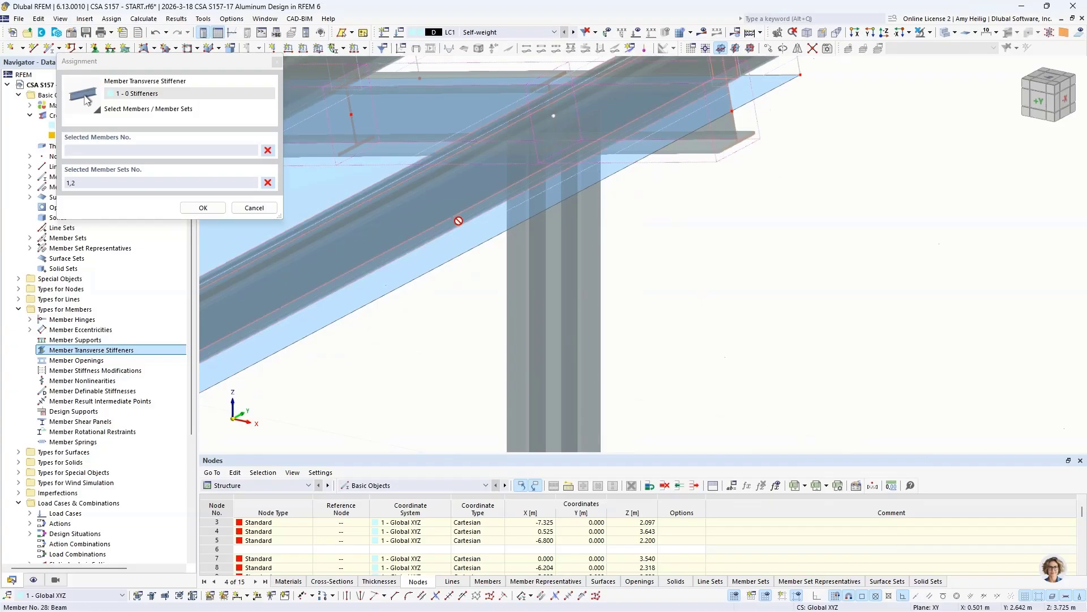
{"action": "key", "text": "Return"}
- Define a Flat stiffener at x = 0.0025 m and enable multiple stiffeners for it
{"action": "left_click", "coordinate": [403, 171]}
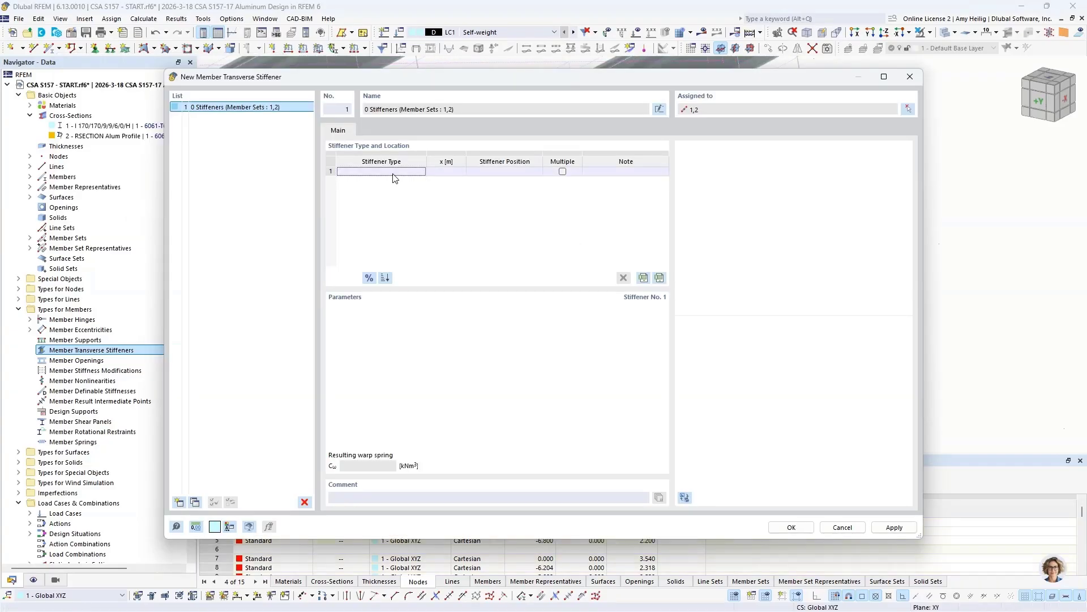
{"action": "left_click", "coordinate": [407, 174]}
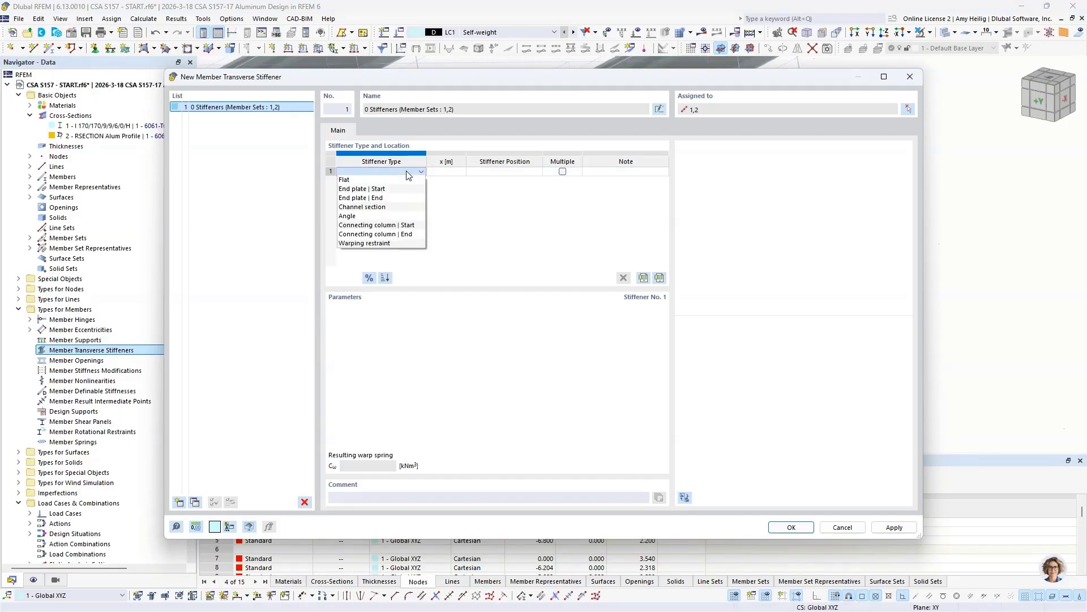
{"action": "left_click", "coordinate": [399, 180]}
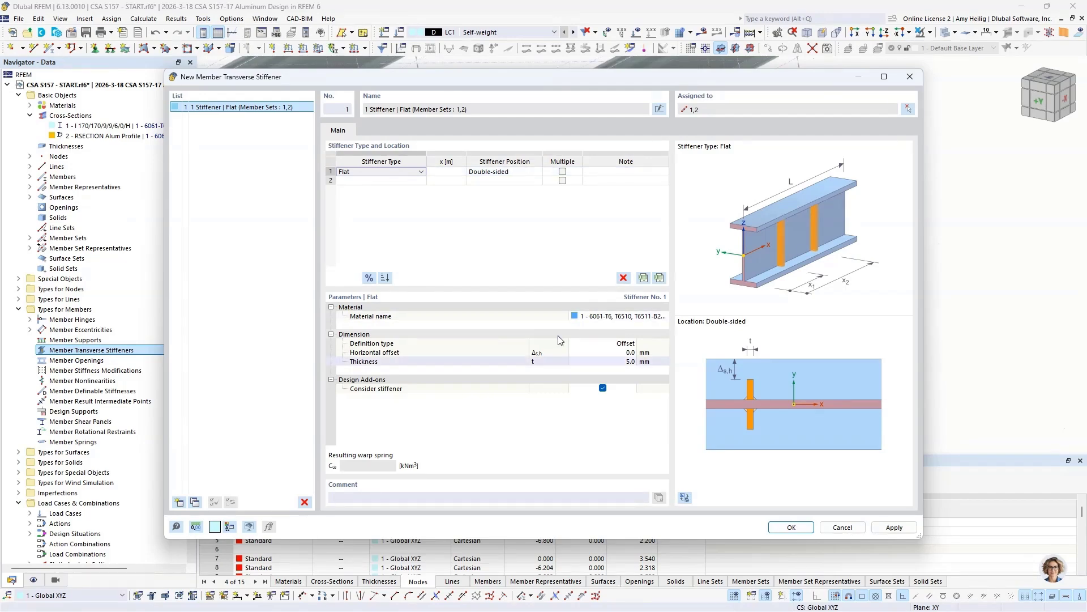
{"action": "left_click", "coordinate": [442, 171]}
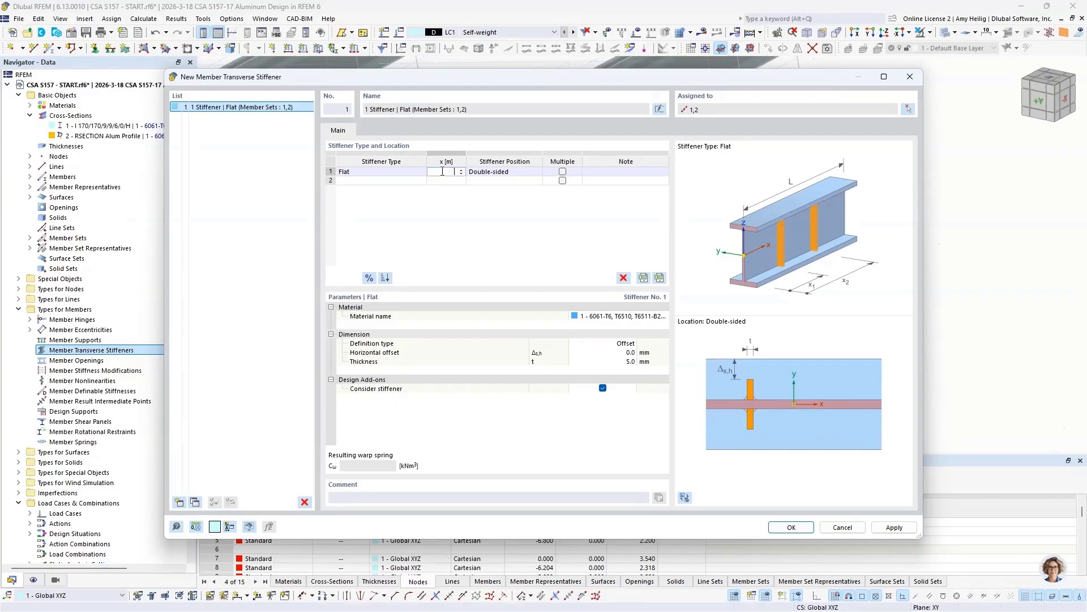
{"action": "type", "text": "0.0025"}
{"action": "left_click", "coordinate": [562, 172]}
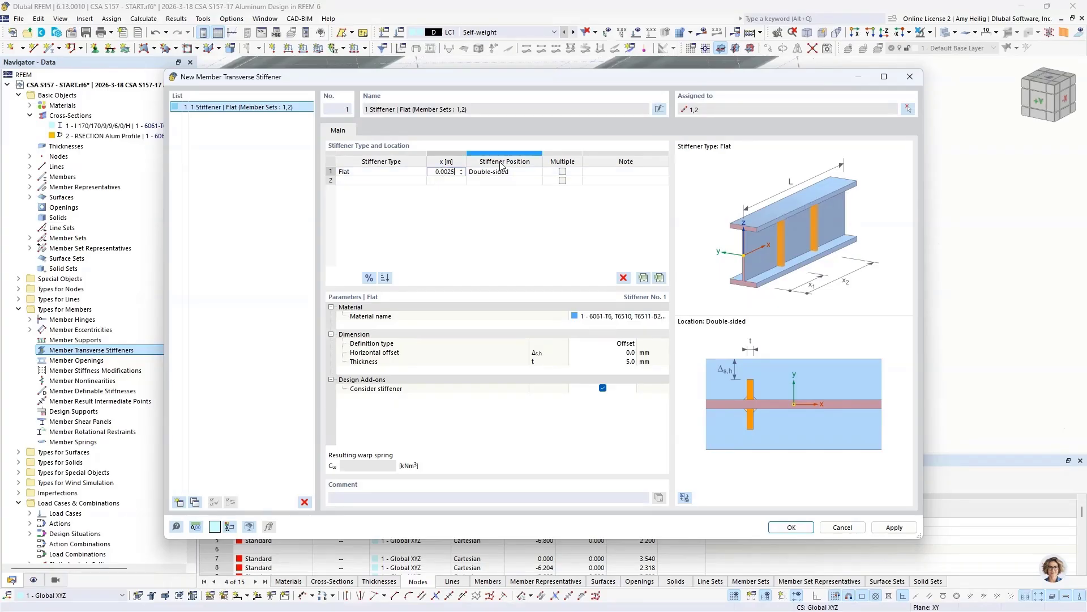
{"action": "left_click", "coordinate": [563, 172]}
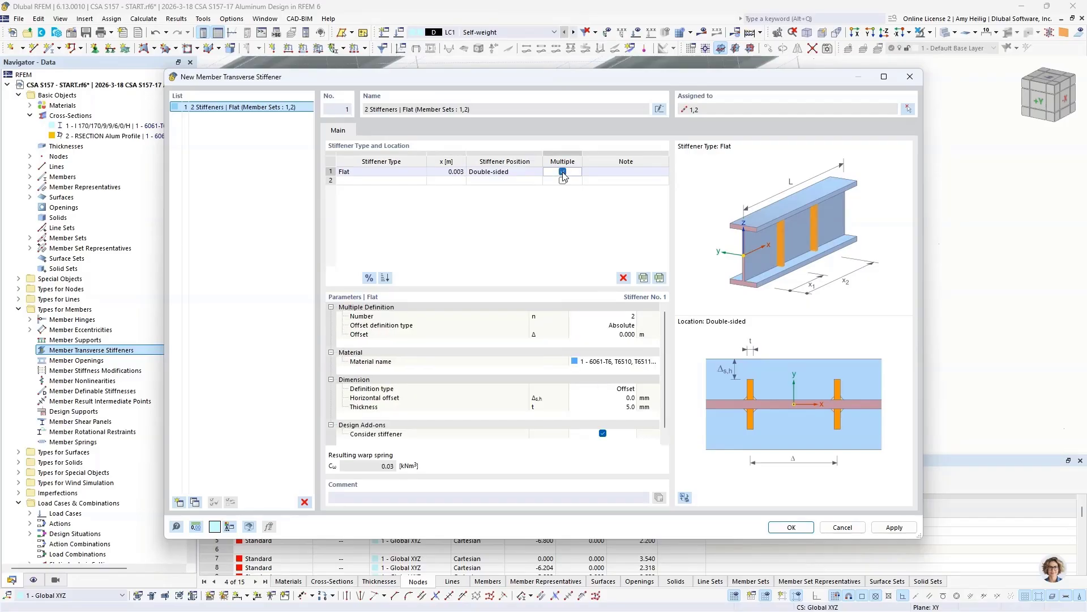
- Set the number of stiffeners to 8 with an offset of 1.142 m, preview them on the model and save the definition
{"action": "left_click", "coordinate": [621, 317]}
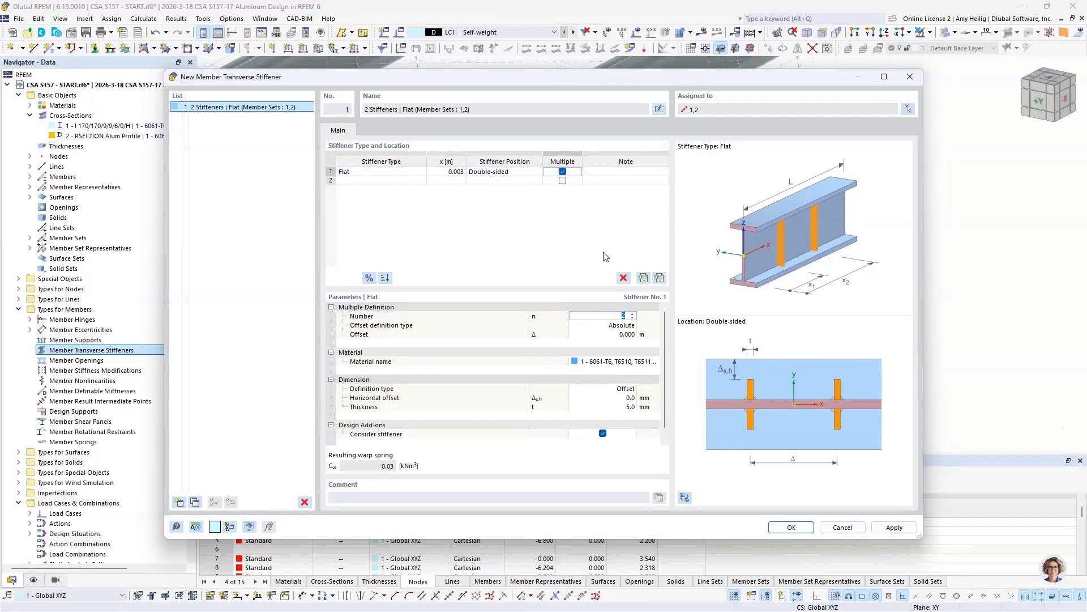
{"action": "type", "text": "8"}
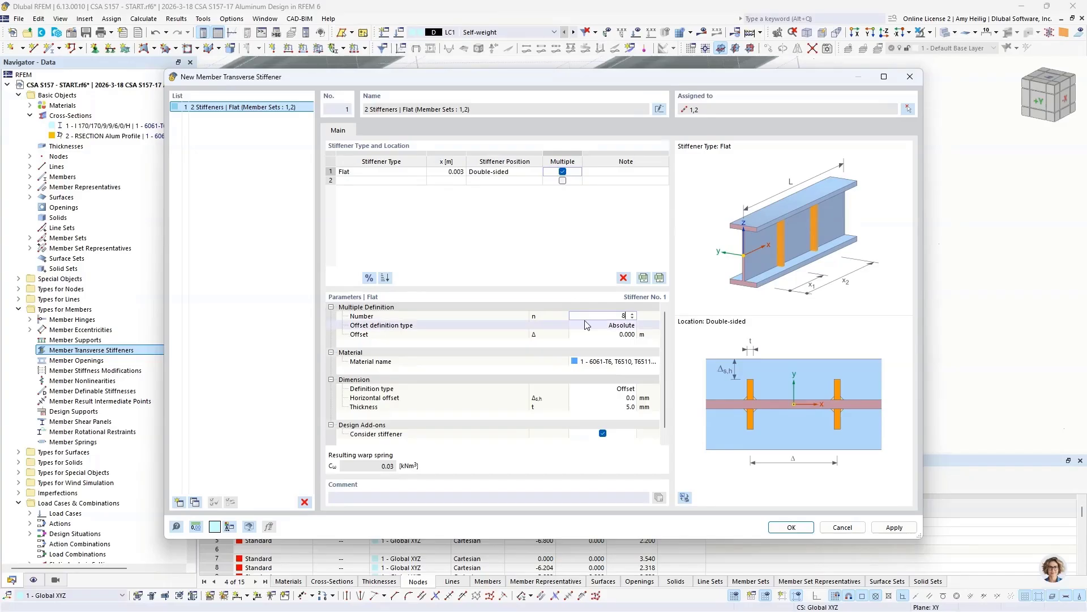
{"action": "left_click", "coordinate": [595, 335]}
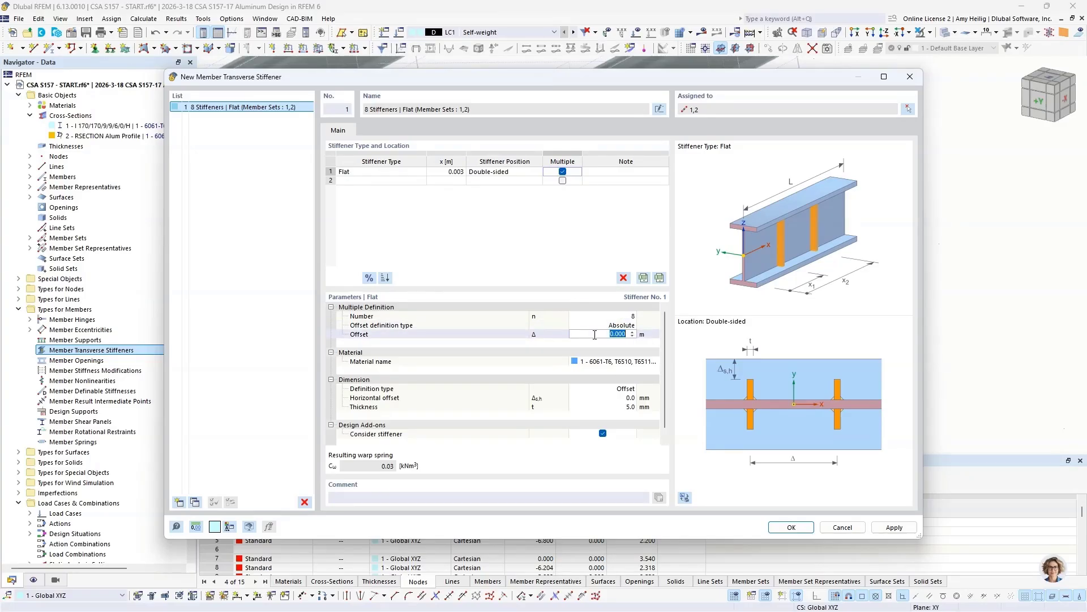
{"action": "type", "text": "1.142"}
{"action": "left_click", "coordinate": [600, 387]}
{"action": "left_click", "coordinate": [683, 497]}
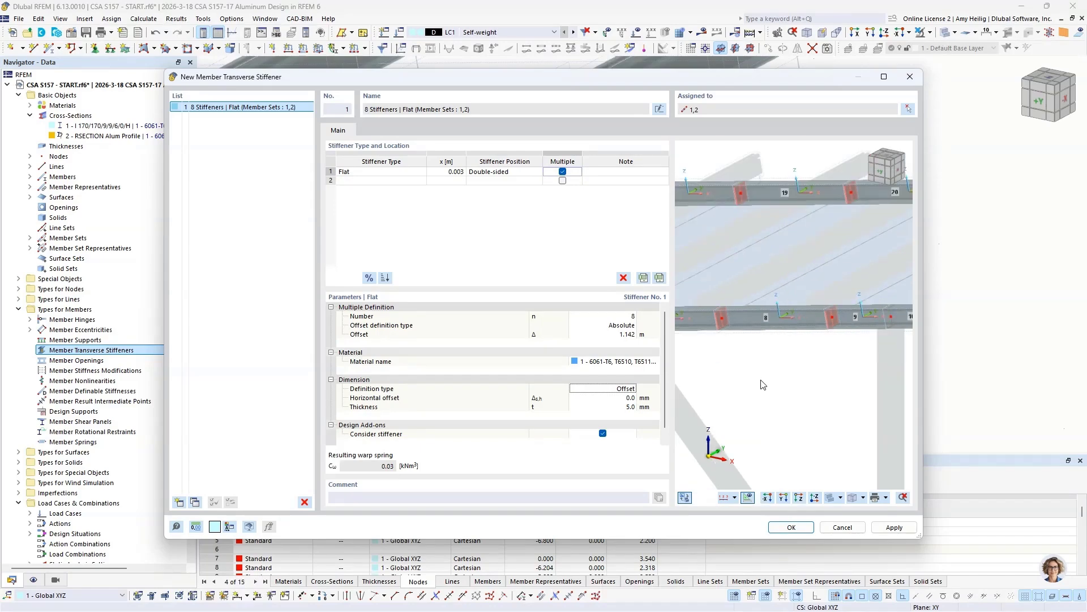
{"action": "left_click", "coordinate": [779, 526]}
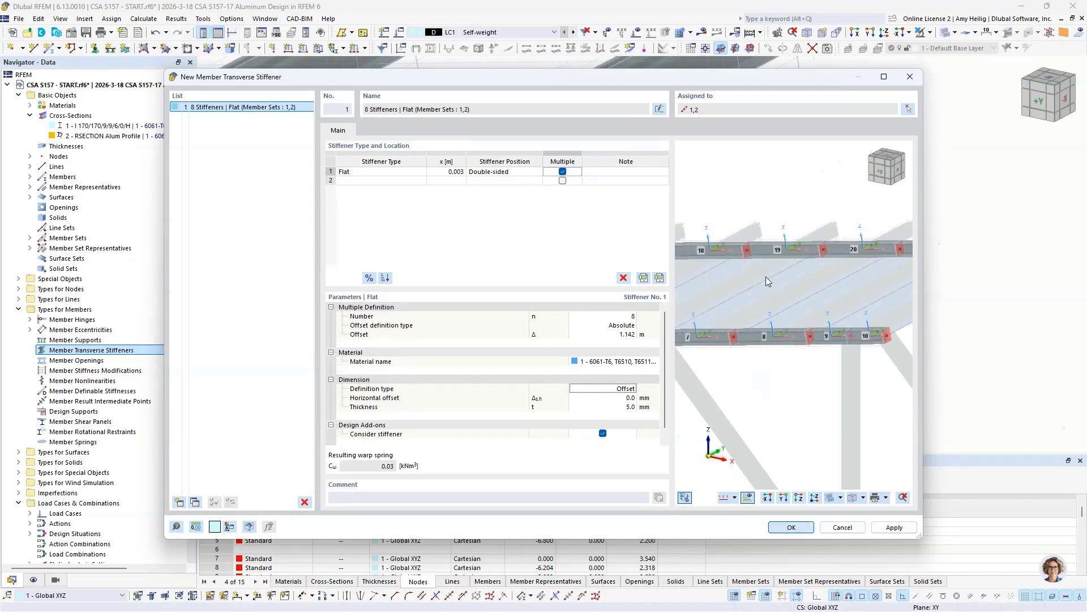
- Check the stiffener placement along both roof beams, and switch to the open model CSA S157 - MID.rf6
{"action": "scroll", "coordinate": [765, 277], "scroll_direction": "down", "scroll_amount": 6}
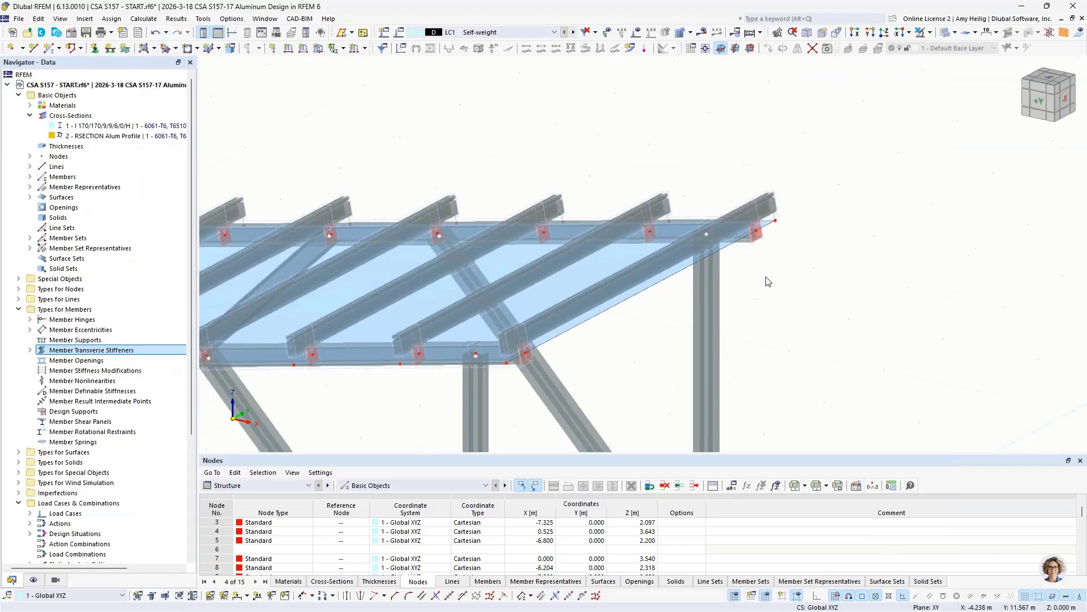
{"action": "middle_click_drag", "start_coordinate": [681, 329], "coordinate": [896, 220]}
{"action": "middle_click_drag", "start_coordinate": [583, 291], "coordinate": [687, 296]}
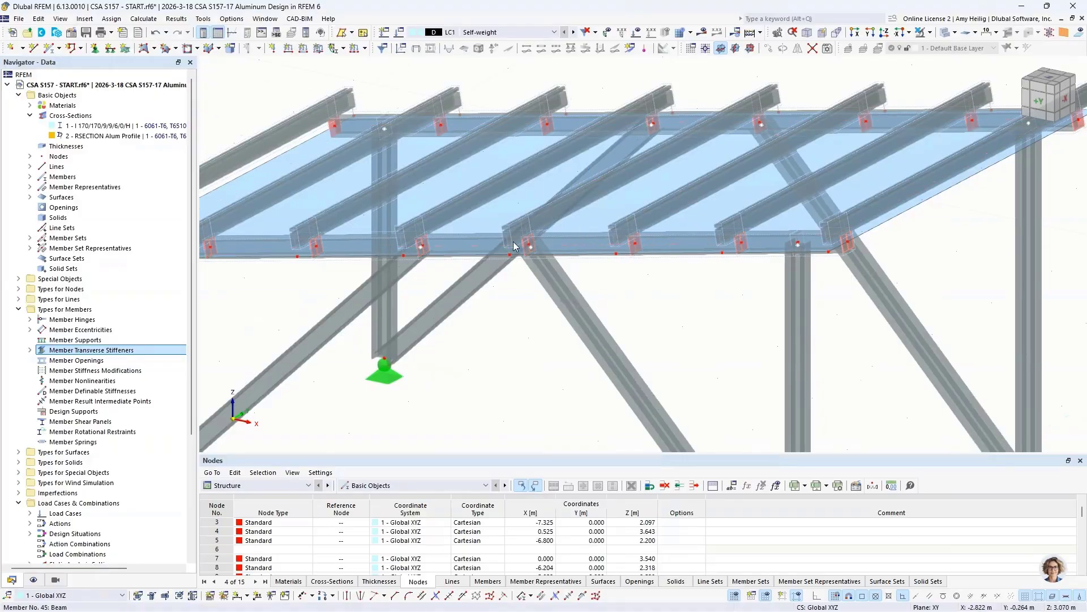
{"action": "scroll", "coordinate": [309, 282], "scroll_direction": "down", "scroll_amount": 3}
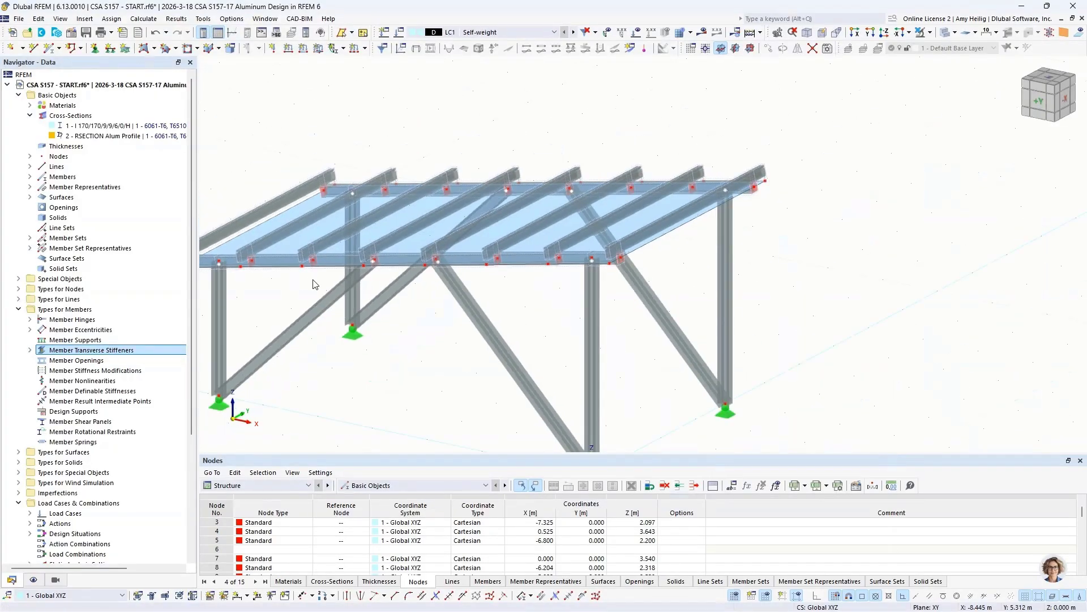
{"action": "middle_click_drag", "start_coordinate": [313, 285], "coordinate": [370, 249]}
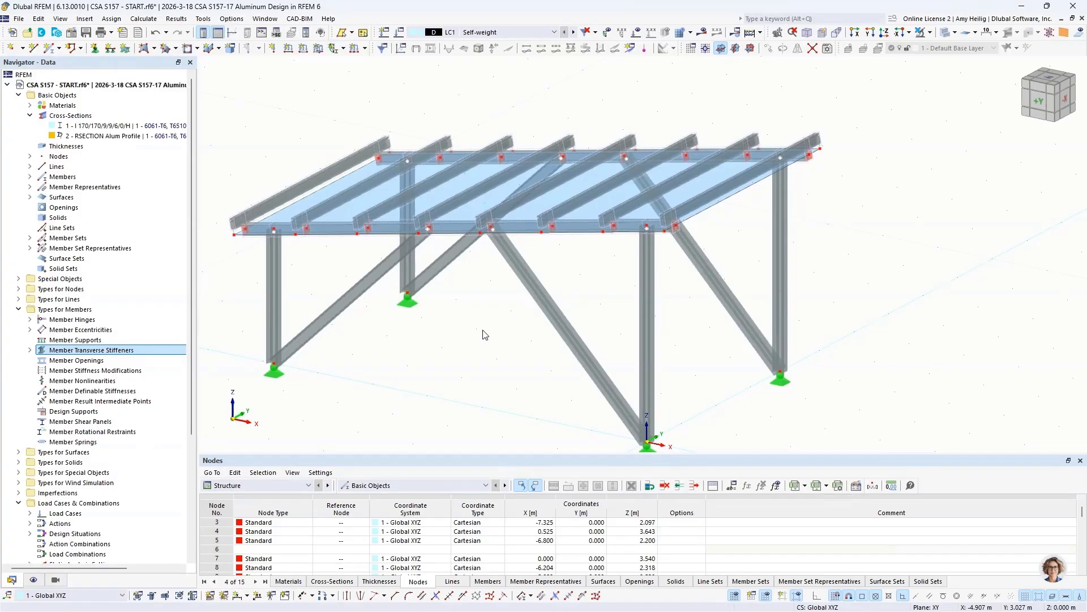
{"action": "left_click", "coordinate": [264, 19]}
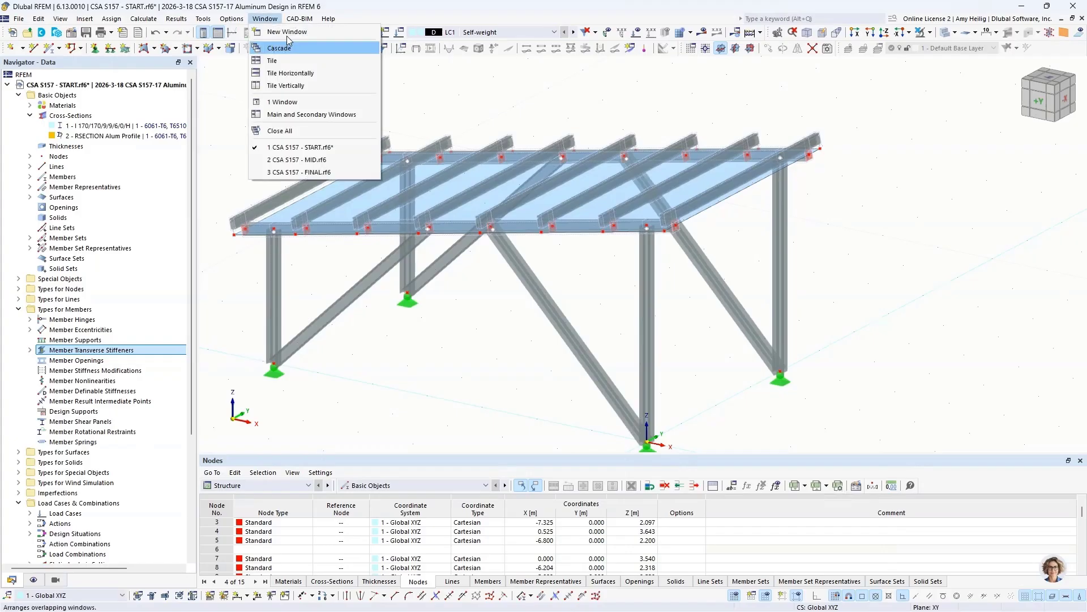
{"action": "left_click", "coordinate": [312, 159]}
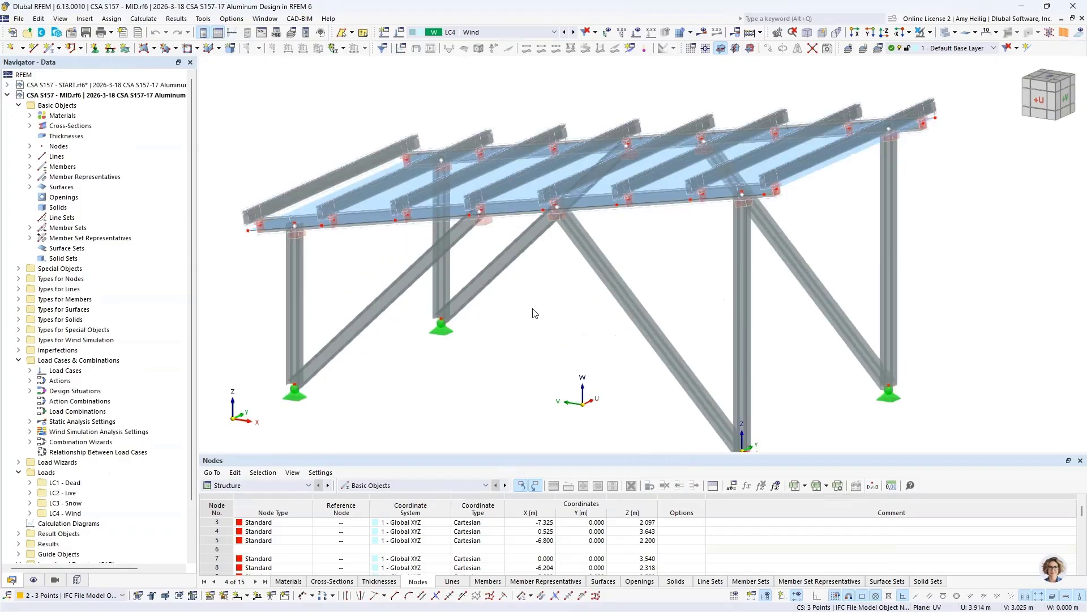
- Open all columns and diagonal braces for editing together, and toggle their design properties off and on to check the related settings
{"action": "middle_click_drag", "start_coordinate": [534, 313], "coordinate": [566, 301], "text": "ctrl"}
{"action": "left_click_drag", "start_coordinate": [864, 316], "coordinate": [293, 285]}
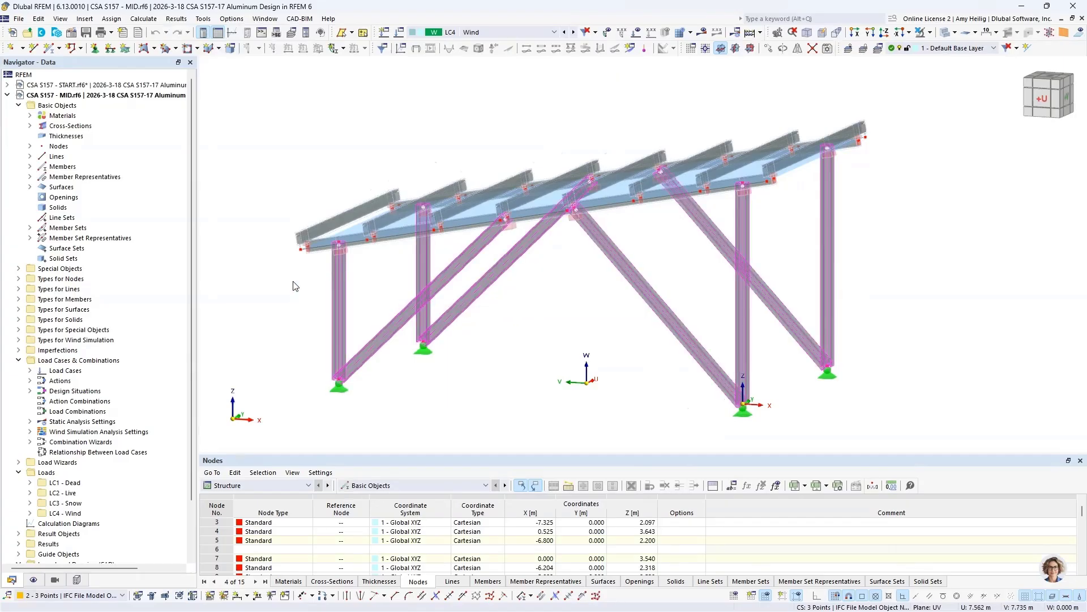
{"action": "double_click", "coordinate": [339, 292]}
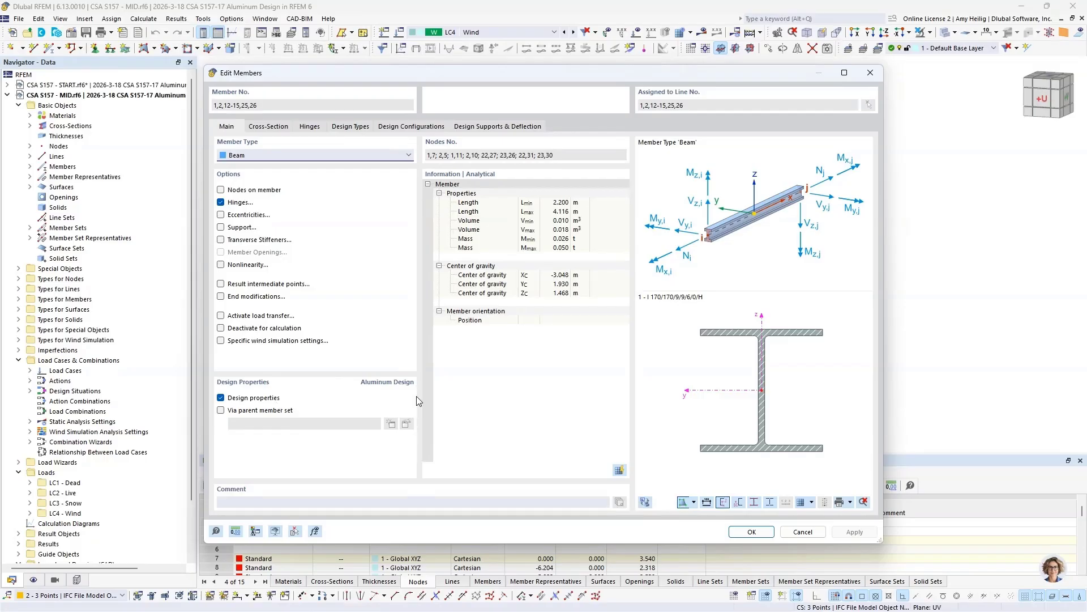
{"action": "left_click", "coordinate": [222, 400]}
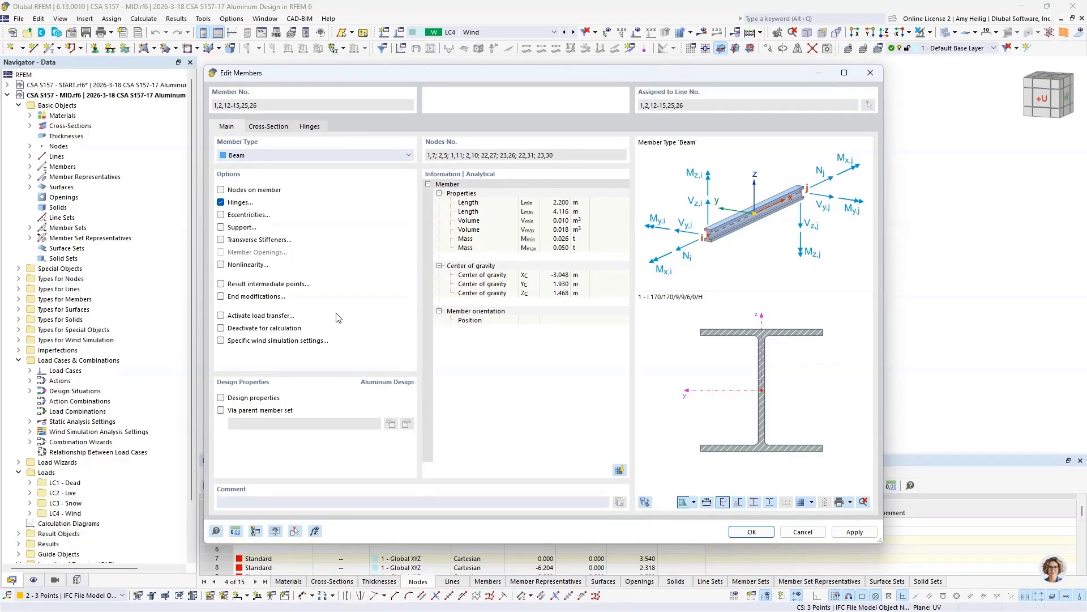
{"action": "left_click", "coordinate": [221, 398]}
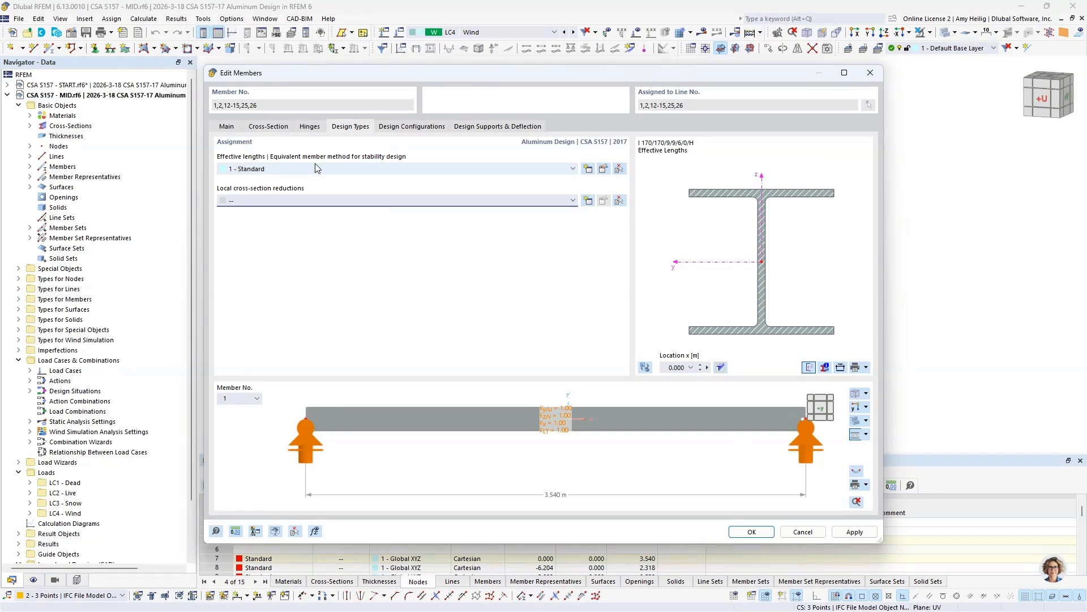
- Review the columns' and braces' effective lengths on the model, try lateral-torsional buckling acc. to Chapter 11.3, check nodal supports, and discard changes
{"action": "left_click", "coordinate": [604, 168]}
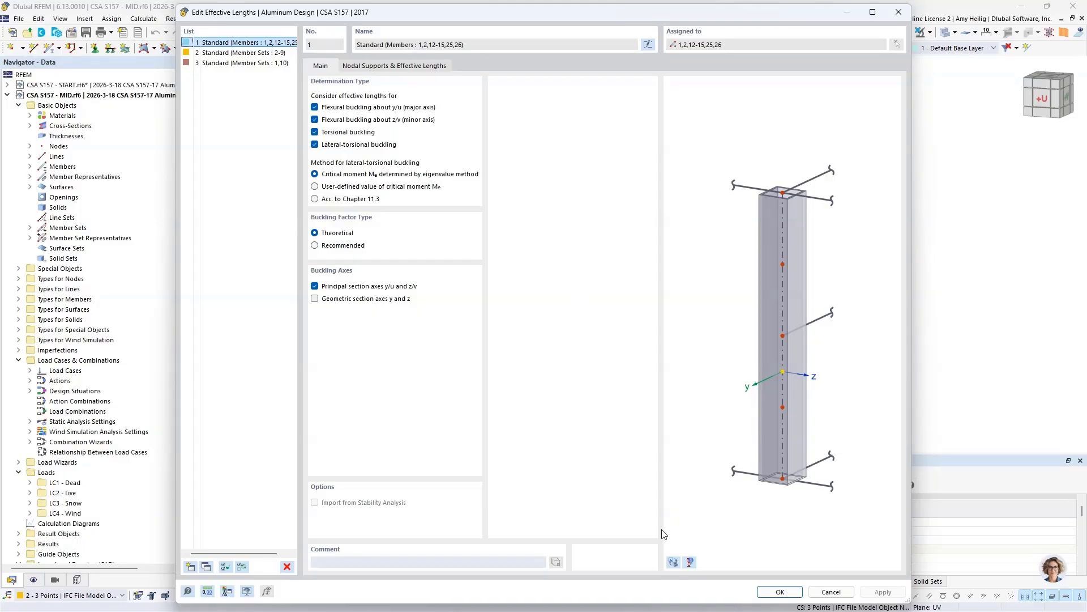
{"action": "left_click", "coordinate": [673, 562]}
{"action": "scroll", "coordinate": [704, 331], "scroll_direction": "up", "scroll_amount": 5}
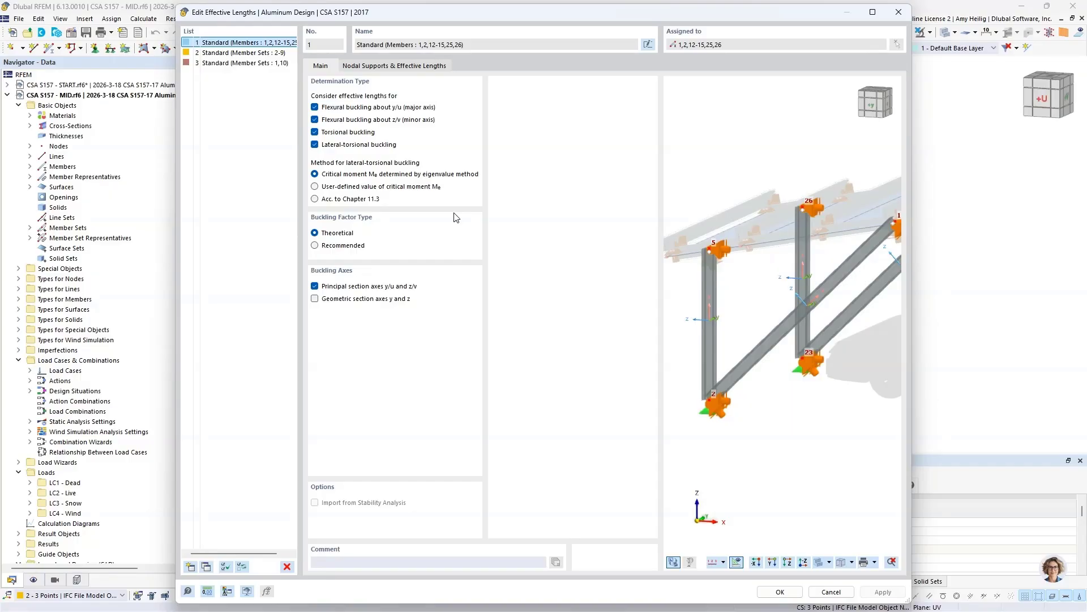
{"action": "left_click", "coordinate": [315, 198]}
{"action": "left_click", "coordinate": [420, 66]}
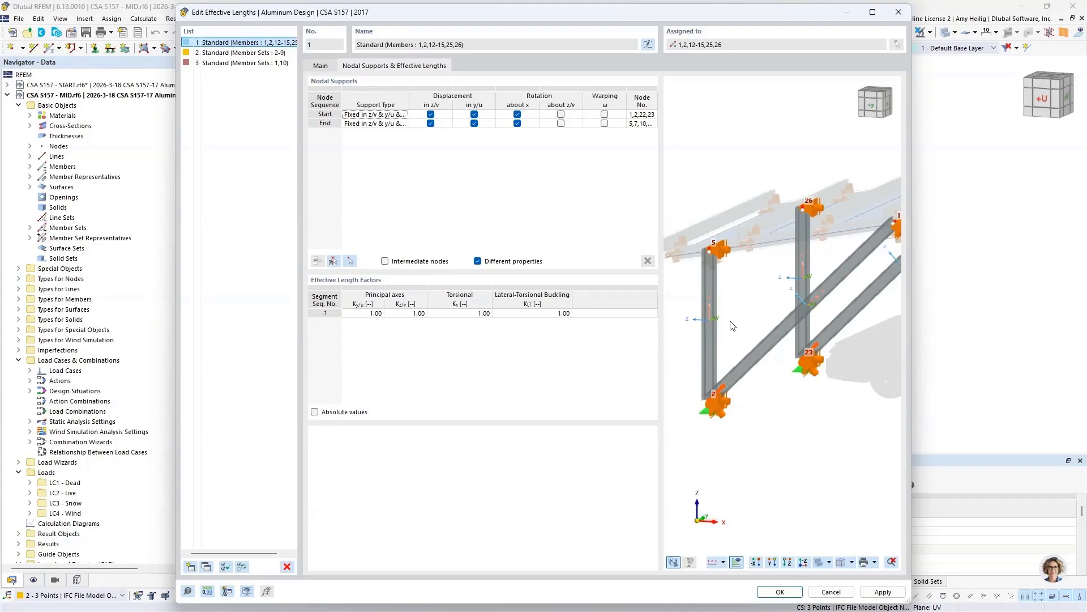
{"action": "scroll", "coordinate": [728, 314], "scroll_direction": "up", "scroll_amount": 4}
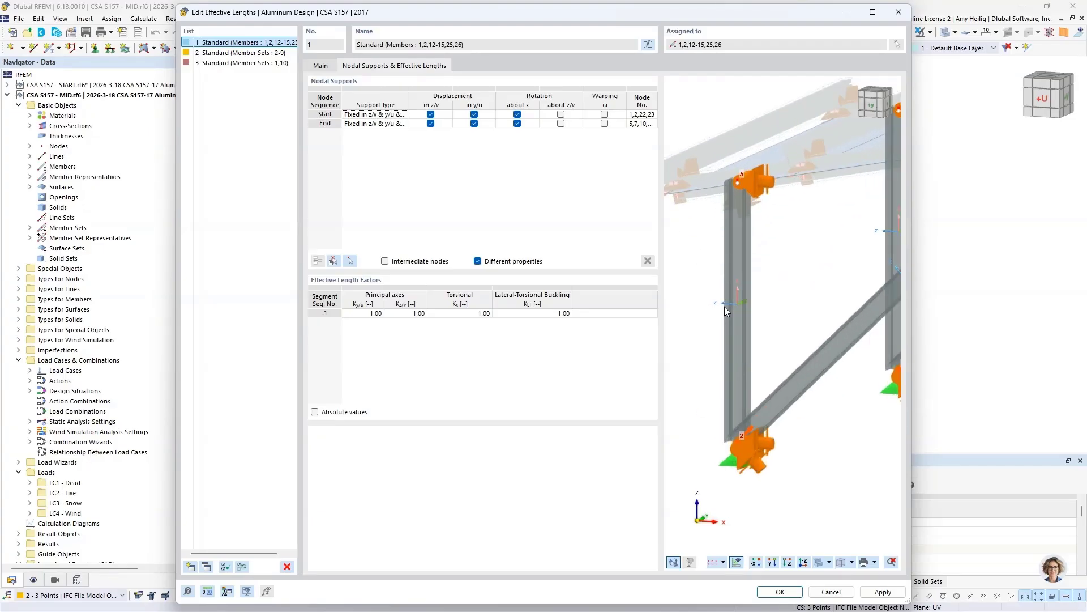
{"action": "scroll", "coordinate": [724, 307], "scroll_direction": "up", "scroll_amount": 1}
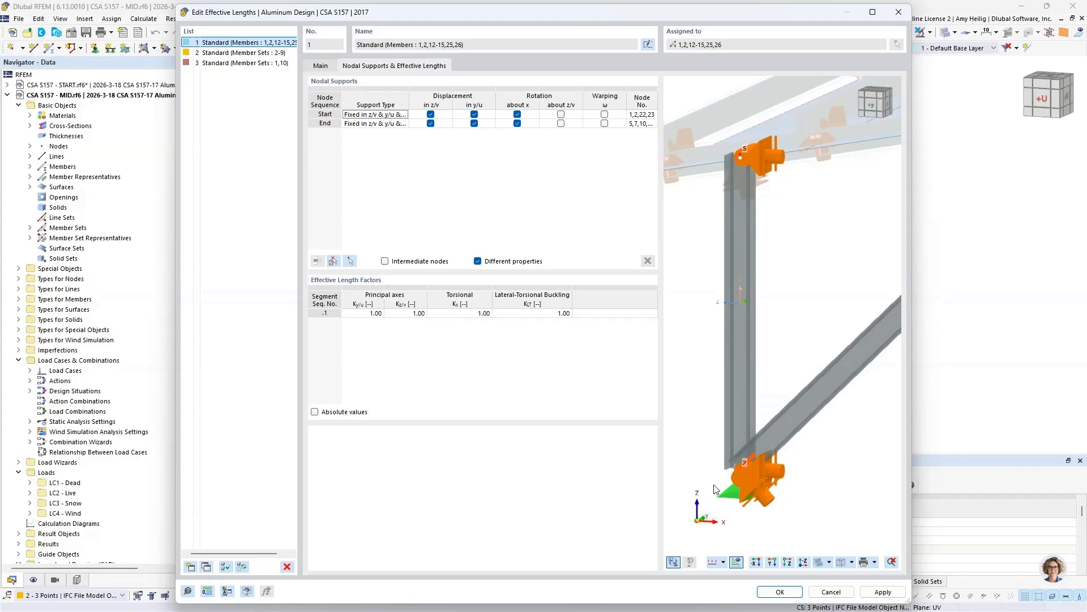
{"action": "left_click", "coordinate": [831, 591]}
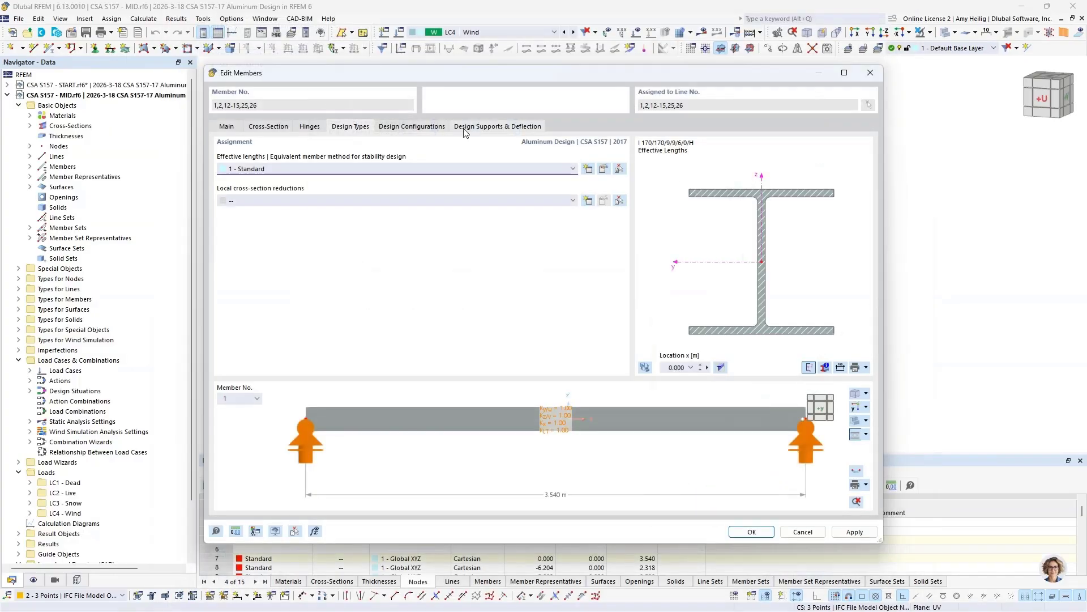
- Try a new local cross-section reduction of type Design Parameters for the columns and braces, and discard it
{"action": "left_click", "coordinate": [310, 205]}
{"action": "left_click", "coordinate": [300, 218]}
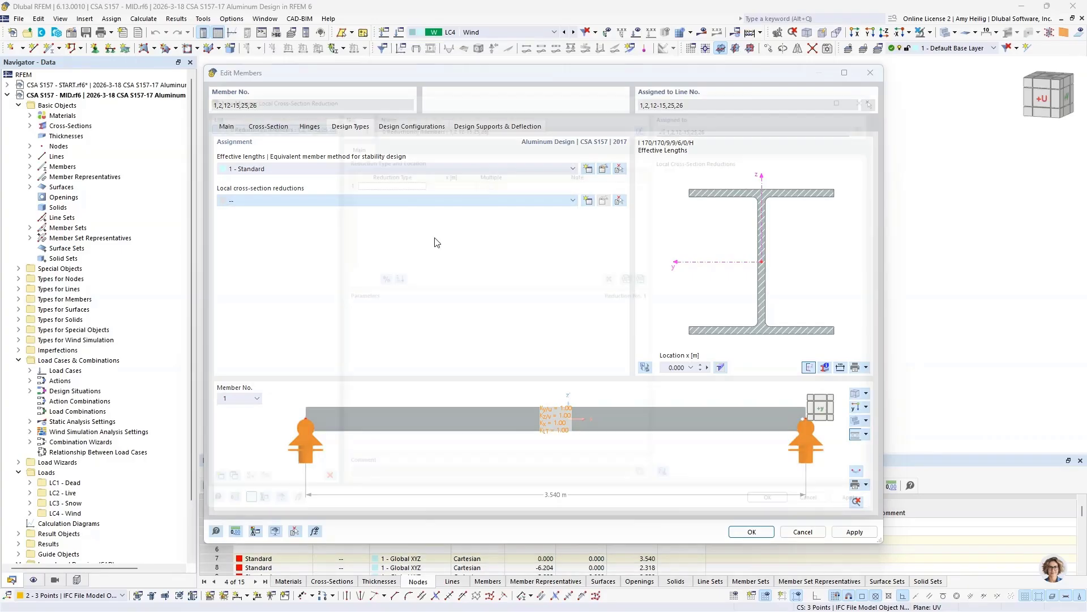
{"action": "left_click", "coordinate": [388, 171]}
{"action": "left_click", "coordinate": [389, 172]}
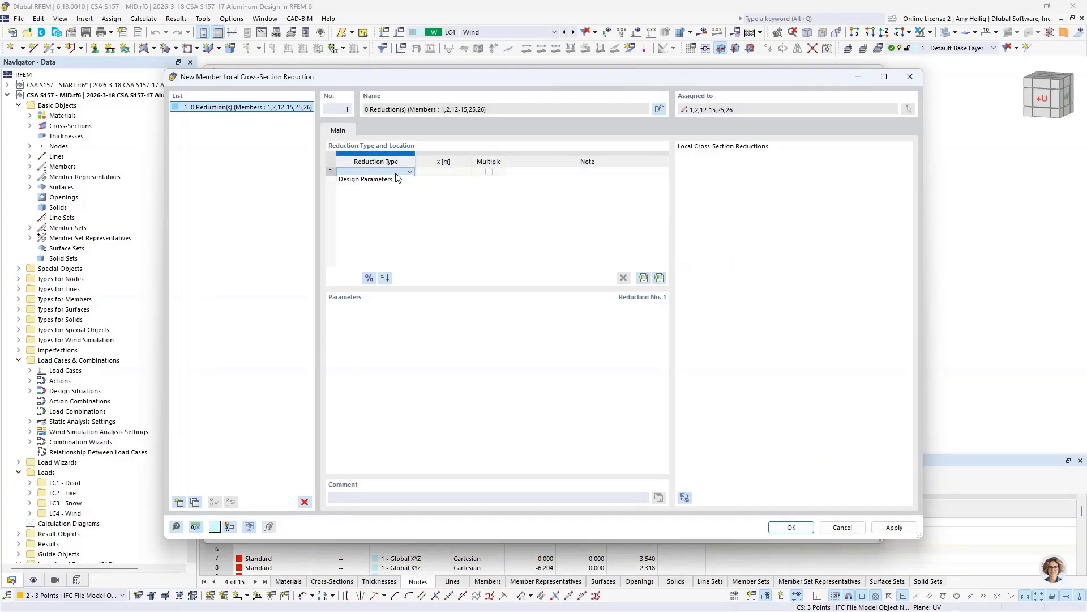
{"action": "left_click", "coordinate": [396, 184]}
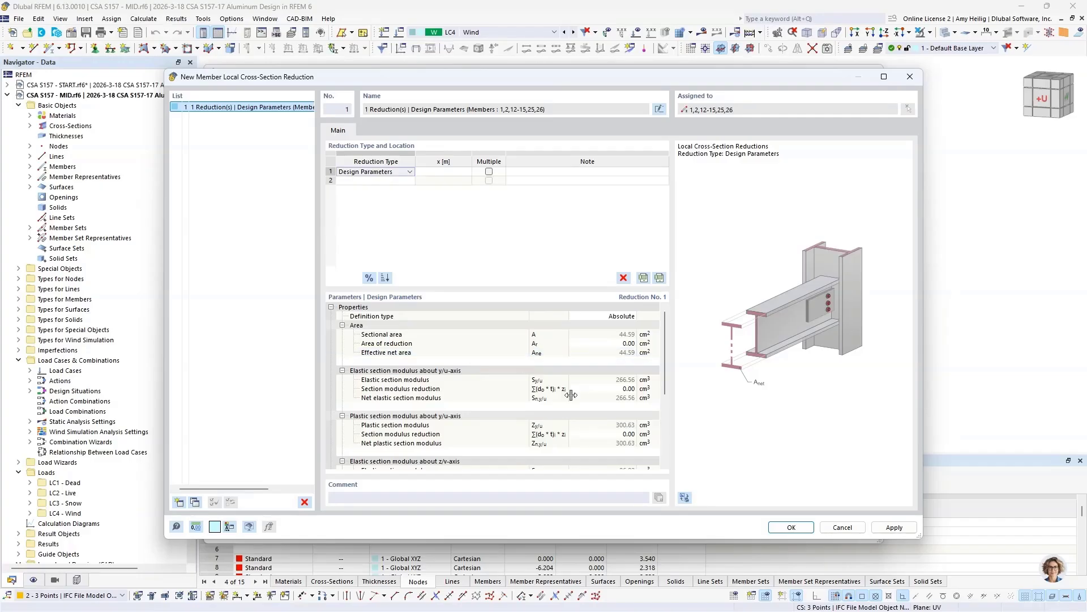
{"action": "left_click", "coordinate": [844, 527]}
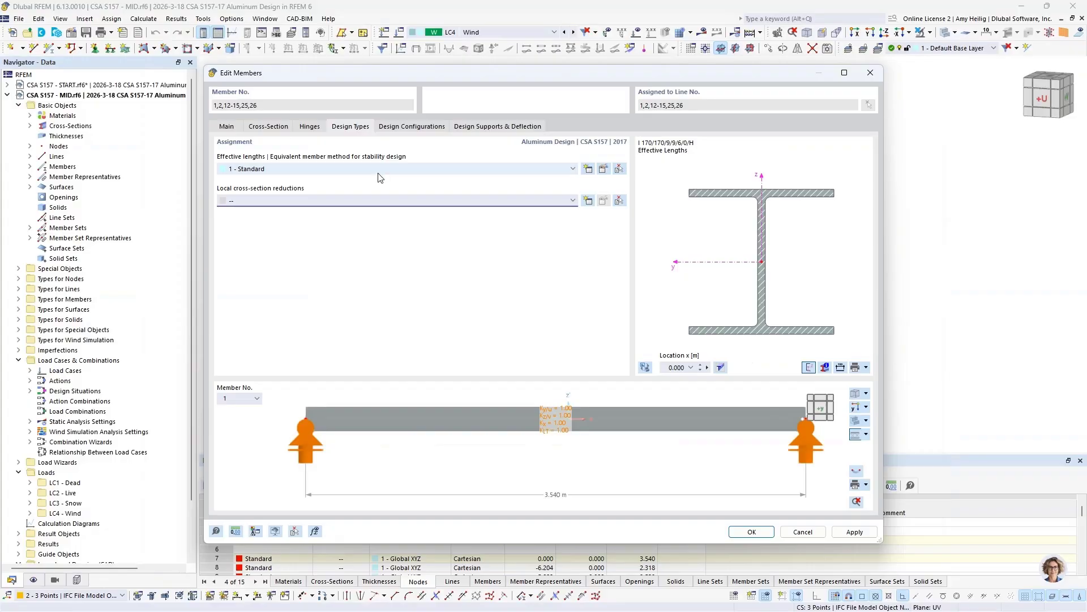
- Review the default ultimate and serviceability configurations assigned to the columns and braces, including the cantilever deflection limit
{"action": "left_click", "coordinate": [405, 127]}
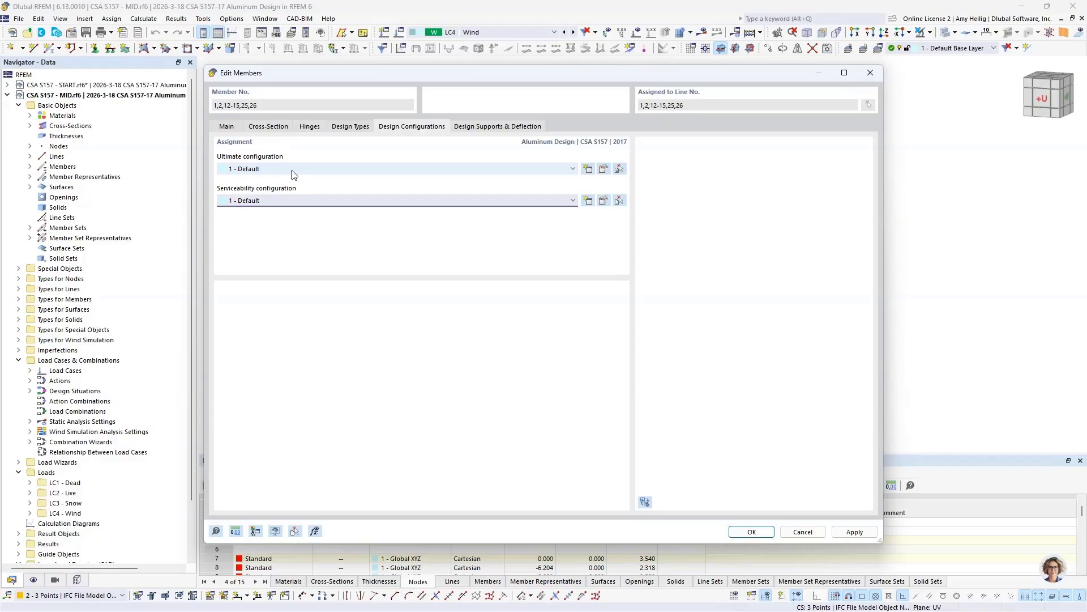
{"action": "left_click", "coordinate": [604, 170]}
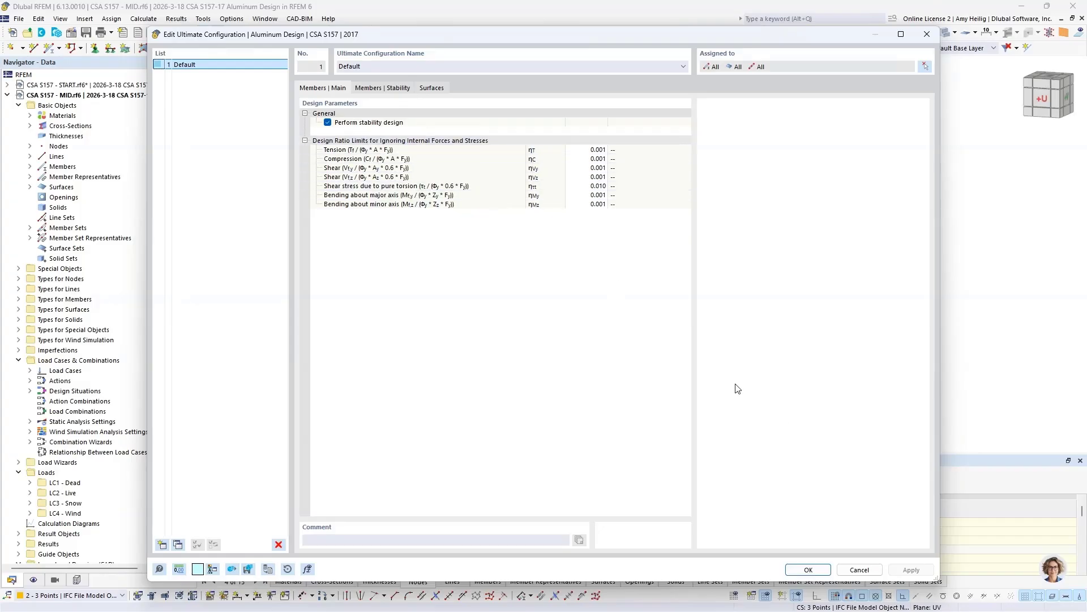
{"action": "left_click", "coordinate": [858, 569]}
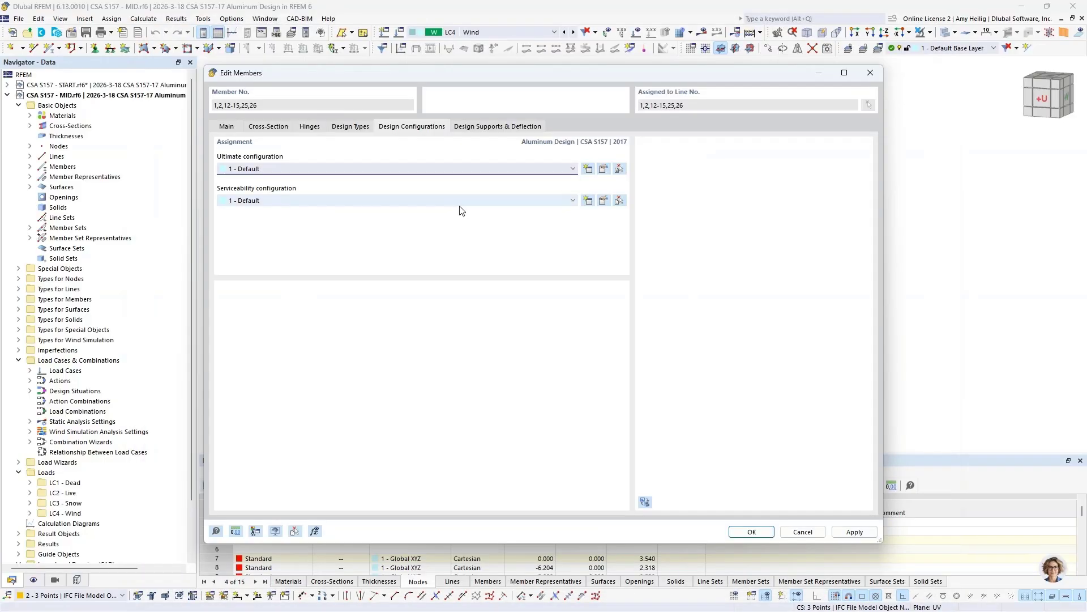
{"action": "left_click", "coordinate": [604, 202]}
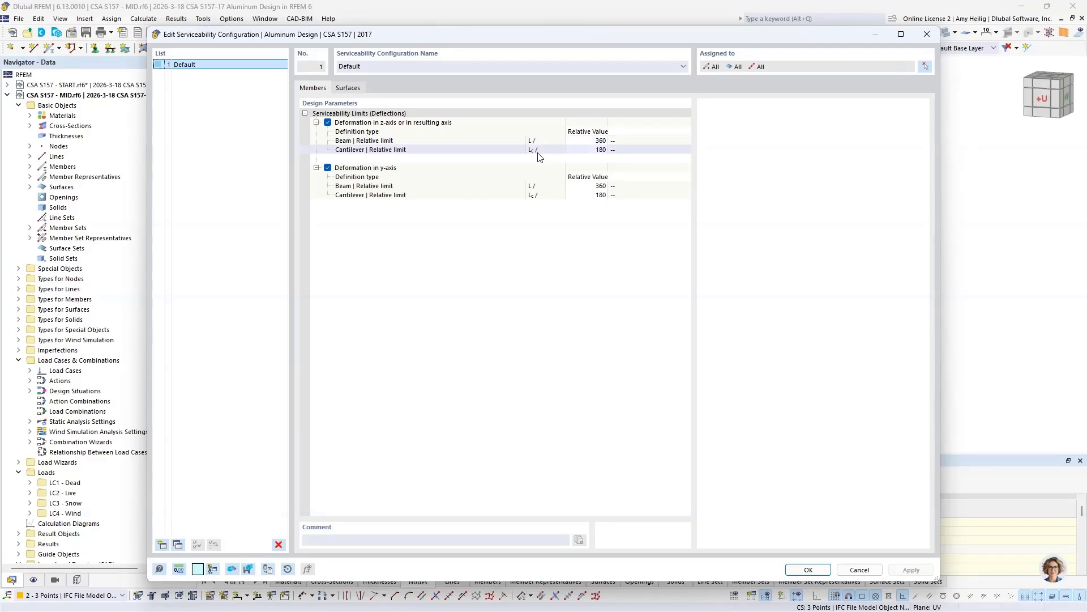
{"action": "left_click", "coordinate": [601, 150]}
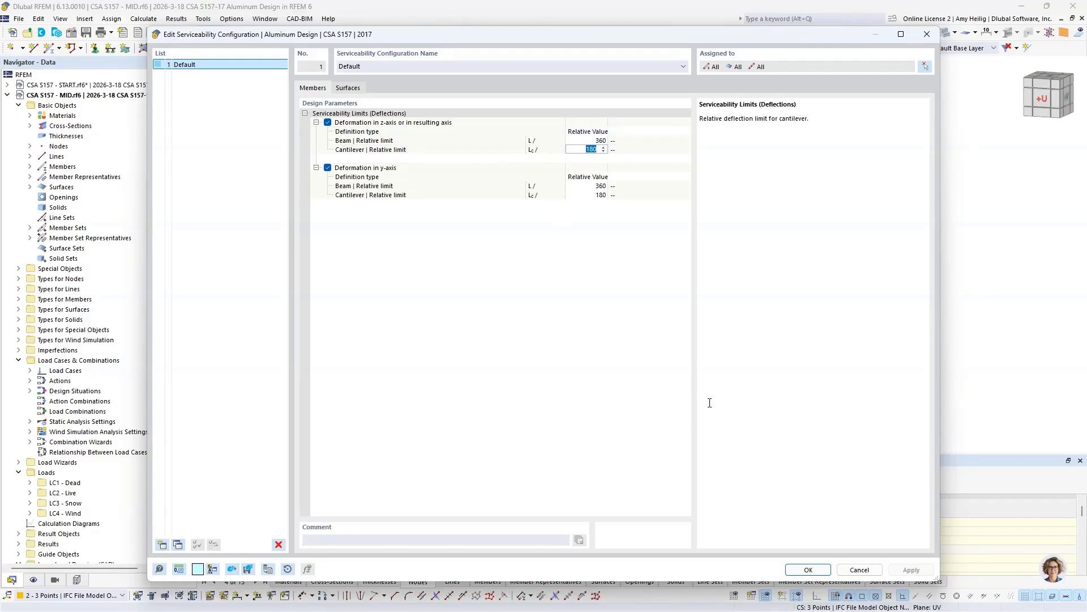
{"action": "left_click", "coordinate": [861, 573]}
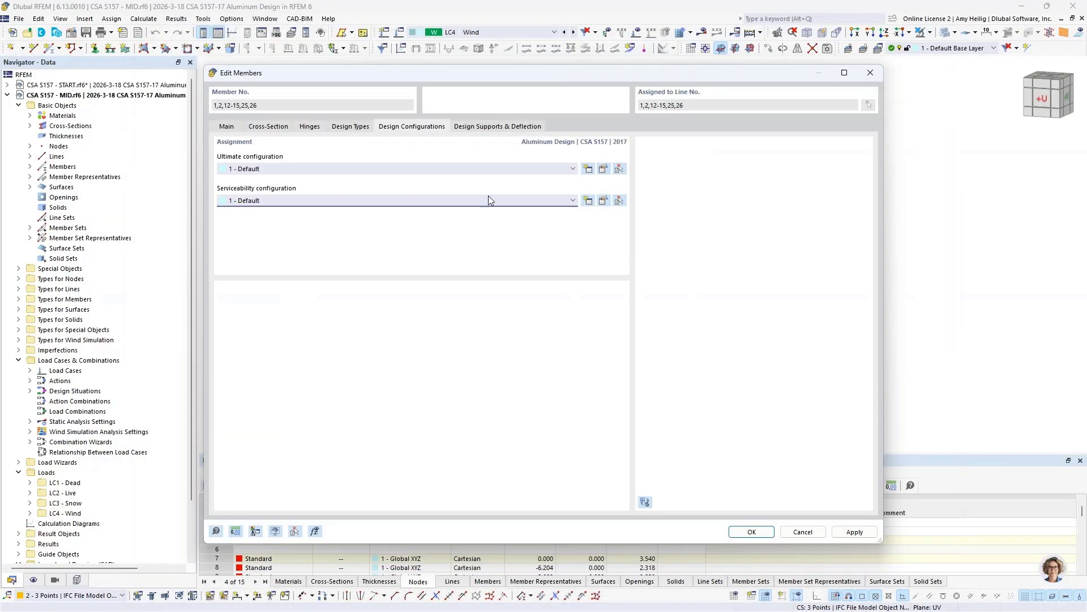
- Review the design support and deflection analysis options for the columns and braces, and close member editing without saving
{"action": "left_click", "coordinate": [487, 128]}
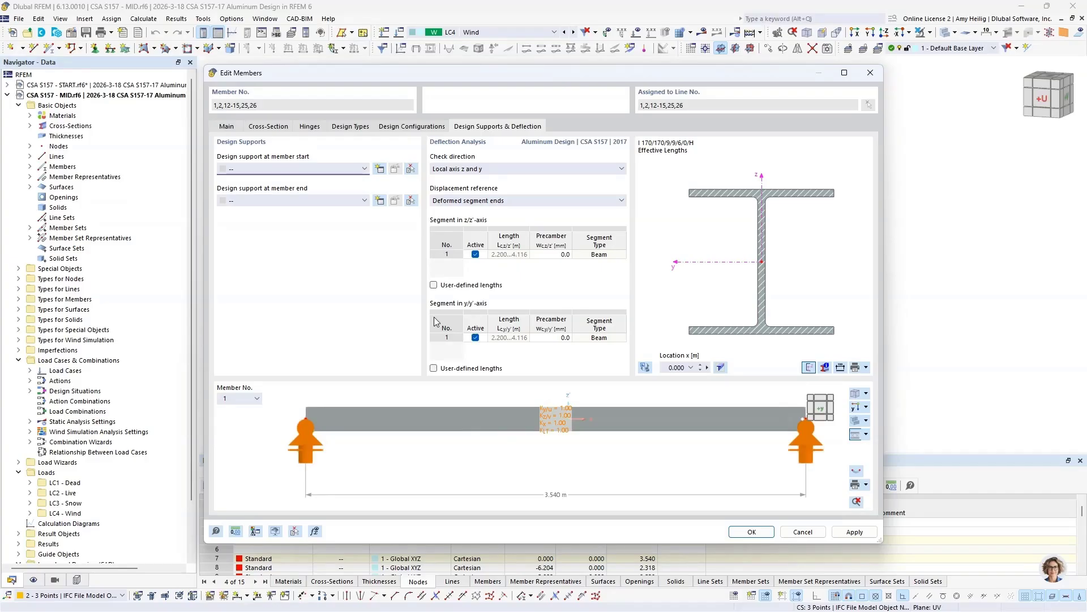
{"action": "left_click", "coordinate": [347, 169]}
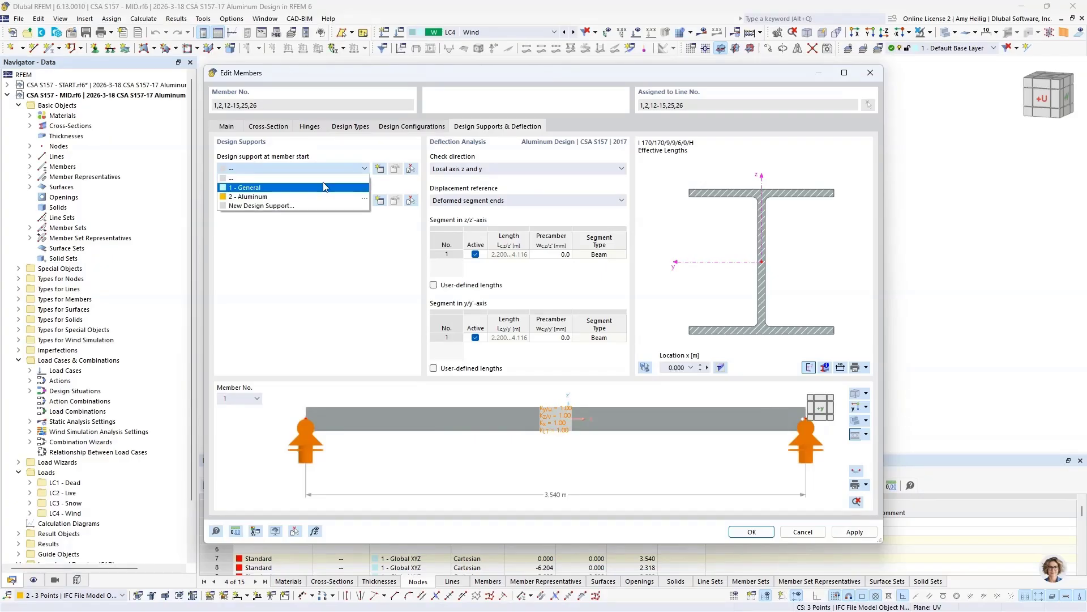
{"action": "left_click", "coordinate": [350, 294]}
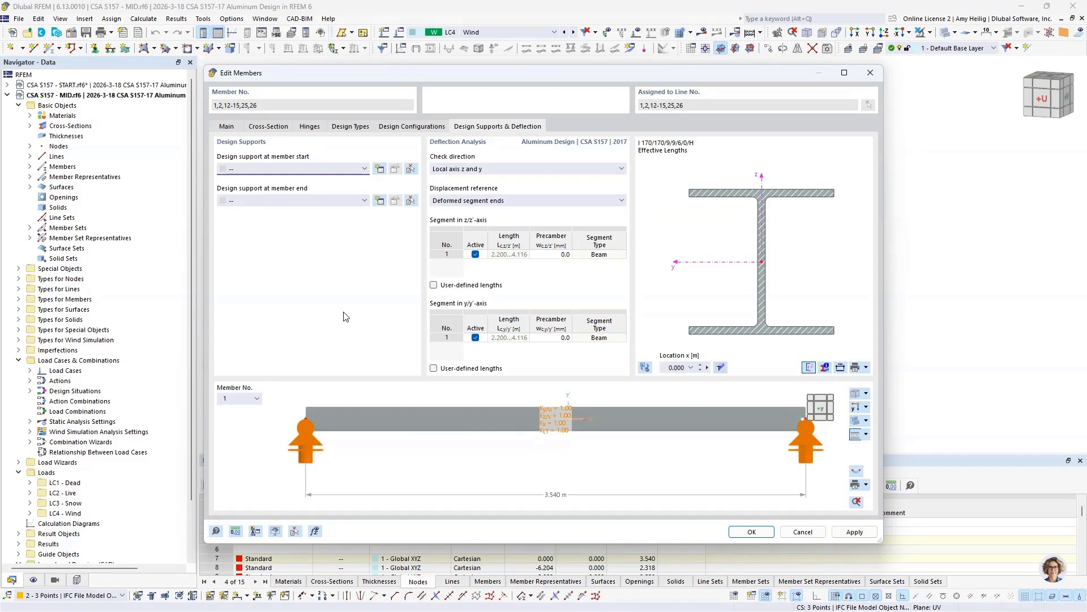
{"action": "left_click", "coordinate": [803, 532]}
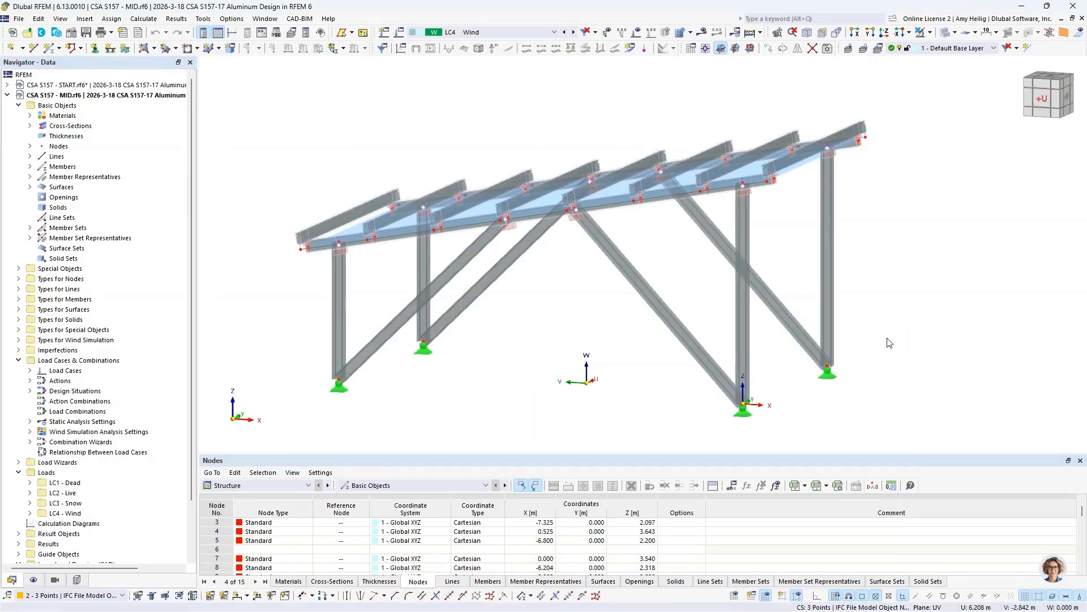
- Open member set 1, the front roof beam, for editing and open its assigned effective lengths definition
{"action": "middle_click_drag", "start_coordinate": [920, 296], "coordinate": [882, 310], "text": "ctrl"}
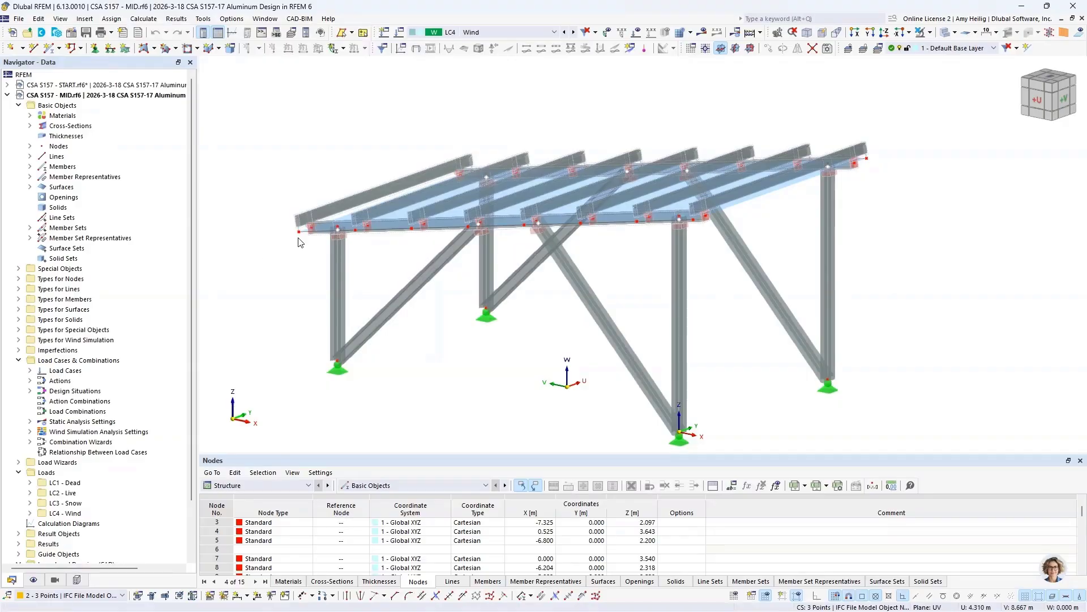
{"action": "scroll", "coordinate": [701, 228], "scroll_direction": "up", "scroll_amount": 5}
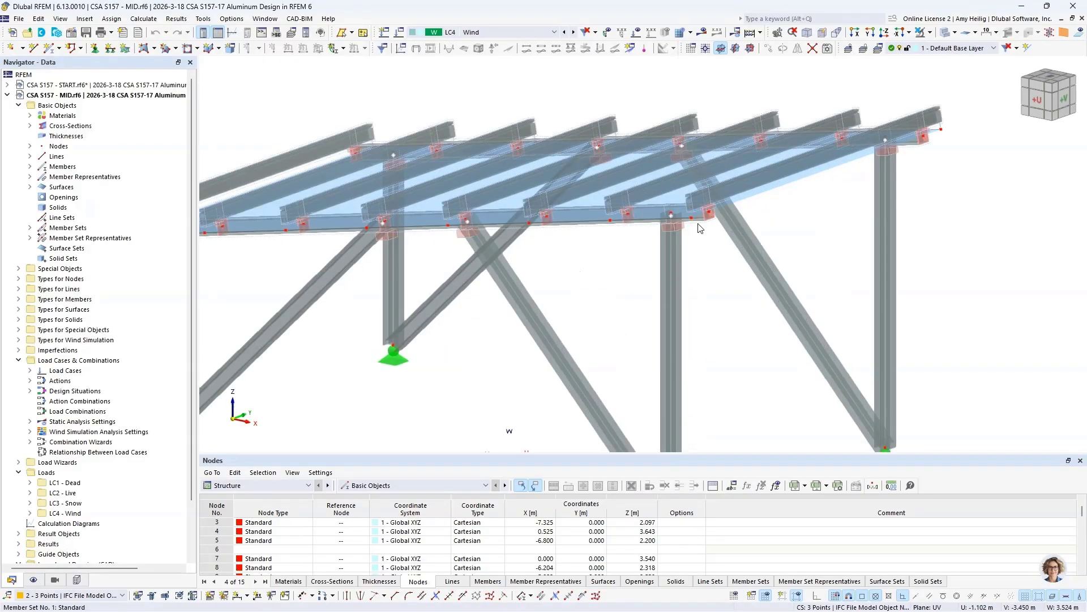
{"action": "scroll", "coordinate": [701, 228], "scroll_direction": "up", "scroll_amount": 2}
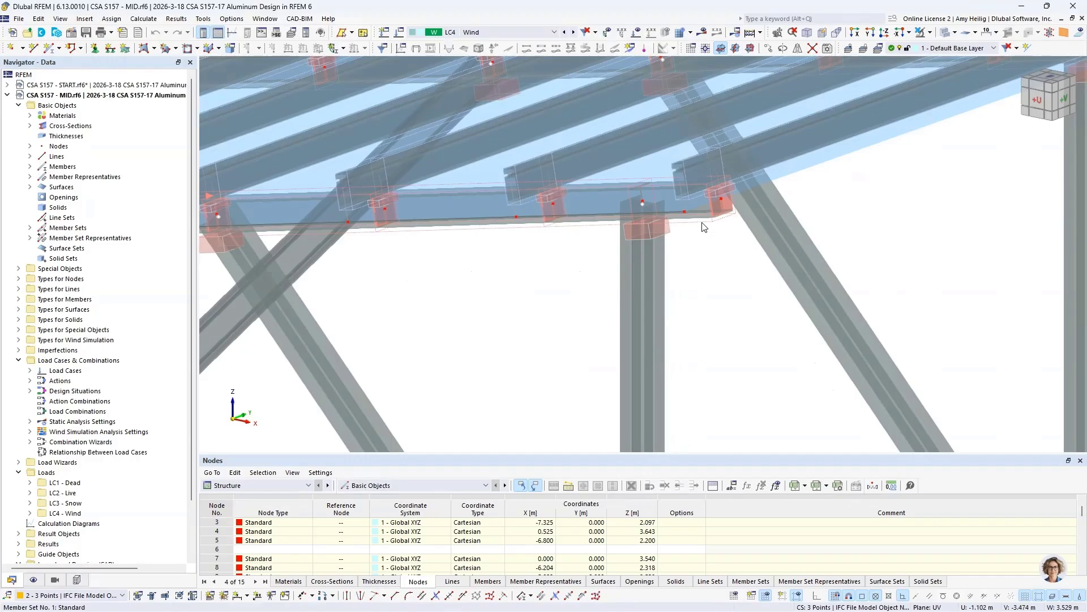
{"action": "scroll", "coordinate": [669, 225], "scroll_direction": "down", "scroll_amount": 3}
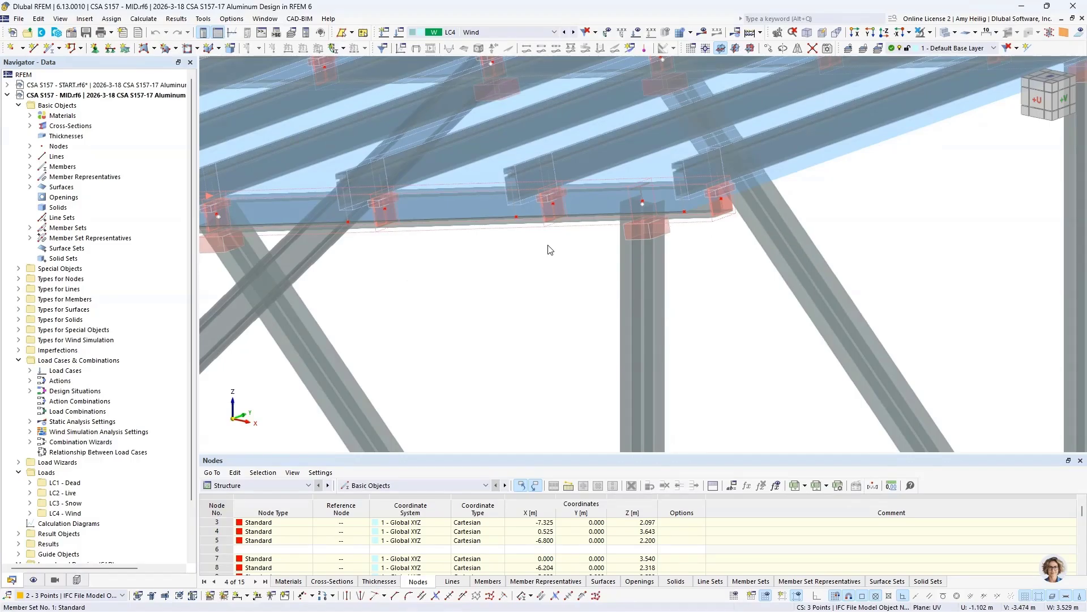
{"action": "double_click", "coordinate": [498, 284]}
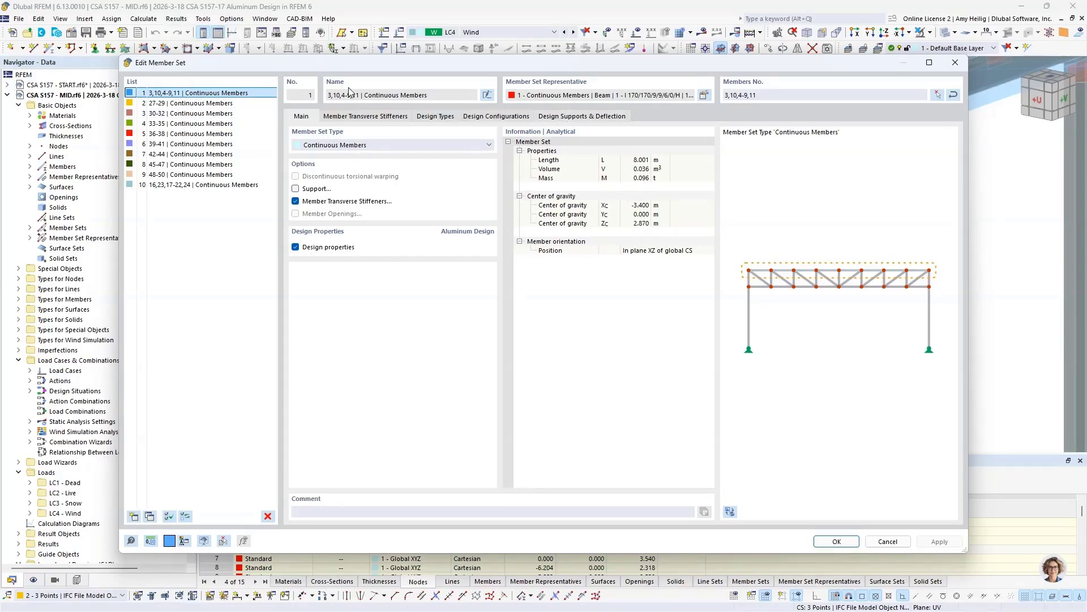
{"action": "left_click", "coordinate": [435, 117]}
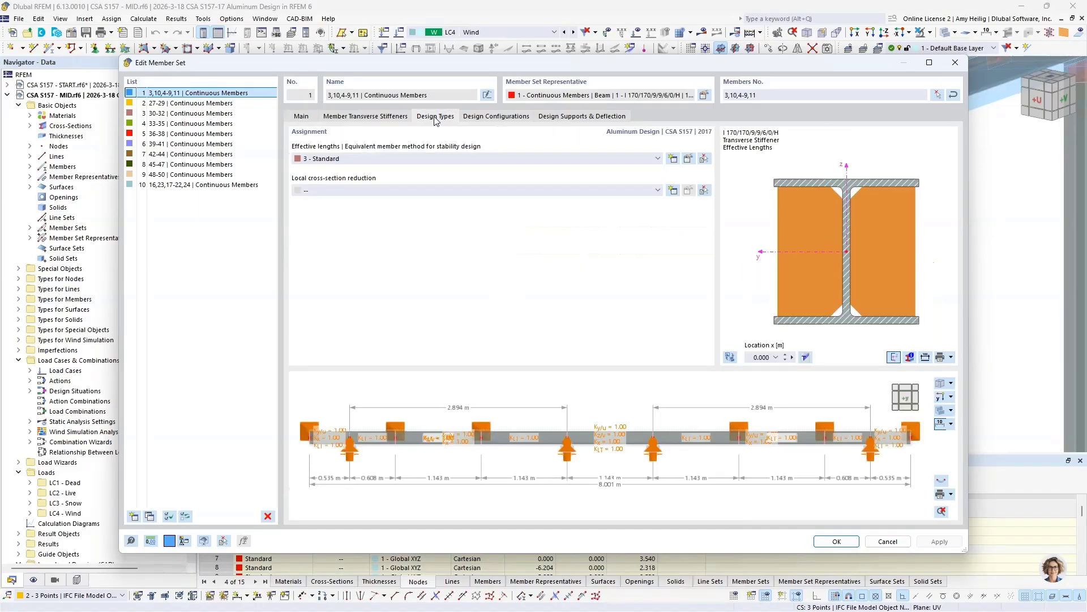
{"action": "left_click", "coordinate": [688, 159]}
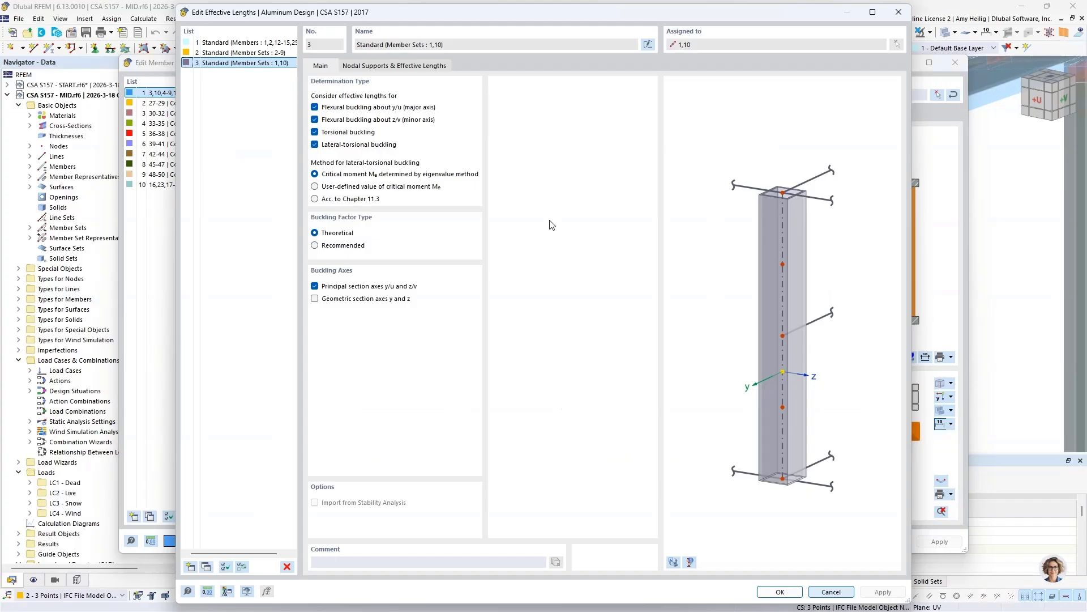
- Preview the assigned member sets in the model and display their nodal supports and effective length factors
{"action": "left_click", "coordinate": [673, 560]}
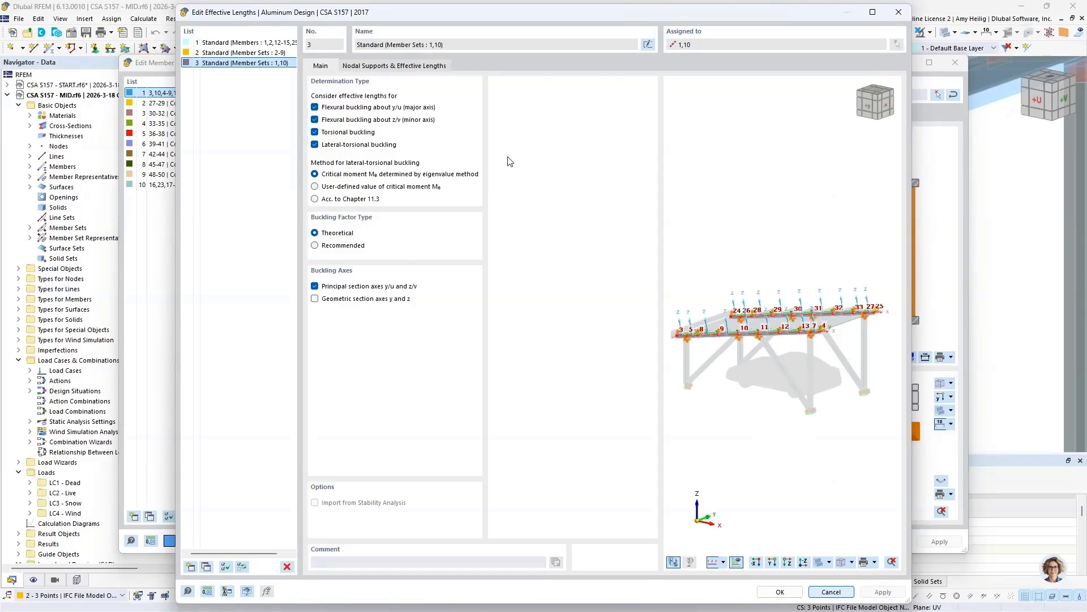
{"action": "left_click", "coordinate": [372, 68]}
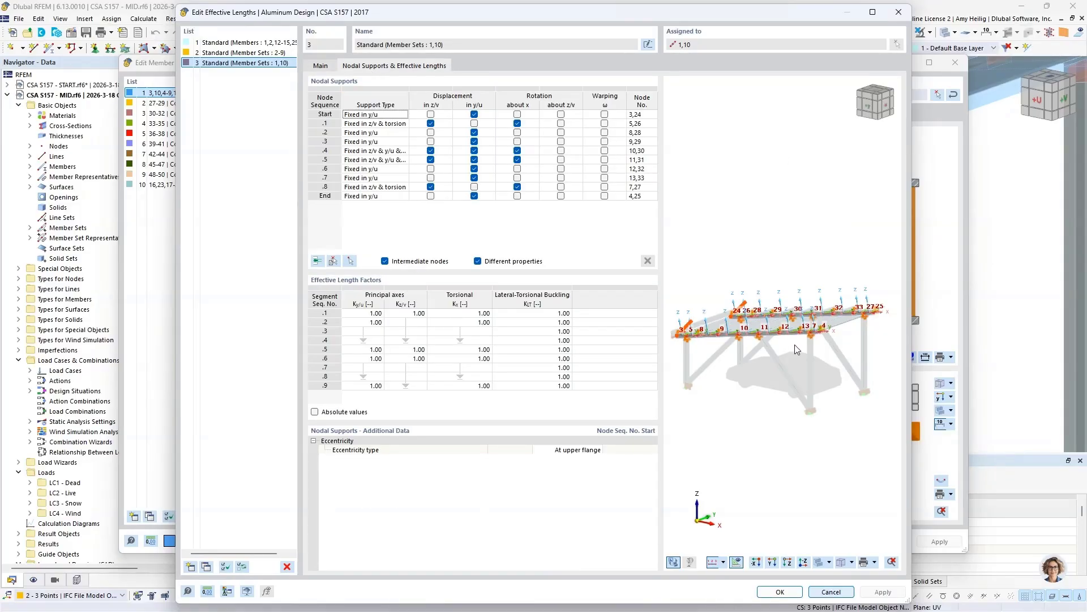
{"action": "scroll", "coordinate": [797, 350], "scroll_direction": "up", "scroll_amount": 3}
{"action": "scroll", "coordinate": [797, 349], "scroll_direction": "up", "scroll_amount": 2}
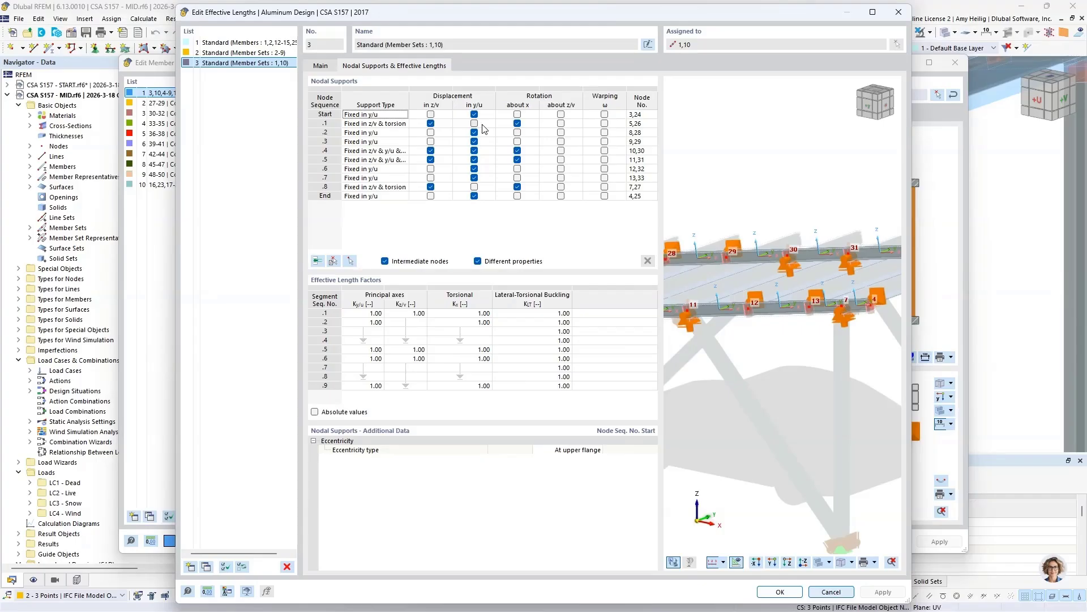
- Examine the displacement restraints in z/v and y/u at the intermediate nodal supports along the roof beams
{"action": "left_click", "coordinate": [445, 123]}
{"action": "scroll", "coordinate": [806, 303], "scroll_direction": "down", "scroll_amount": 3}
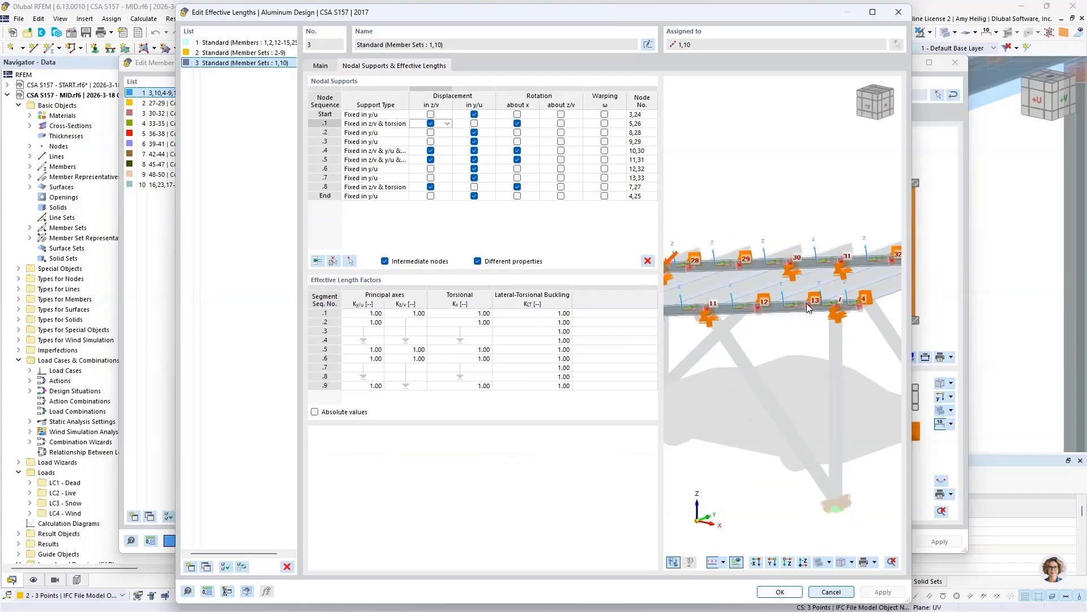
{"action": "scroll", "coordinate": [722, 313], "scroll_direction": "up", "scroll_amount": 5}
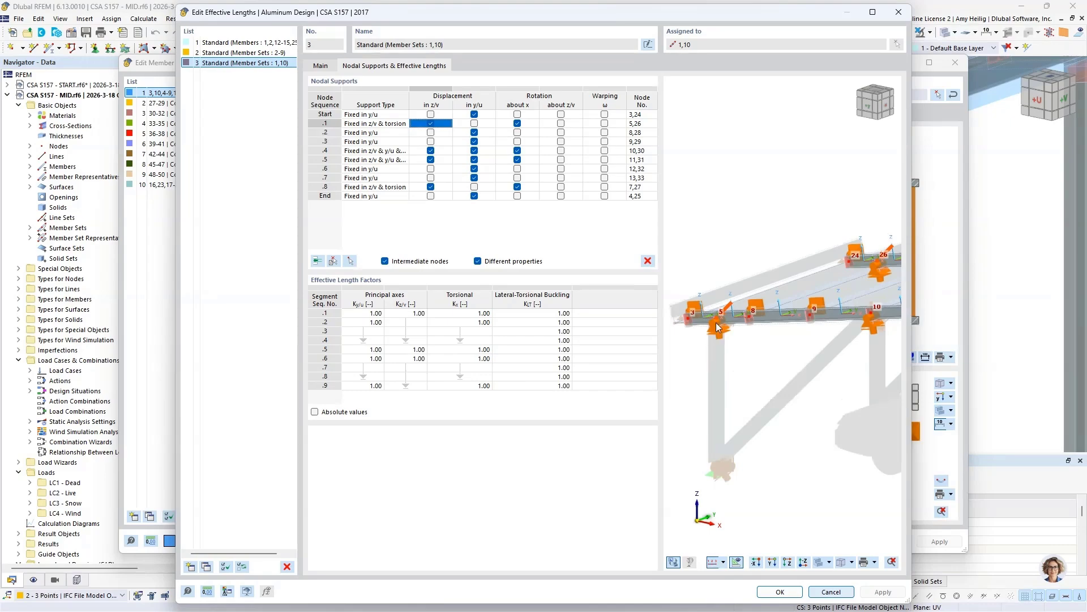
{"action": "left_click", "coordinate": [464, 132]}
{"action": "middle_click_drag", "start_coordinate": [754, 326], "coordinate": [734, 310]}
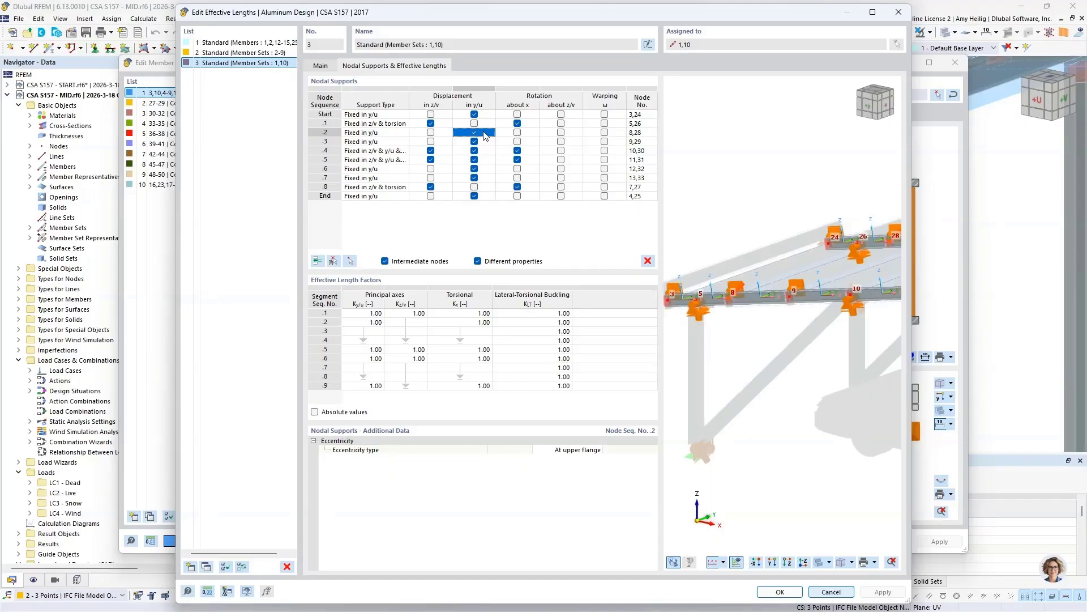
{"action": "left_click", "coordinate": [486, 151]}
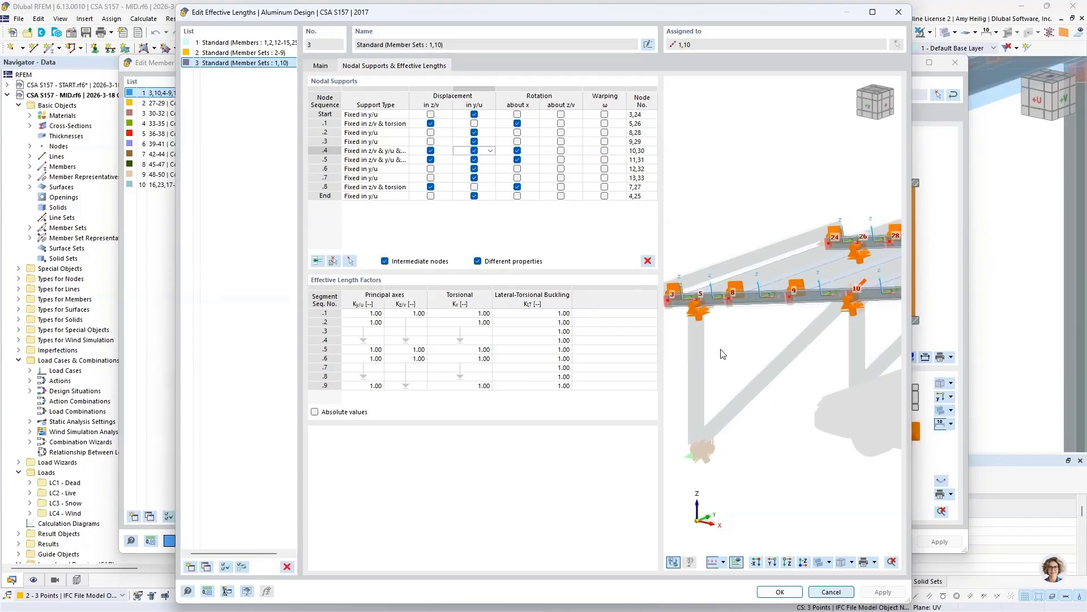
{"action": "scroll", "coordinate": [722, 352], "scroll_direction": "down", "scroll_amount": 1}
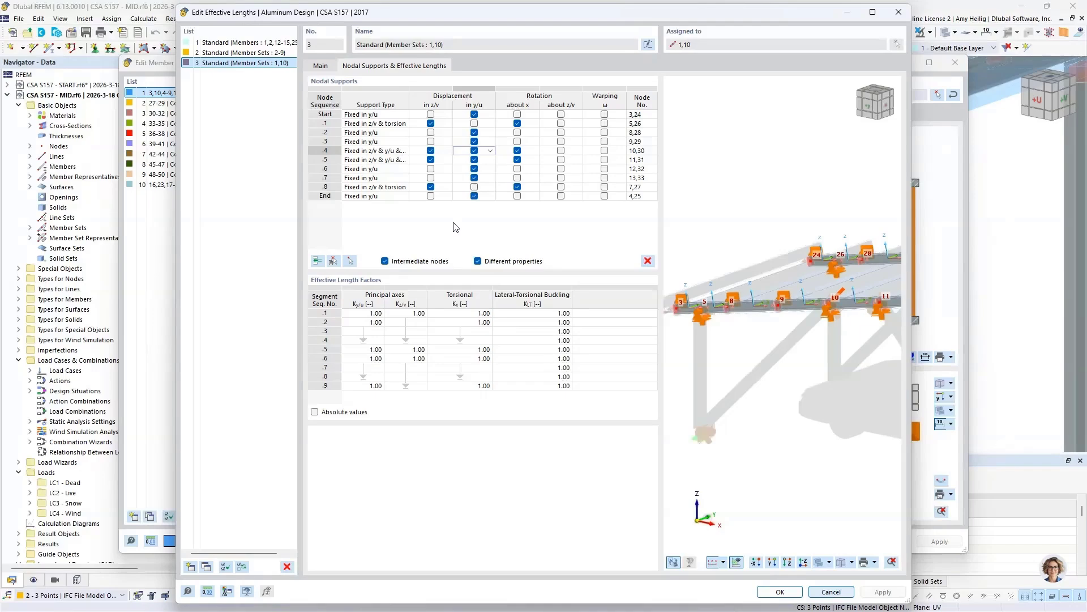
- Review the eccentricity type options for the nodal support at node sequence .6, and close the effective lengths without saving
{"action": "left_click", "coordinate": [487, 169]}
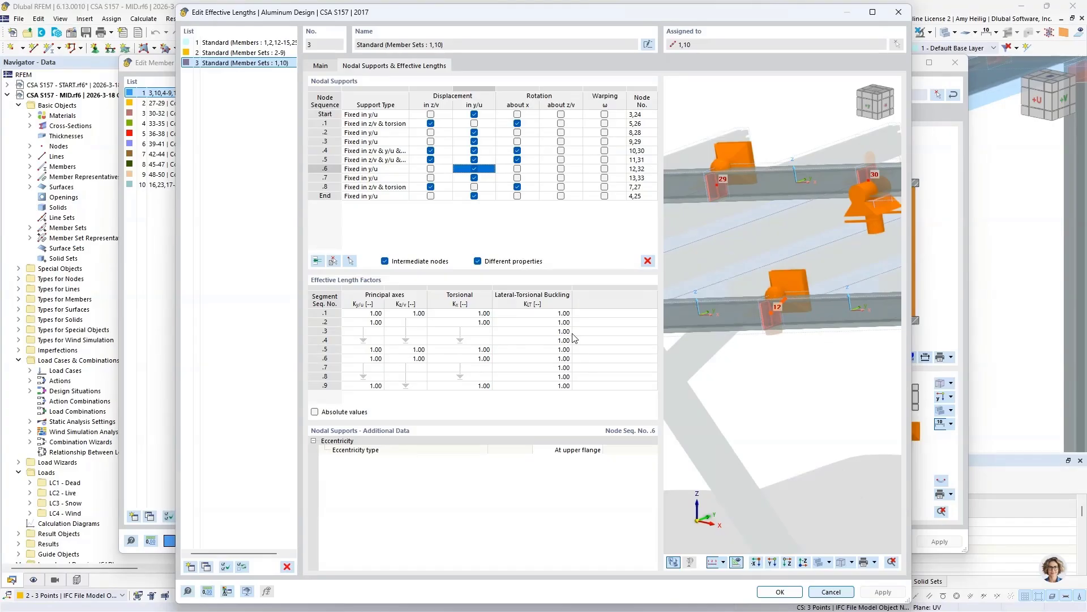
{"action": "left_click", "coordinate": [566, 452]}
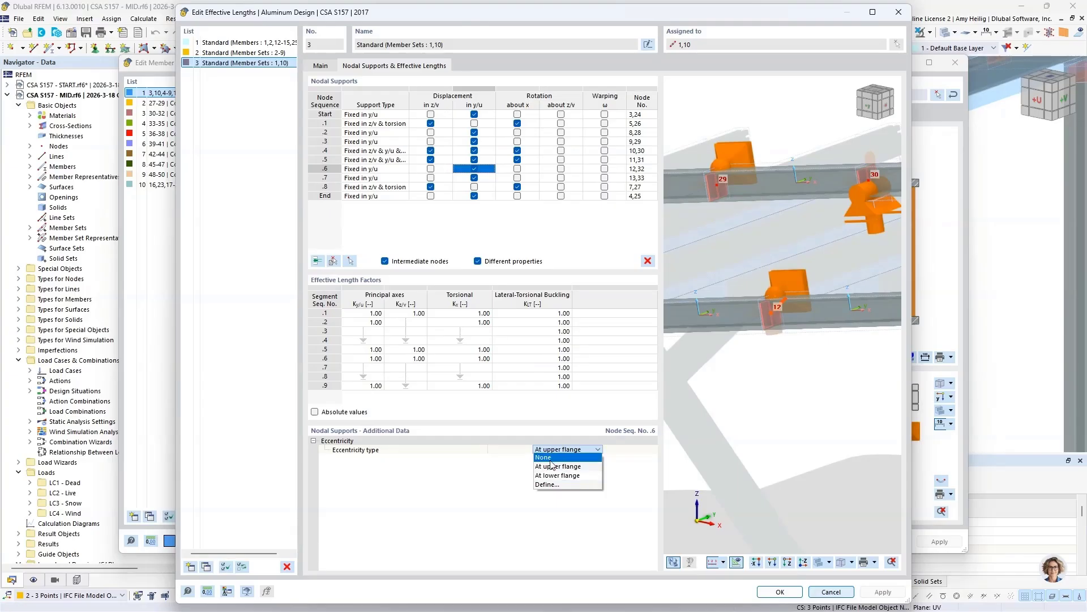
{"action": "left_click", "coordinate": [453, 488]}
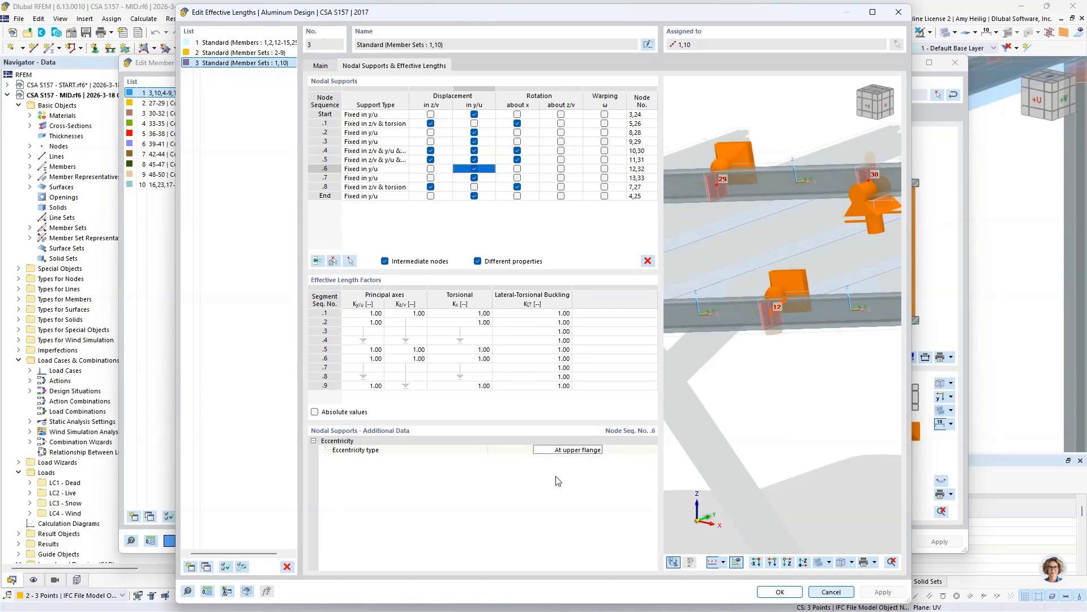
{"action": "left_click", "coordinate": [842, 591]}
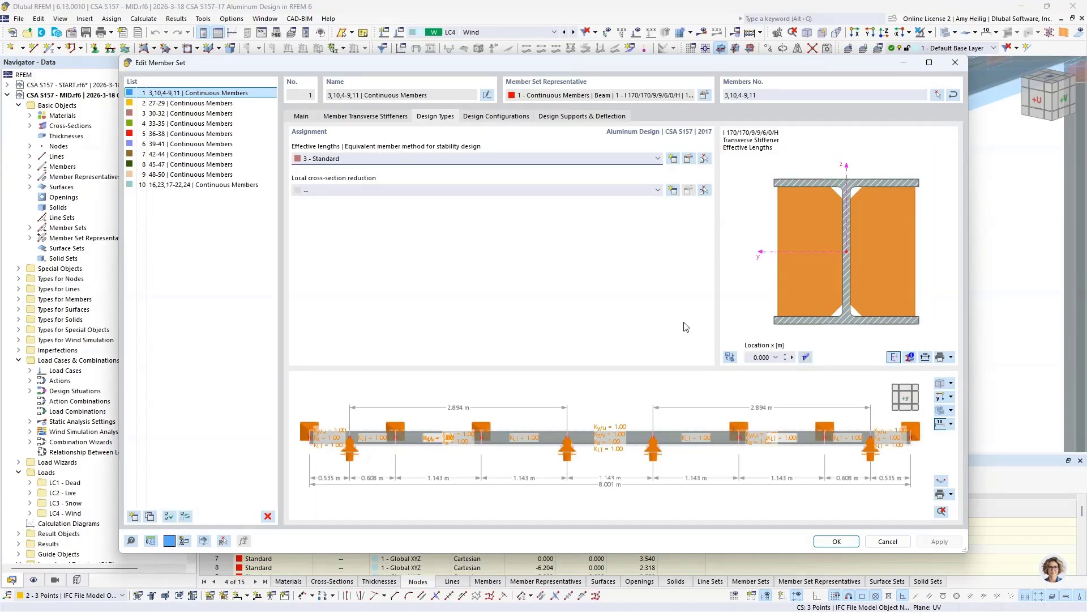
- Display the design supports and deflection settings of member set 1, and hide the effective lengths in the beam preview
{"action": "left_click", "coordinate": [589, 116]}
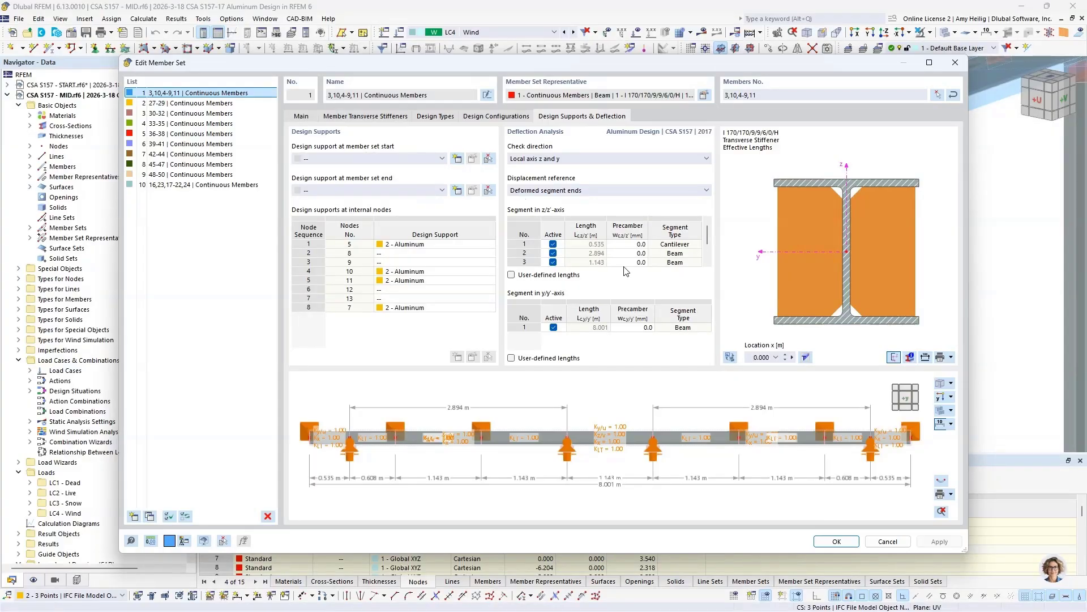
{"action": "right_click", "coordinate": [627, 392]}
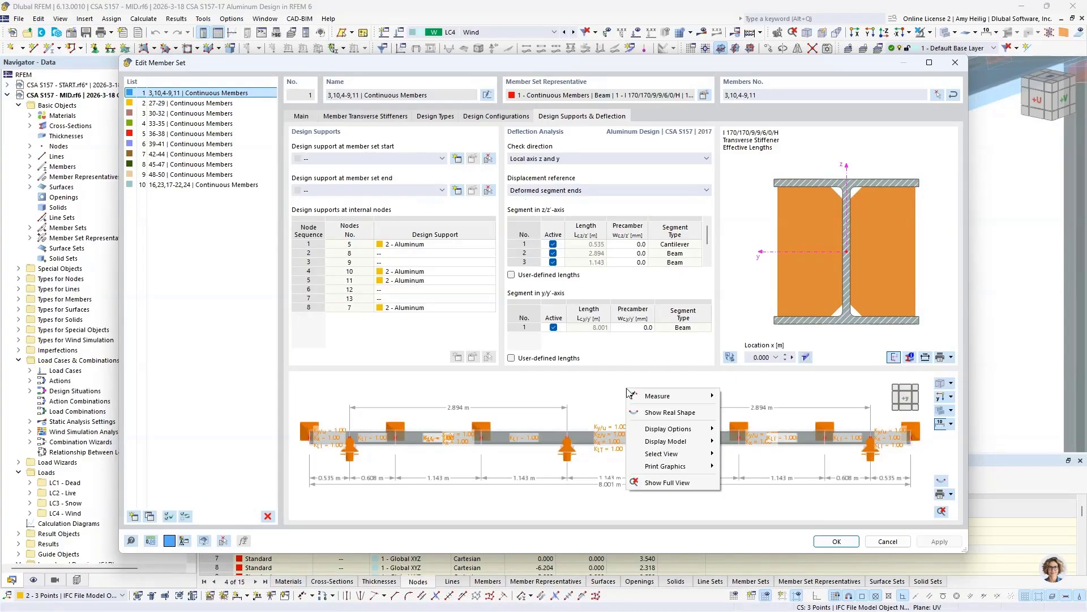
{"action": "mouse_move", "coordinate": [666, 430]}
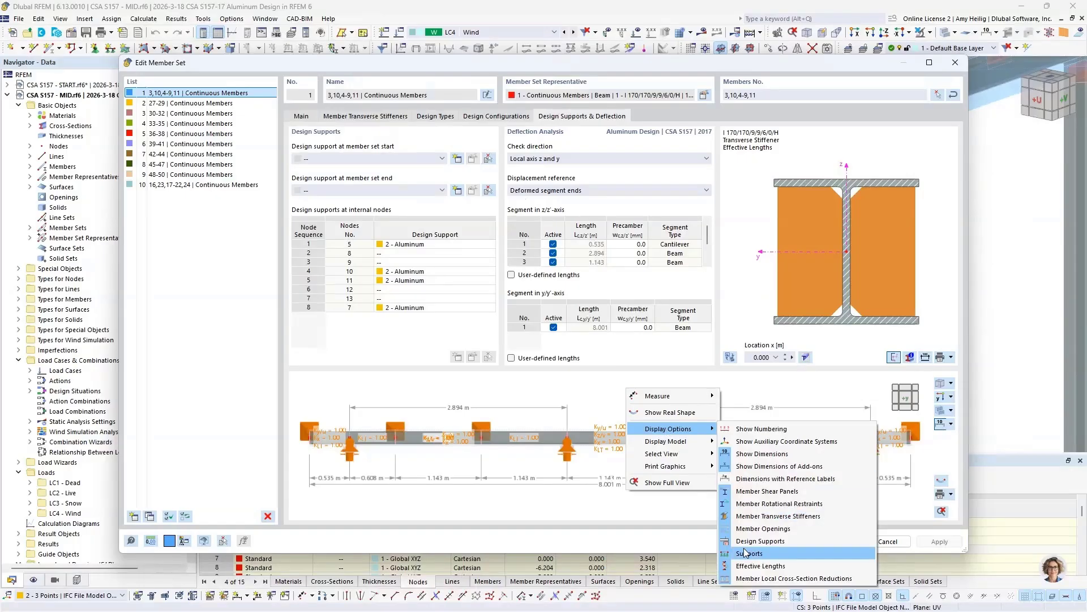
{"action": "left_click", "coordinate": [743, 566]}
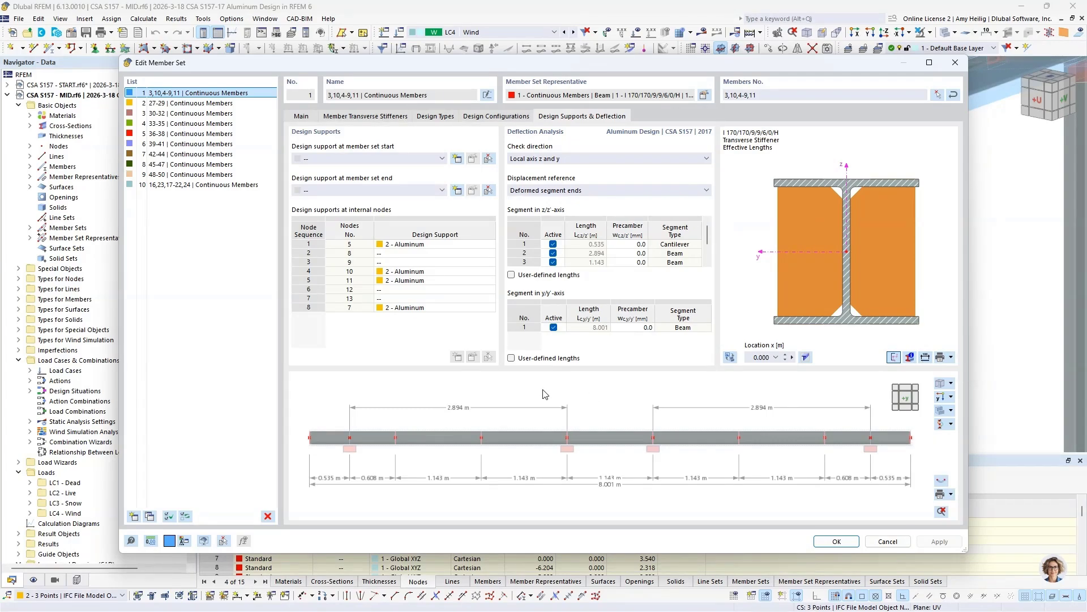
- Open the Aluminum design support assigned at node 5 and review its available support types
{"action": "left_click", "coordinate": [424, 247]}
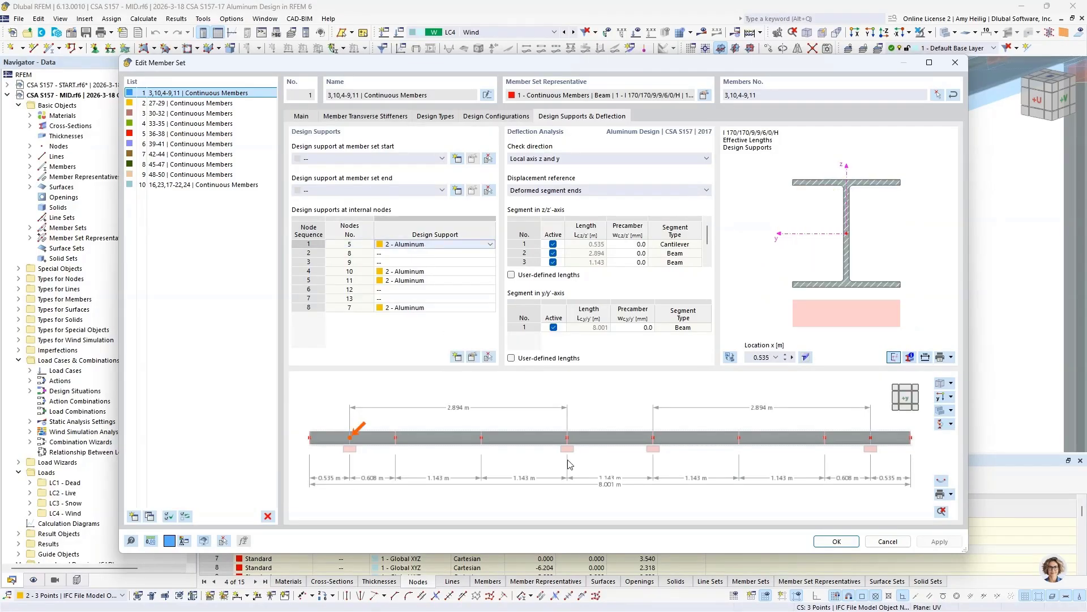
{"action": "left_click", "coordinate": [490, 245]}
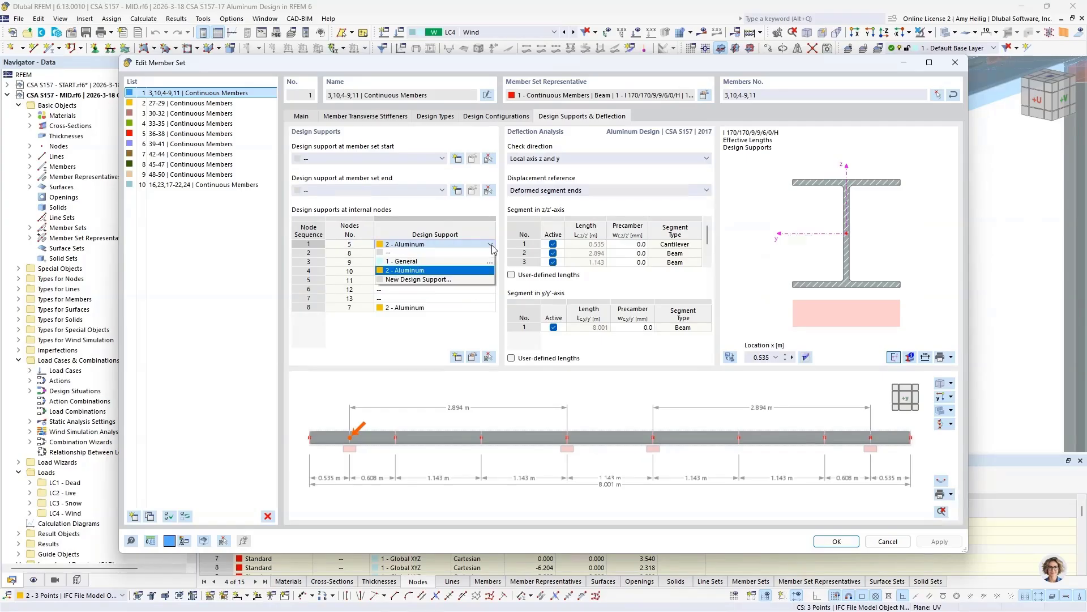
{"action": "left_click", "coordinate": [491, 271]}
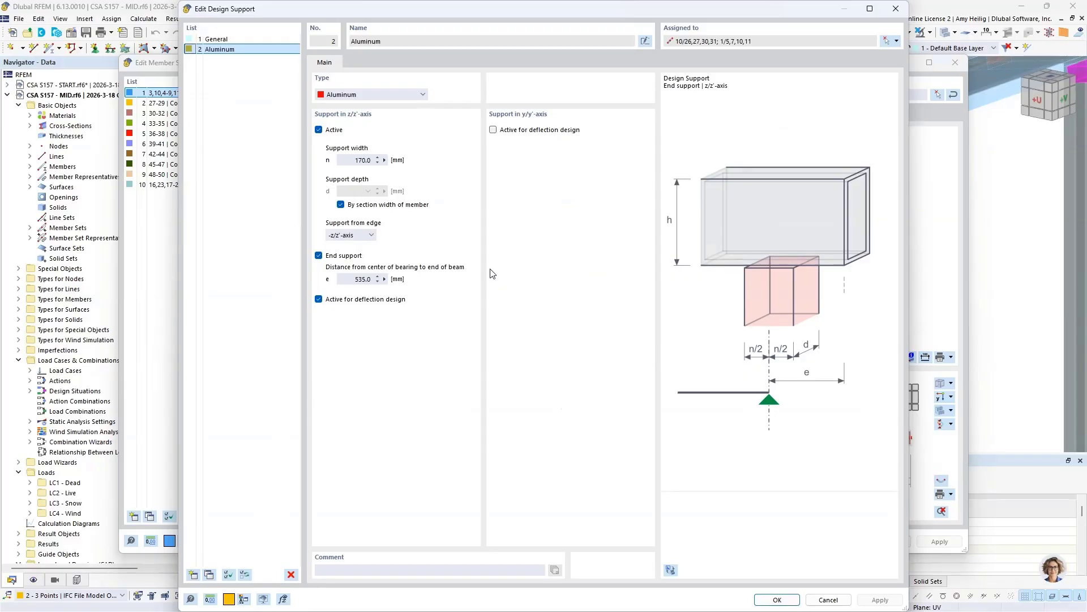
{"action": "left_click", "coordinate": [420, 93]}
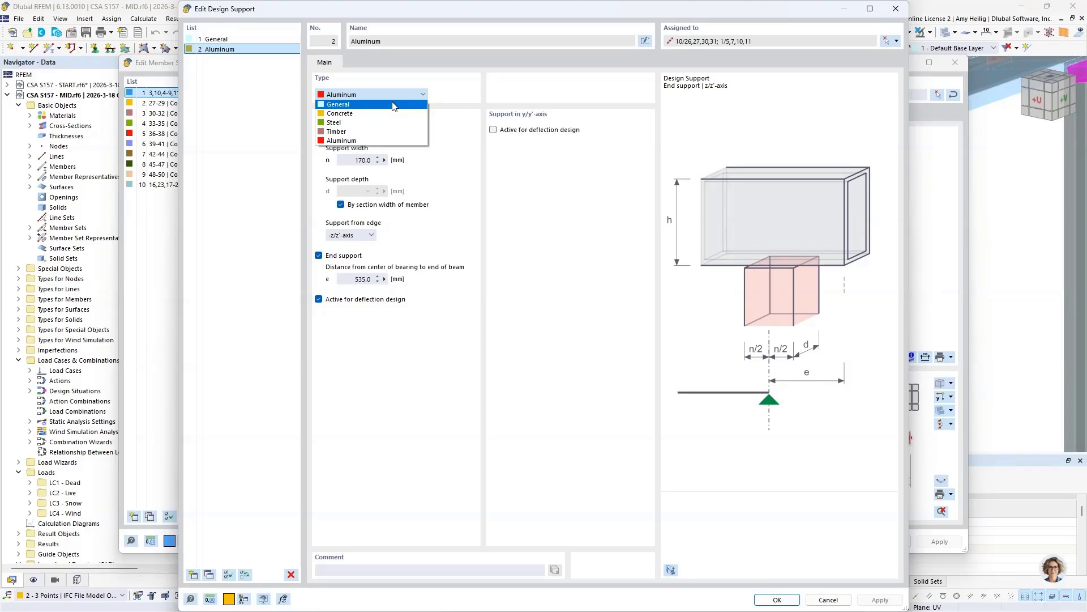
{"action": "left_click", "coordinate": [373, 141]}
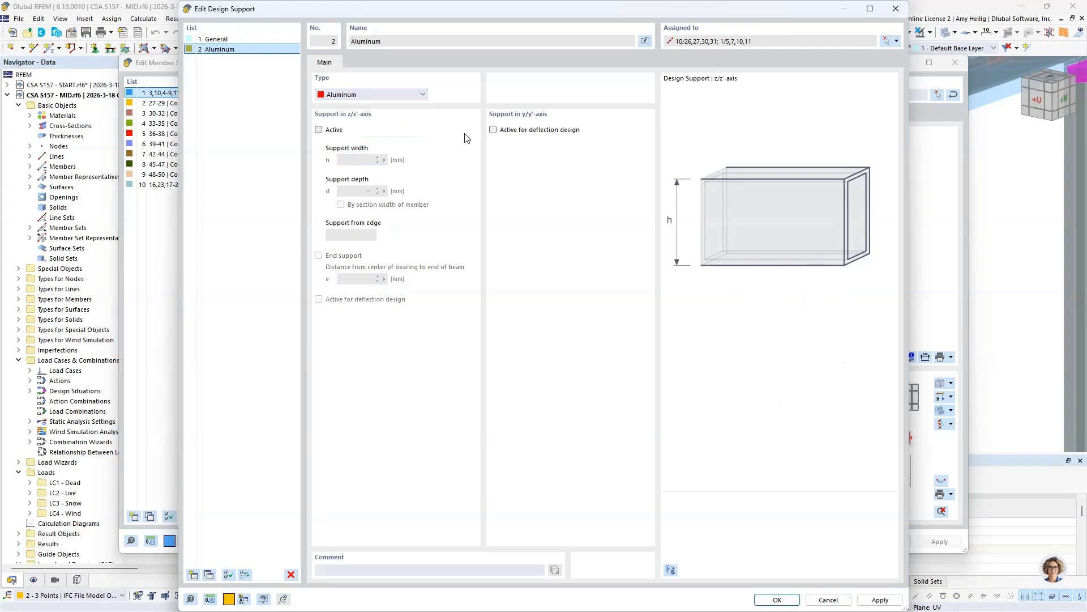
{"action": "key", "text": "super+Tab"}
{"action": "left_click", "coordinate": [505, 140]}
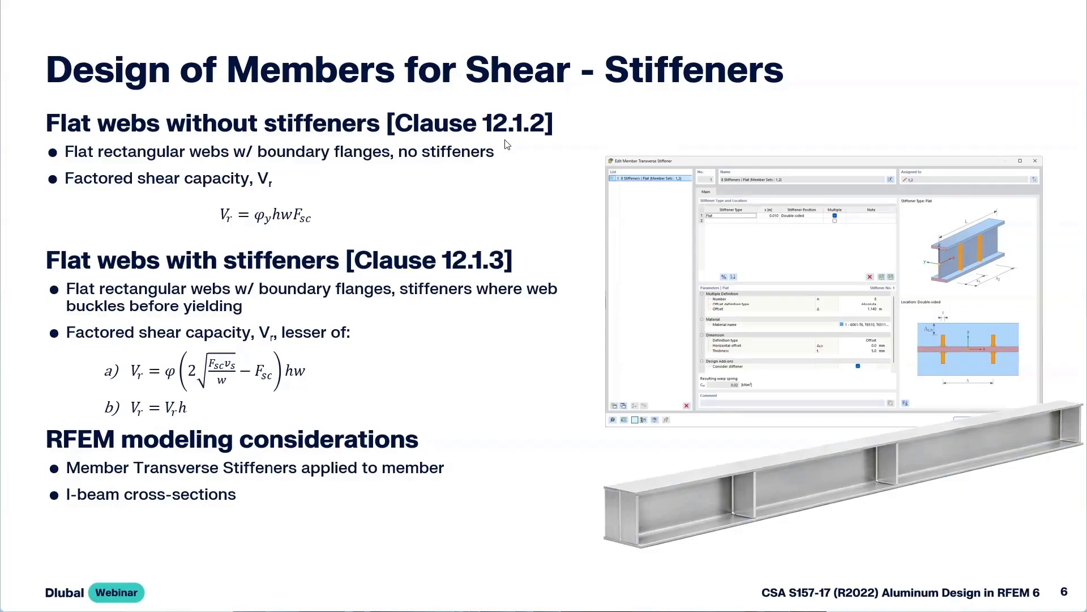
{"action": "left_click", "coordinate": [505, 141]}
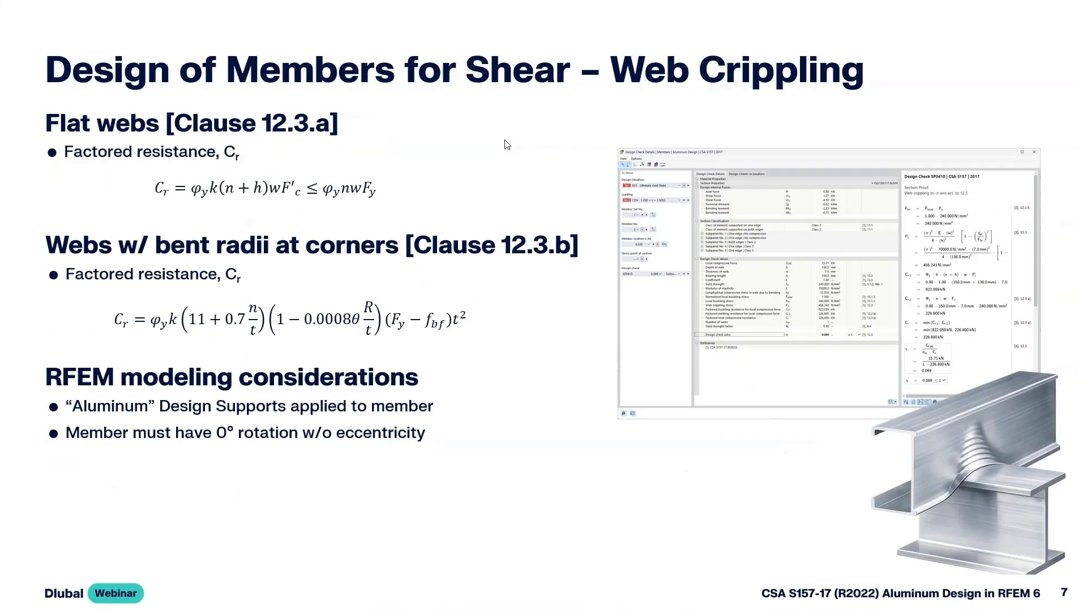
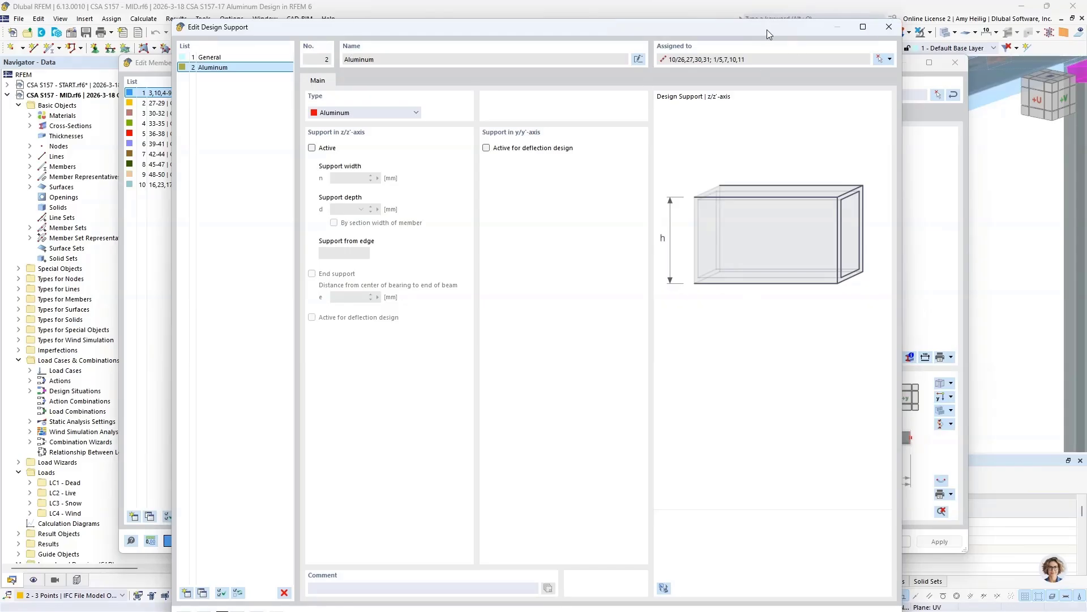
- Discard the edits to the Aluminum design support and reopen its definition from node 5
{"action": "left_click_drag", "start_coordinate": [767, 29], "coordinate": [763, 15]}
{"action": "left_click", "coordinate": [767, 604]}
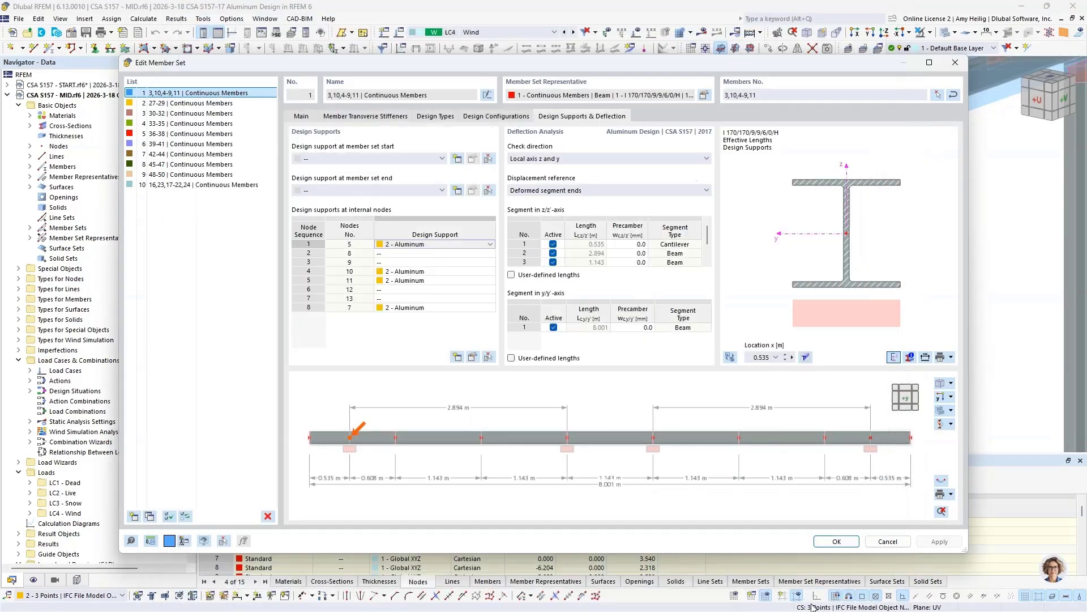
{"action": "left_click", "coordinate": [490, 244]}
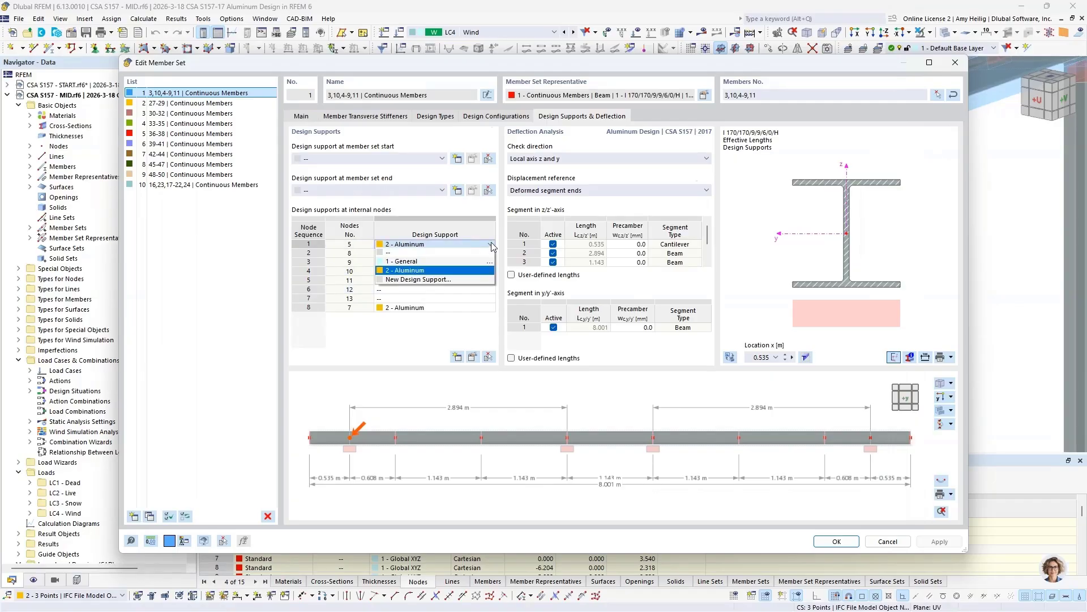
{"action": "left_click", "coordinate": [490, 271]}
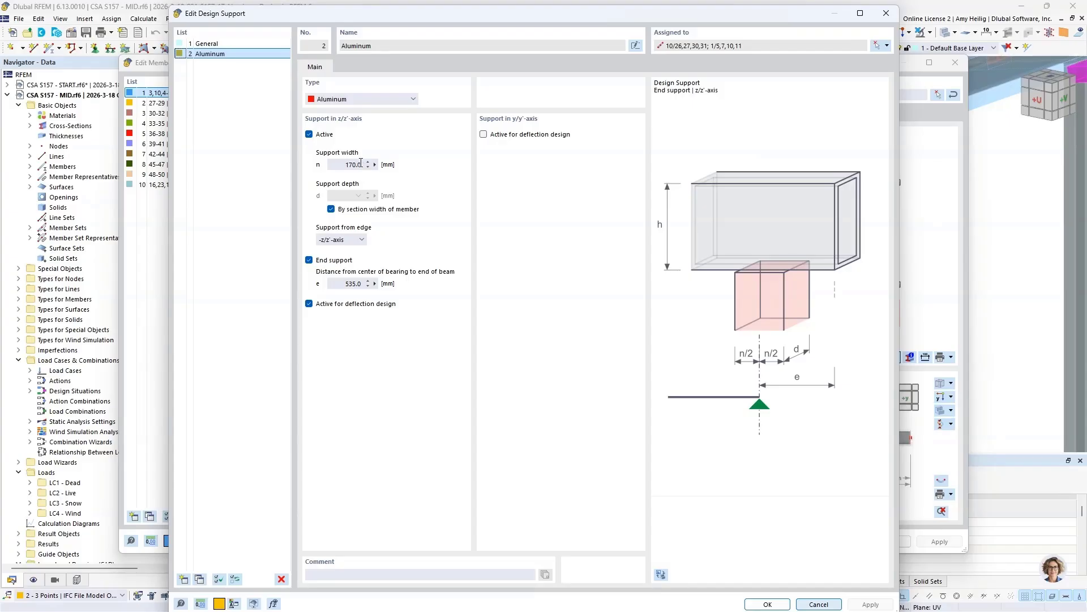
- Review the support width, try measuring the distance from bearing center to beam end in the model, and close the design support without saving
{"action": "left_click", "coordinate": [343, 165]}
{"action": "left_click", "coordinate": [375, 283]}
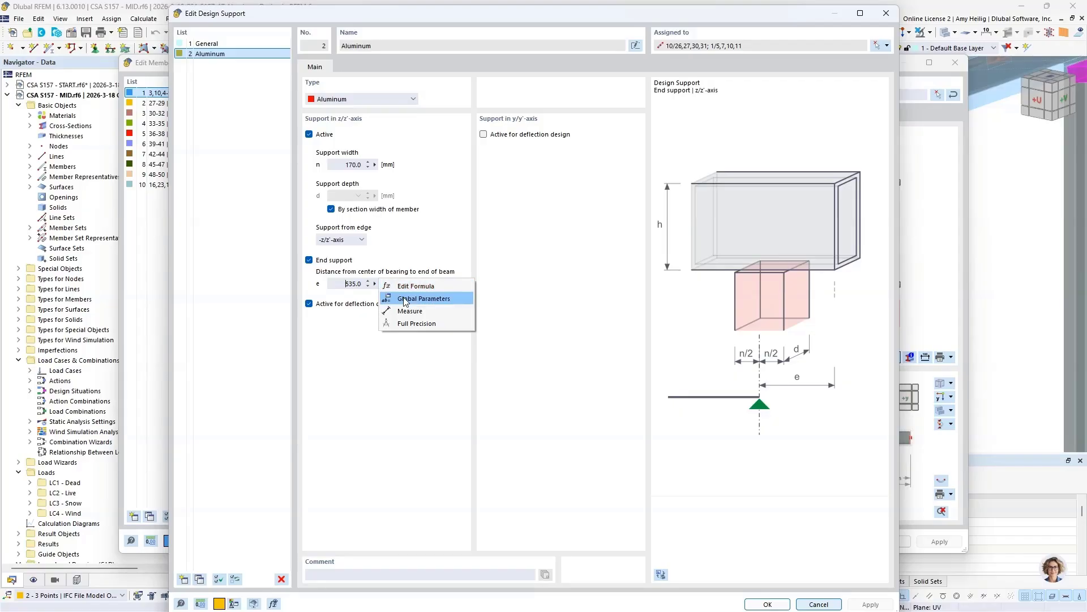
{"action": "left_click", "coordinate": [416, 312]}
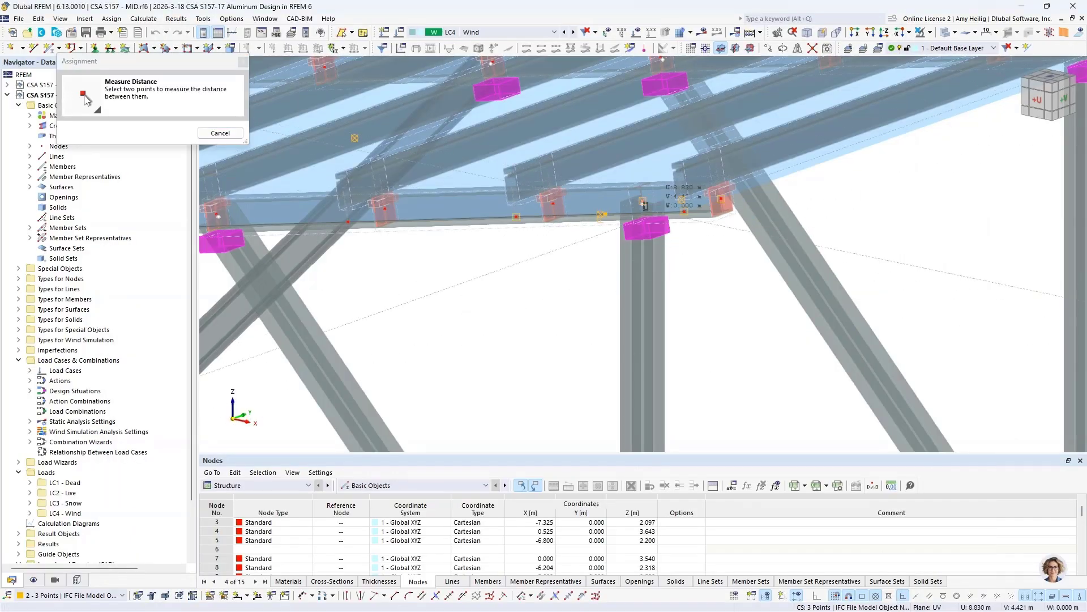
{"action": "left_click", "coordinate": [644, 205]}
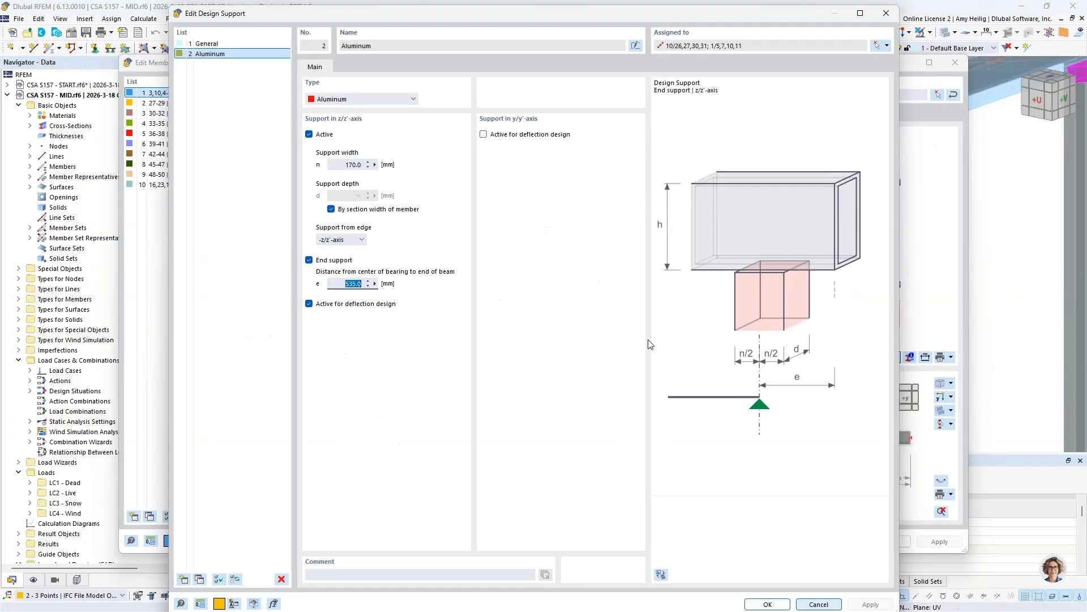
{"action": "left_click", "coordinate": [337, 283]}
{"action": "left_click", "coordinate": [820, 602]}
- Examine the Aluminum design supports assigned at nodes 10, 11 and 7, and close member set editing without saving
{"action": "left_click", "coordinate": [407, 271]}
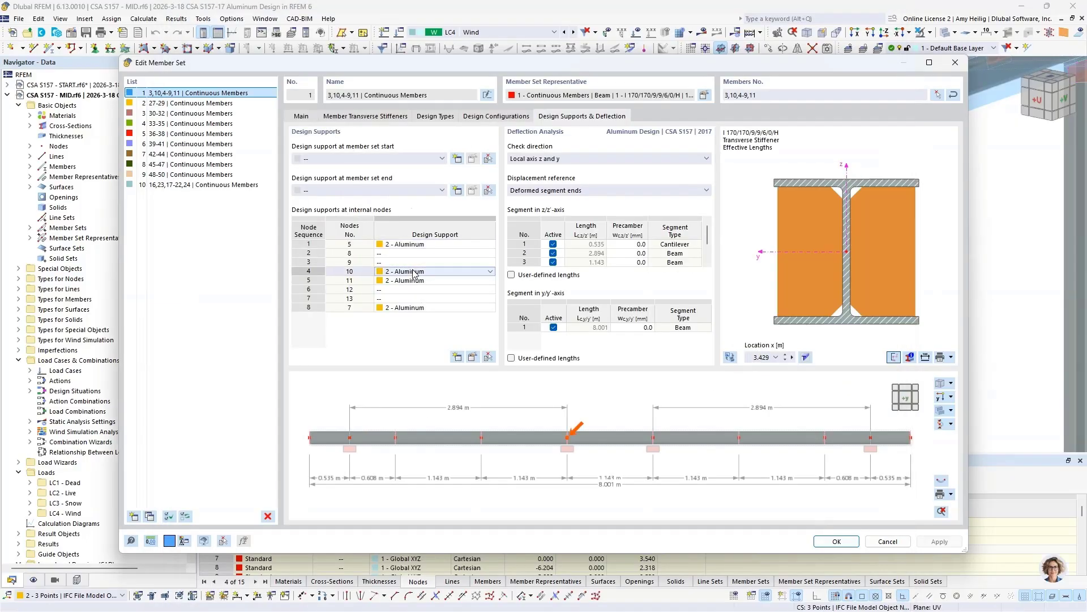
{"action": "left_click", "coordinate": [408, 281]}
{"action": "left_click", "coordinate": [410, 308]}
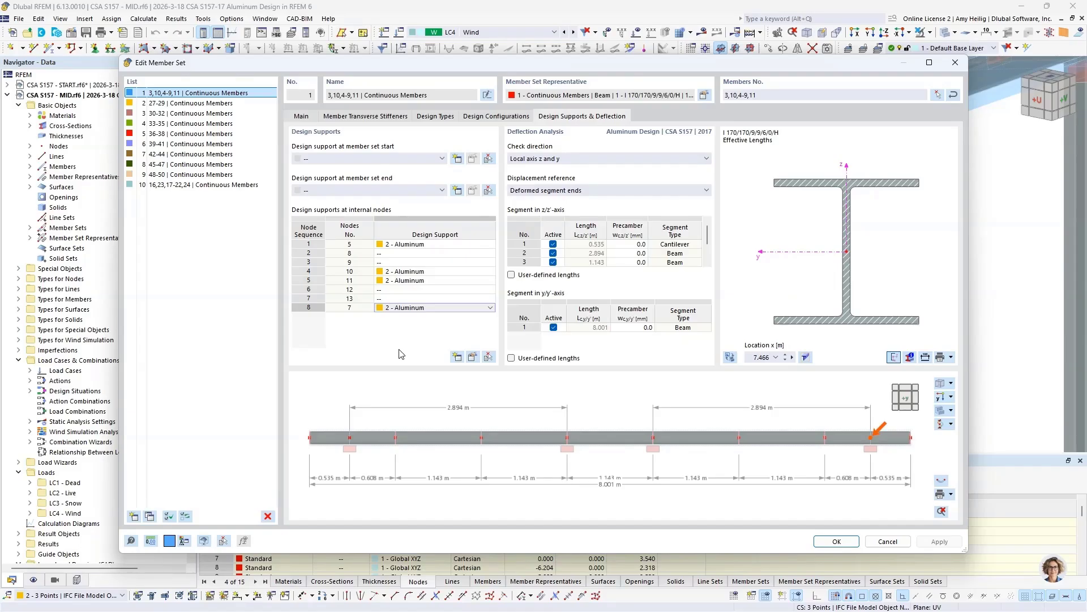
{"action": "left_click", "coordinate": [886, 540]}
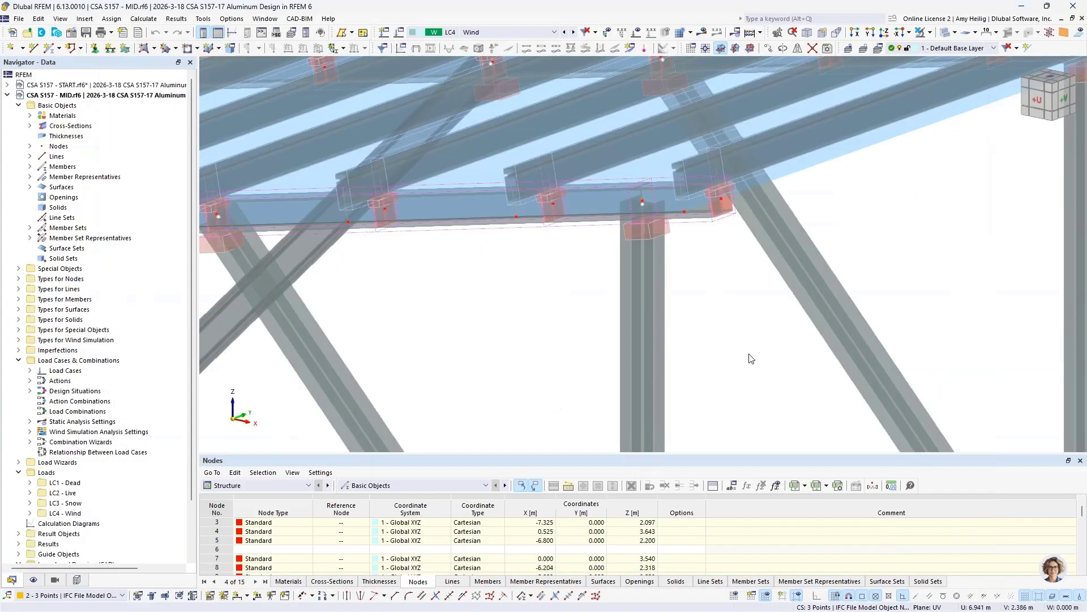
- Display load case LC1 Dead and examine its surface load on the carport roof
{"action": "scroll", "coordinate": [737, 350], "scroll_direction": "down", "scroll_amount": 6}
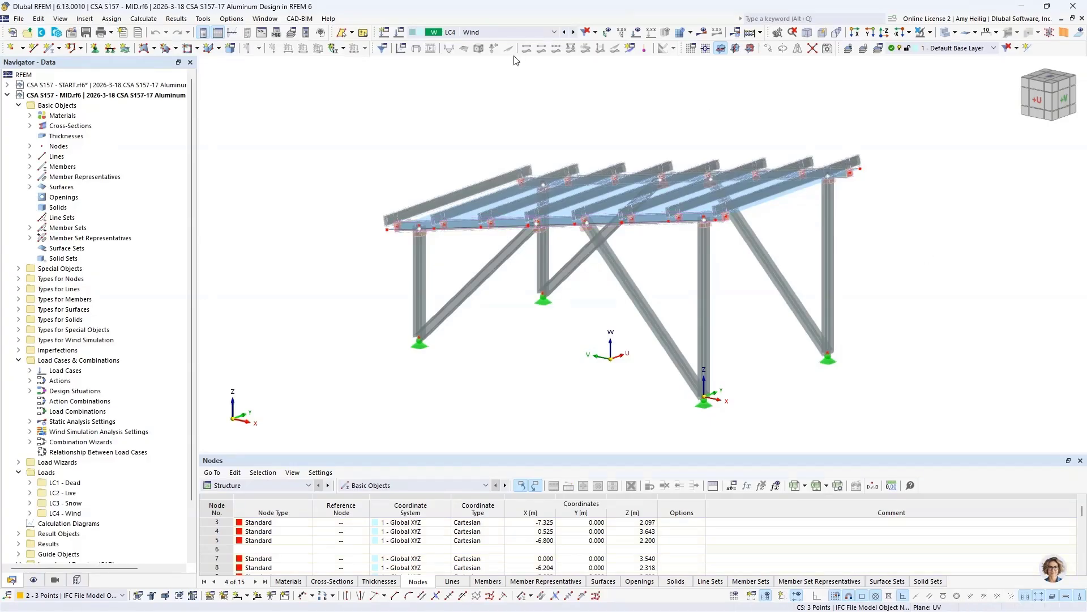
{"action": "left_click", "coordinate": [508, 33]}
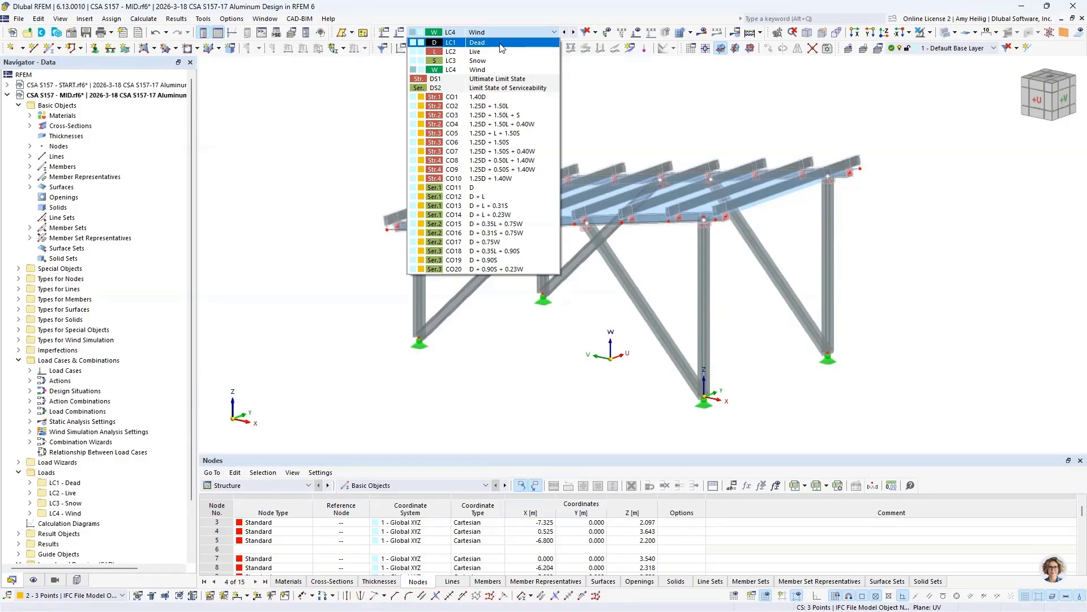
{"action": "left_click", "coordinate": [500, 49]}
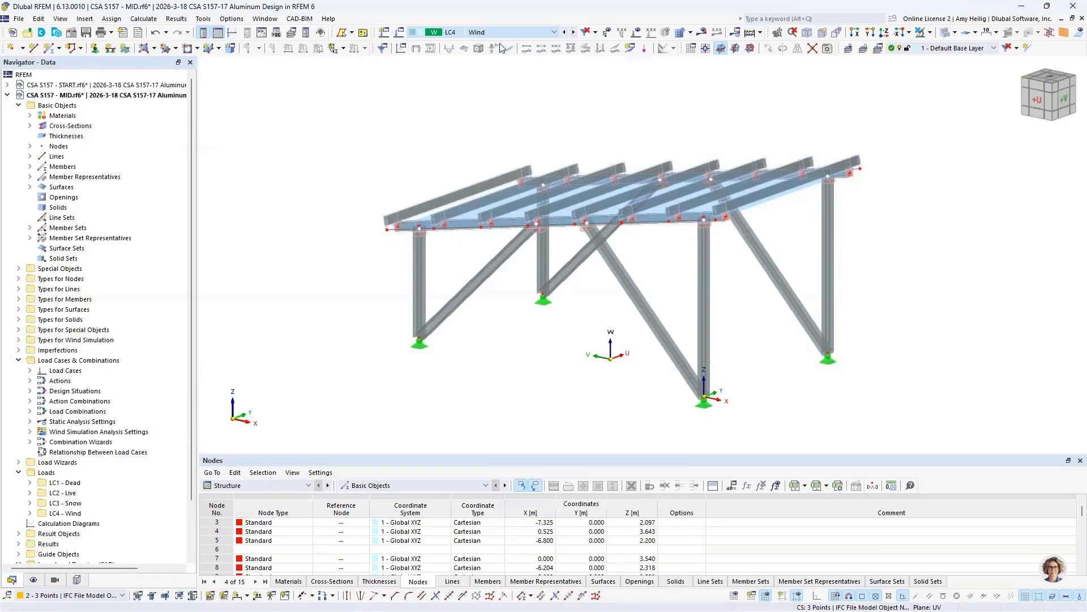
{"action": "left_click", "coordinate": [642, 35]}
{"action": "middle_click_drag", "start_coordinate": [547, 144], "coordinate": [633, 127]}
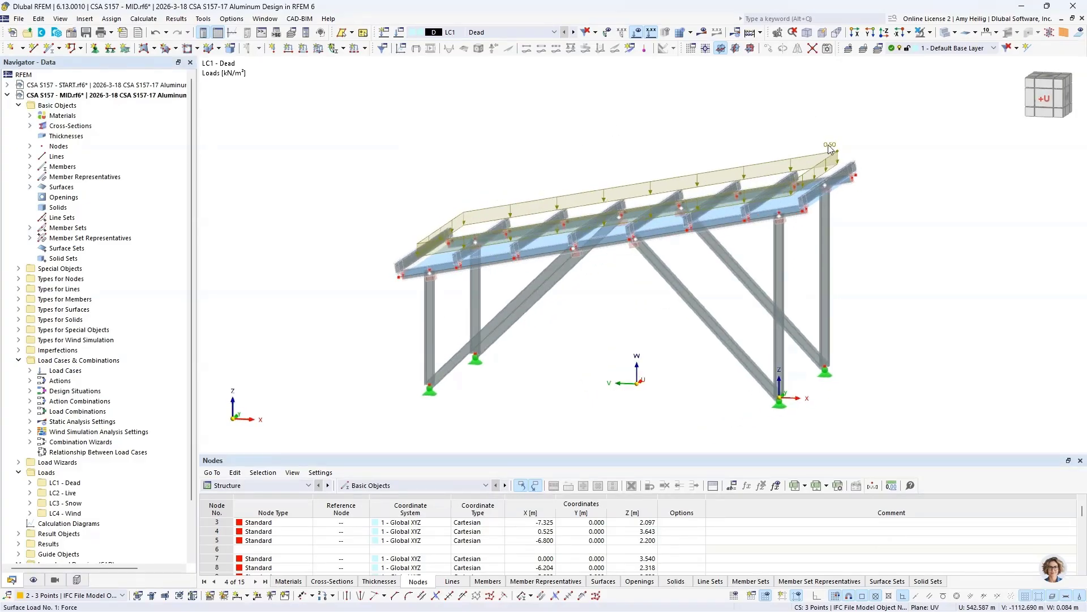
{"action": "middle_click_drag", "start_coordinate": [830, 149], "coordinate": [646, 146], "text": "ctrl"}
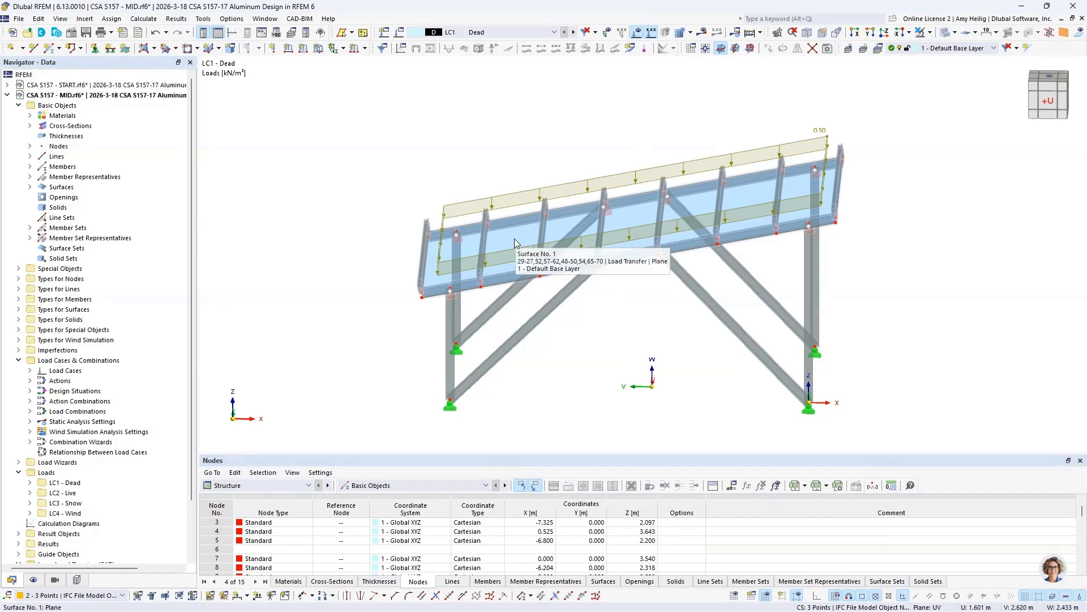
- Show the loads distributed from the load transfer surface for the Dead, Live and Snow load cases, then hide them again
{"action": "left_click", "coordinate": [34, 580]}
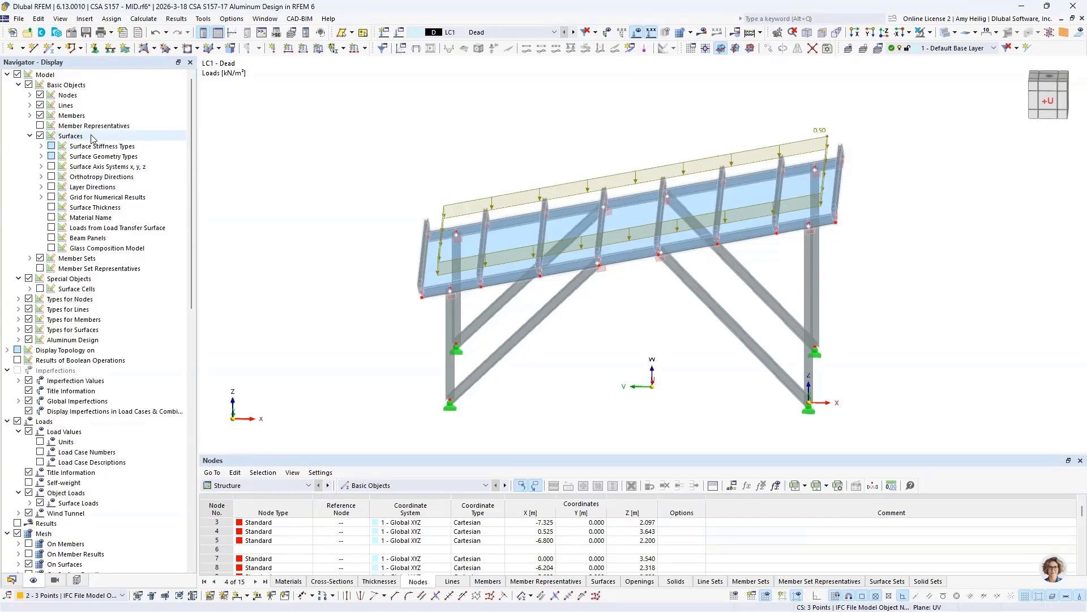
{"action": "left_click", "coordinate": [51, 228]}
{"action": "left_click", "coordinate": [52, 228]}
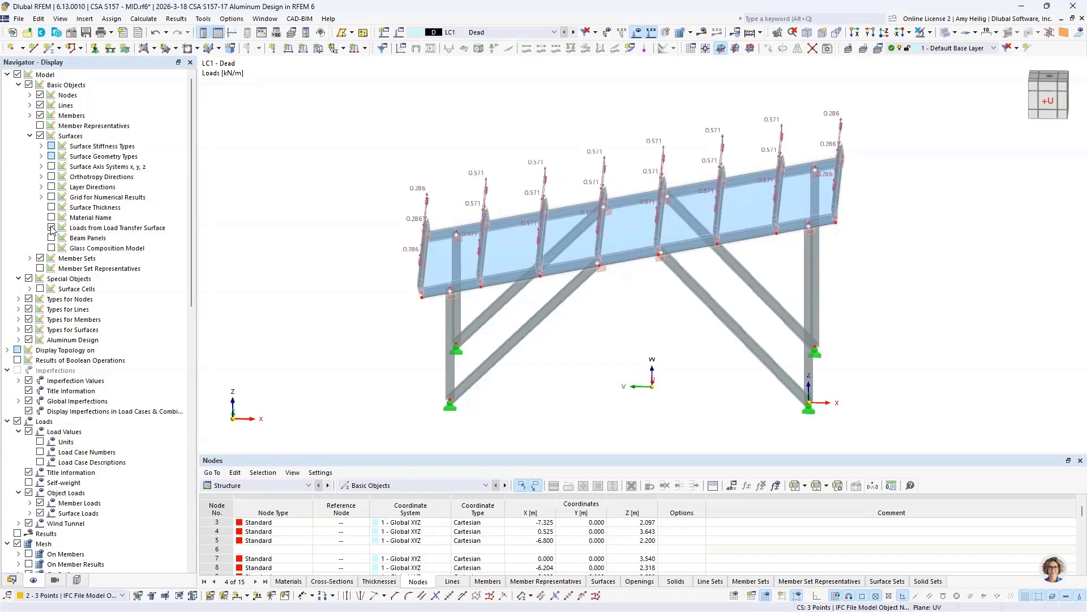
{"action": "middle_click_drag", "start_coordinate": [585, 323], "coordinate": [546, 352]}
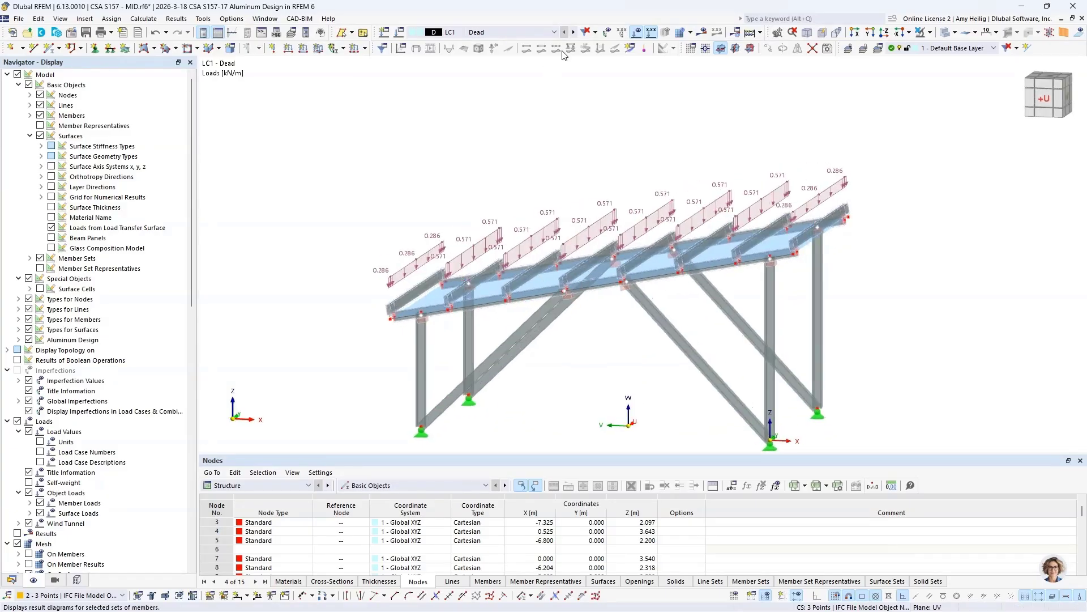
{"action": "left_click", "coordinate": [574, 33]}
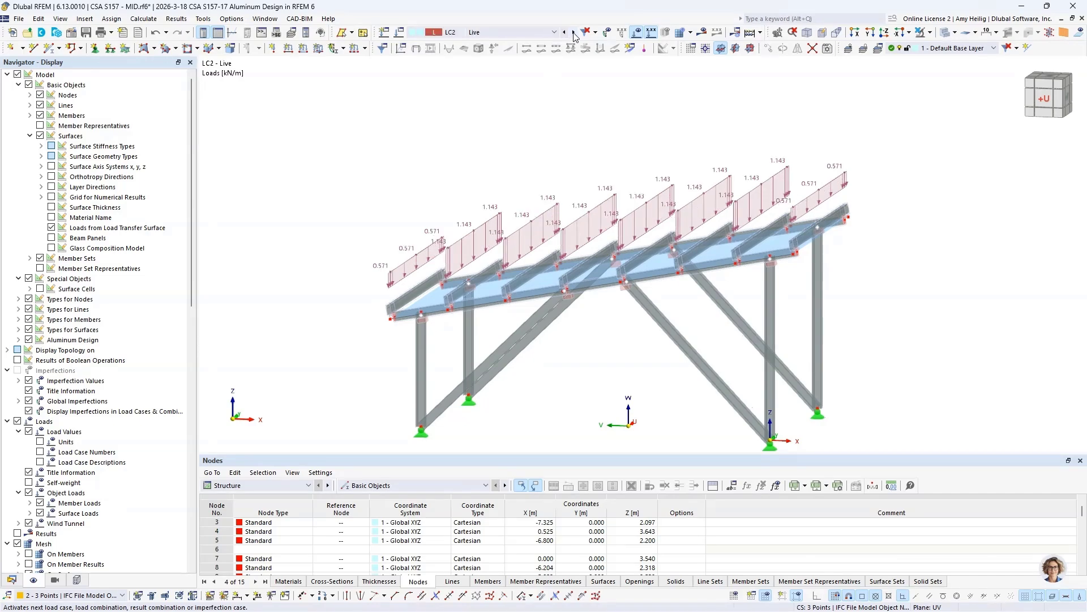
{"action": "left_click", "coordinate": [573, 32]}
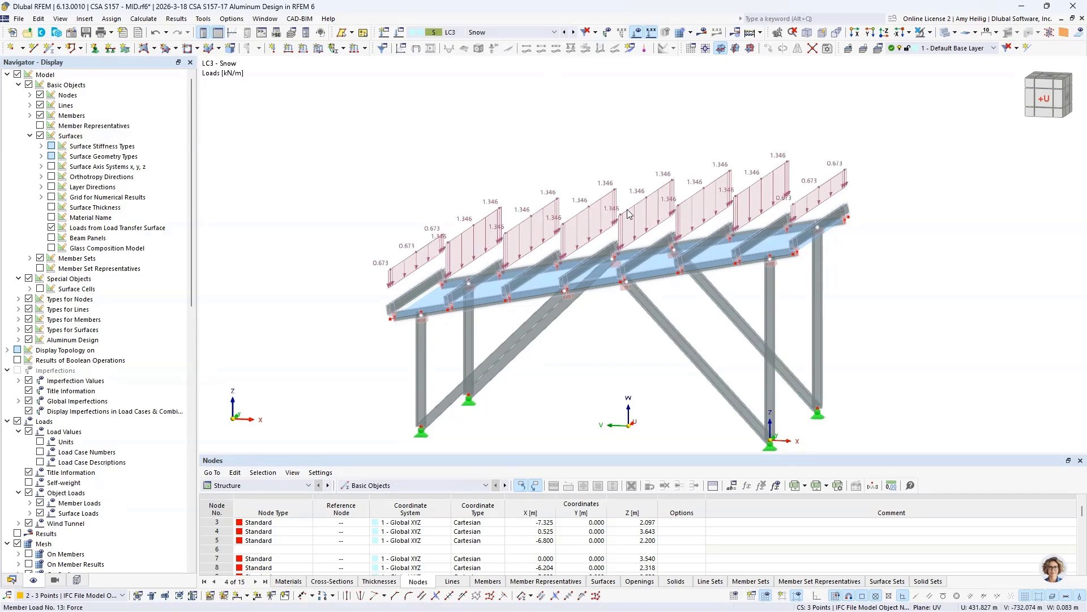
{"action": "left_click", "coordinate": [51, 227]}
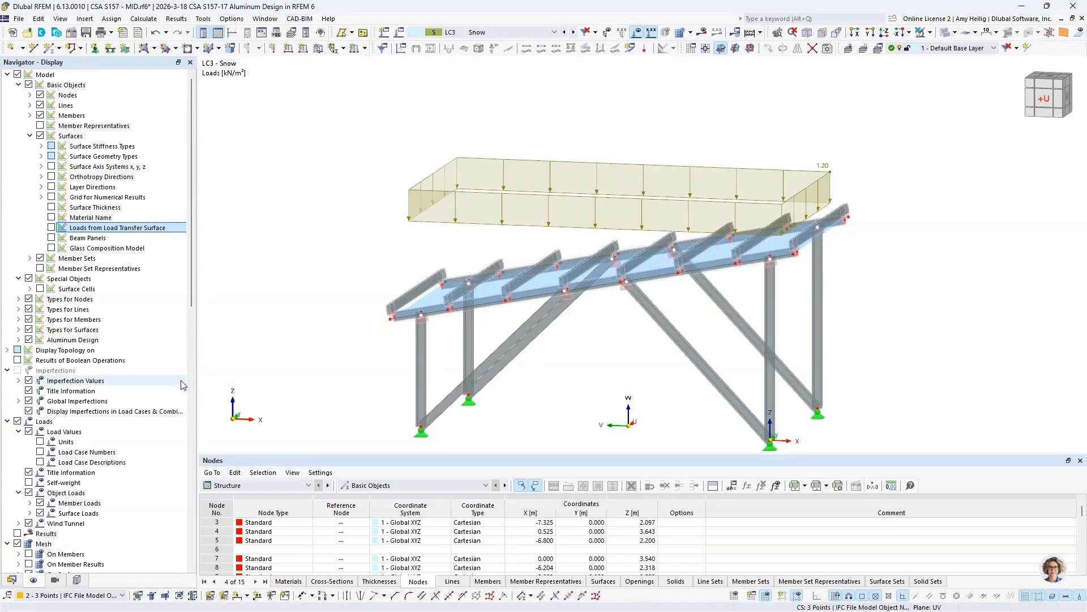
- Return to the model data tree and list the available load wizards
{"action": "left_click", "coordinate": [10, 583]}
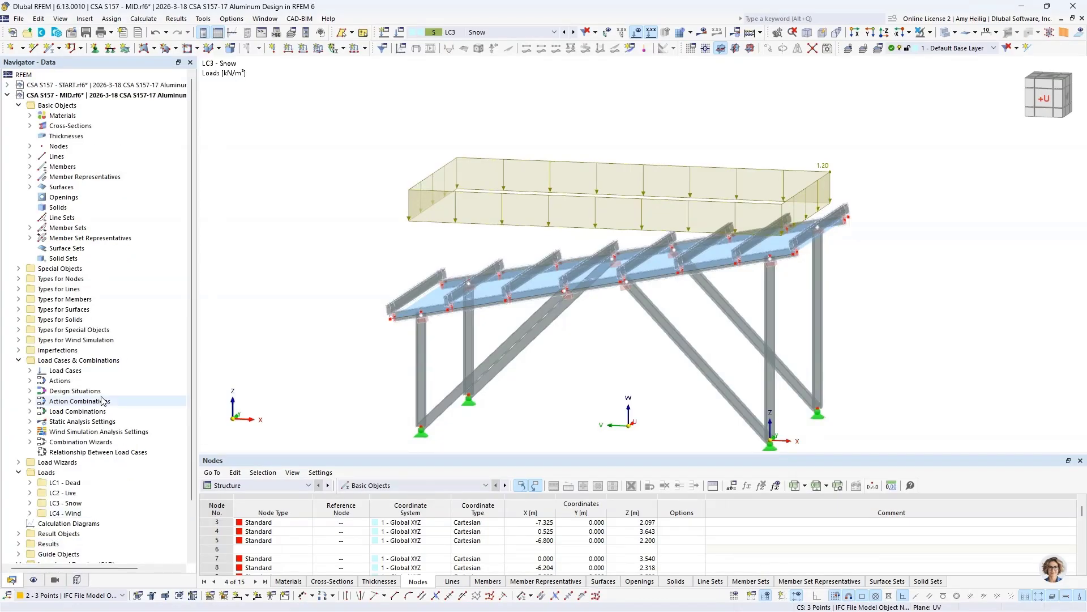
{"action": "left_click", "coordinate": [18, 361]}
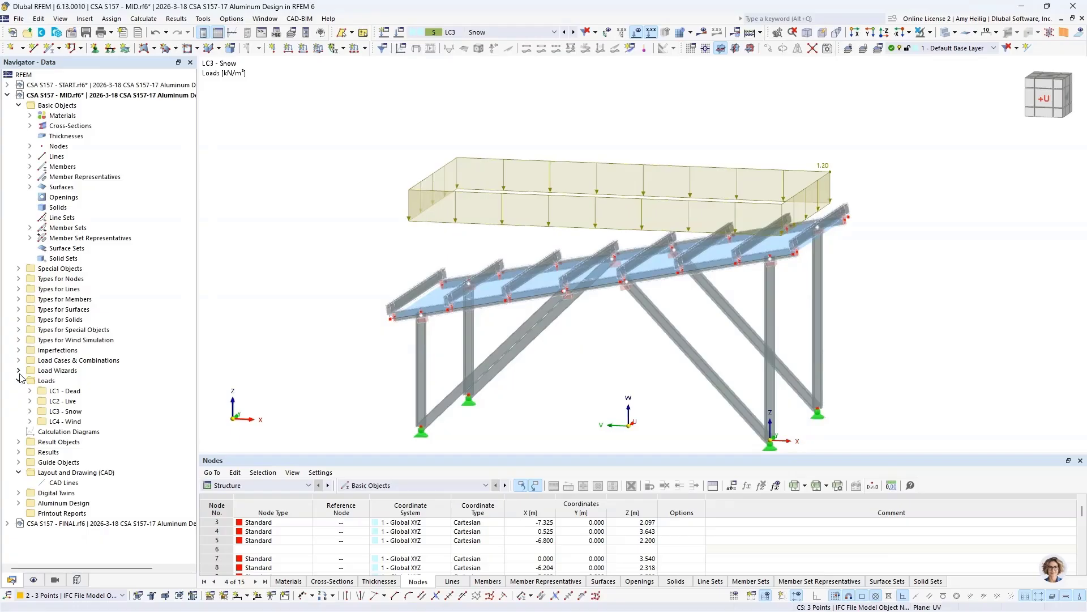
{"action": "left_click", "coordinate": [18, 370]}
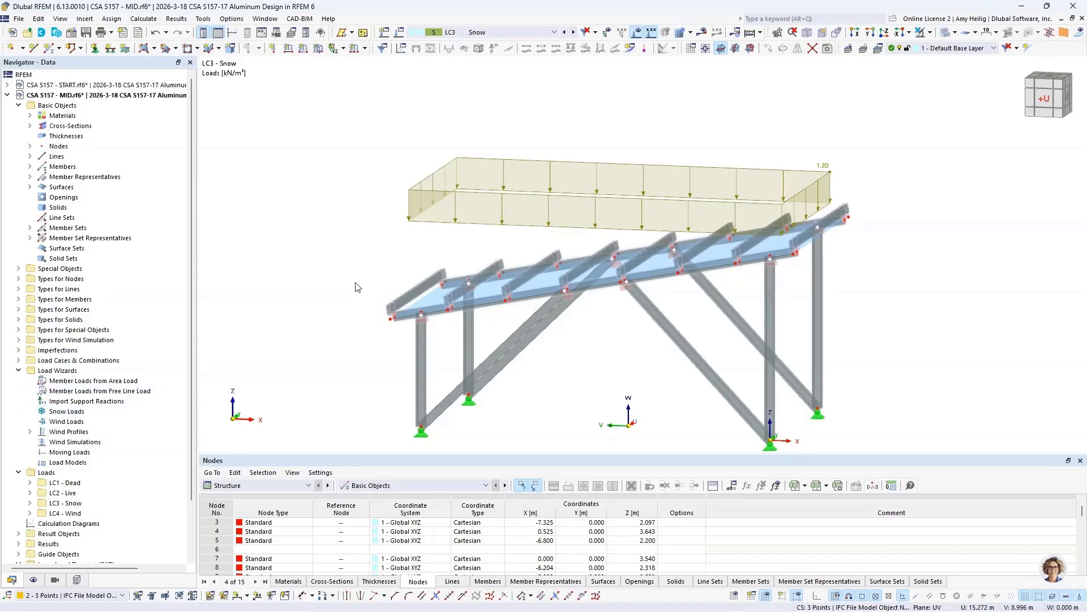
- Display load case LC4 Wind and examine its wind tunnel and inflow wind profile around the carport
{"action": "left_click", "coordinate": [573, 34]}
{"action": "scroll", "coordinate": [539, 196], "scroll_direction": "down", "scroll_amount": 4}
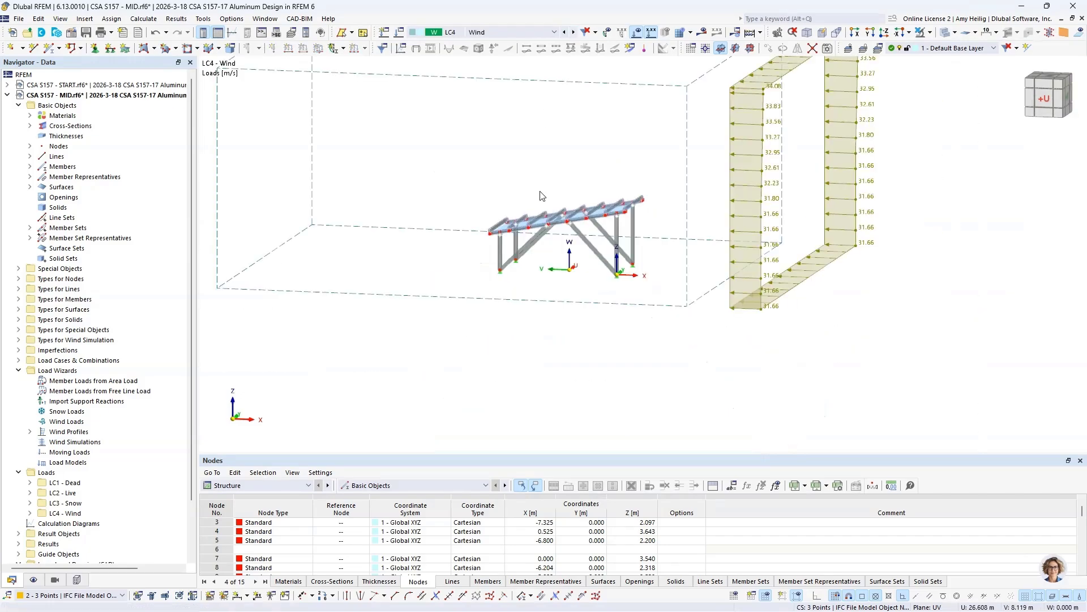
{"action": "scroll", "coordinate": [540, 195], "scroll_direction": "down", "scroll_amount": 2}
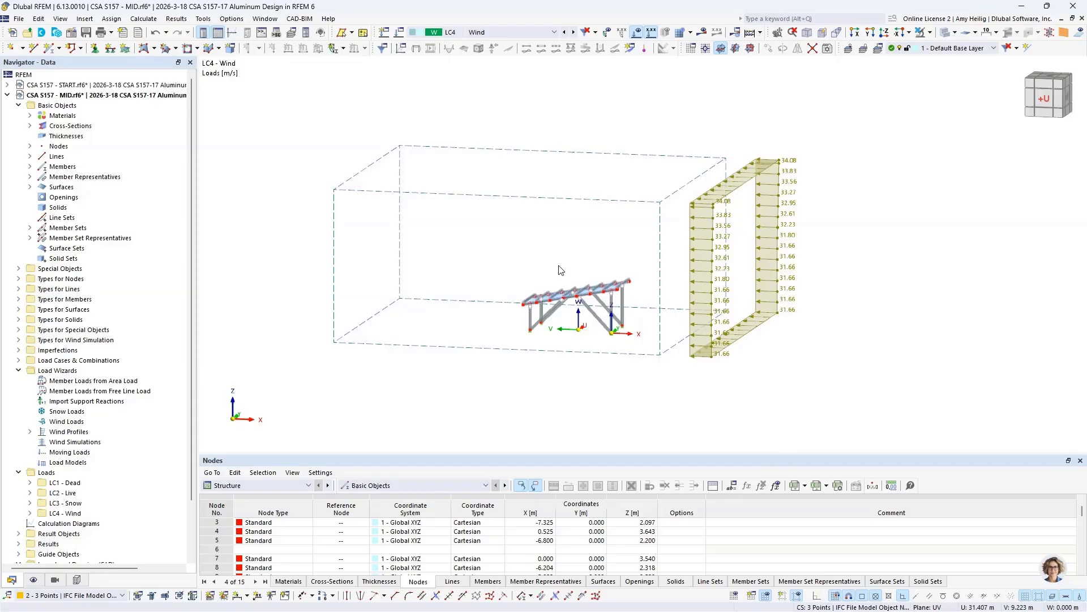
{"action": "middle_click_drag", "start_coordinate": [792, 298], "coordinate": [461, 291], "text": "ctrl"}
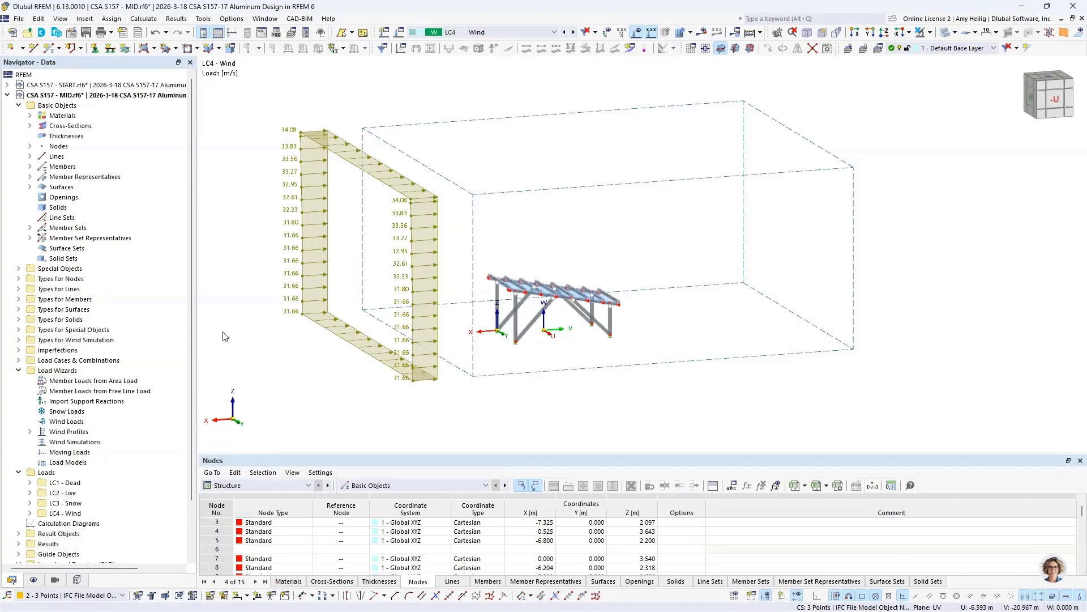
- Review the file formats available for import, including IFC
{"action": "left_click", "coordinate": [19, 19]}
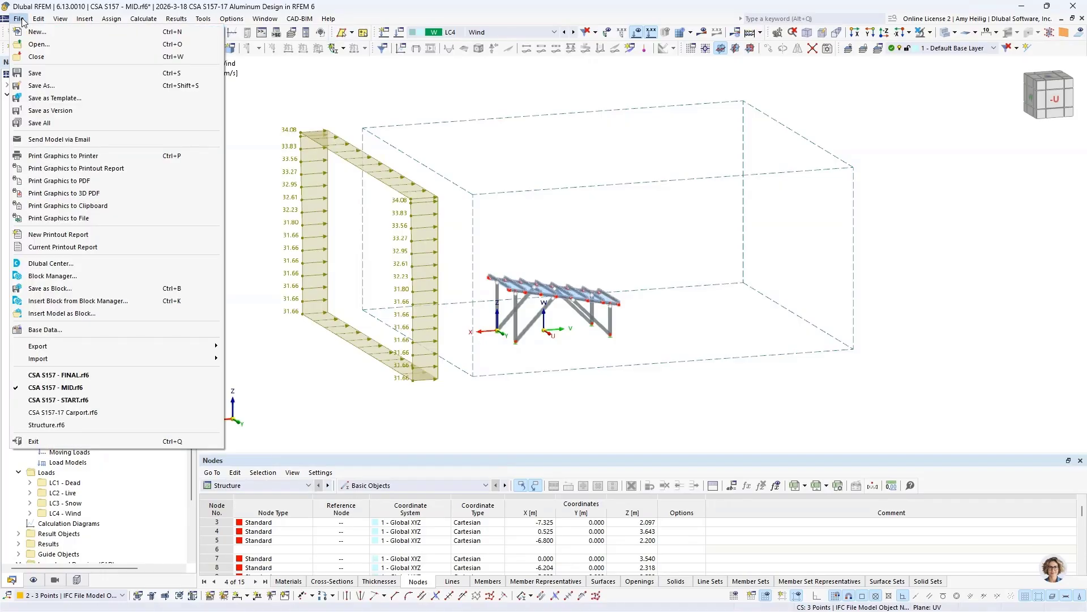
{"action": "mouse_move", "coordinate": [77, 355]}
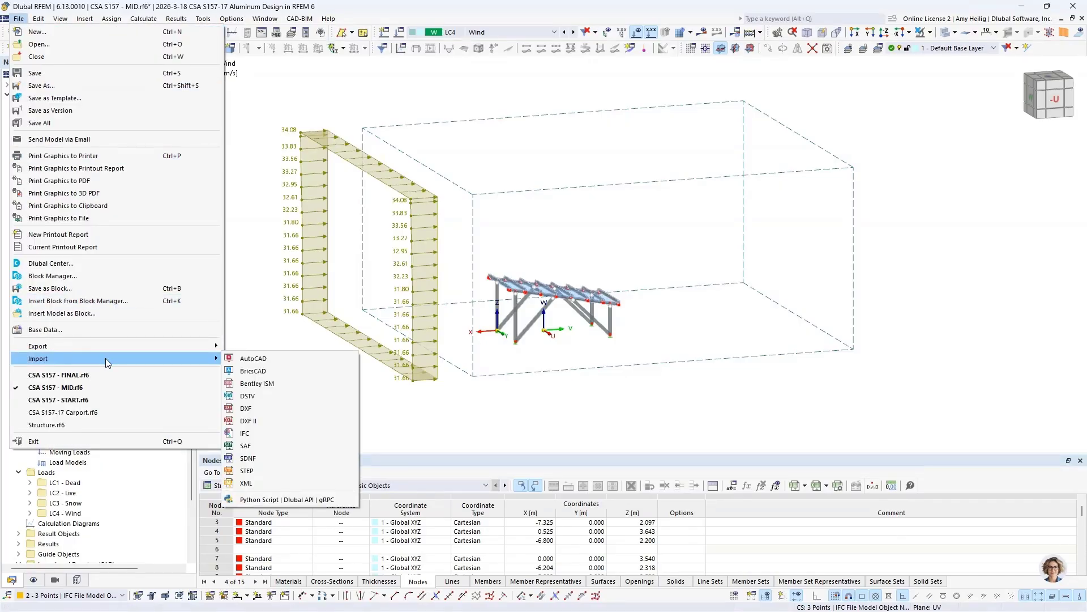
{"action": "left_click", "coordinate": [250, 431]}
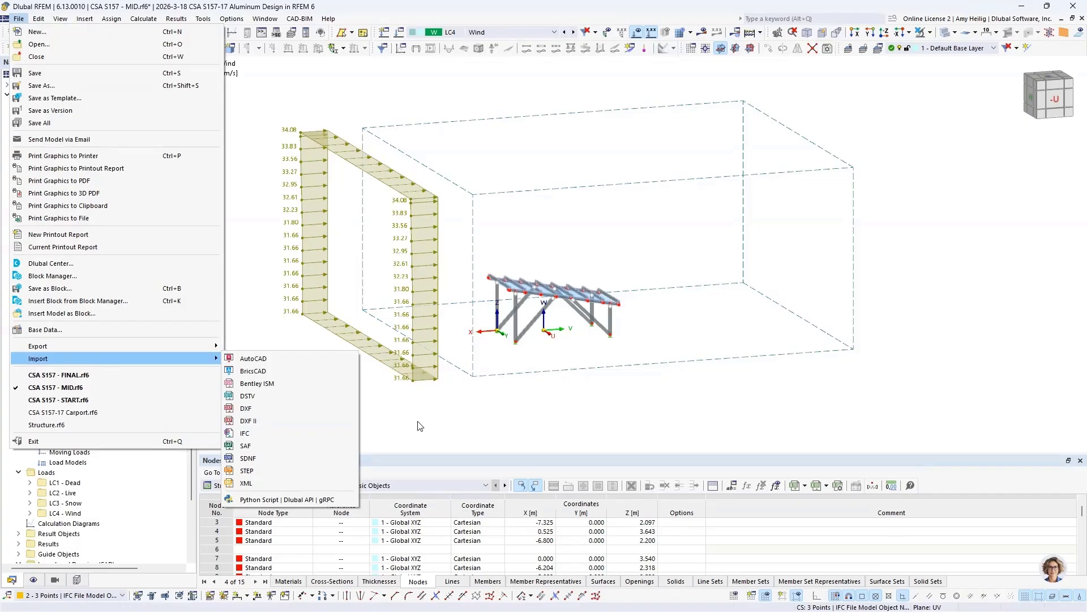
- Make the IfcProject car model visible and inspect it under the carport within the wind tunnel
{"action": "left_click", "coordinate": [77, 580]}
{"action": "left_click", "coordinate": [18, 86]}
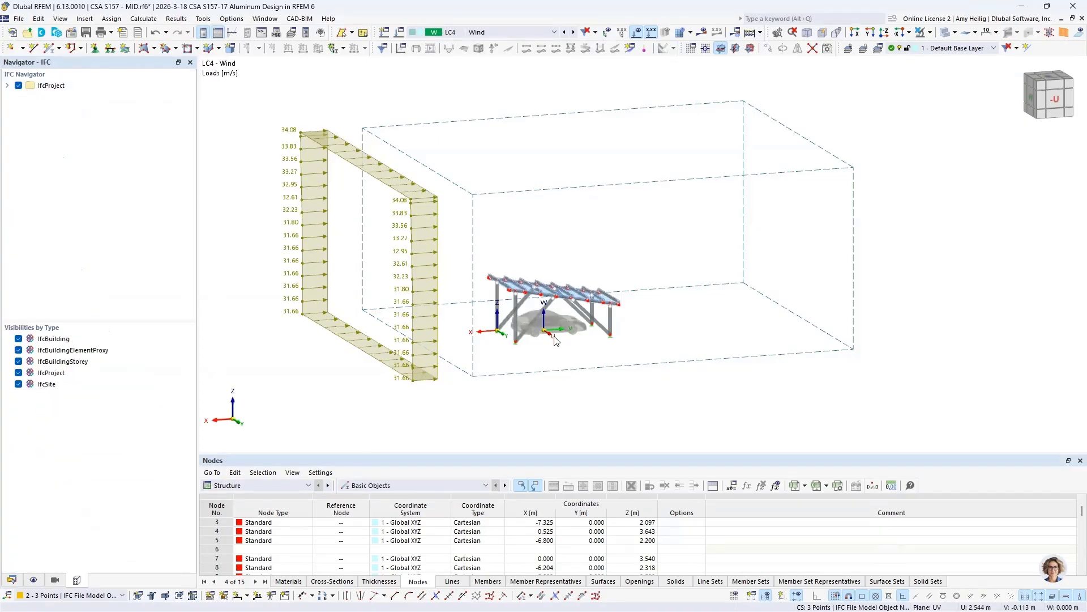
{"action": "scroll", "coordinate": [556, 338], "scroll_direction": "up", "scroll_amount": 5}
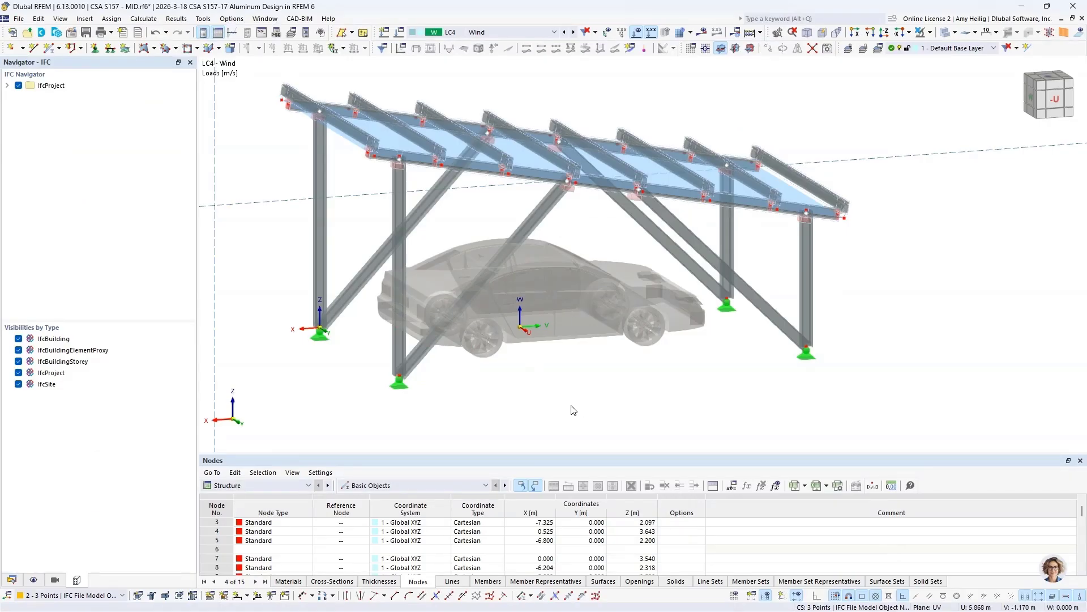
{"action": "scroll", "coordinate": [570, 406], "scroll_direction": "down", "scroll_amount": 5}
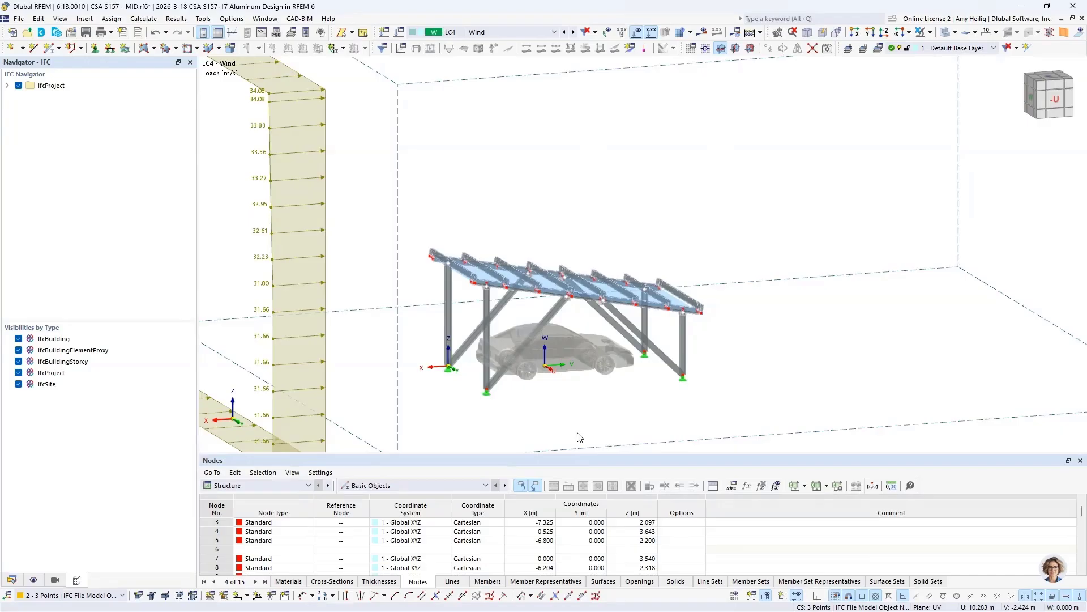
{"action": "middle_click_drag", "start_coordinate": [461, 412], "coordinate": [488, 403], "text": "ctrl"}
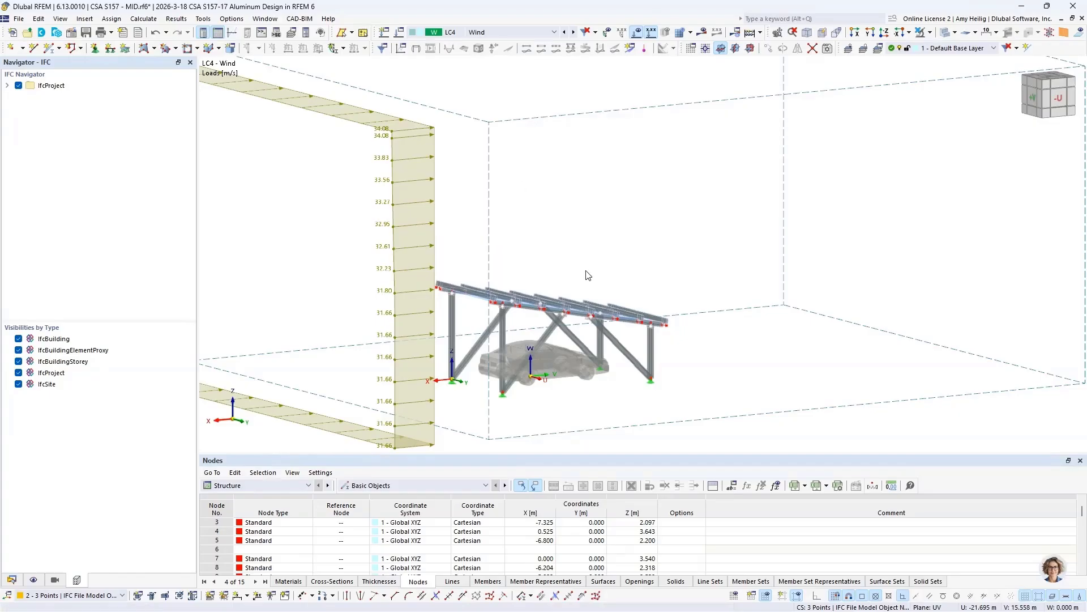
- Review the NBC 2020 combination standard and the Ultimate Limit State and Serviceability design situations in the load cases and combinations settings
{"action": "scroll", "coordinate": [532, 274], "scroll_direction": "down", "scroll_amount": 4}
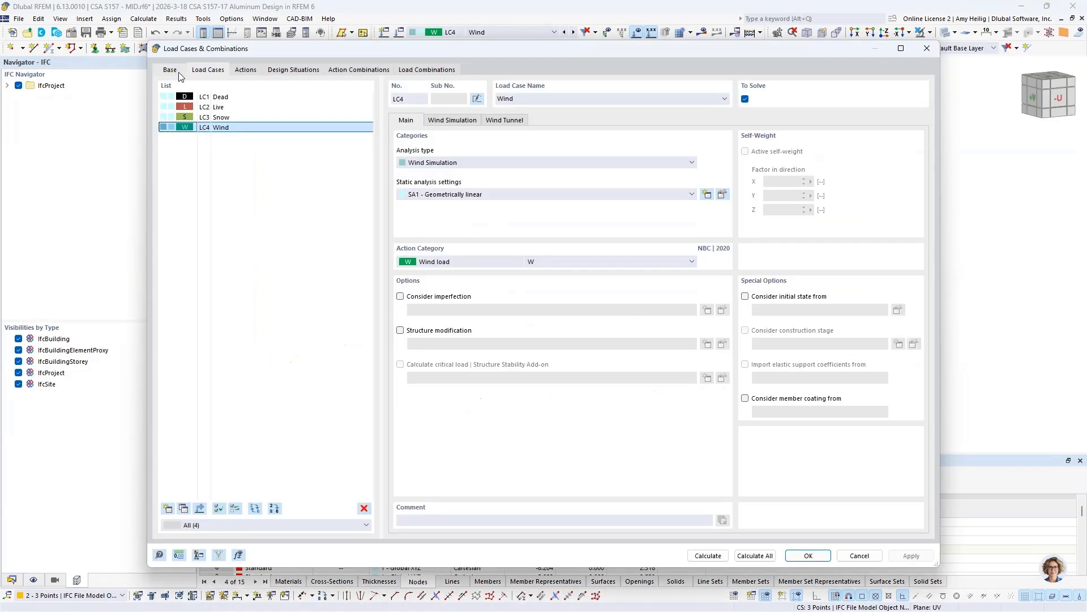
{"action": "left_click", "coordinate": [175, 72]}
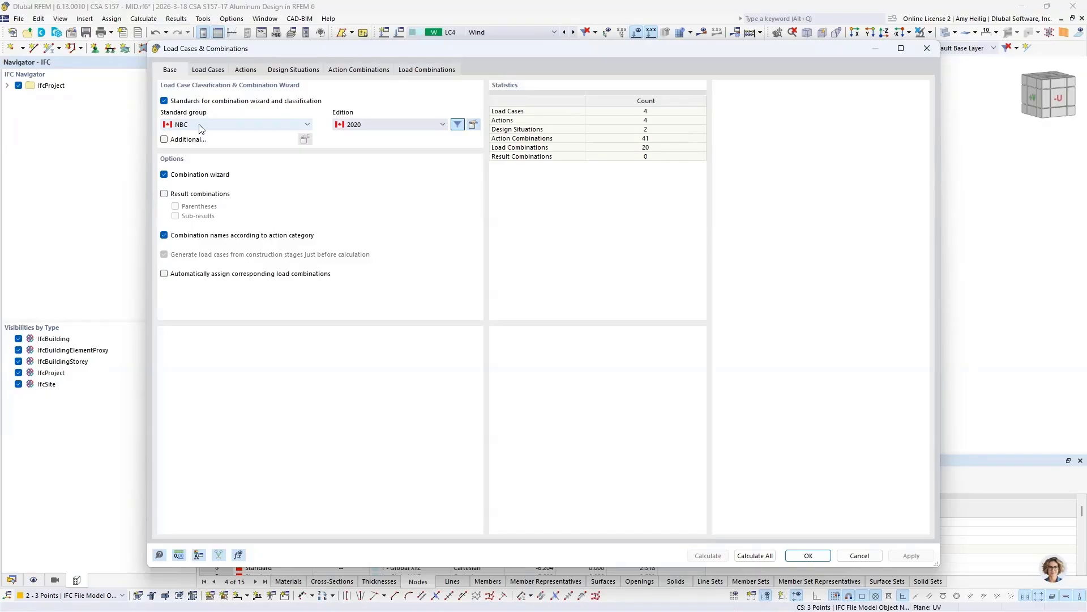
{"action": "left_click", "coordinate": [280, 70]}
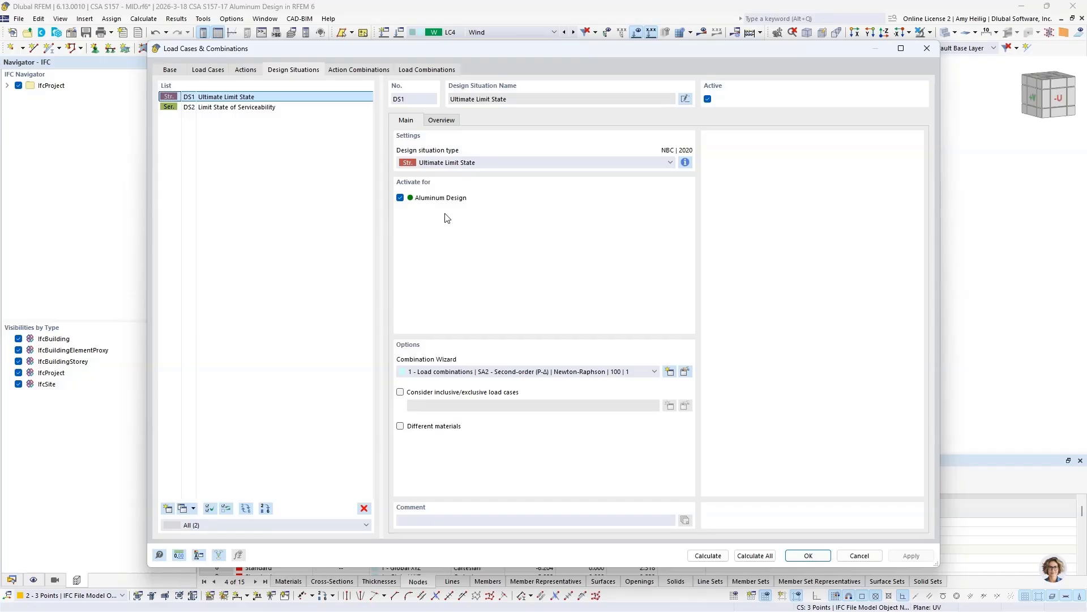
{"action": "left_click", "coordinate": [214, 107]}
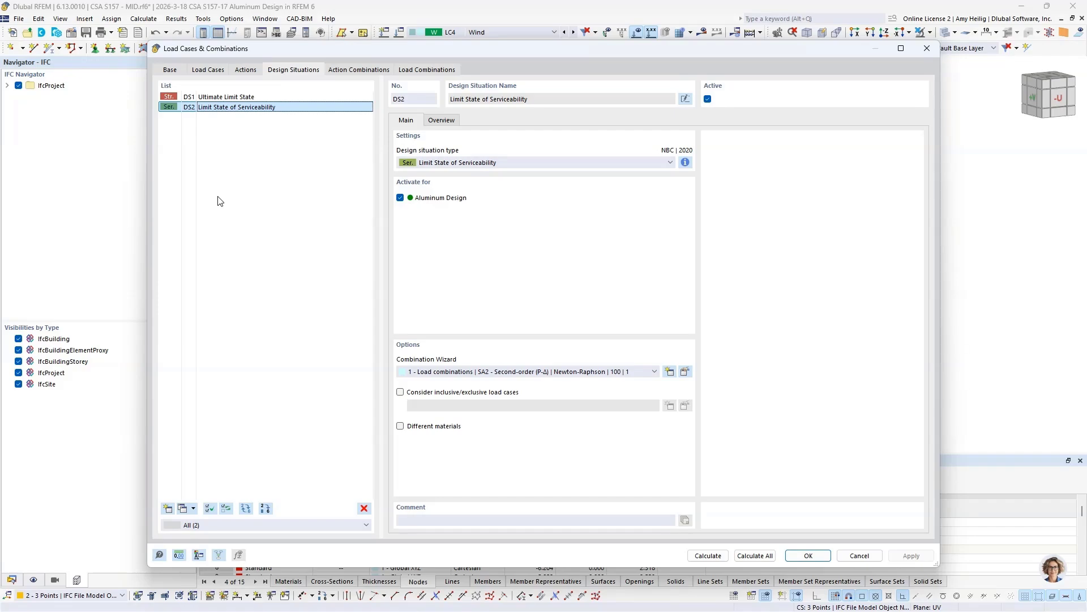
{"action": "left_click", "coordinate": [244, 97]}
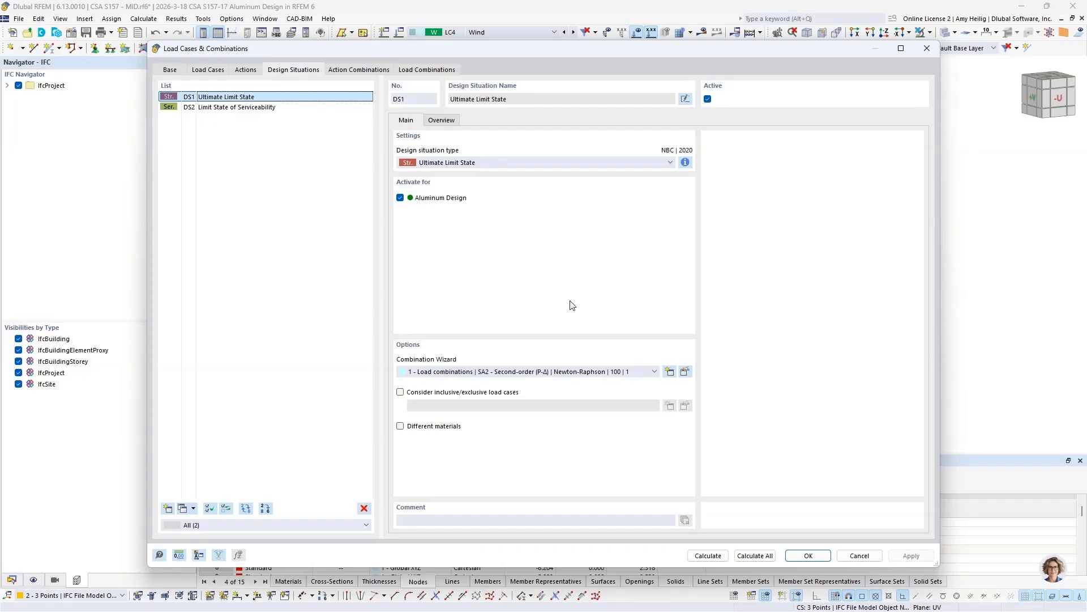
- Open the Ultimate Limit State's combination wizard and review its static analysis settings, keeping SA2 - Second-order (P-Δ)
{"action": "left_click", "coordinate": [685, 372]}
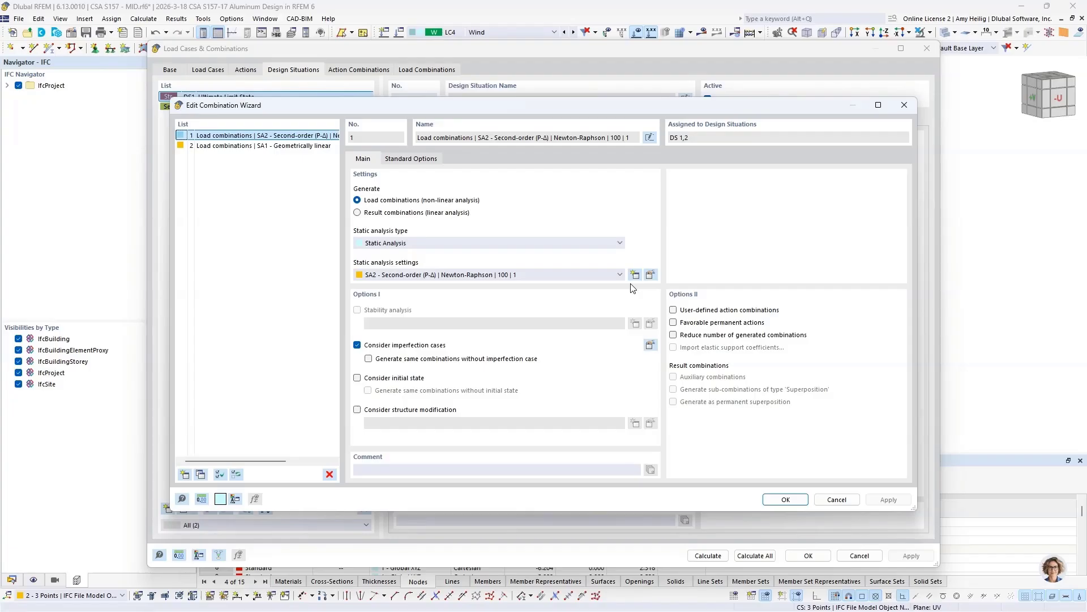
{"action": "left_click", "coordinate": [589, 275]}
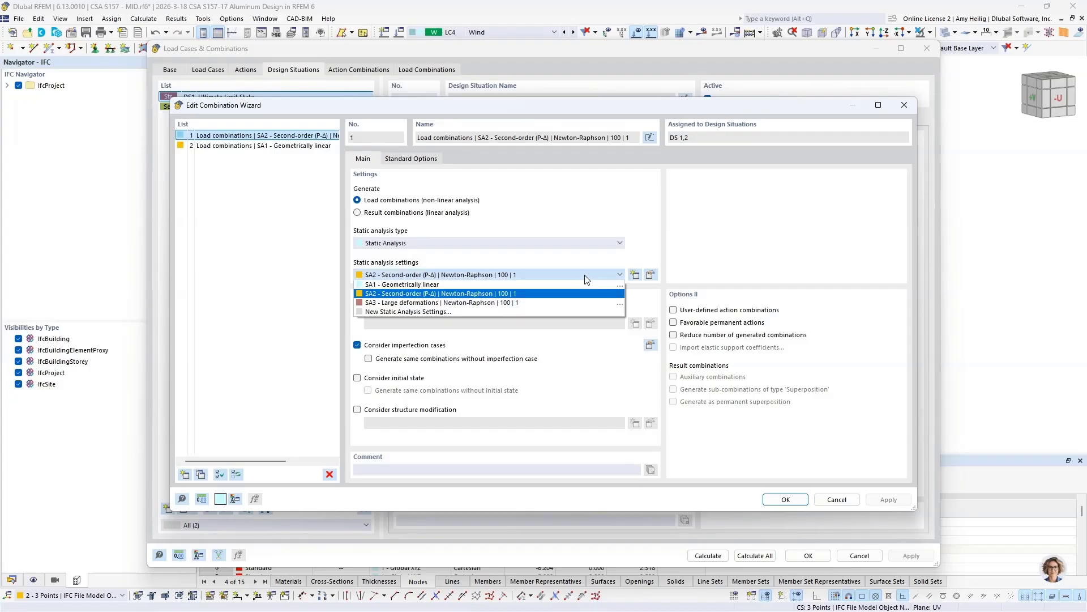
{"action": "left_click", "coordinate": [541, 293]}
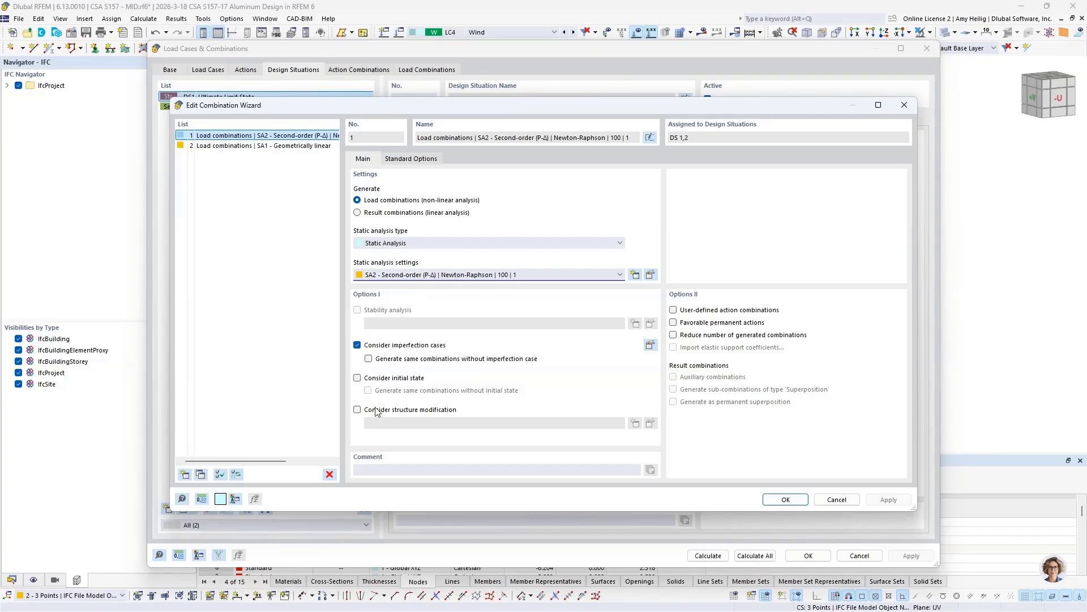
- Enable structure modification for the SA2 second-order combination wizard and create a new structure modification that modifies member stiffnesses
{"action": "left_click", "coordinate": [356, 409]}
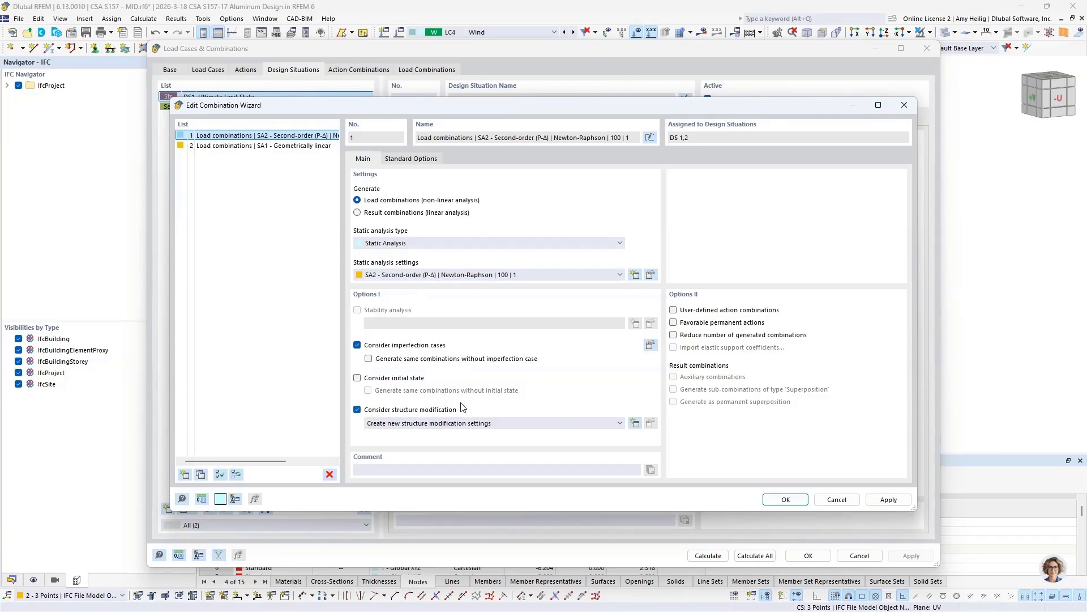
{"action": "left_click", "coordinate": [636, 423]}
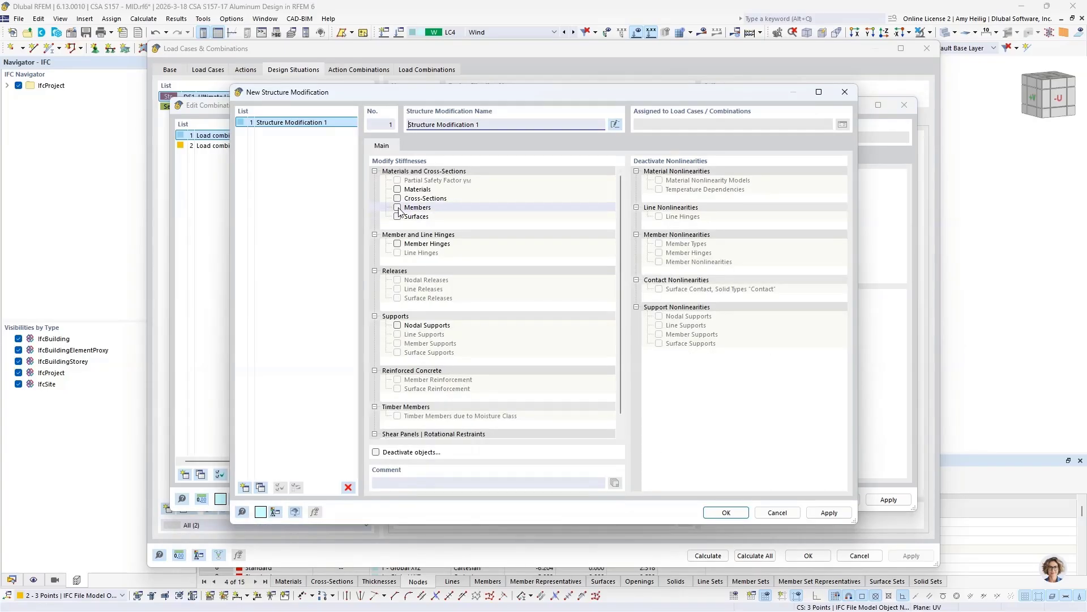
{"action": "left_click", "coordinate": [398, 207]}
{"action": "left_click", "coordinate": [415, 145]}
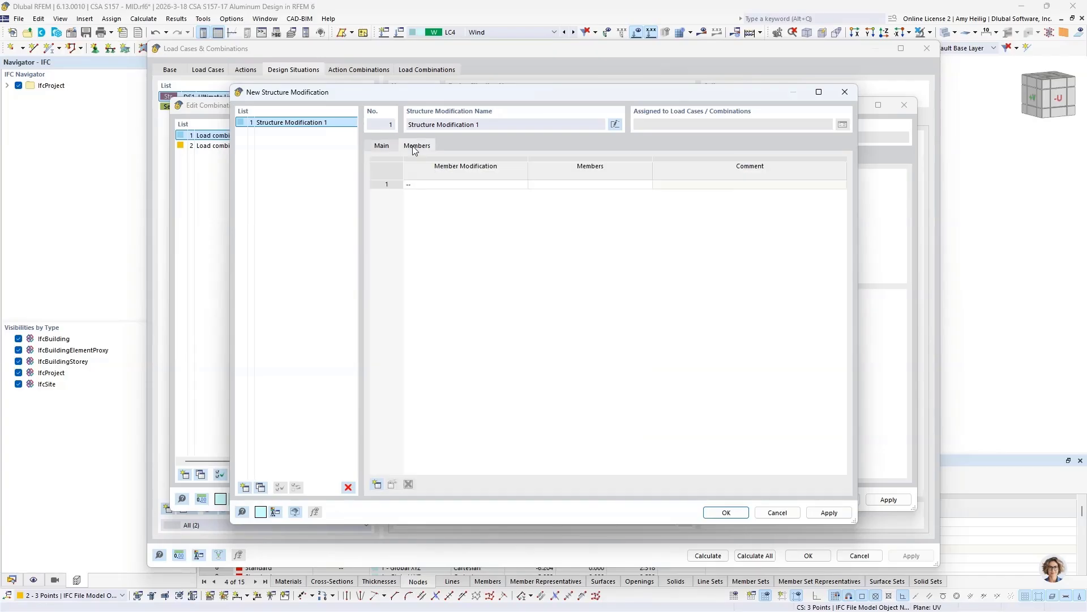
- Add a new member stiffness modification of type CSA S157-17 8 | Aluminum Structures to the structure modification
{"action": "left_click", "coordinate": [487, 185]}
{"action": "left_click", "coordinate": [522, 185]}
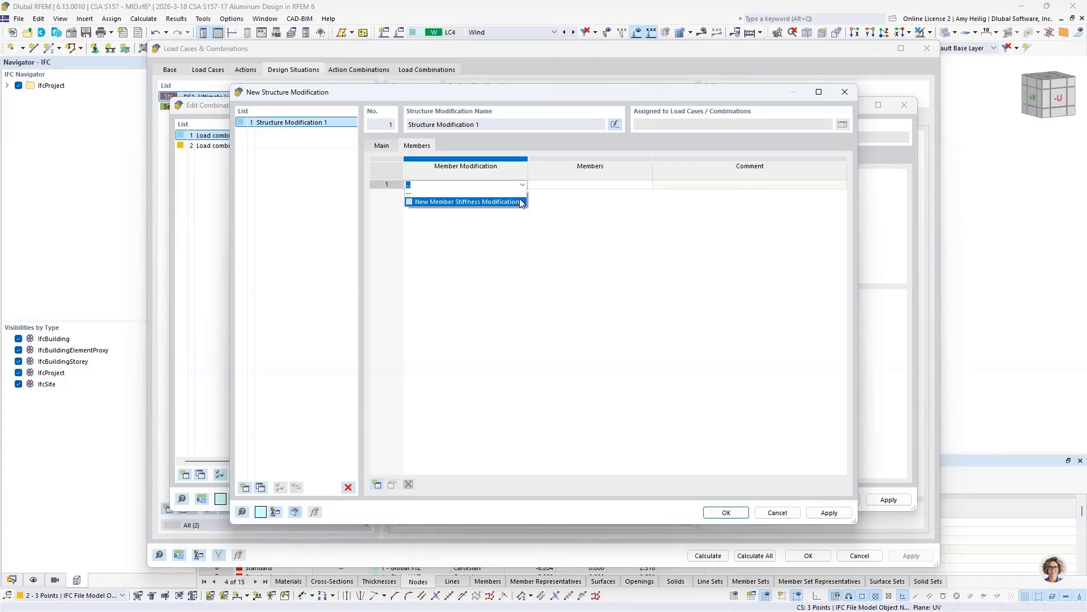
{"action": "left_click", "coordinate": [521, 202]}
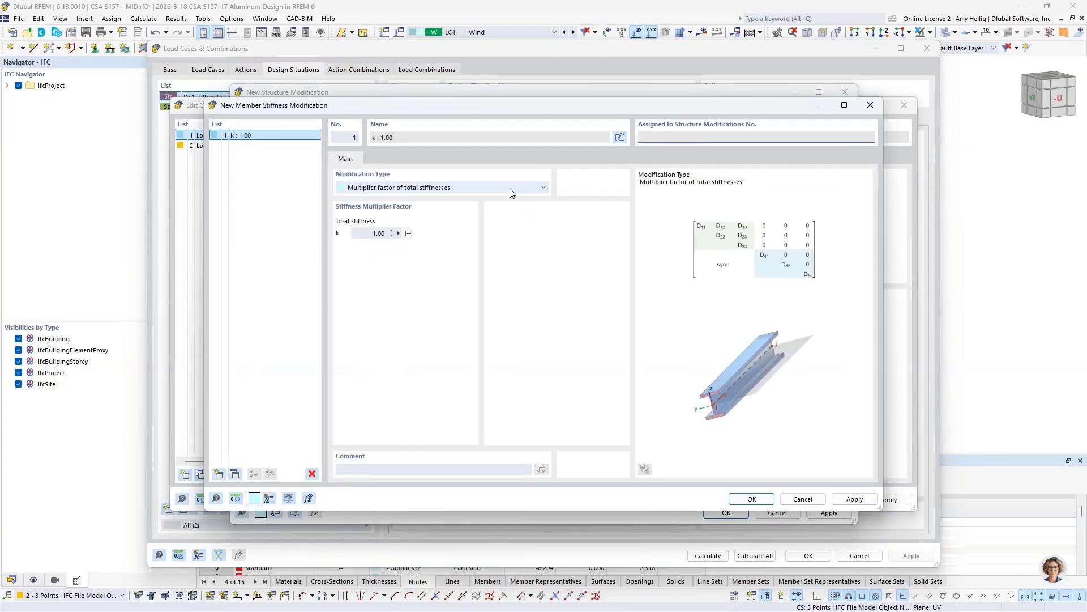
{"action": "left_click", "coordinate": [512, 187]}
{"action": "scroll", "coordinate": [506, 226], "scroll_direction": "down", "scroll_amount": 1}
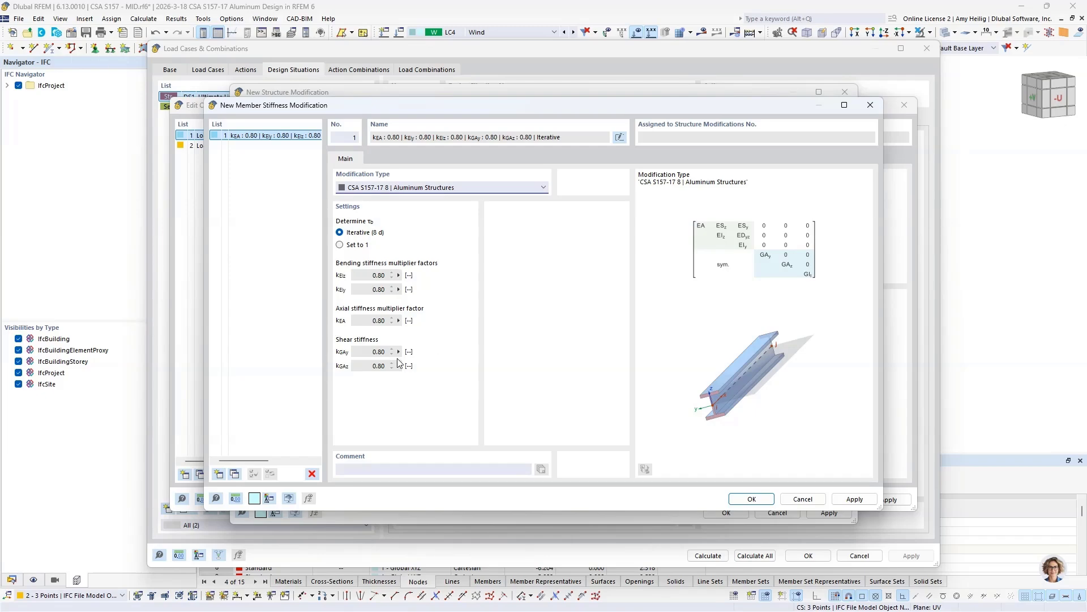
{"action": "left_click", "coordinate": [761, 501]}
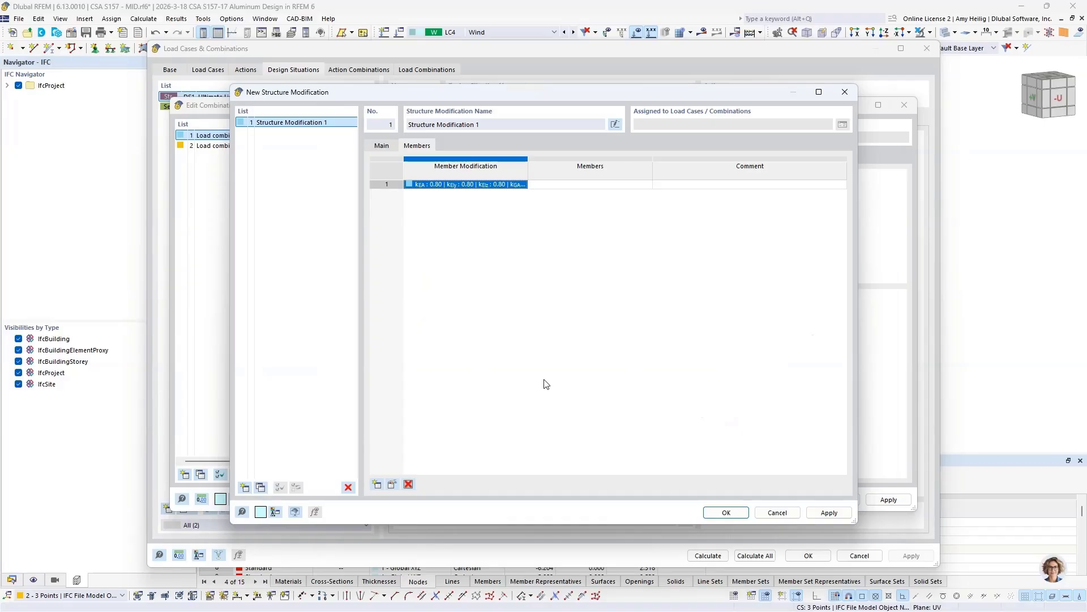
- Assign the member stiffness modification to all members and accept the structure modification
{"action": "left_click", "coordinate": [608, 184]}
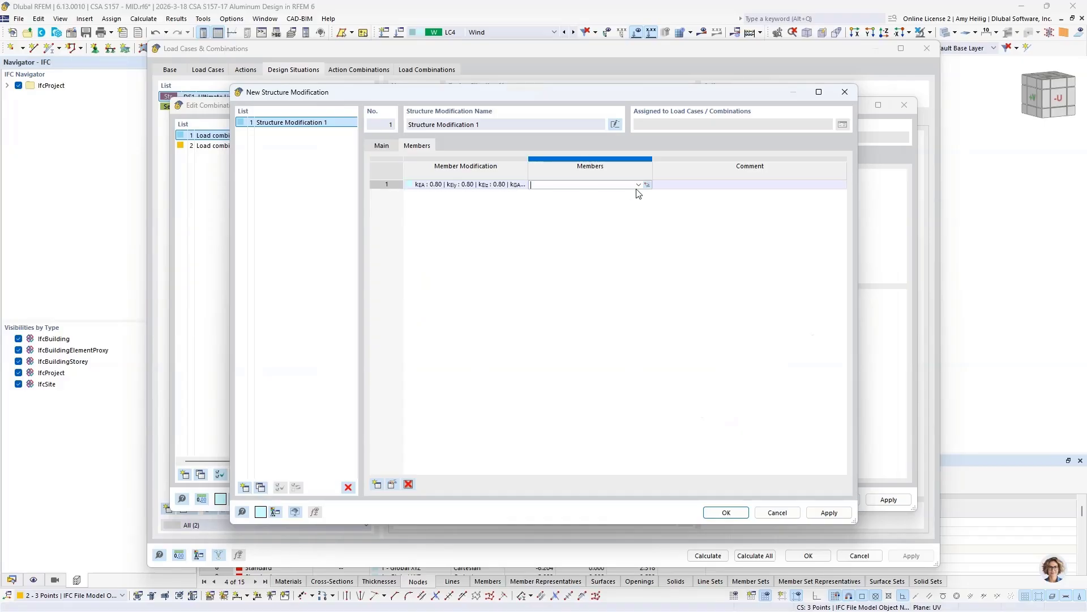
{"action": "left_click", "coordinate": [637, 185]}
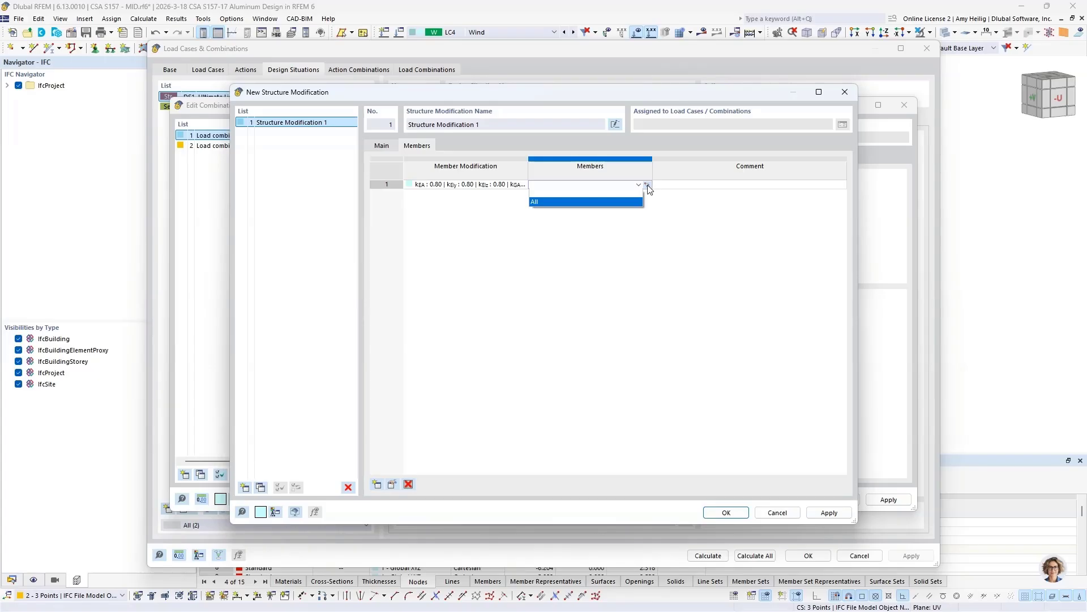
{"action": "left_click", "coordinate": [612, 202]}
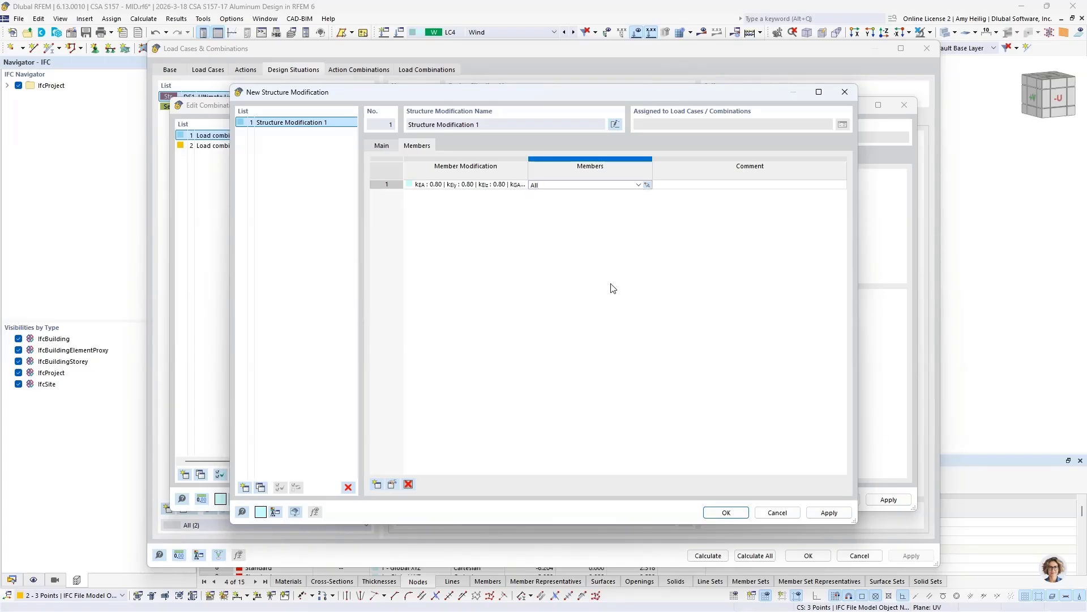
{"action": "left_click", "coordinate": [720, 513]}
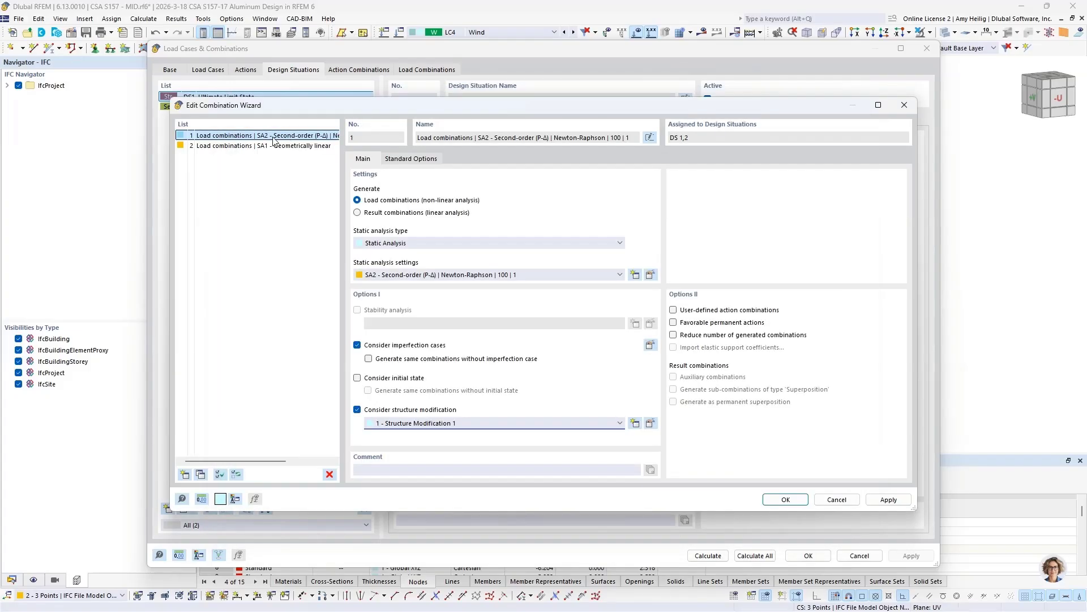
- Duplicate the SA2 second-order combination wizard and turn off structure modification in the copy
{"action": "left_click", "coordinate": [201, 474]}
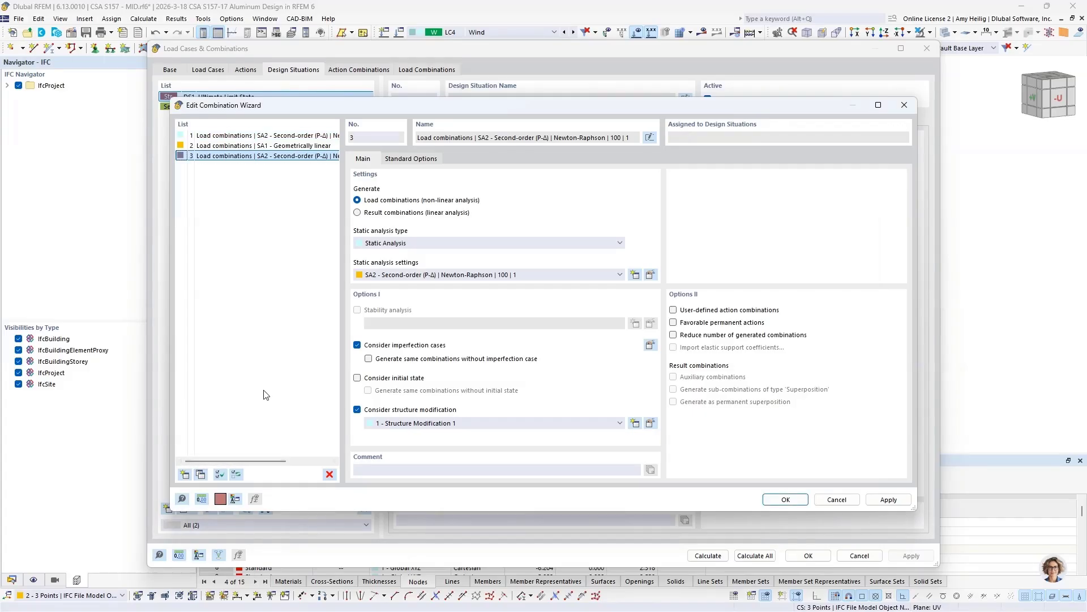
{"action": "left_click", "coordinate": [358, 410]}
{"action": "left_click", "coordinate": [772, 500]}
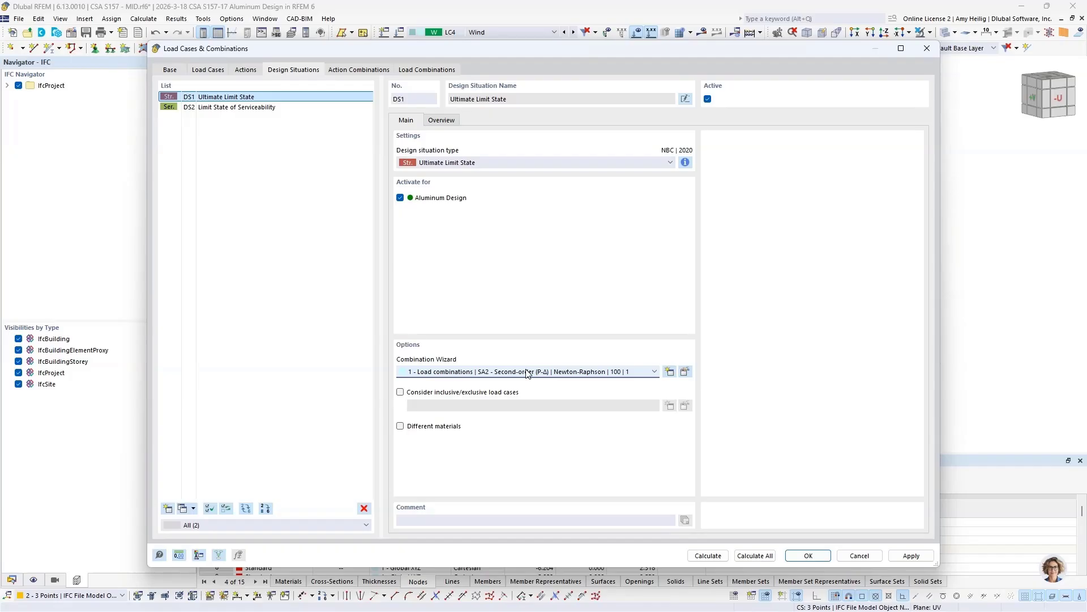
- Assign combination wizard 3, SA2 - Second-order (P-Δ), to the Limit State of Serviceability design situation DS2
{"action": "left_click", "coordinate": [257, 110]}
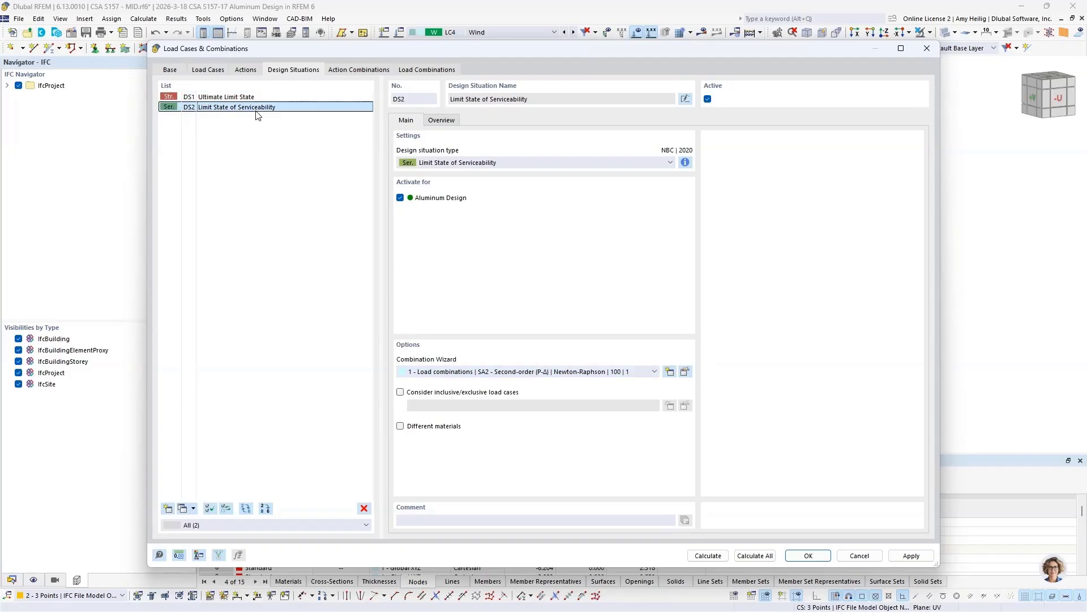
{"action": "left_click", "coordinate": [518, 372]}
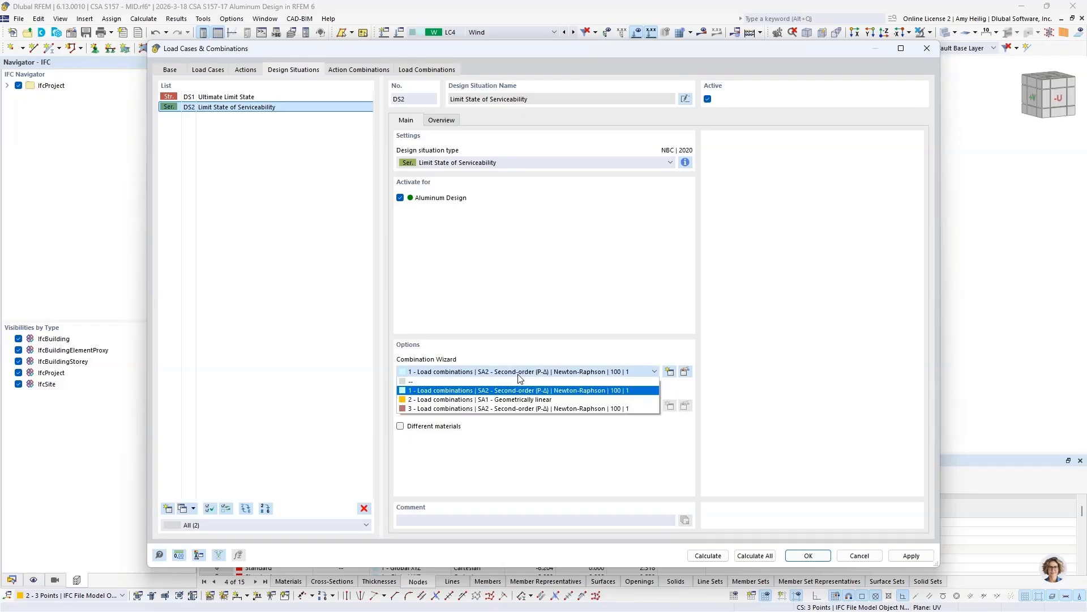
{"action": "left_click", "coordinate": [526, 409]}
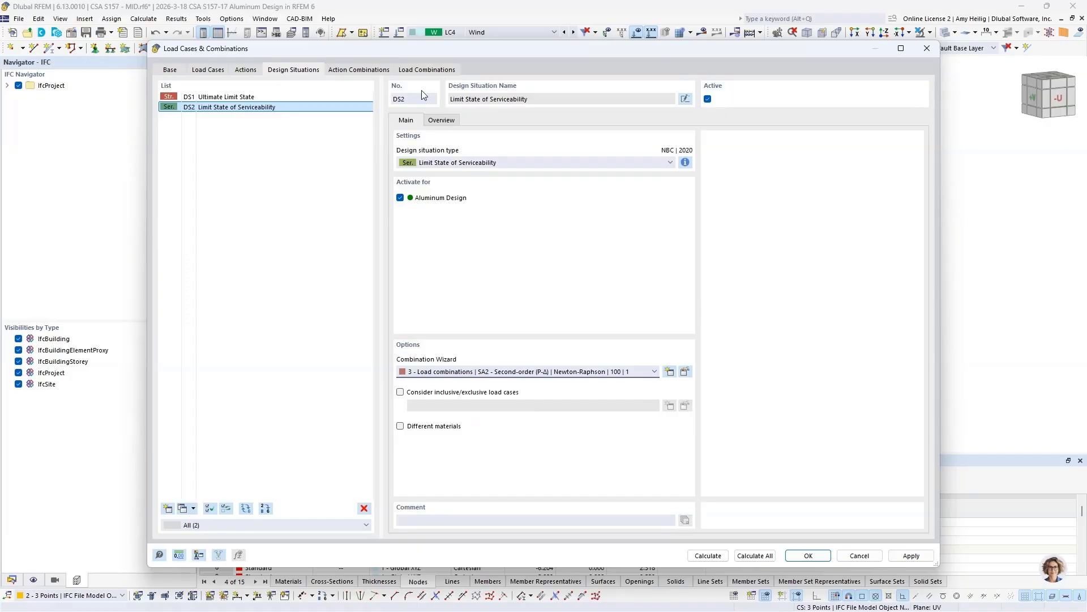
- Review the generated load combinations and their structure modification settings, including CO3, CO5 and CO12, then view CO12's loads on the carport
{"action": "left_click", "coordinate": [426, 69]}
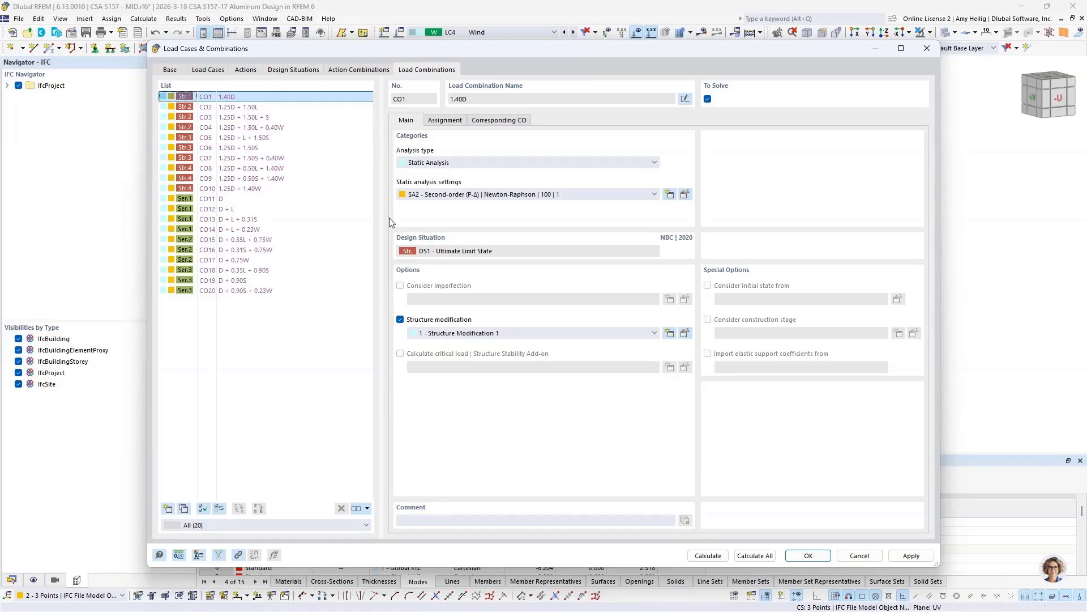
{"action": "left_click", "coordinate": [262, 118]}
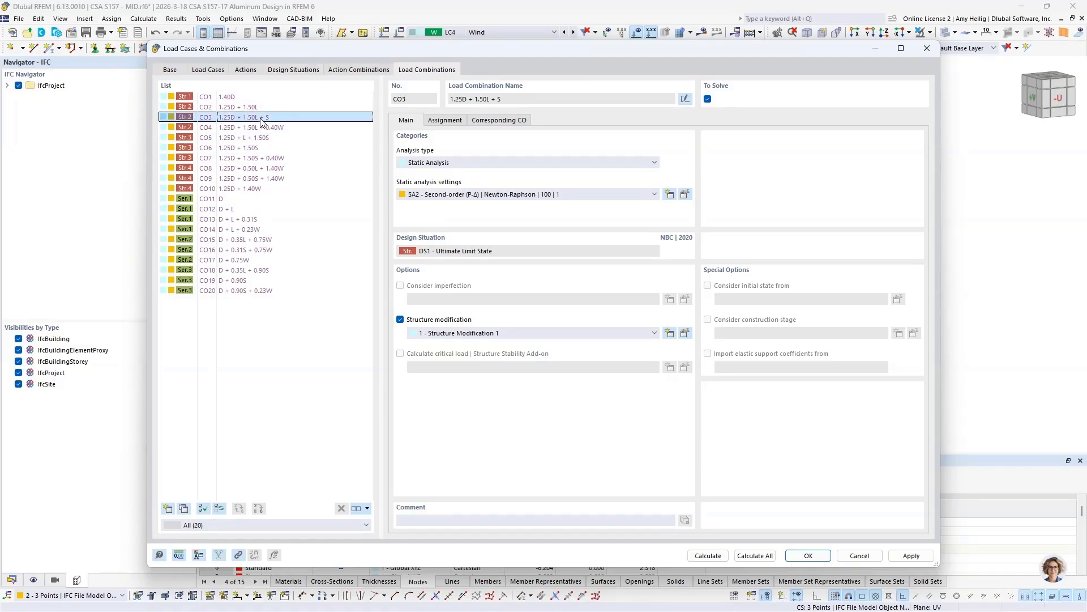
{"action": "left_click", "coordinate": [265, 138]}
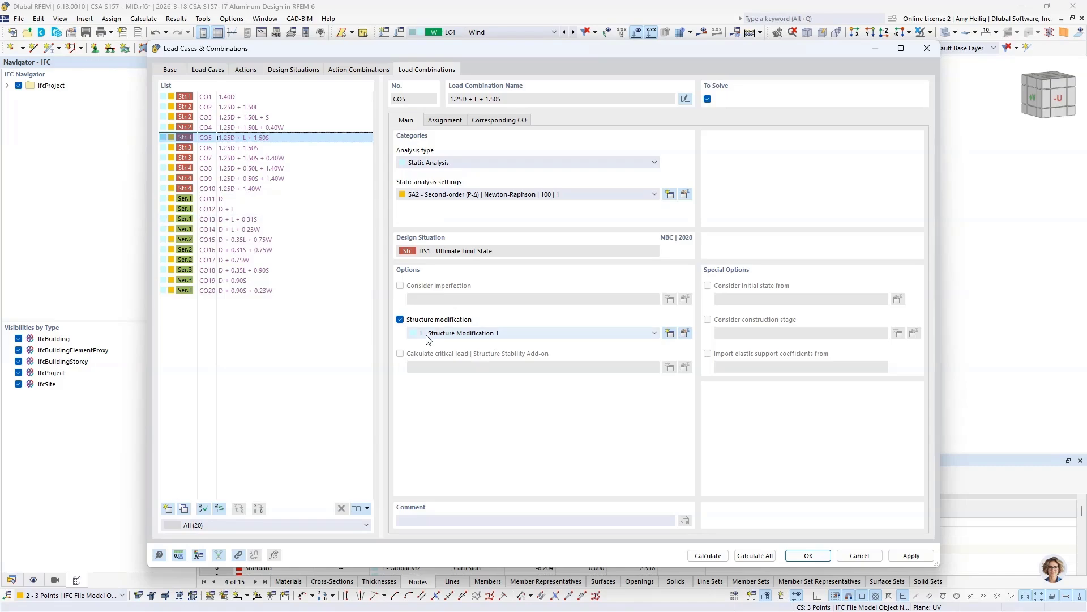
{"action": "left_click", "coordinate": [253, 210]}
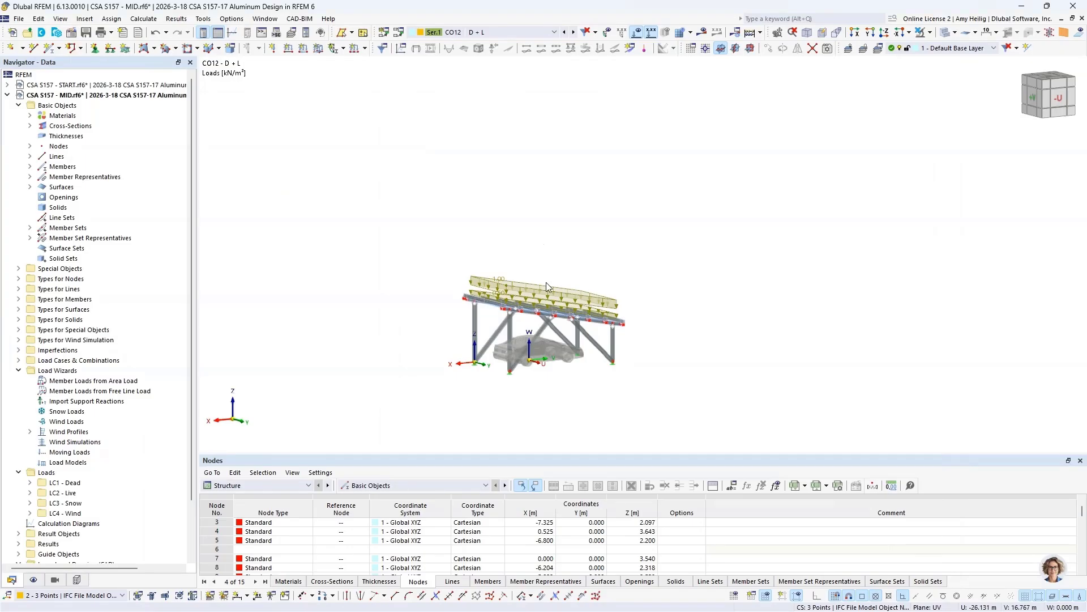
{"action": "scroll", "coordinate": [541, 324], "scroll_direction": "up", "scroll_amount": 3}
- Switch to the CSA S157 - FINAL.rf6 model and display the LC4 Wind loads on the carport
{"action": "left_click", "coordinate": [265, 19]}
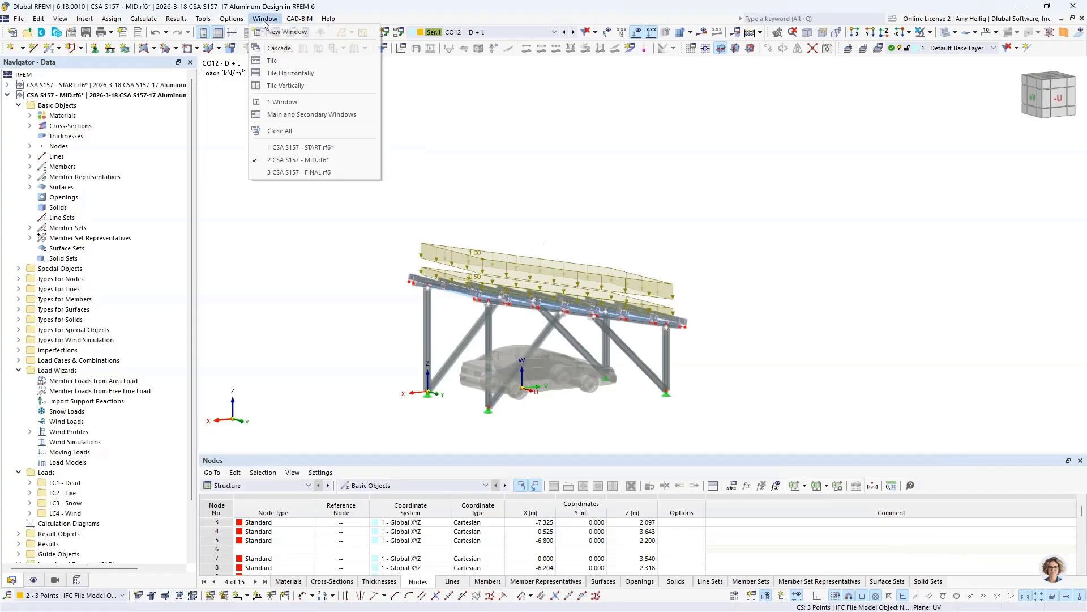
{"action": "left_click", "coordinate": [306, 173]}
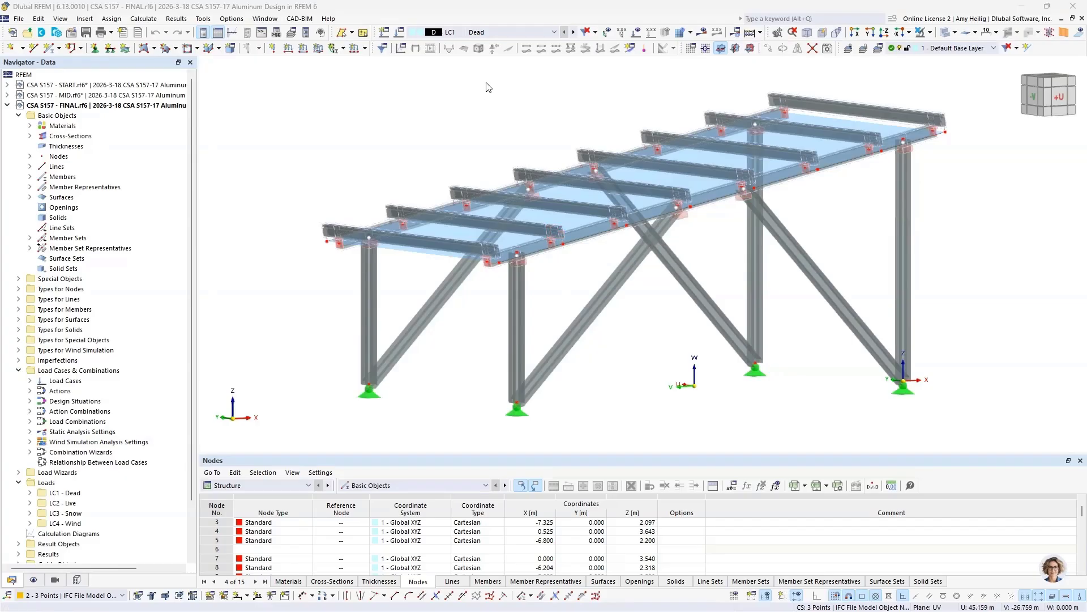
{"action": "left_click", "coordinate": [499, 33]}
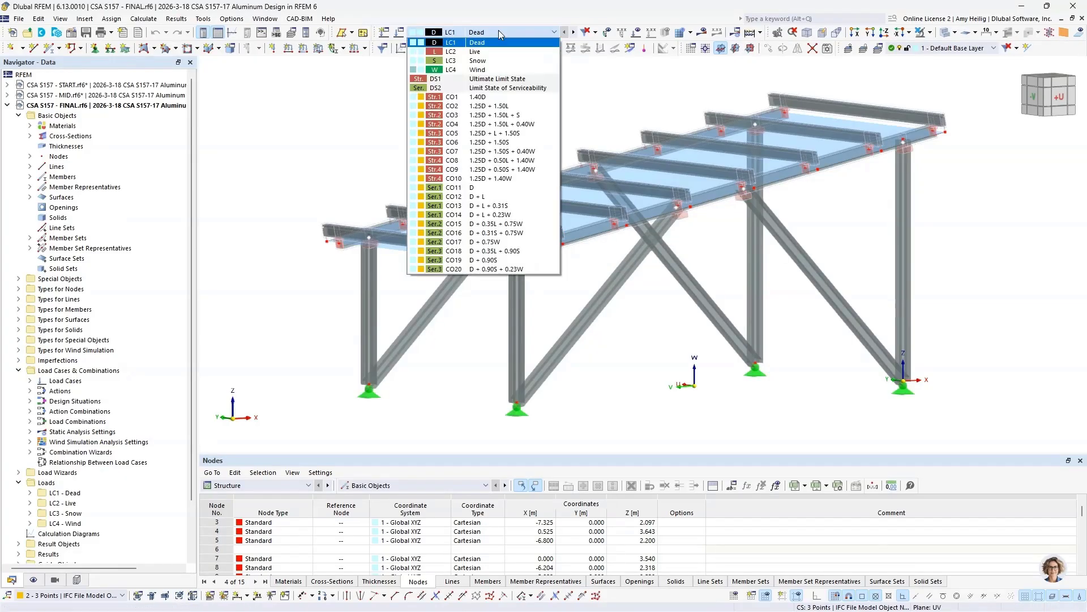
{"action": "left_click", "coordinate": [479, 69]}
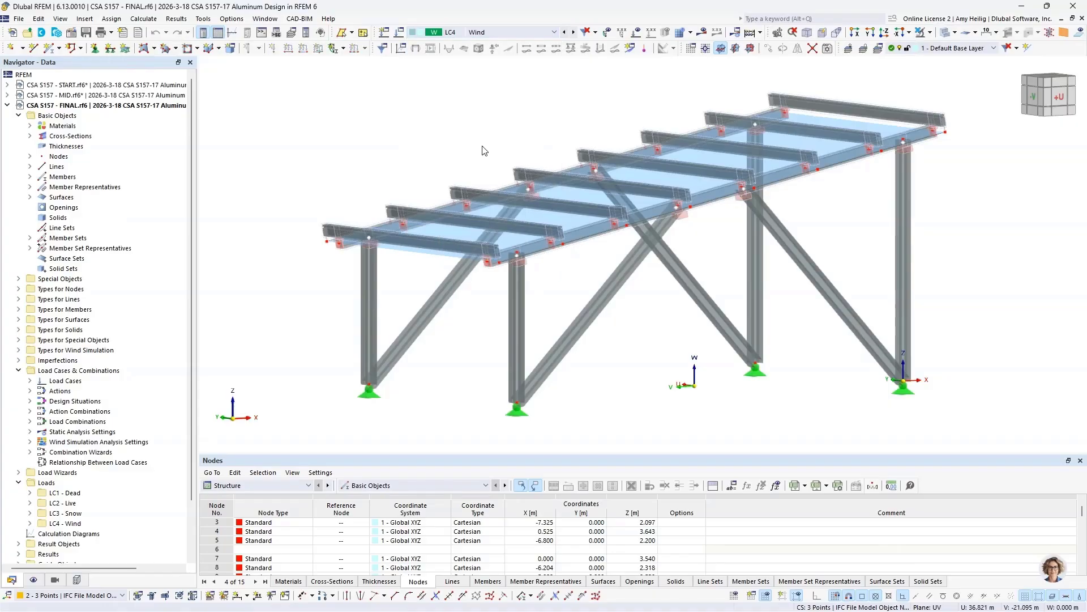
{"action": "left_click", "coordinate": [637, 33]}
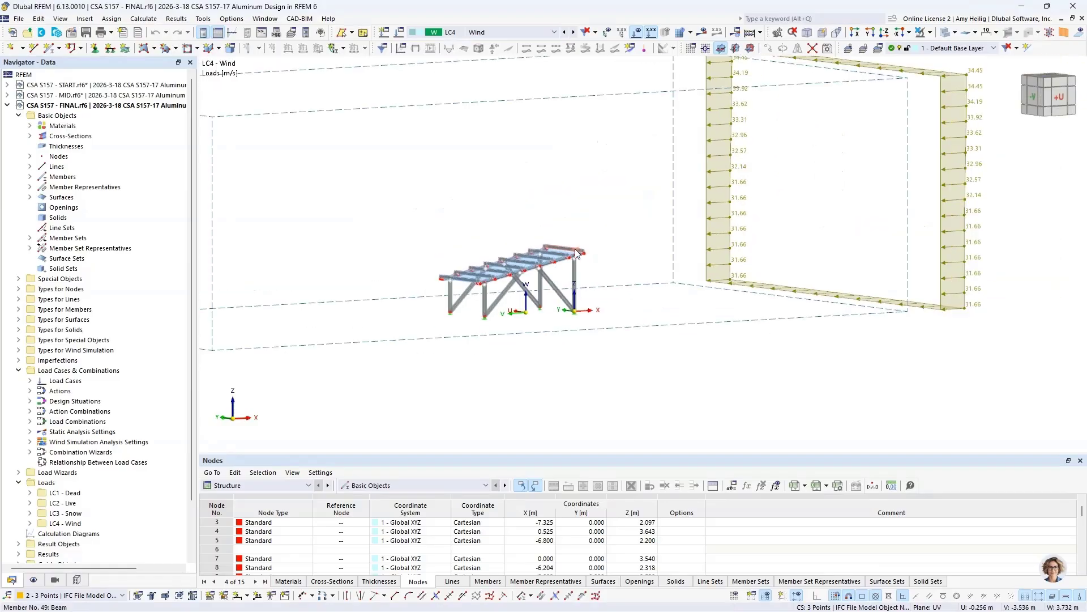
- Switch to the RWIND carport project and inspect the carport and car models, wind profile and wind tunnel
{"action": "key", "text": "super+Tab"}
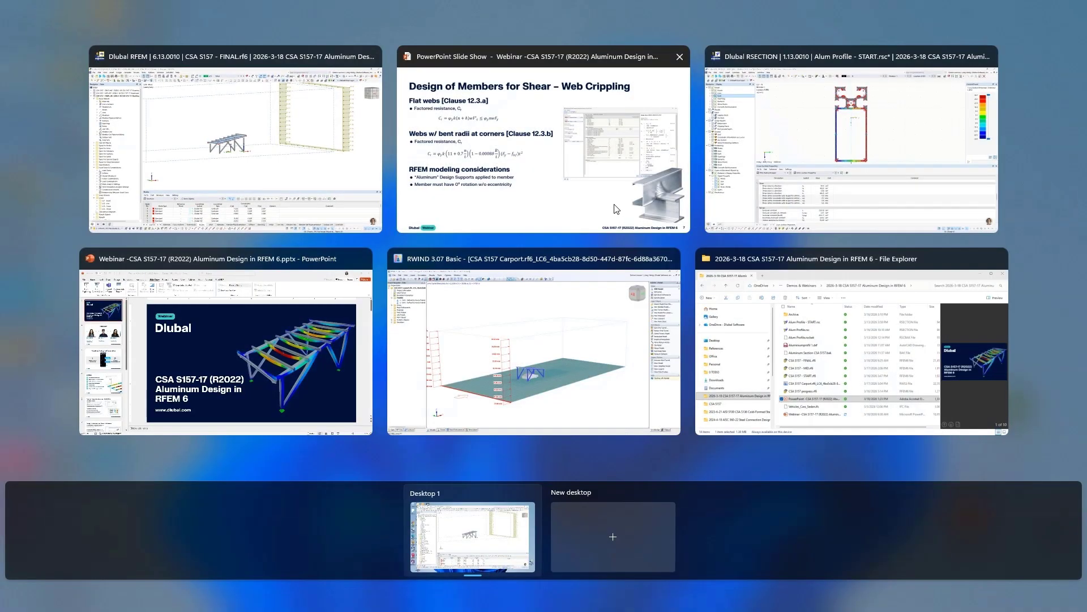
{"action": "left_click", "coordinate": [575, 309]}
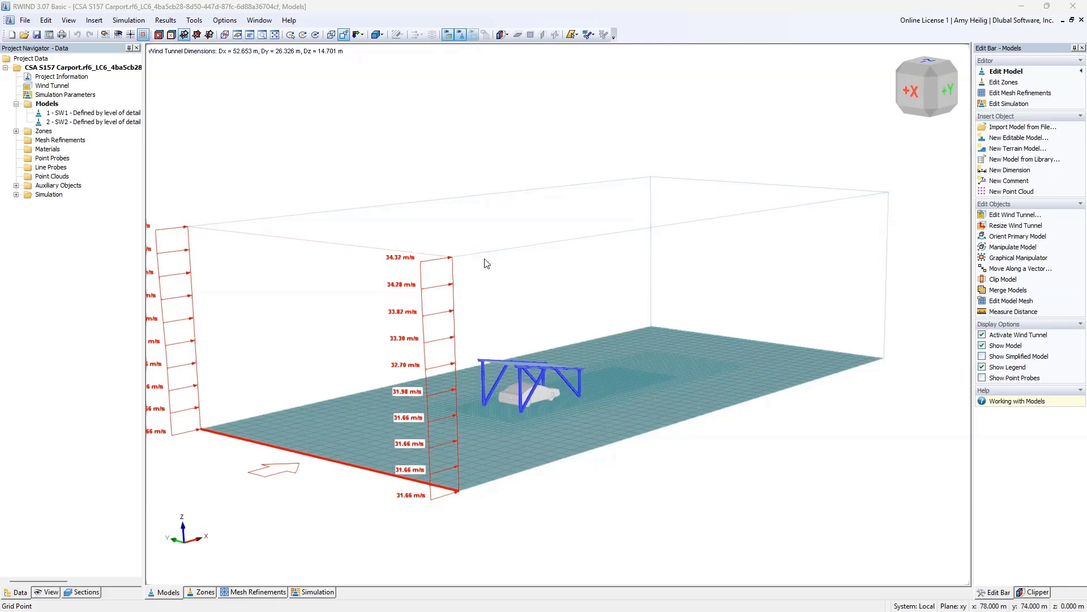
{"action": "scroll", "coordinate": [483, 262], "scroll_direction": "down", "scroll_amount": 1}
{"action": "middle_click_drag", "start_coordinate": [487, 258], "coordinate": [494, 259]}
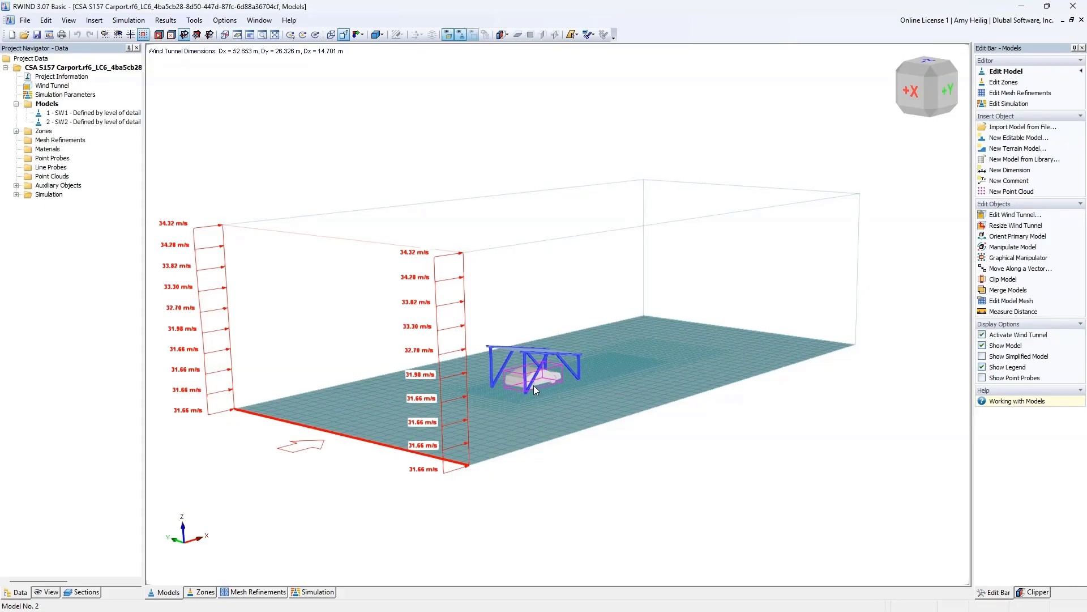
{"action": "scroll", "coordinate": [534, 385], "scroll_direction": "up", "scroll_amount": 5}
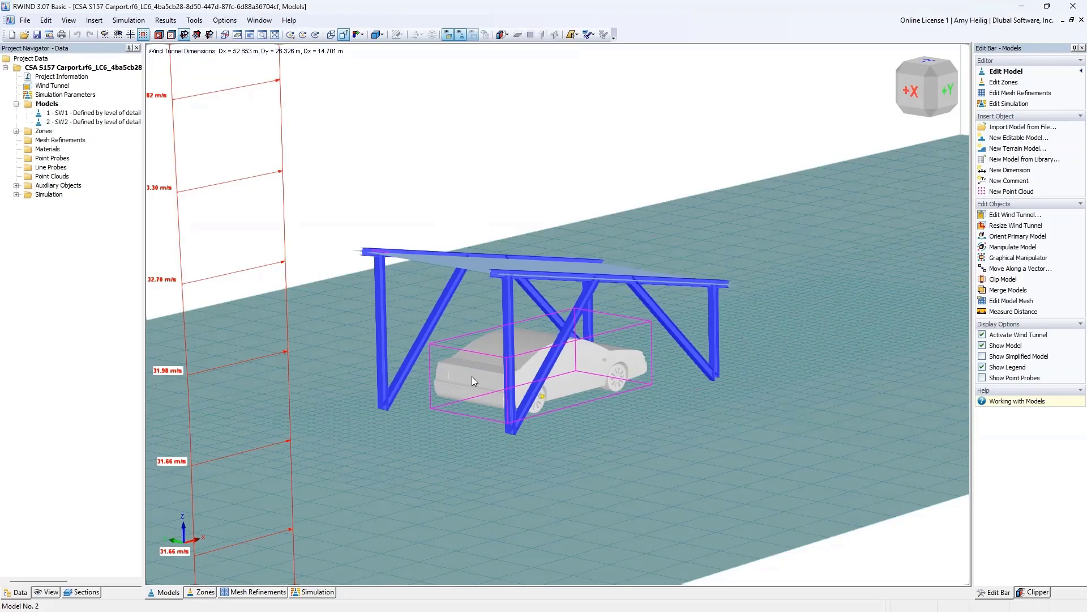
{"action": "scroll", "coordinate": [472, 376], "scroll_direction": "down", "scroll_amount": 5}
{"action": "scroll", "coordinate": [476, 385], "scroll_direction": "down", "scroll_amount": 2}
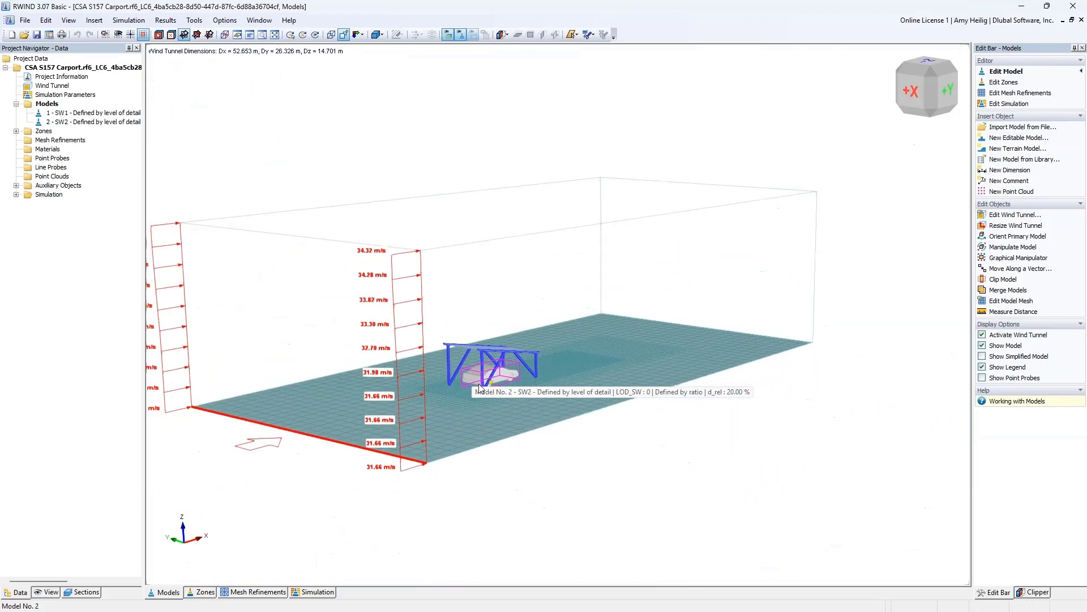
{"action": "middle_click_drag", "start_coordinate": [524, 454], "coordinate": [619, 446]}
{"action": "scroll", "coordinate": [619, 447], "scroll_direction": "down", "scroll_amount": 1}
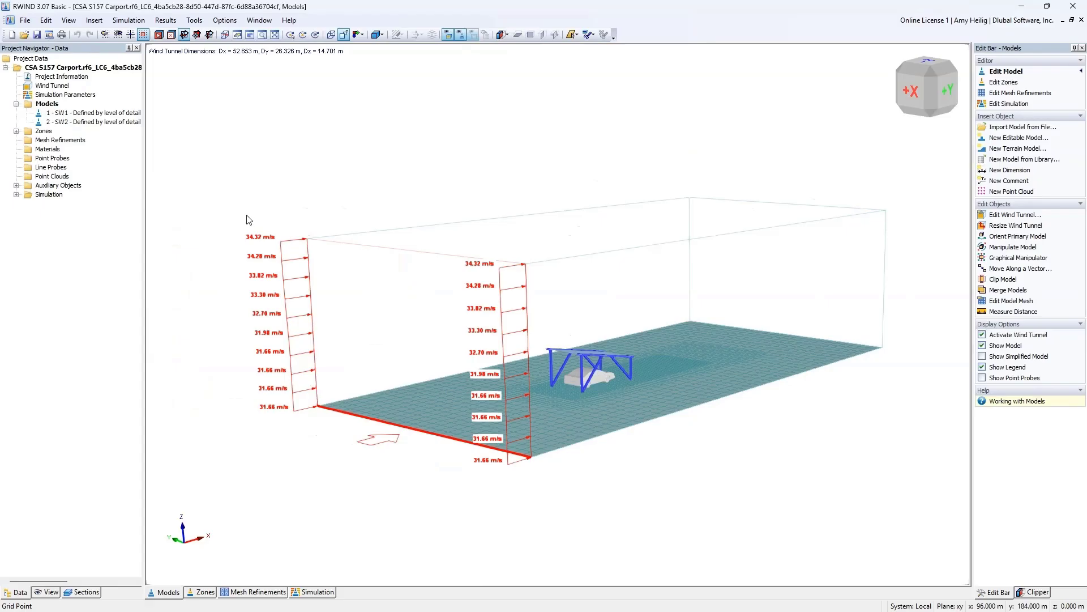
- Show the simulation's surface pressure results and examine the distribution on the car, columns and underside of the carport roof
{"action": "left_click", "coordinate": [313, 592]}
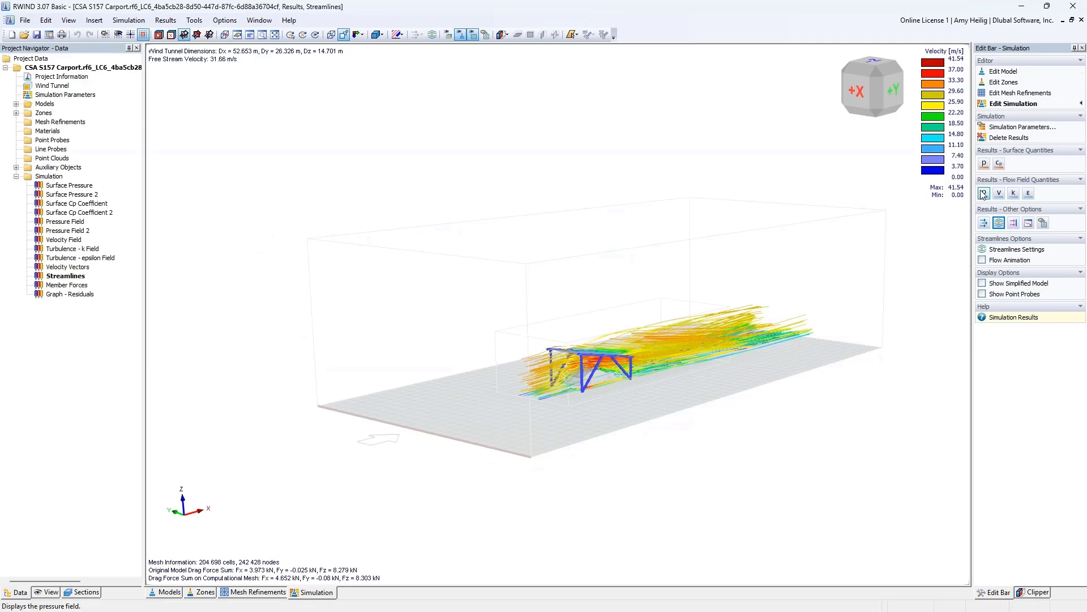
{"action": "left_click", "coordinate": [984, 165]}
{"action": "scroll", "coordinate": [565, 373], "scroll_direction": "up", "scroll_amount": 5}
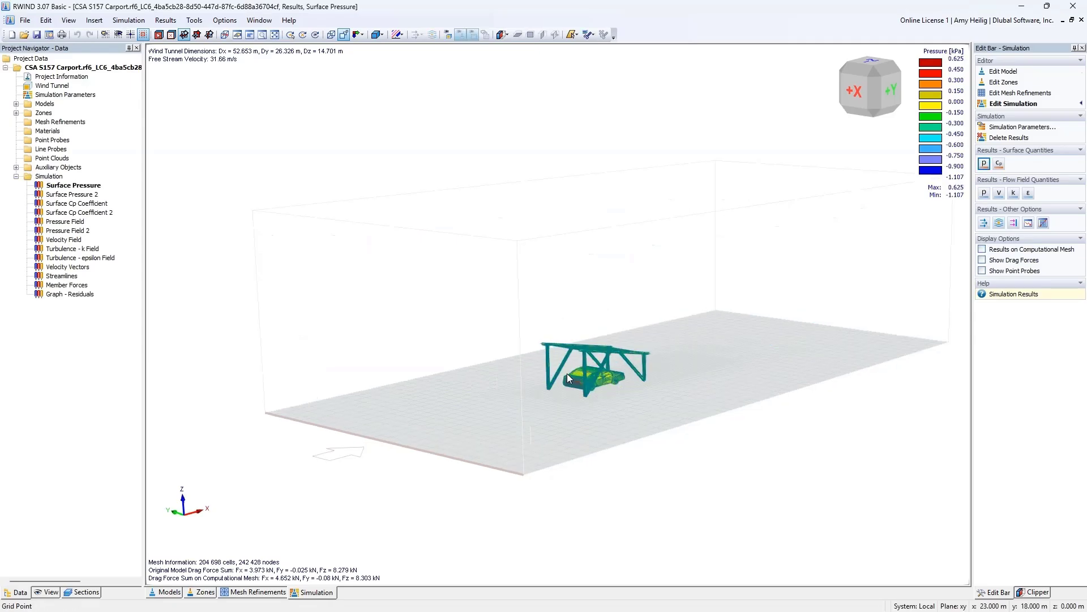
{"action": "scroll", "coordinate": [471, 377], "scroll_direction": "up", "scroll_amount": 5}
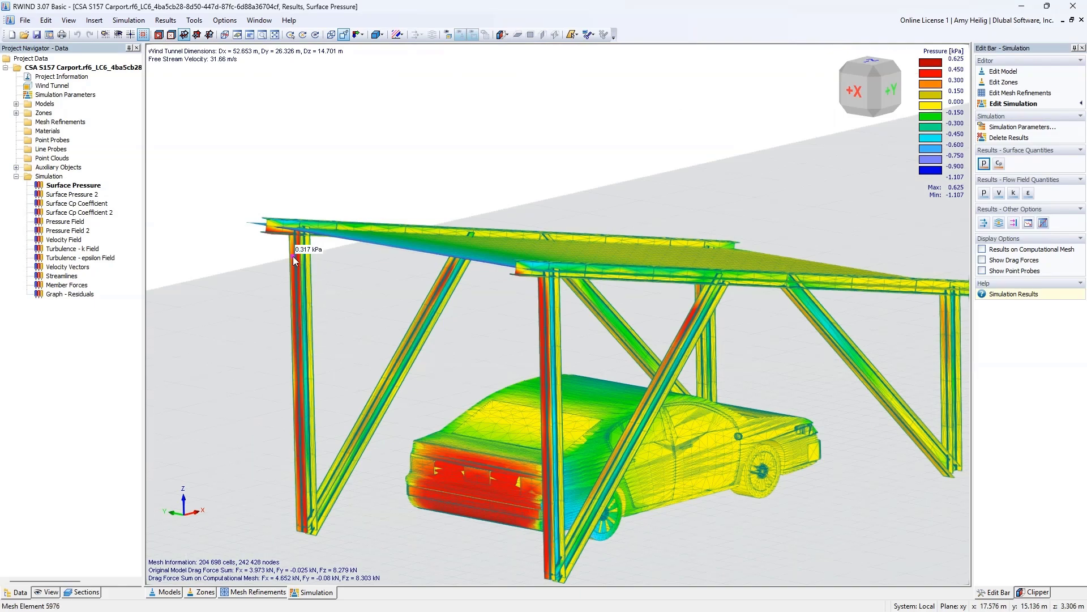
{"action": "middle_click_drag", "start_coordinate": [425, 303], "coordinate": [459, 283], "text": "ctrl"}
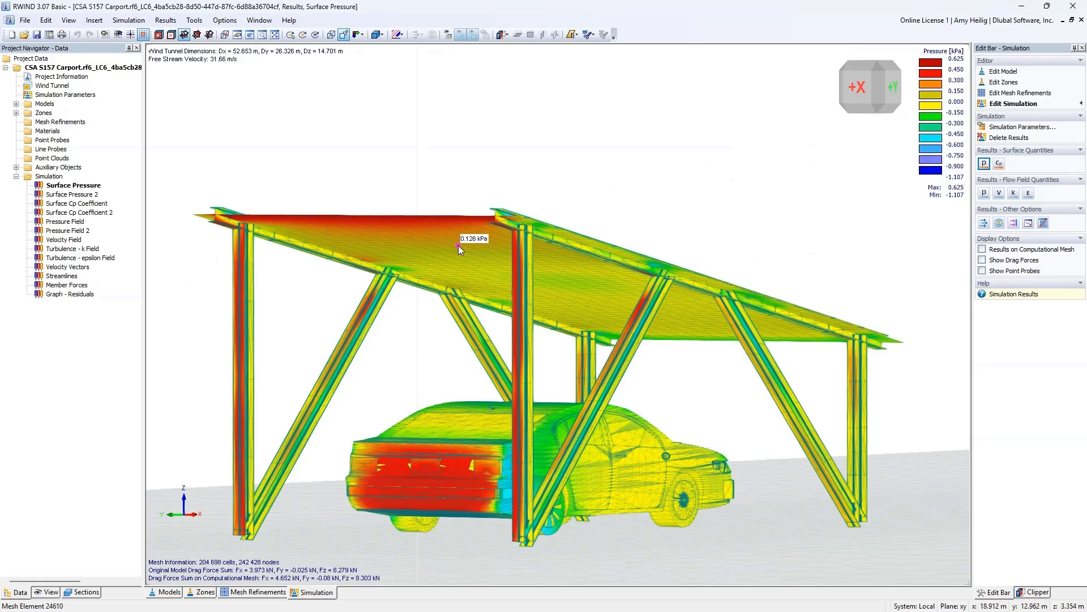
- Examine the surface pressure on top of the carport roof, then show the pressure field and shift its section plane slightly
{"action": "middle_click_drag", "start_coordinate": [471, 243], "coordinate": [499, 299], "text": "ctrl"}
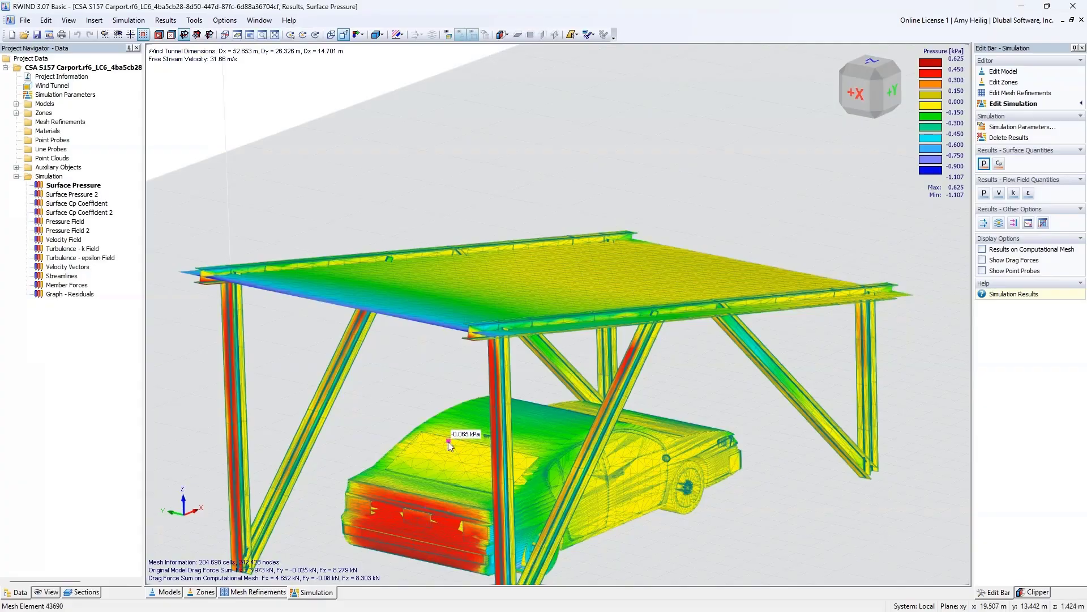
{"action": "middle_click_drag", "start_coordinate": [447, 441], "coordinate": [535, 362]}
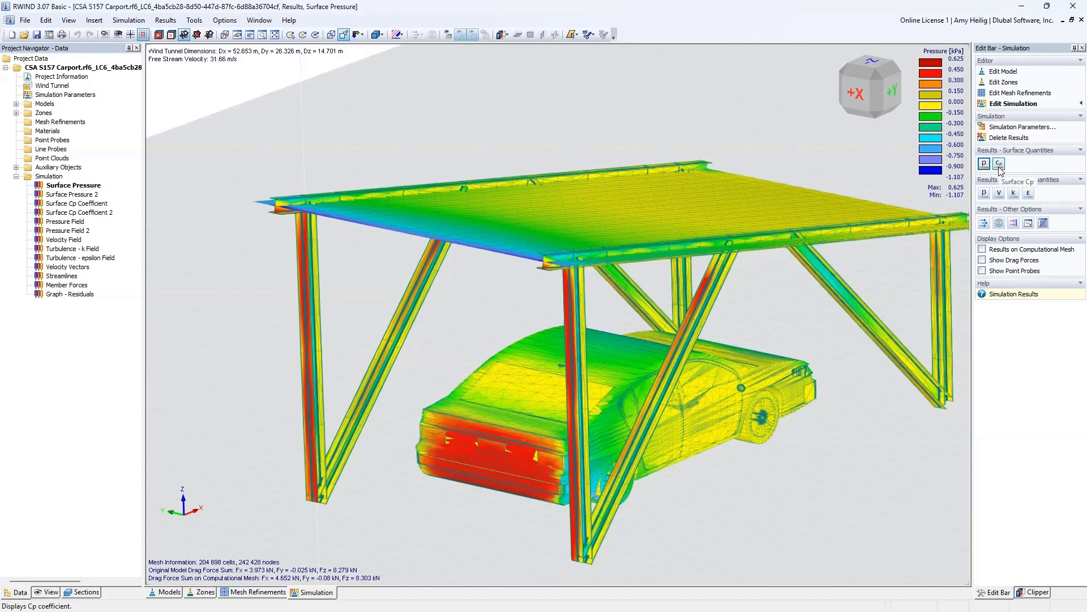
{"action": "left_click", "coordinate": [985, 193]}
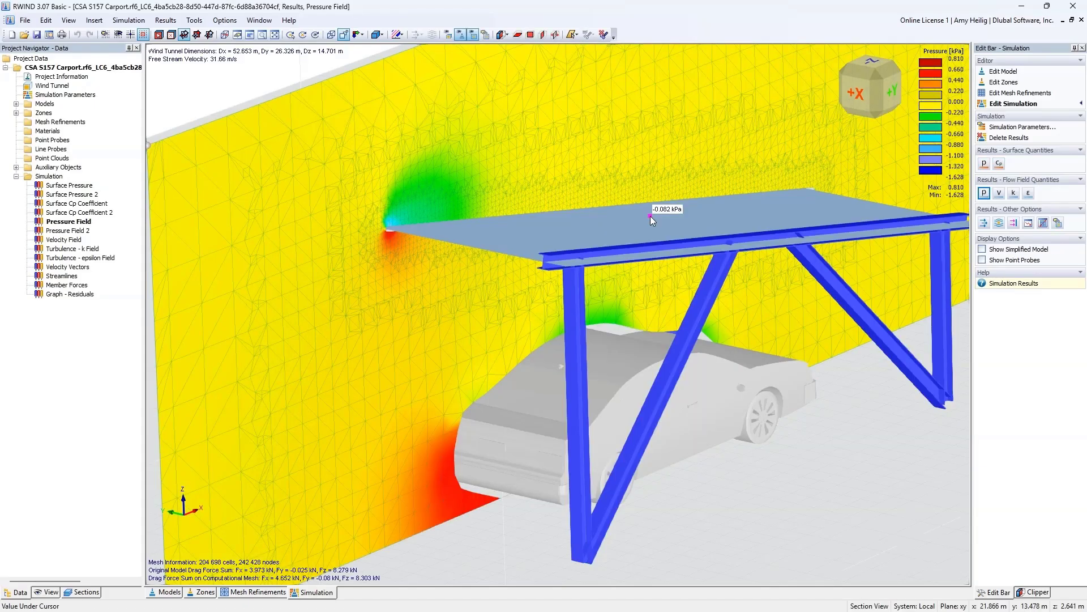
{"action": "scroll", "coordinate": [650, 216], "scroll_direction": "down", "scroll_amount": 2}
{"action": "middle_click_drag", "start_coordinate": [570, 204], "coordinate": [538, 250]}
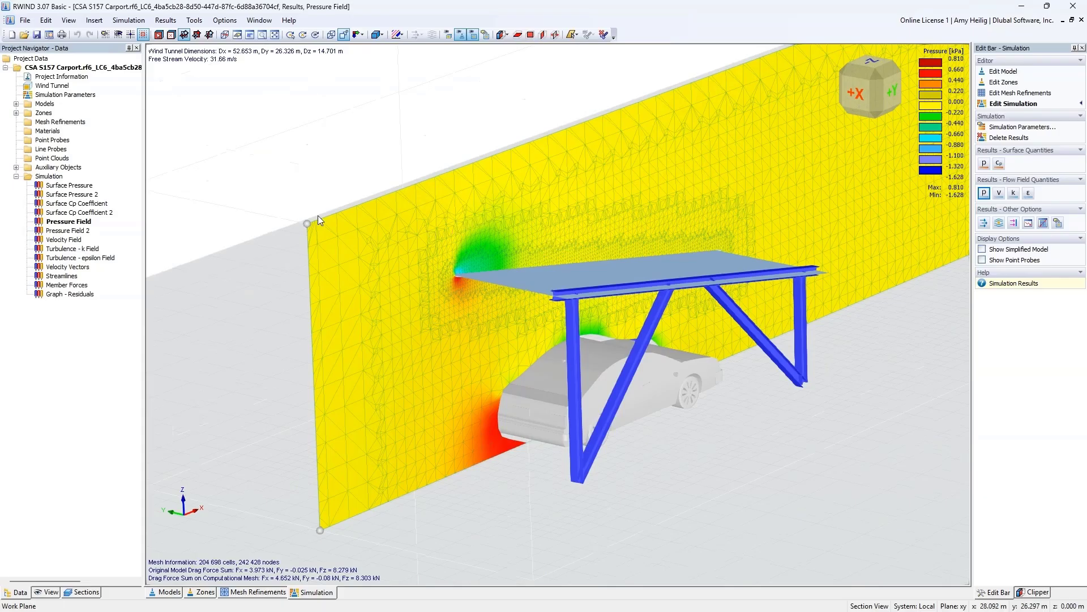
{"action": "mouse_move", "coordinate": [314, 221]}
{"action": "left_mouse_down"}
{"action": "mouse_move", "coordinate": [355, 244]}
{"action": "mouse_move", "coordinate": [309, 223]}
{"action": "left_mouse_up"}
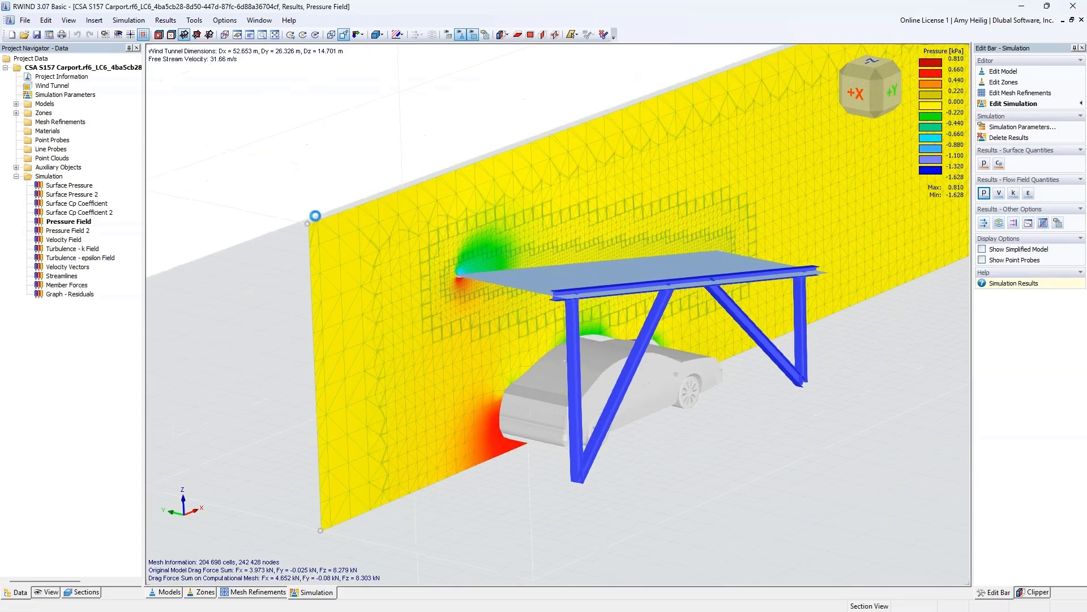
- Display the wind velocity vectors around the carport, then the streamlines
{"action": "left_click", "coordinate": [984, 223]}
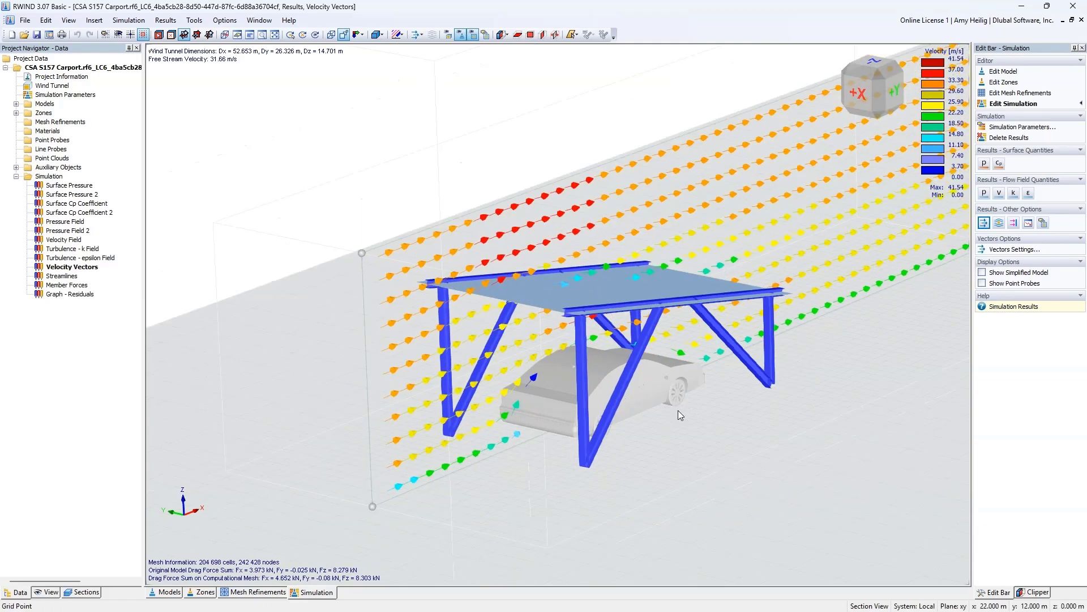
{"action": "middle_click_drag", "start_coordinate": [678, 412], "coordinate": [587, 400]}
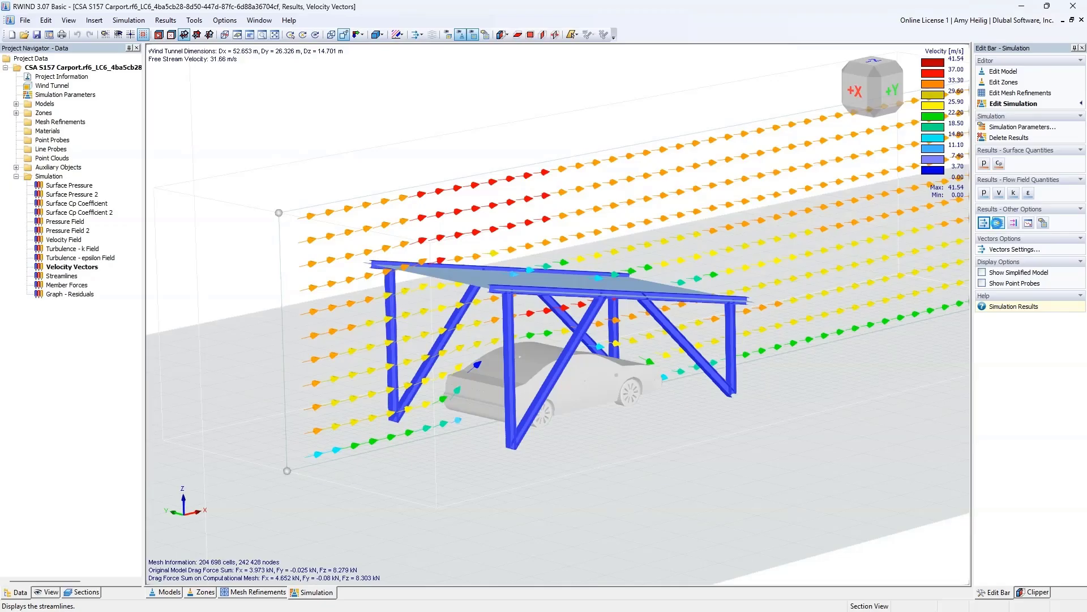
{"action": "left_click", "coordinate": [998, 223]}
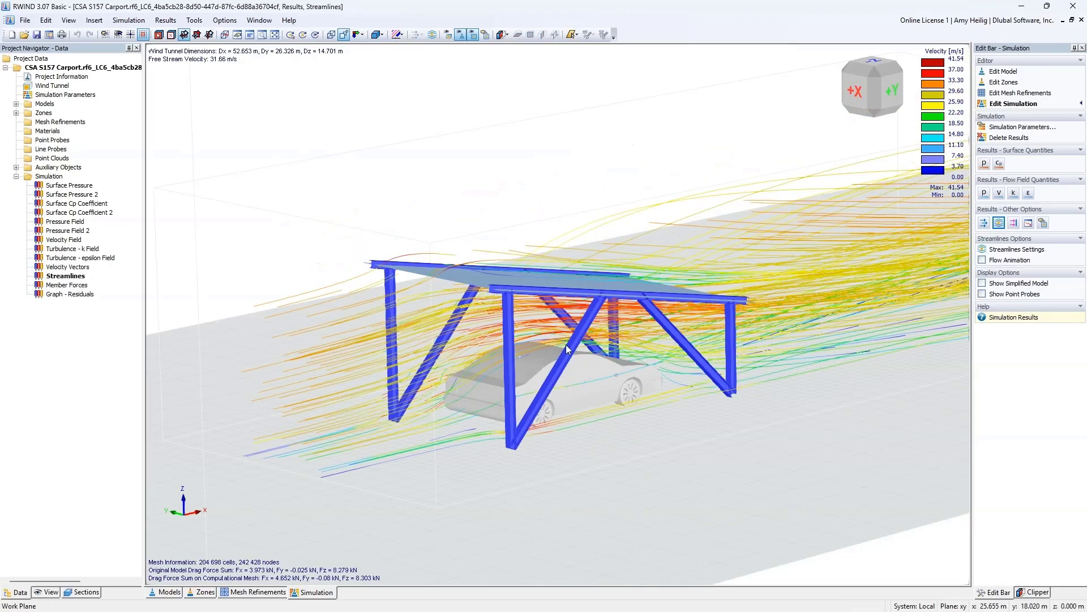
{"action": "middle_click_drag", "start_coordinate": [651, 385], "coordinate": [569, 398]}
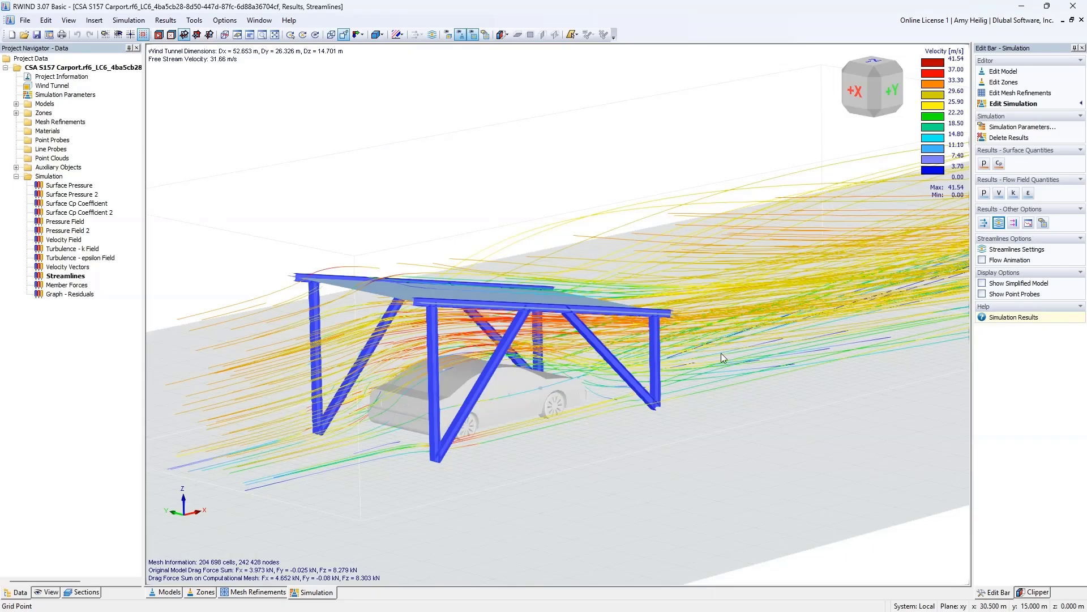
- Run the flow animation of the streamlines, view it from the windward end of the carport, and stop it
{"action": "left_click", "coordinate": [982, 260]}
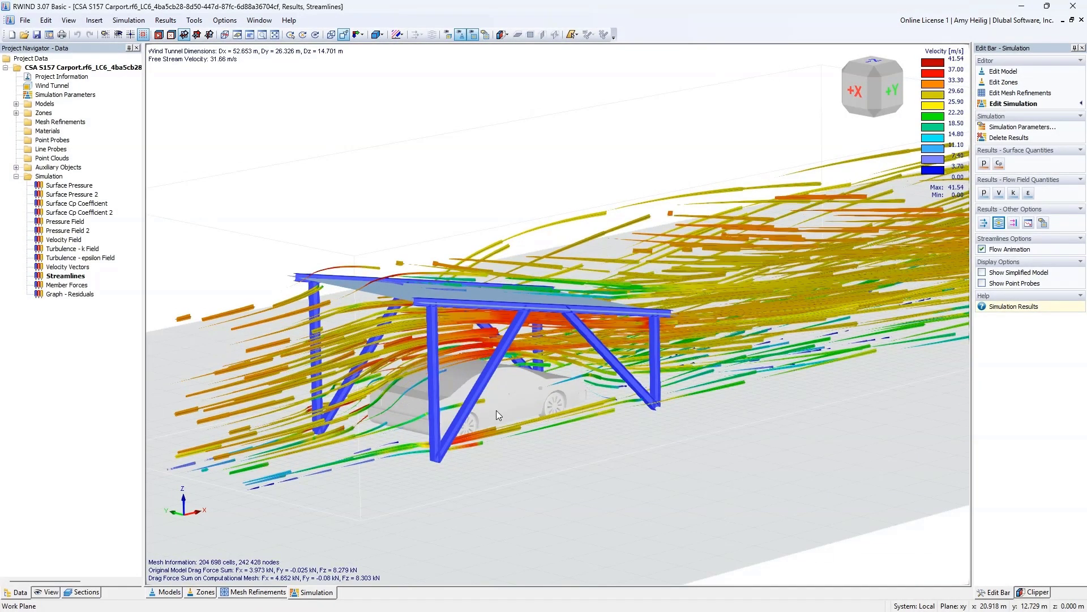
{"action": "middle_click_drag", "start_coordinate": [496, 410], "coordinate": [534, 434], "text": "ctrl"}
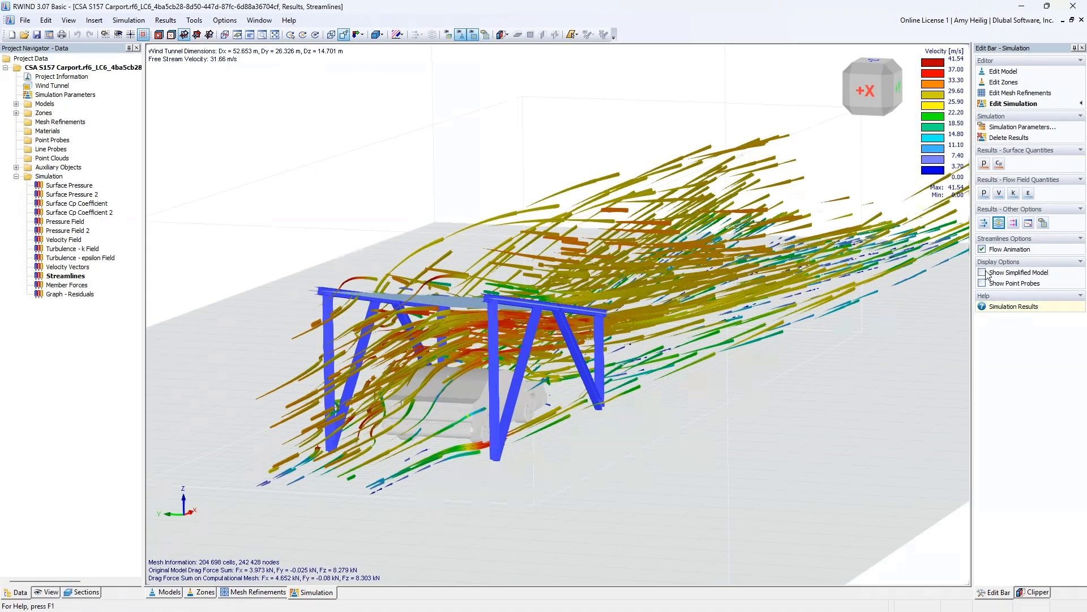
{"action": "left_click", "coordinate": [432, 35]}
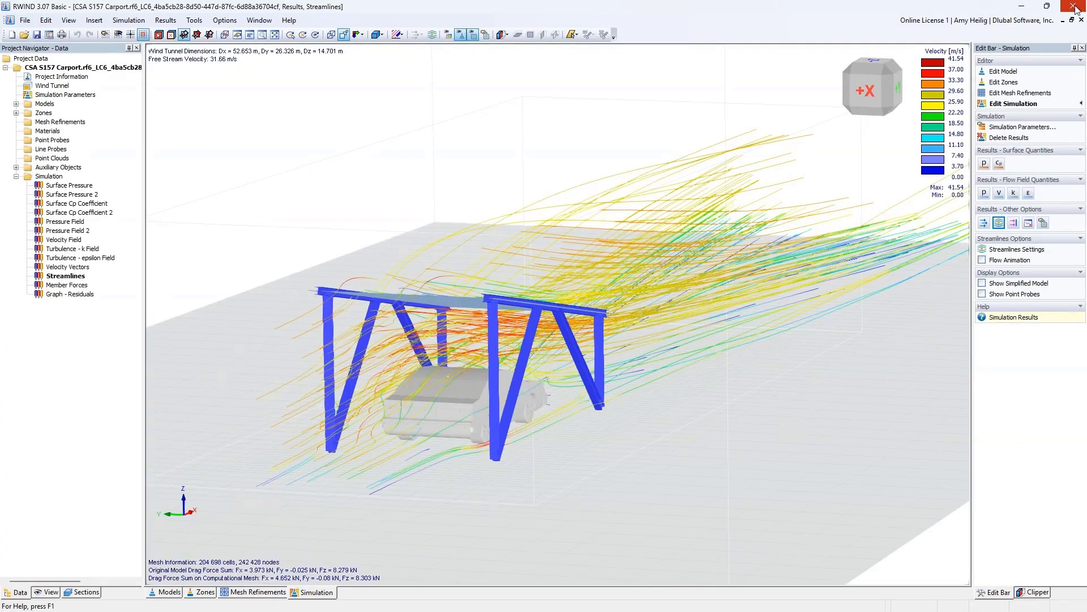
- Switch to the CSA S157 - FINAL.rf6 model in RFEM and display the loads of combination CO4 (1.25D + 1.50L + 0.40W)
{"action": "key", "text": "super+Tab"}
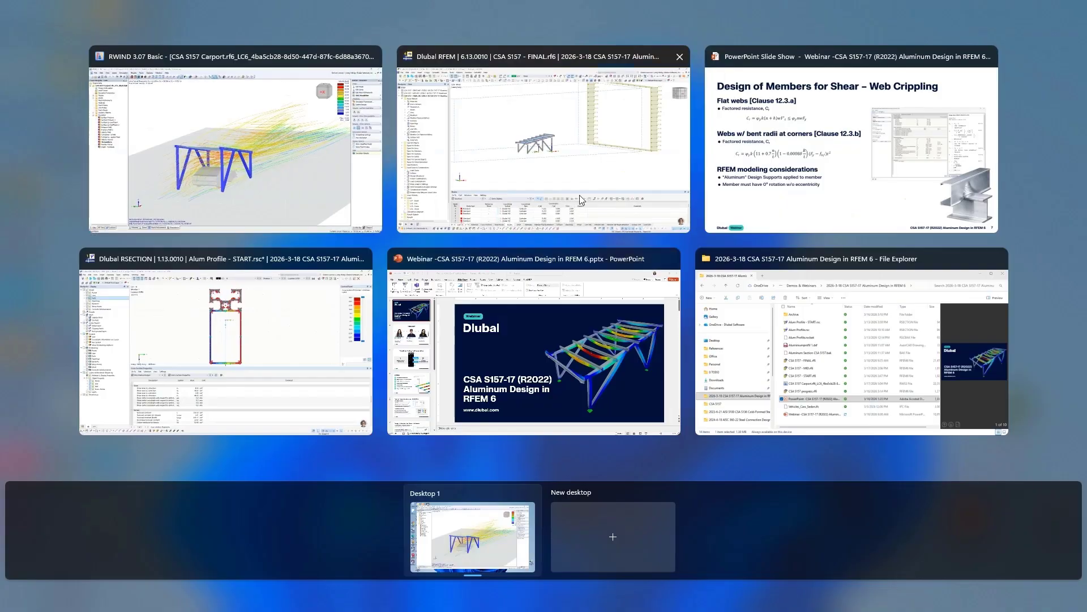
{"action": "left_click", "coordinate": [580, 195]}
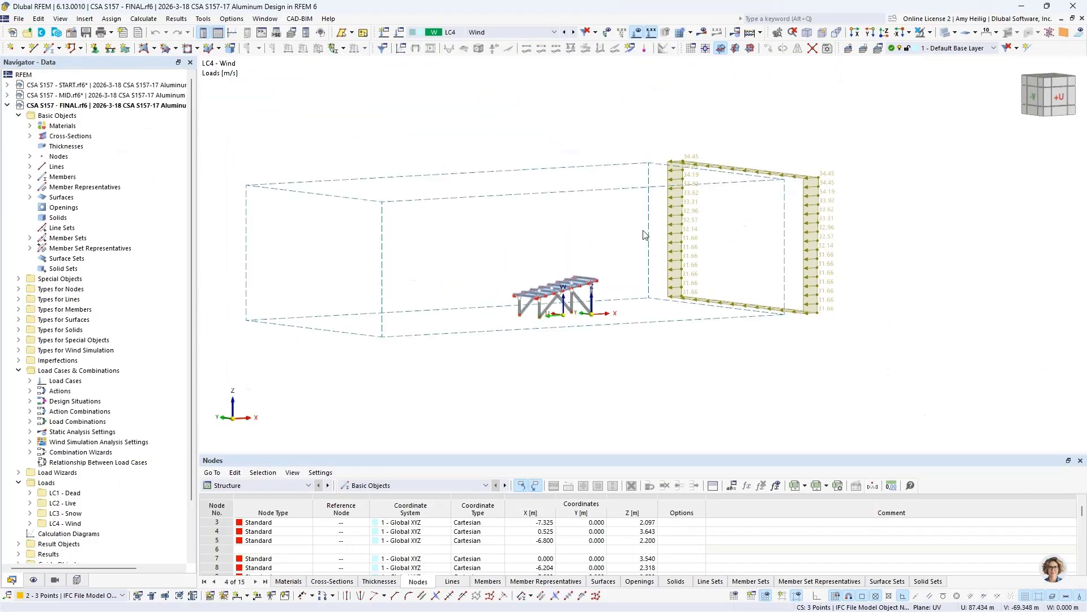
{"action": "middle_click_drag", "start_coordinate": [733, 250], "coordinate": [360, 268], "text": "ctrl"}
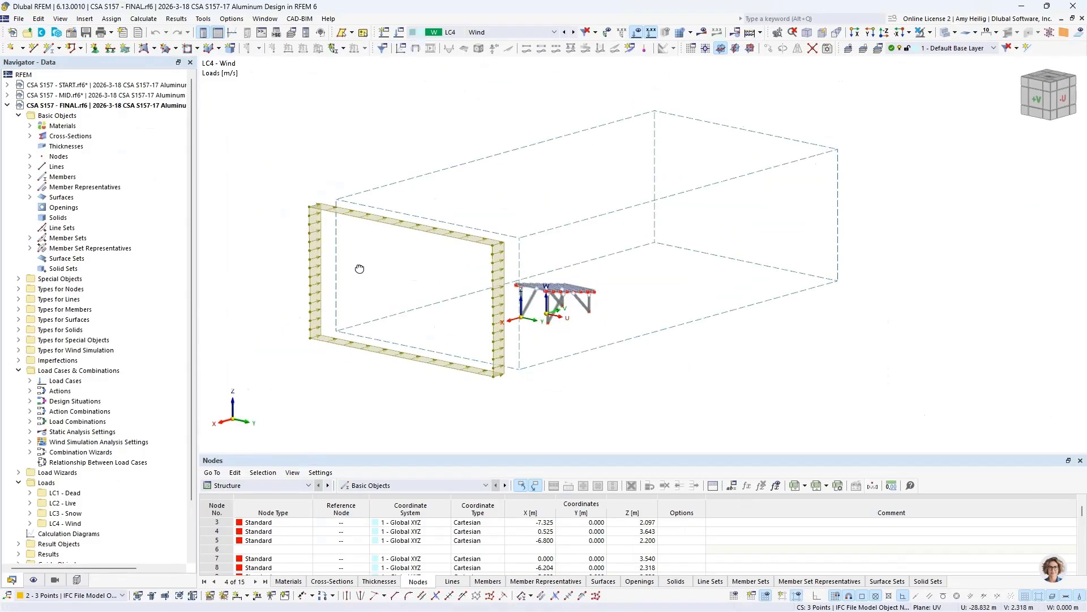
{"action": "left_click", "coordinate": [498, 31]}
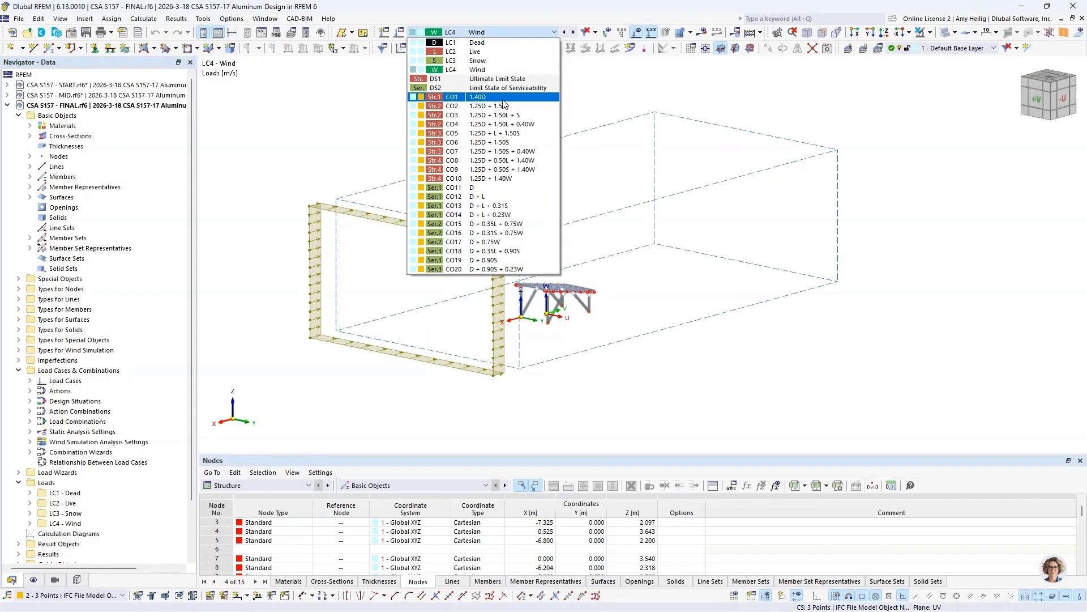
{"action": "left_click", "coordinate": [501, 123]}
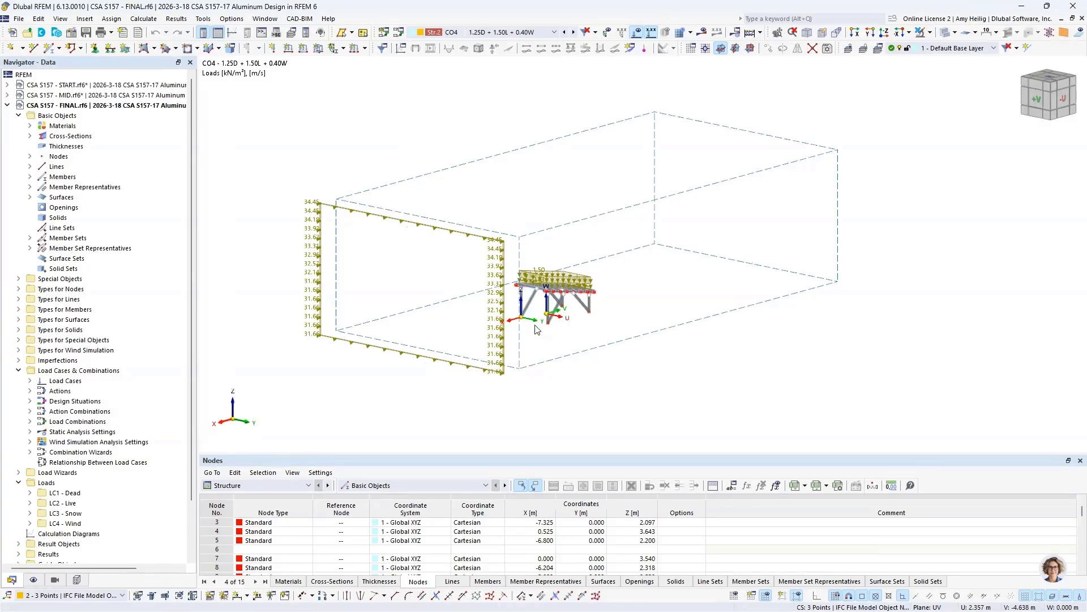
{"action": "scroll", "coordinate": [537, 329], "scroll_direction": "up", "scroll_amount": 3}
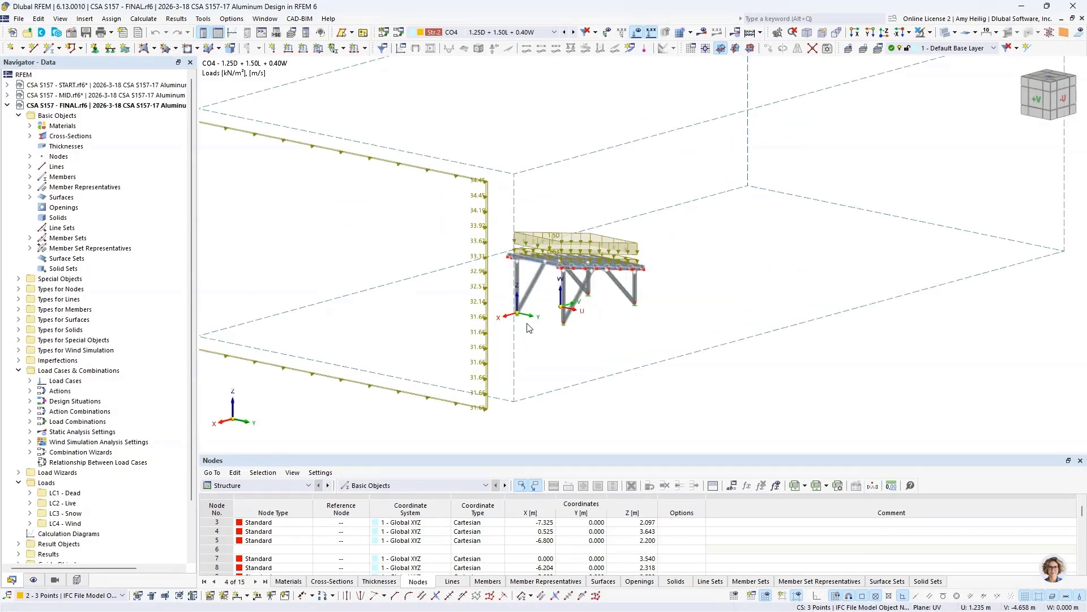
{"action": "scroll", "coordinate": [527, 327], "scroll_direction": "down", "scroll_amount": 2}
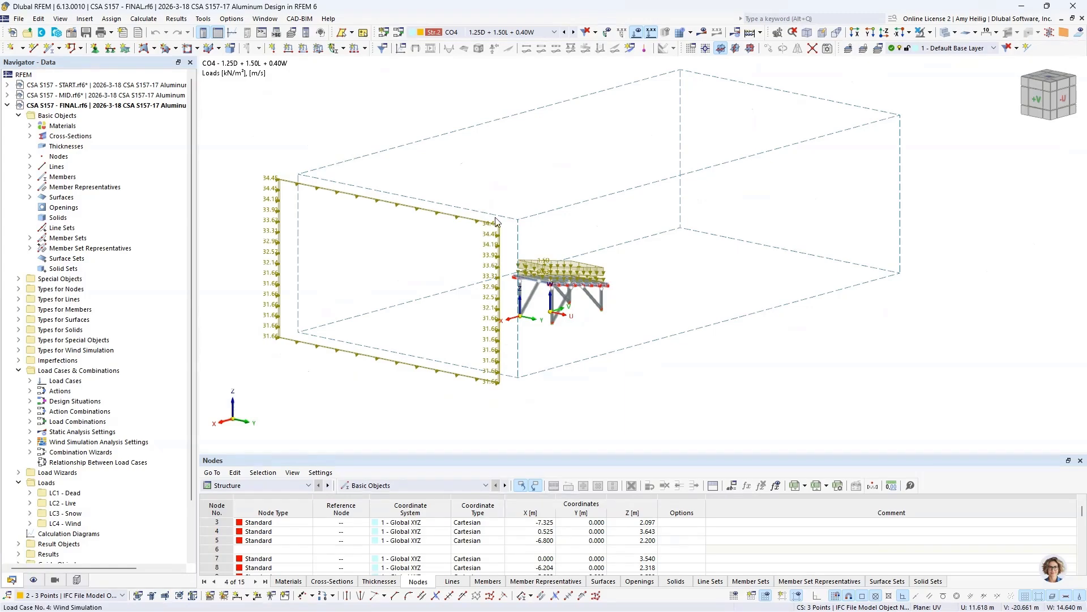
- Show the CO4 static analysis results without the loads, replacing the support reactions with the global deformations |u|
{"action": "left_click", "coordinate": [636, 34]}
{"action": "left_click", "coordinate": [702, 32]}
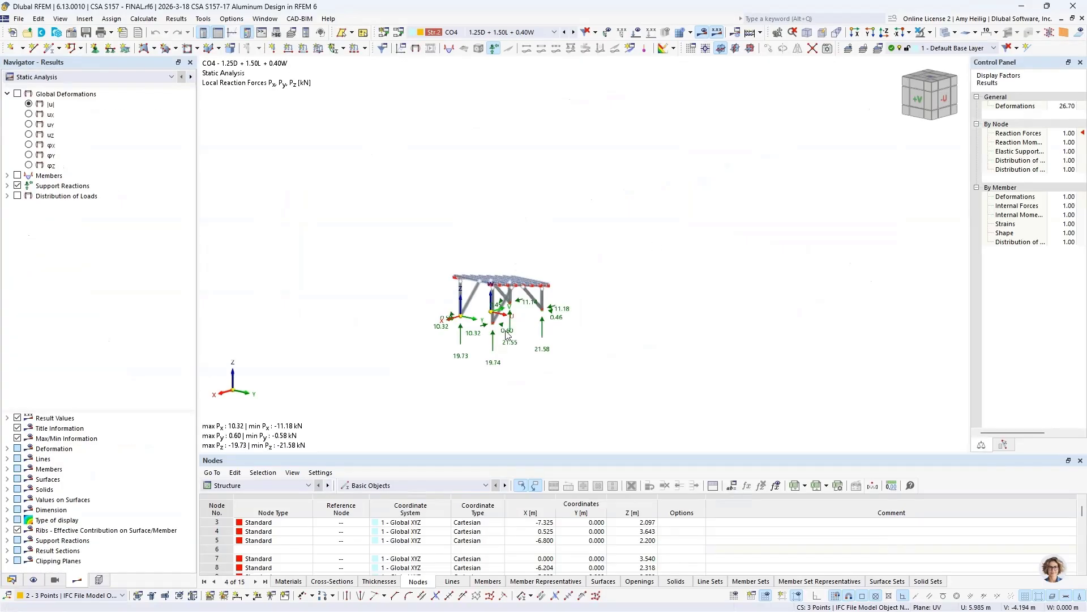
{"action": "scroll", "coordinate": [477, 322], "scroll_direction": "up", "scroll_amount": 6}
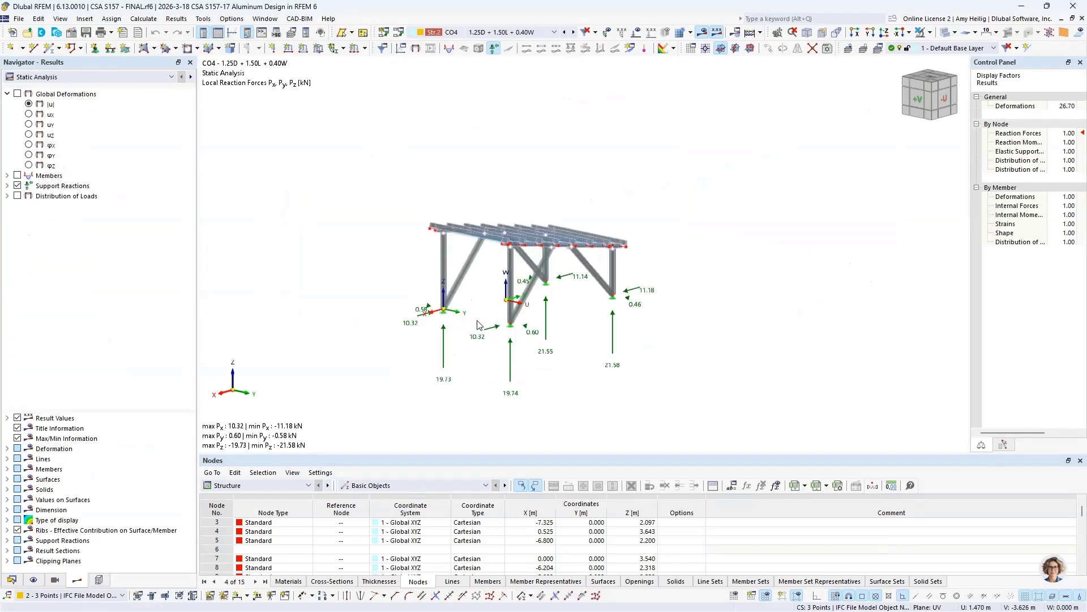
{"action": "left_click", "coordinate": [17, 186]}
{"action": "left_click", "coordinate": [18, 93]}
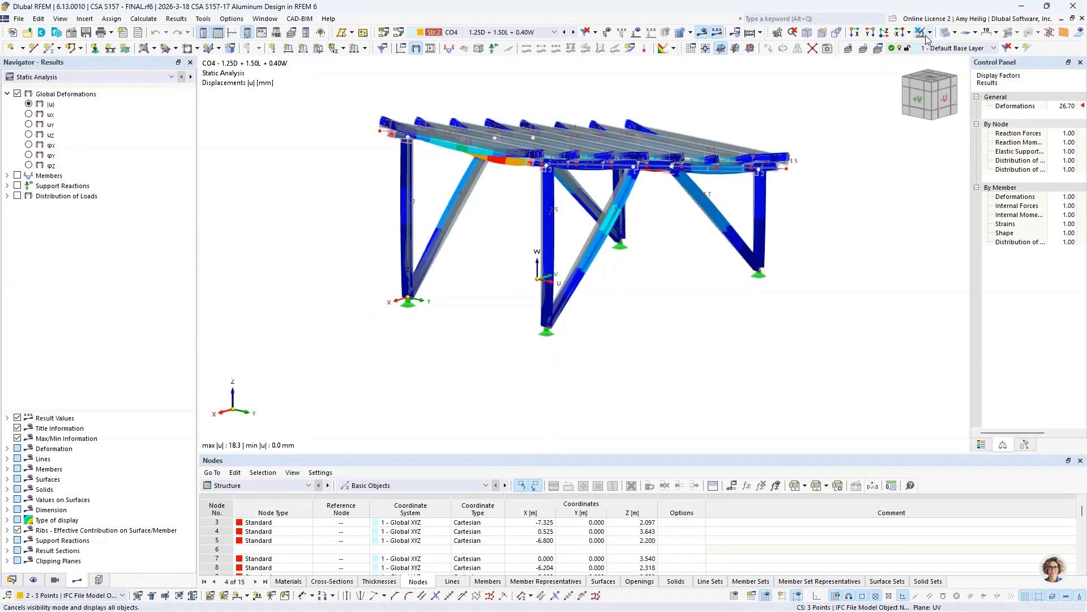
{"action": "middle_click_drag", "start_coordinate": [512, 198], "coordinate": [483, 222]}
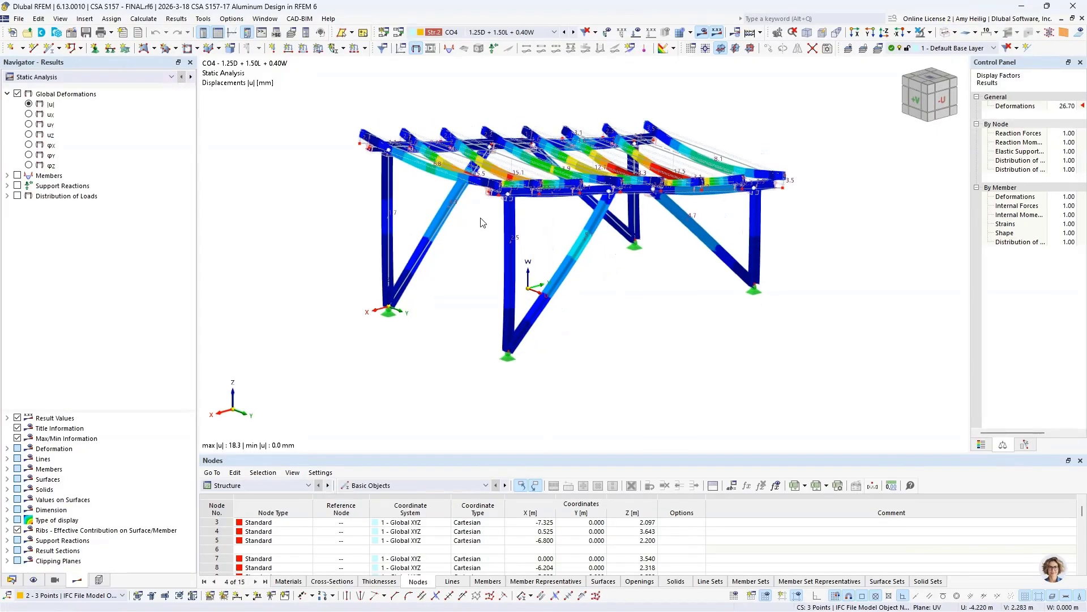
- Step through the deformations of combinations CO5 to CO7, then display those of CO13 (D + L + 0.31S)
{"action": "left_click", "coordinate": [574, 32]}
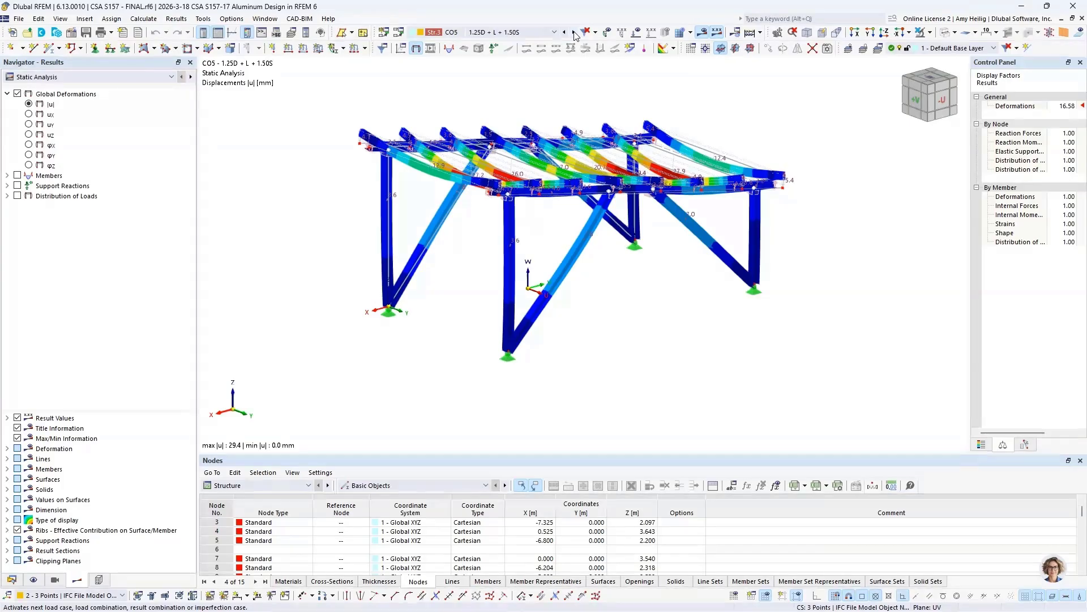
{"action": "left_click", "coordinate": [574, 32]}
{"action": "left_click", "coordinate": [573, 32]}
{"action": "left_click", "coordinate": [554, 33]}
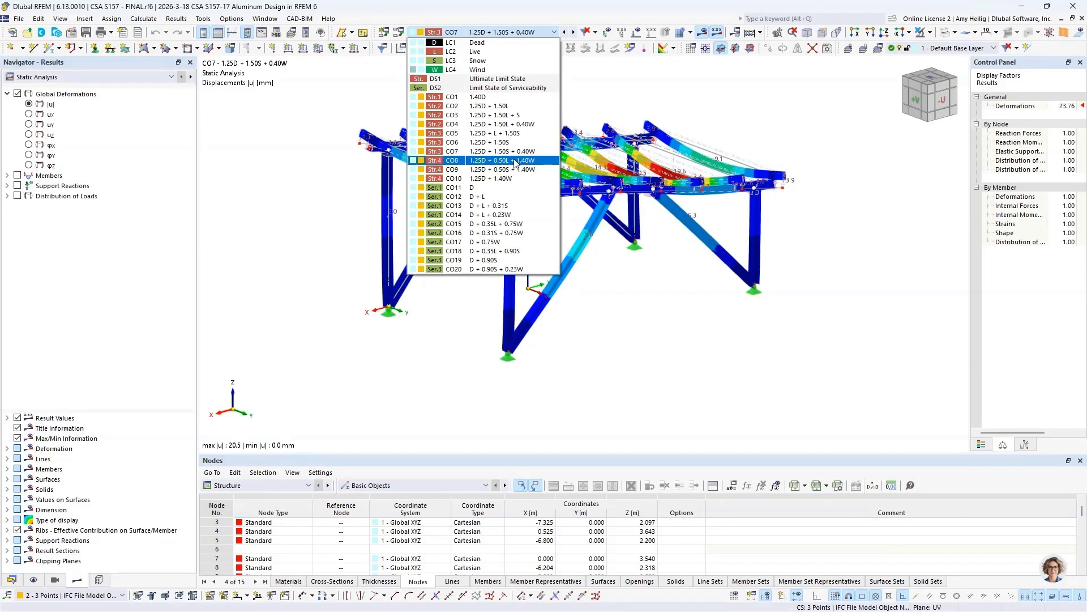
{"action": "left_click", "coordinate": [510, 205]}
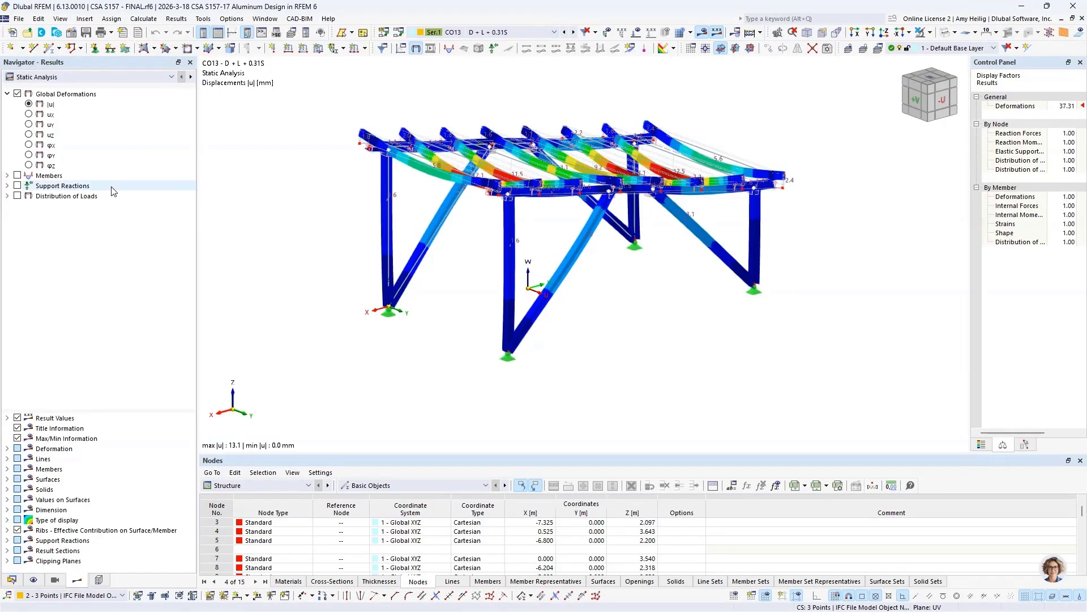
- Display the CO13 member internal forces, comparing the axial force N, shear force Vz and bending moment My
{"action": "left_click", "coordinate": [8, 175]}
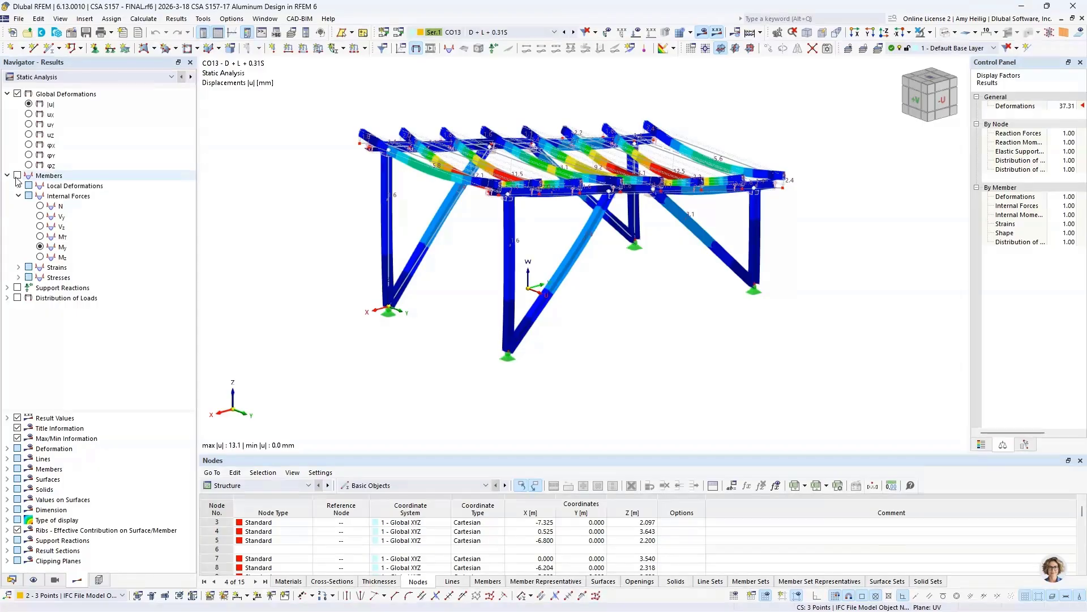
{"action": "left_click", "coordinate": [18, 175]}
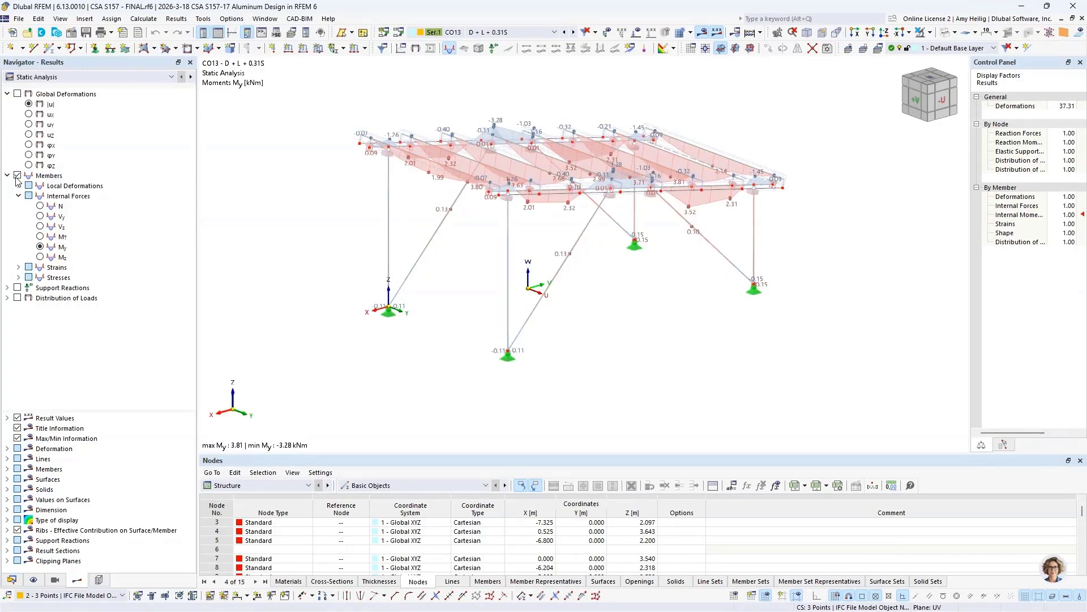
{"action": "left_click", "coordinate": [39, 205]}
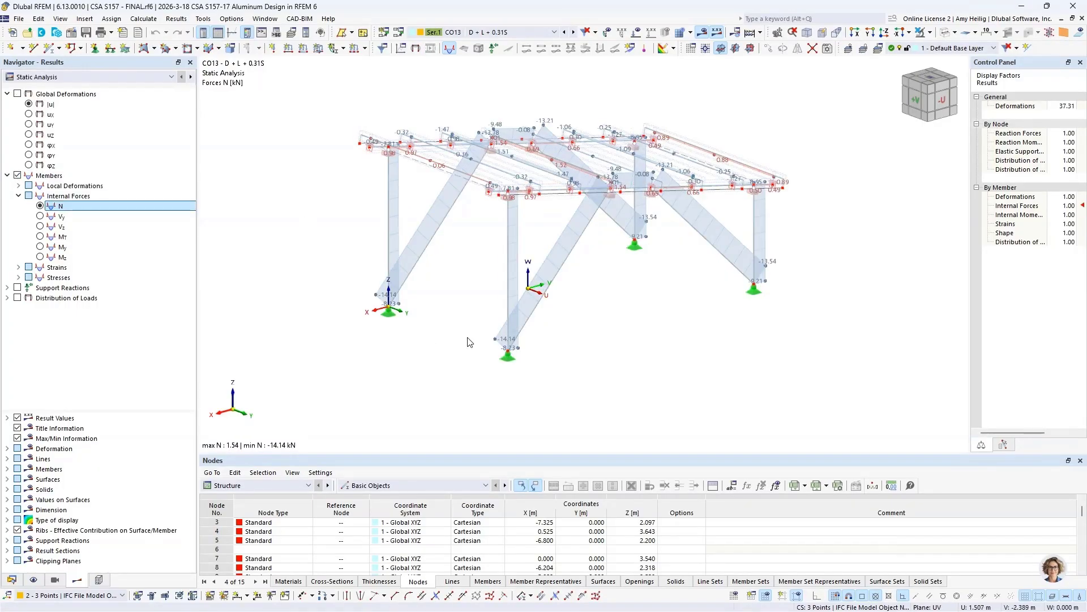
{"action": "left_click", "coordinate": [63, 227]}
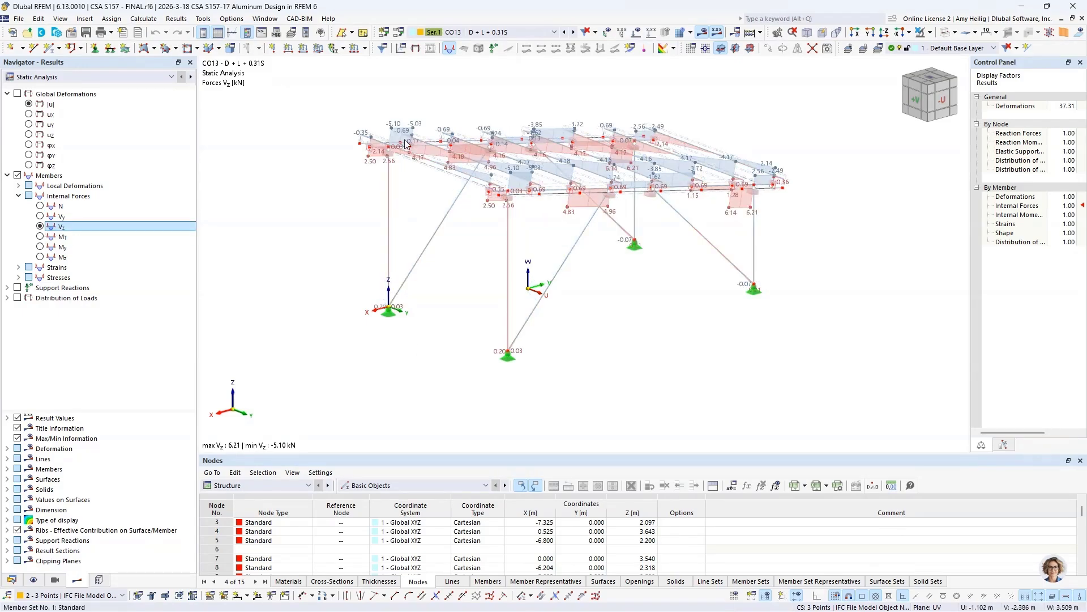
{"action": "left_click", "coordinate": [45, 250]}
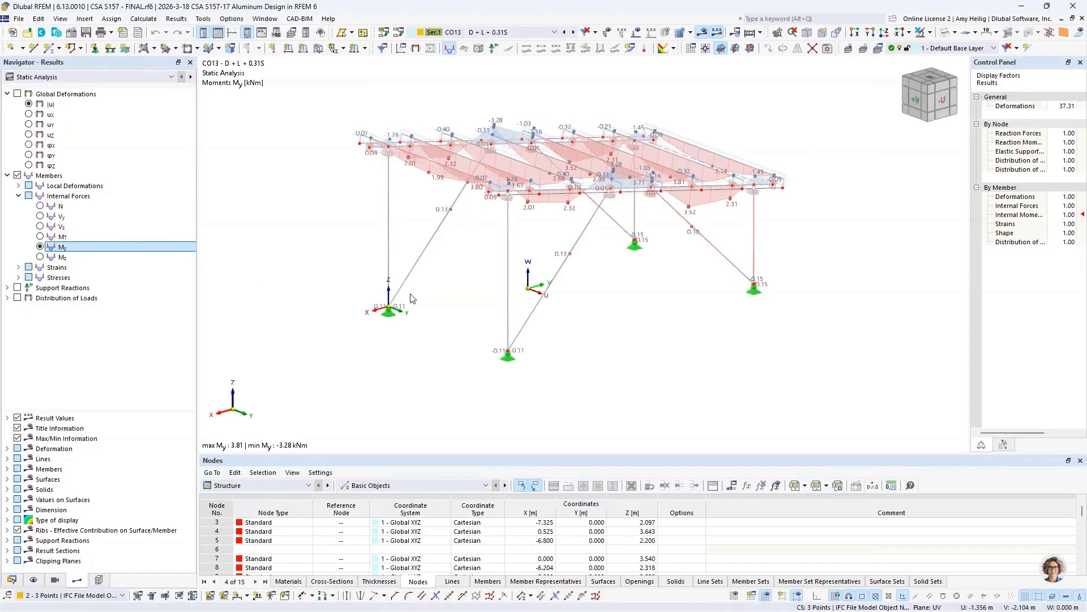
- Open the result diagrams for member set No. 10 and add the axial force N diagram
{"action": "scroll", "coordinate": [396, 247], "scroll_direction": "up", "scroll_amount": 5}
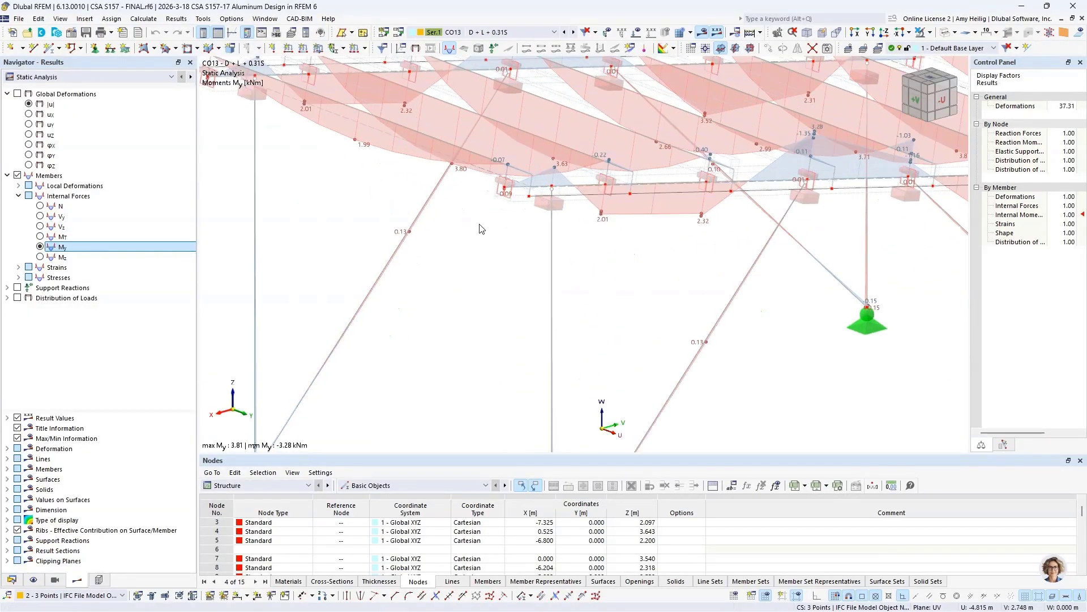
{"action": "scroll", "coordinate": [481, 229], "scroll_direction": "up", "scroll_amount": 1}
{"action": "right_click", "coordinate": [526, 202]}
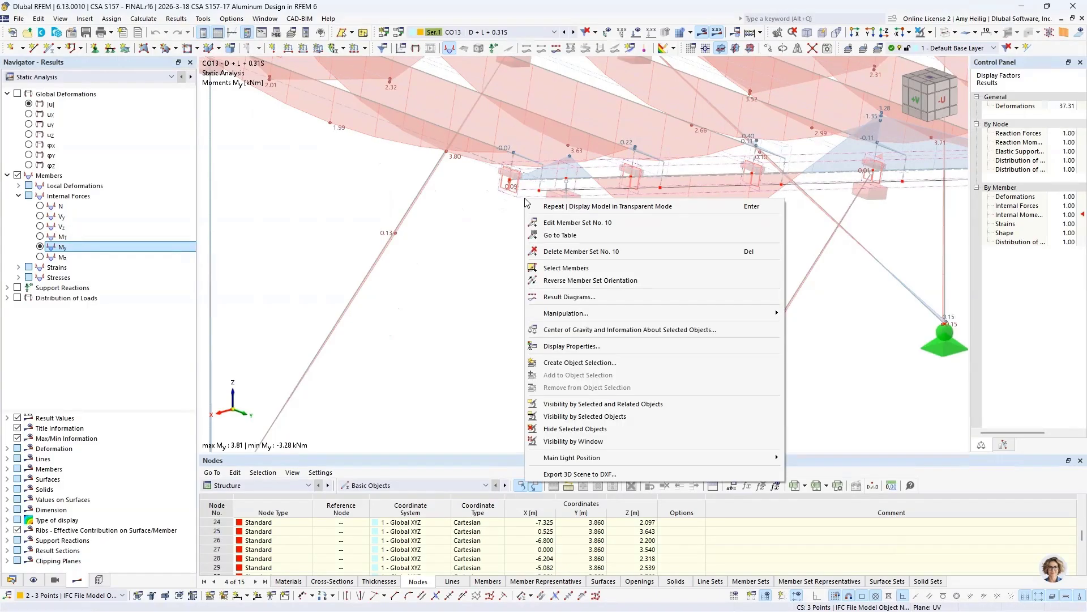
{"action": "left_click", "coordinate": [555, 297]}
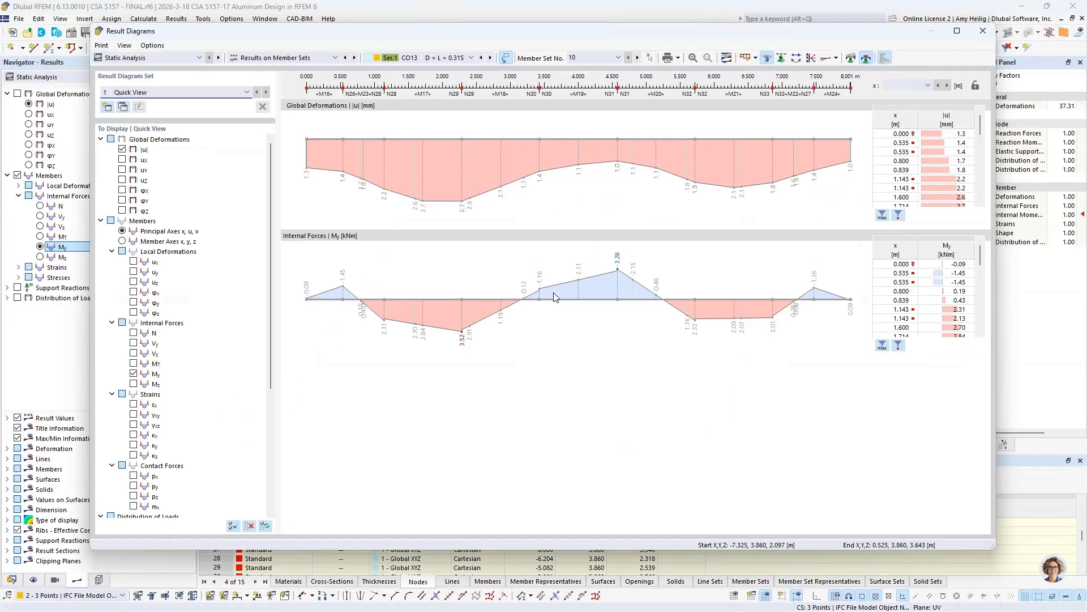
{"action": "left_click", "coordinate": [134, 333]}
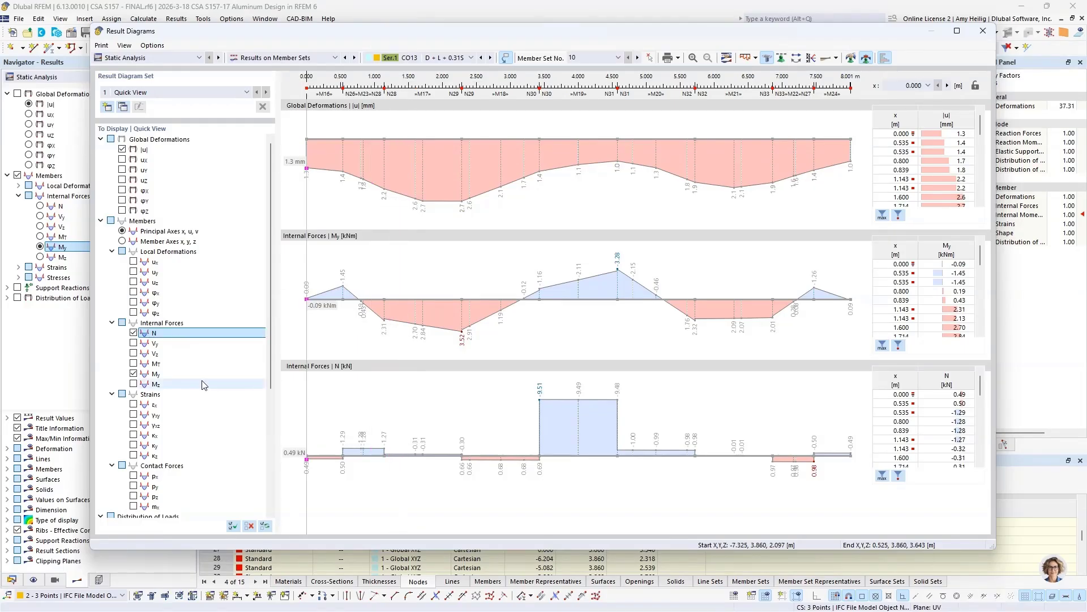
- Add the shear force Vz diagram and view the member set's diagrams for combination CO4 before closing the result diagrams
{"action": "left_click", "coordinate": [133, 353]}
{"action": "left_click", "coordinate": [454, 58]}
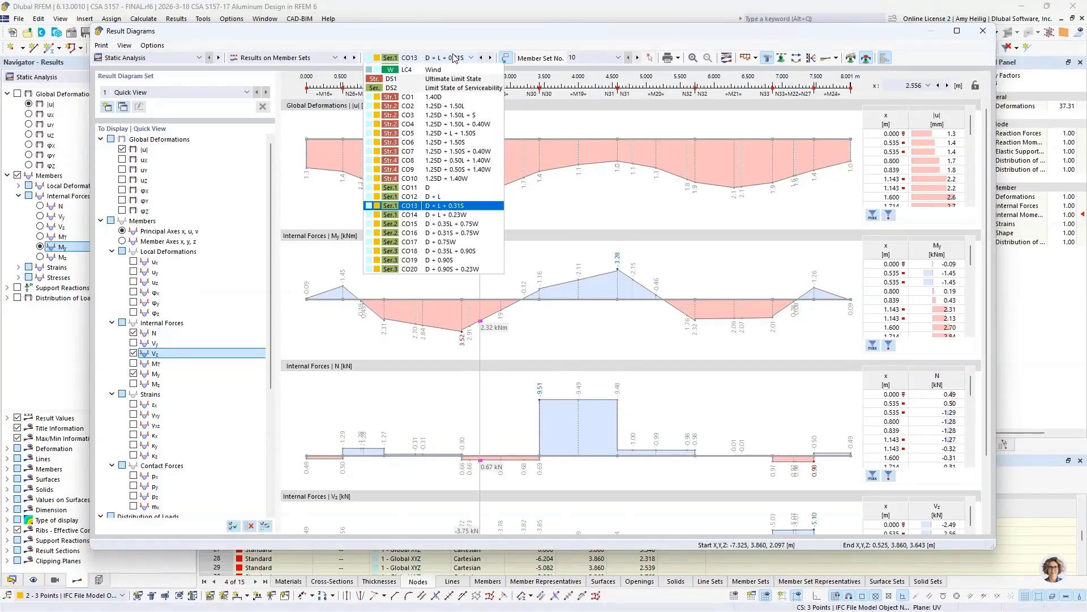
{"action": "scroll", "coordinate": [453, 79], "scroll_direction": "up", "scroll_amount": 1}
{"action": "left_click", "coordinate": [440, 144]}
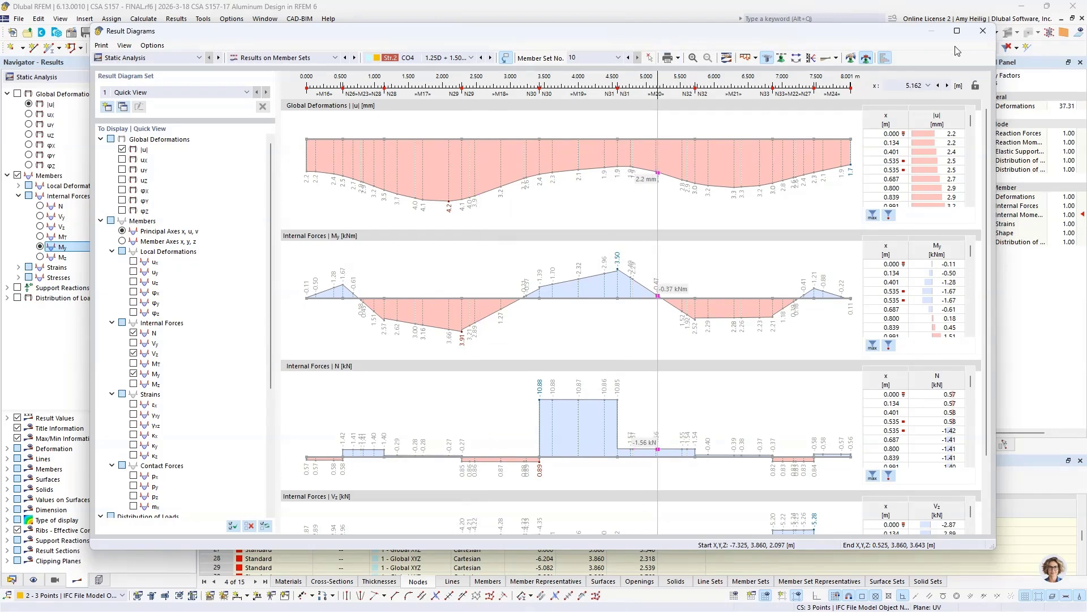
{"action": "left_click", "coordinate": [982, 32]}
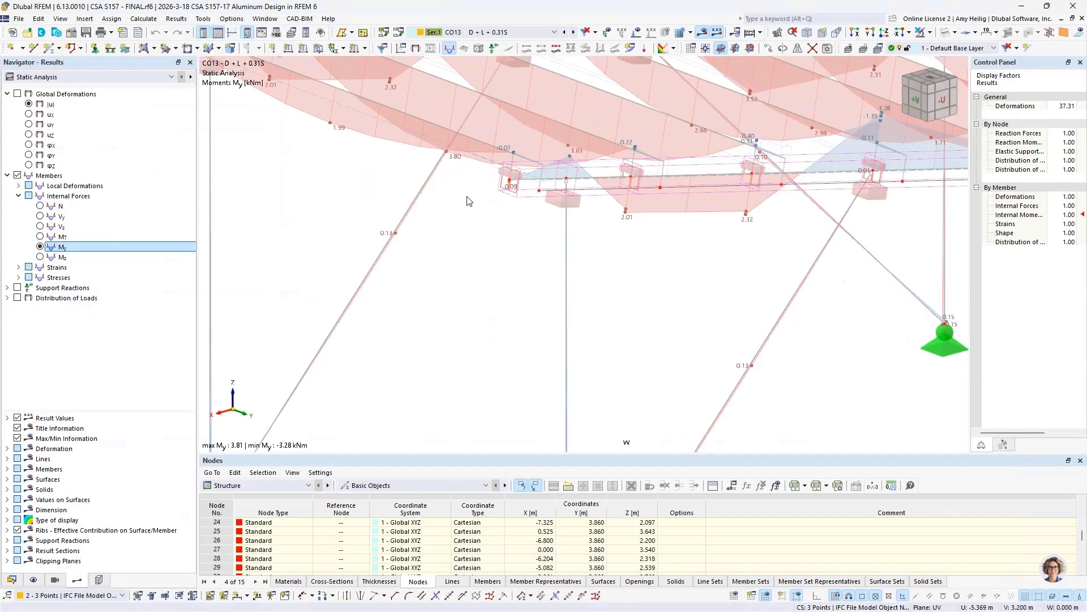
- Display the CO13 nodal support reactions on the whole model in place of the member internal forces
{"action": "scroll", "coordinate": [490, 290], "scroll_direction": "down", "scroll_amount": 2}
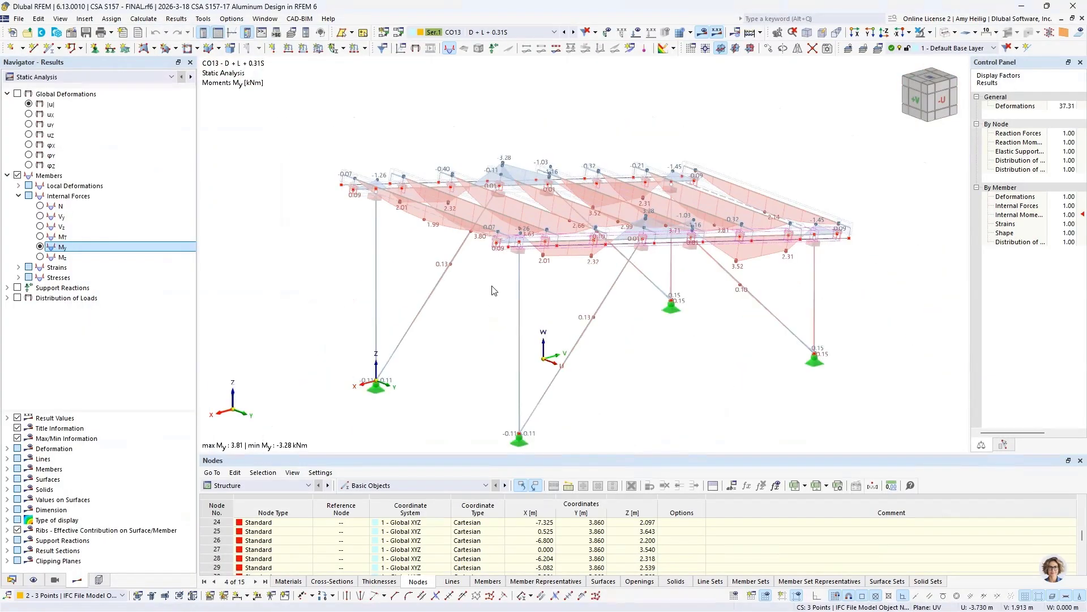
{"action": "left_click", "coordinate": [7, 175]}
{"action": "left_click", "coordinate": [17, 176]}
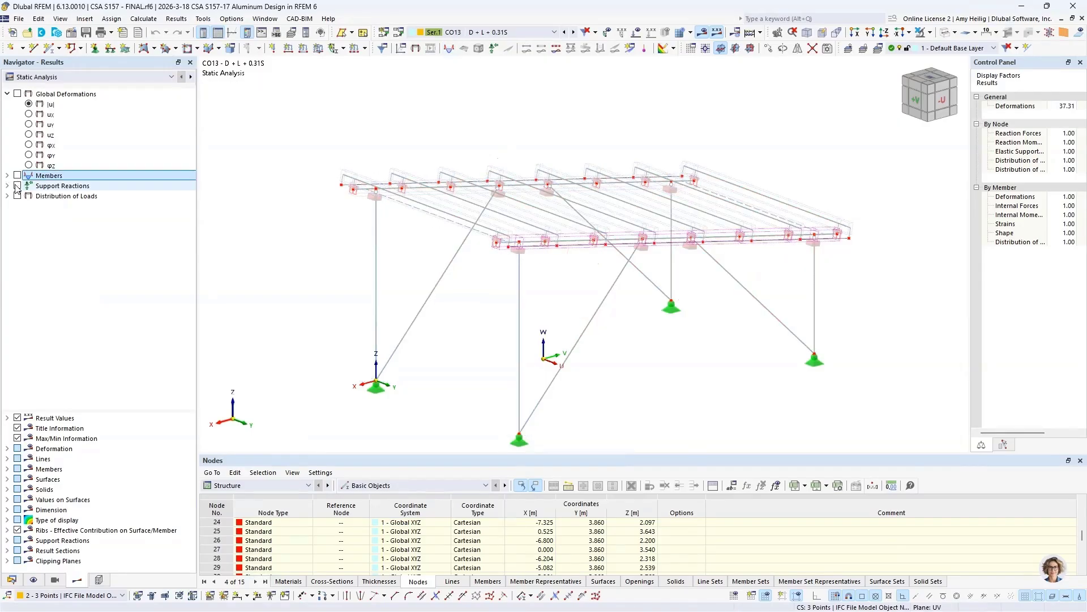
{"action": "left_click", "coordinate": [17, 186]}
{"action": "left_click", "coordinate": [8, 186]}
{"action": "scroll", "coordinate": [609, 368], "scroll_direction": "down", "scroll_amount": 2}
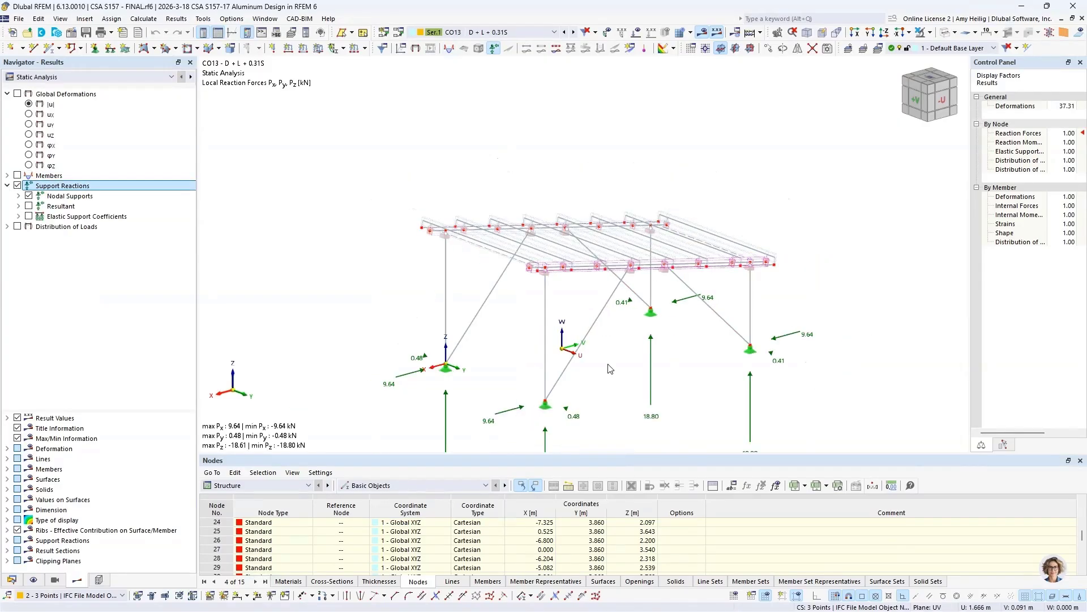
{"action": "middle_click_drag", "start_coordinate": [609, 364], "coordinate": [574, 244]}
{"action": "middle_click_drag", "start_coordinate": [693, 276], "coordinate": [663, 266], "text": "ctrl"}
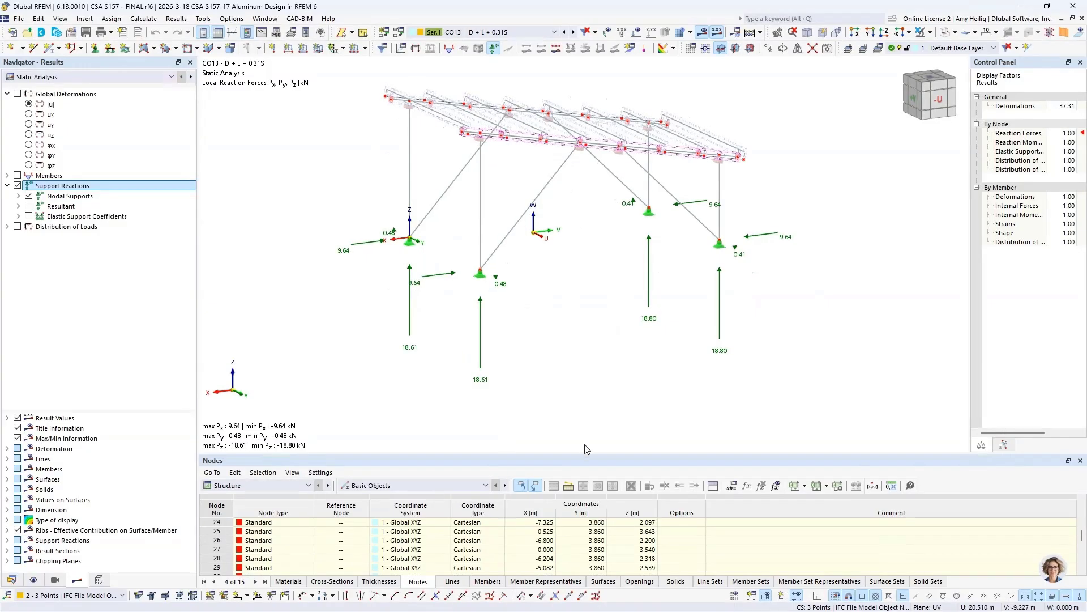
- Enlarge the table area and list the static analysis support forces by node, locating nodes 22 and 1 in the model
{"action": "left_click_drag", "start_coordinate": [584, 454], "coordinate": [590, 349]}
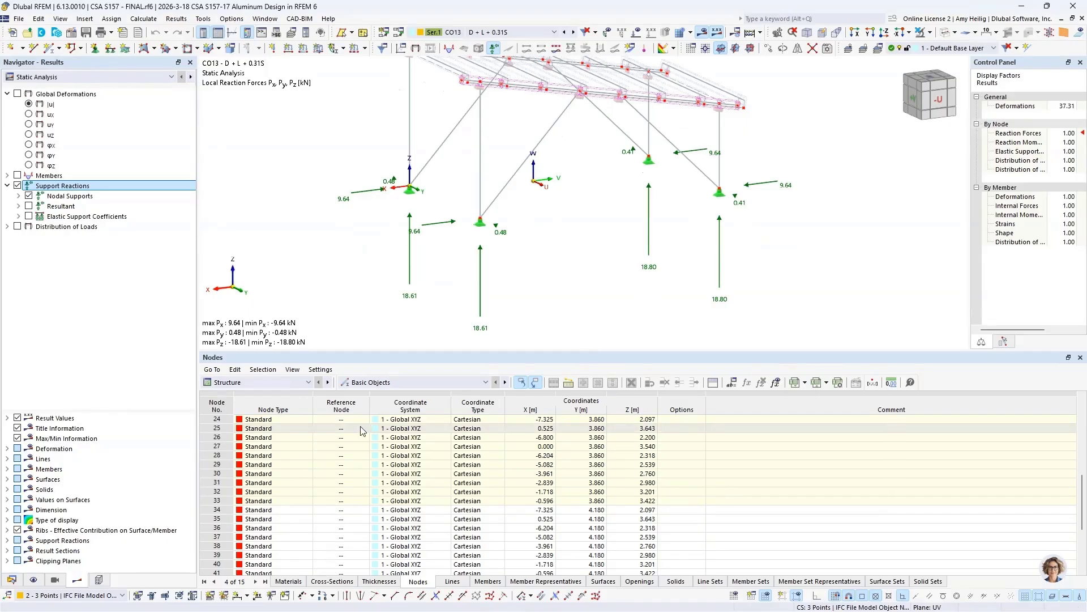
{"action": "left_click", "coordinate": [253, 384]}
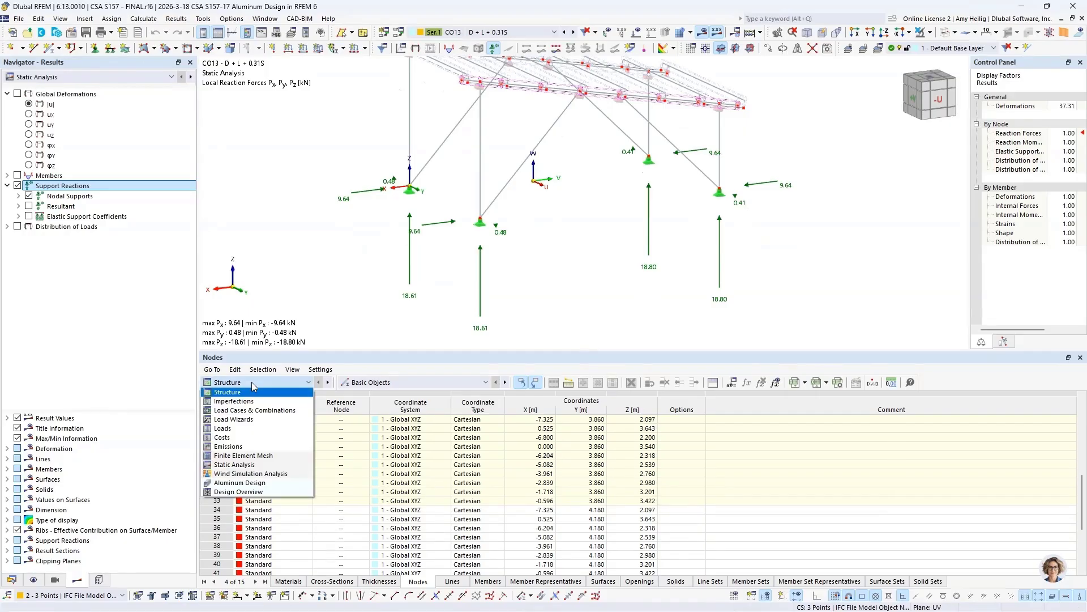
{"action": "left_click", "coordinate": [252, 464]}
{"action": "left_click", "coordinate": [375, 382]}
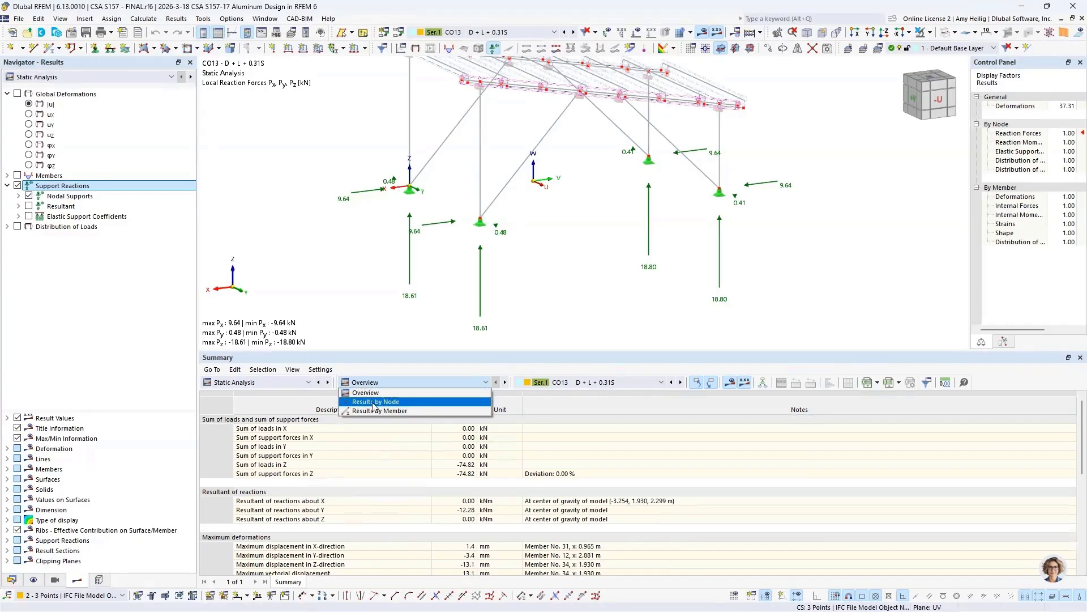
{"action": "left_click", "coordinate": [374, 401]}
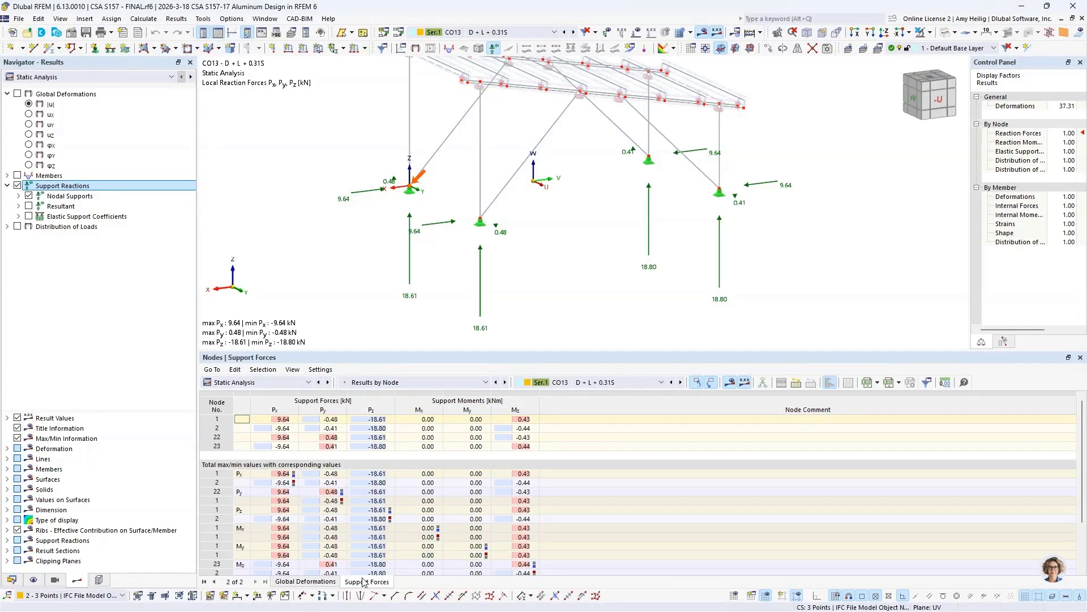
{"action": "left_click", "coordinate": [422, 492]}
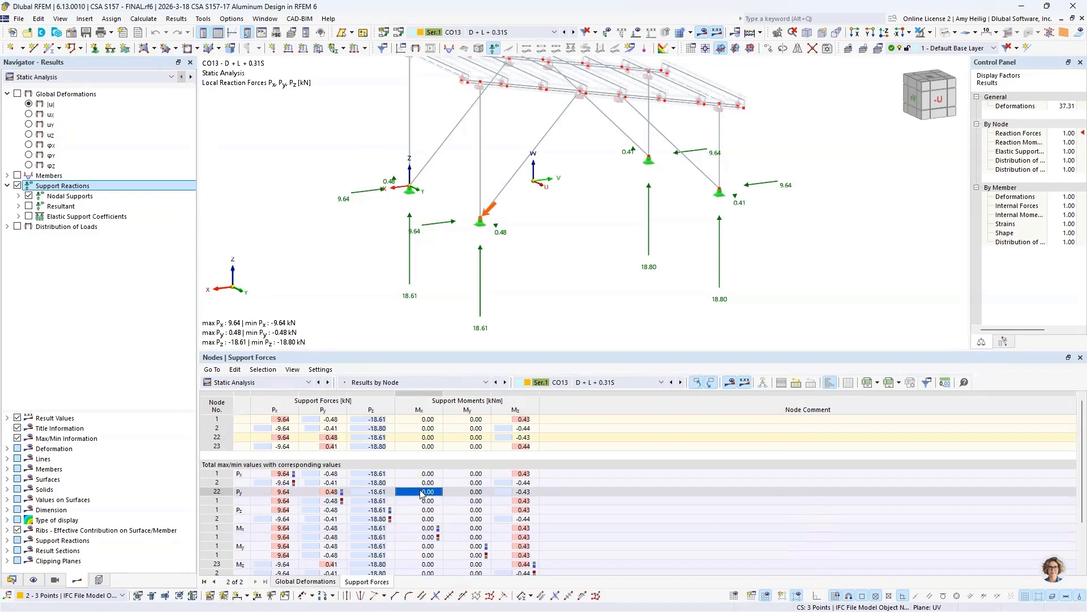
{"action": "left_click", "coordinate": [390, 547]}
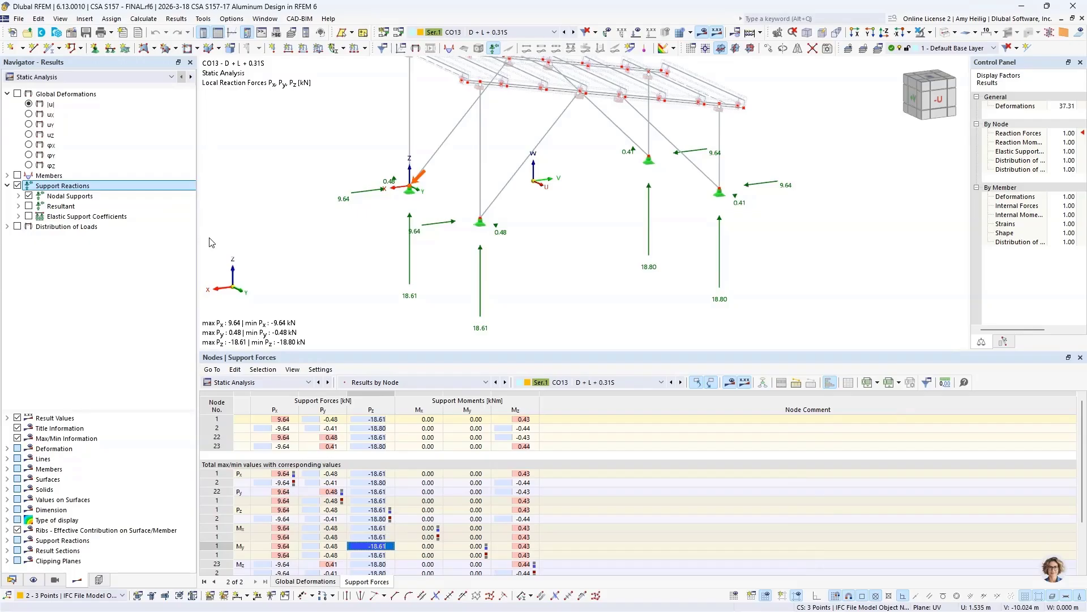
- Show the Aluminum Design results in both the table and the results navigator
{"action": "left_click", "coordinate": [270, 383]}
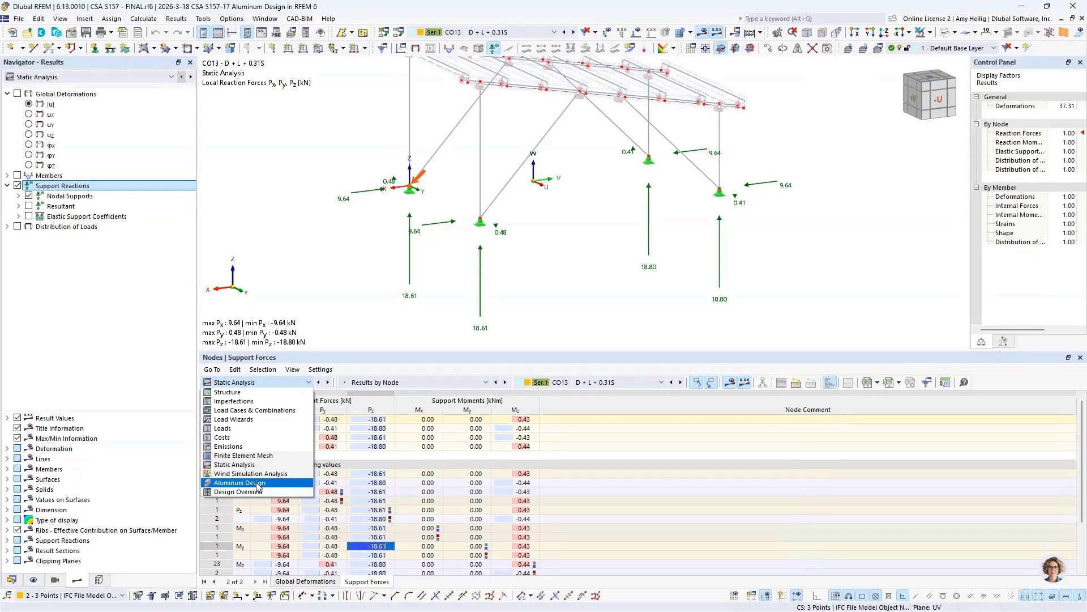
{"action": "left_click", "coordinate": [257, 483]}
{"action": "left_click", "coordinate": [69, 77]}
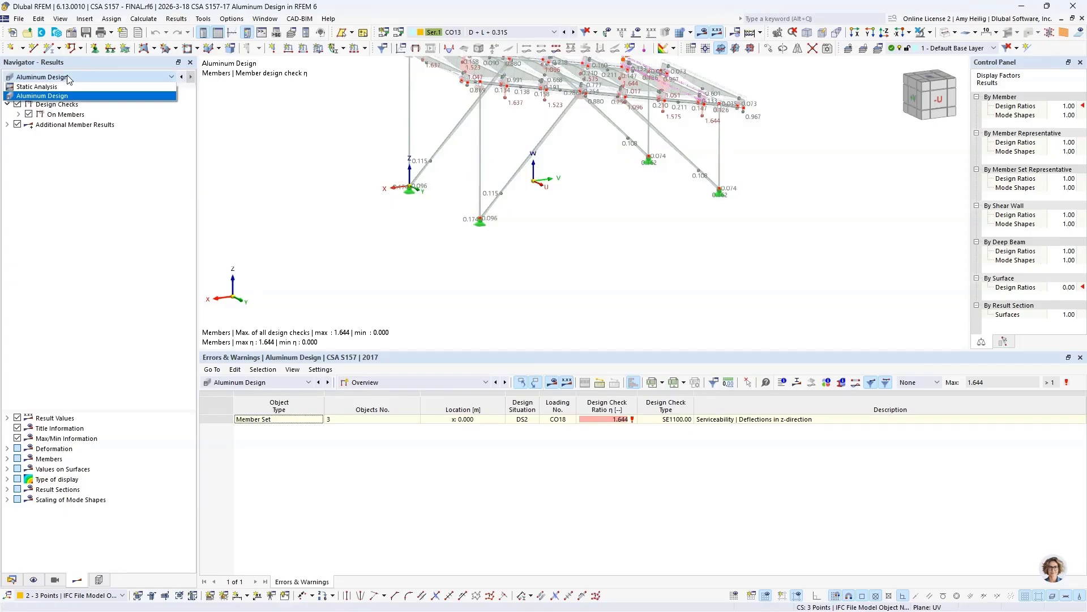
{"action": "left_click", "coordinate": [69, 95]}
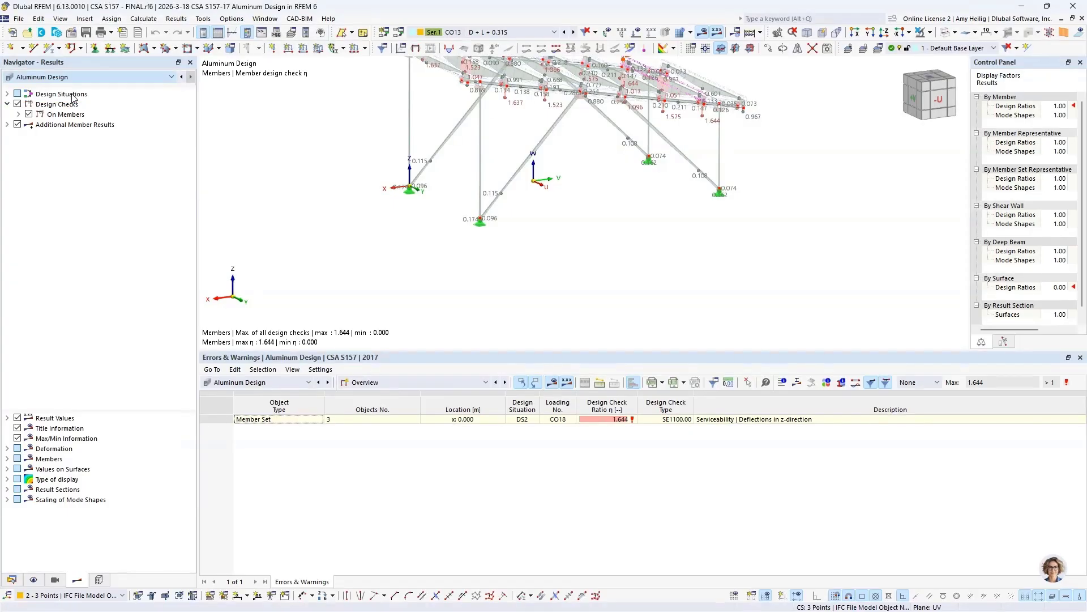
- Review the Aluminum Design input data, covering the design situations and the objects to design
{"action": "left_click", "coordinate": [415, 379]}
{"action": "left_click", "coordinate": [419, 392]}
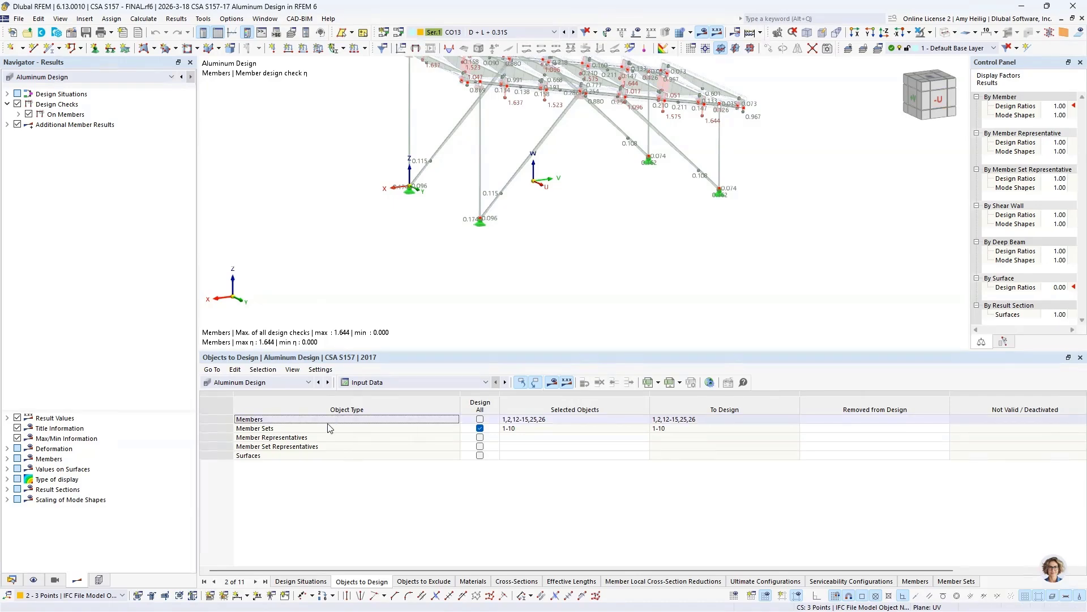
{"action": "left_click", "coordinate": [289, 582]}
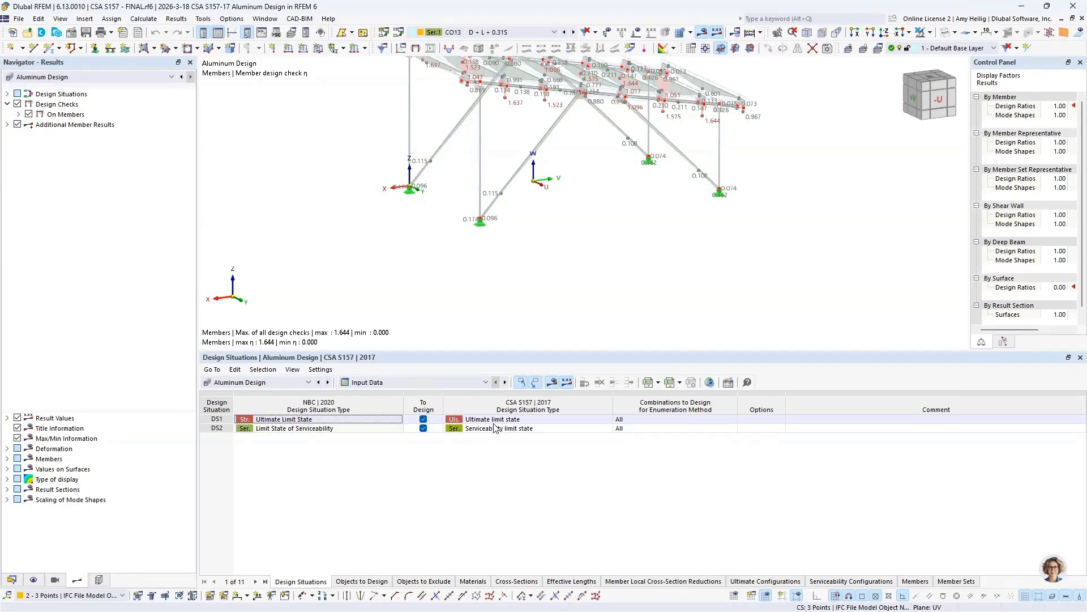
{"action": "left_click", "coordinate": [368, 581]}
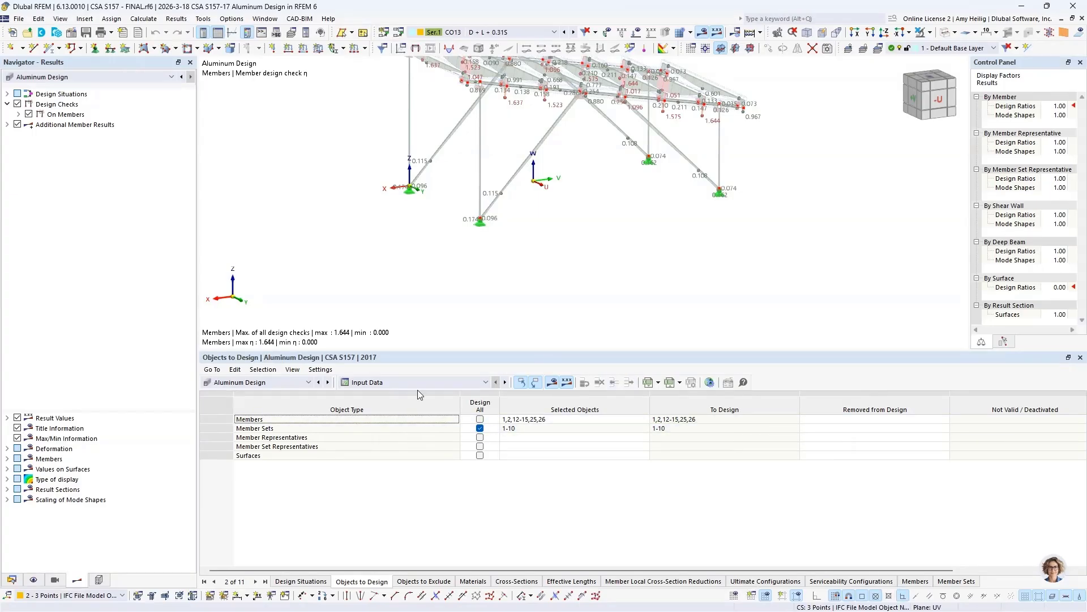
- Close the control panel and list the aluminum design ratios on members by member set
{"action": "left_click_drag", "start_coordinate": [1025, 68], "coordinate": [1027, 60]}
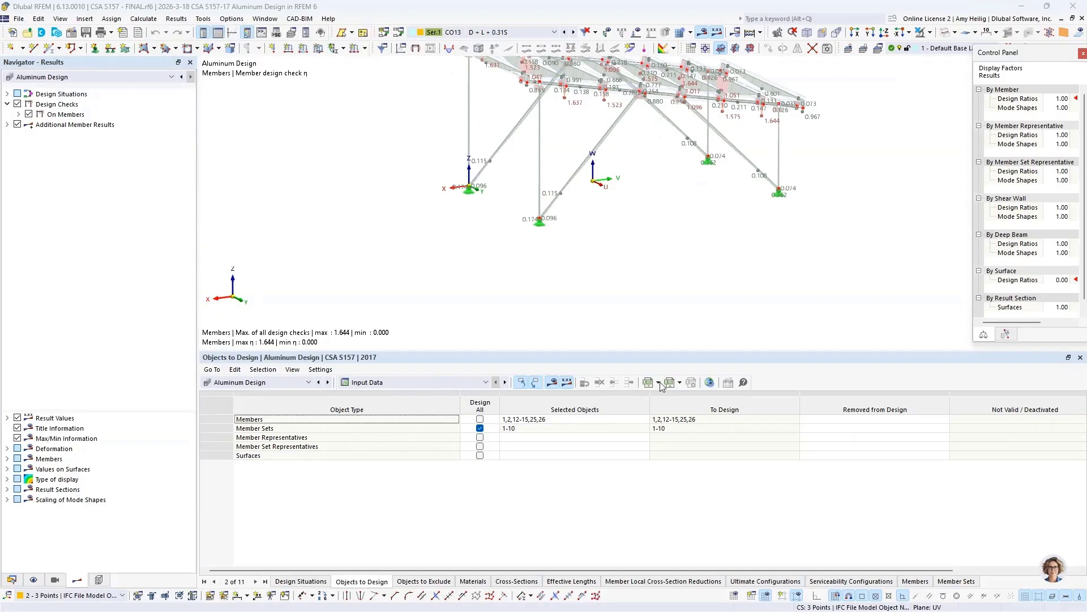
{"action": "left_click", "coordinate": [1083, 53]}
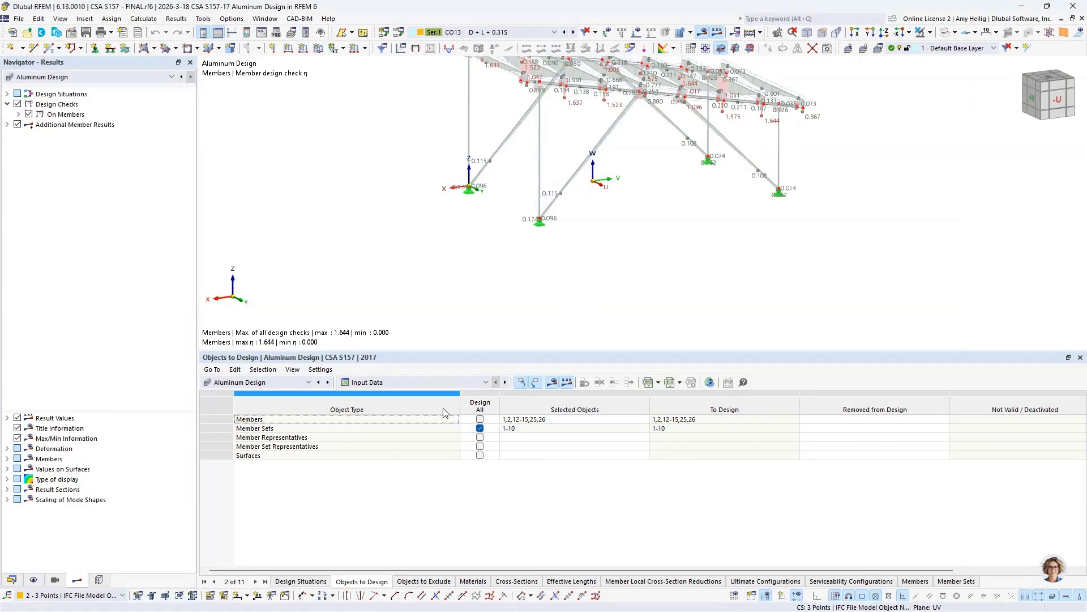
{"action": "left_click", "coordinate": [436, 380]}
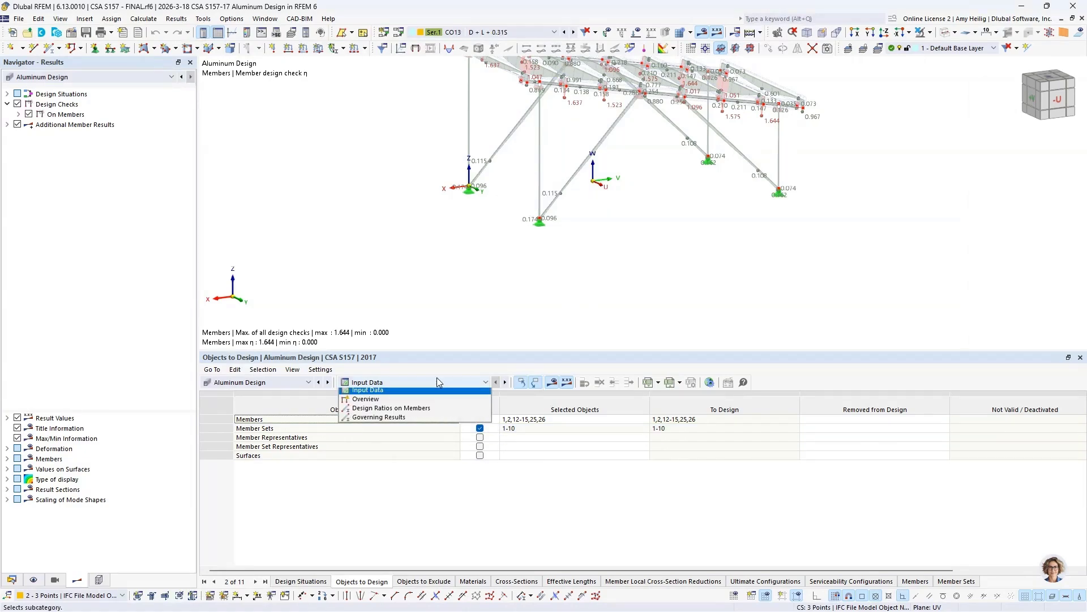
{"action": "left_click", "coordinate": [421, 411]}
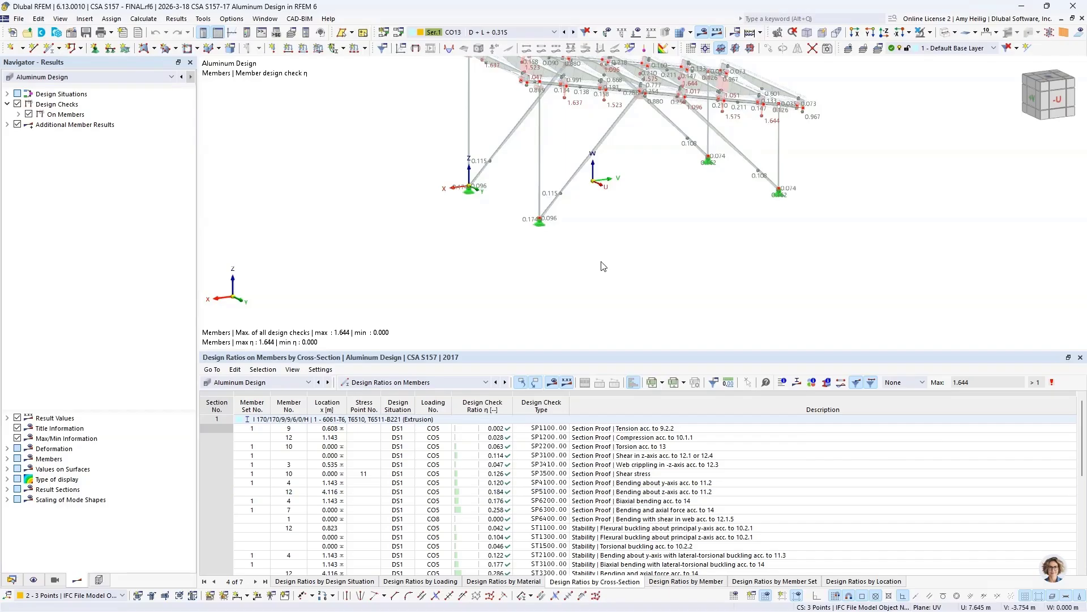
{"action": "middle_click_drag", "start_coordinate": [611, 217], "coordinate": [587, 302]}
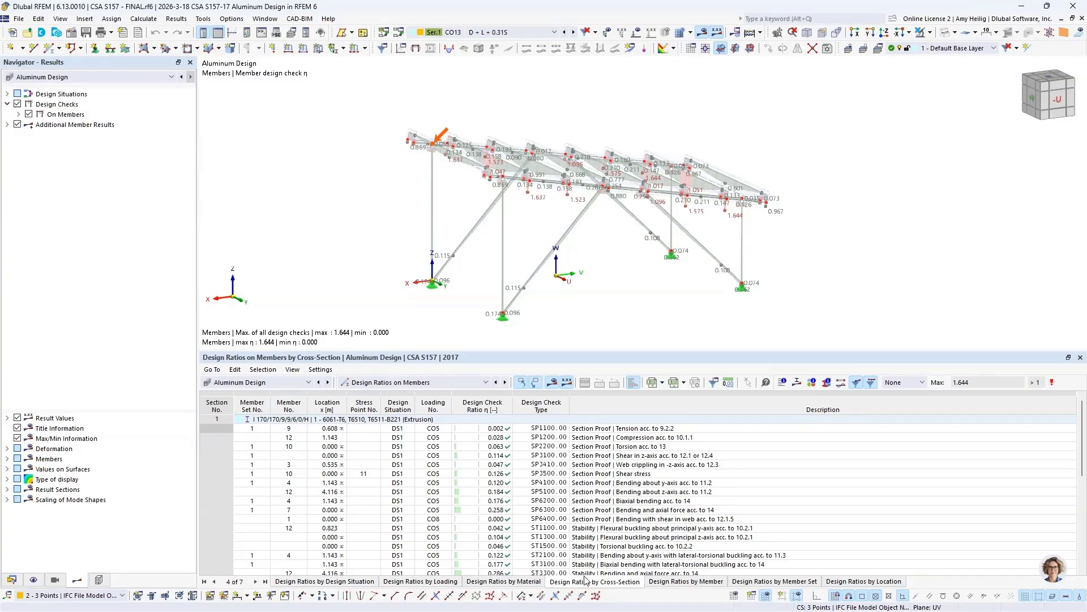
{"action": "left_click", "coordinate": [747, 582]}
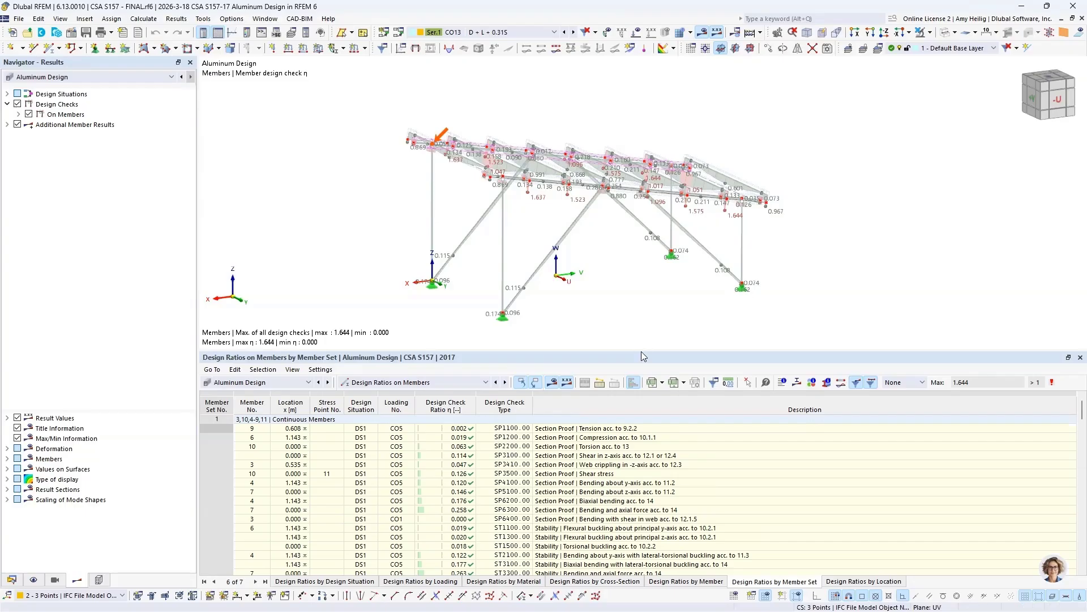
- Locate member set 1's section proof for tension in the model and enlarge the design ratio table
{"action": "left_click", "coordinate": [619, 430]}
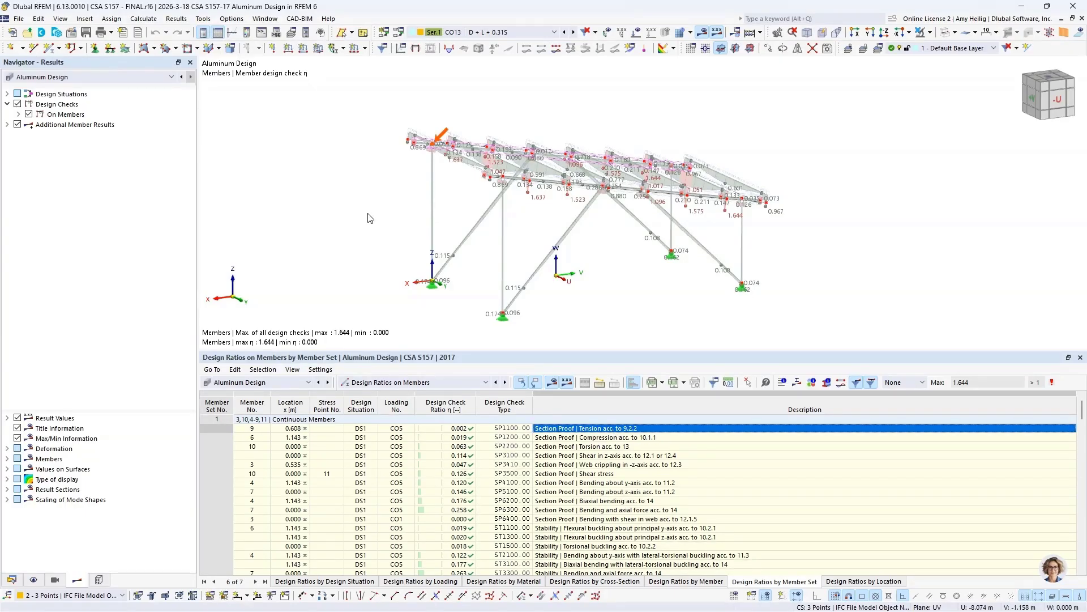
{"action": "middle_click_drag", "start_coordinate": [368, 218], "coordinate": [678, 224], "text": "ctrl"}
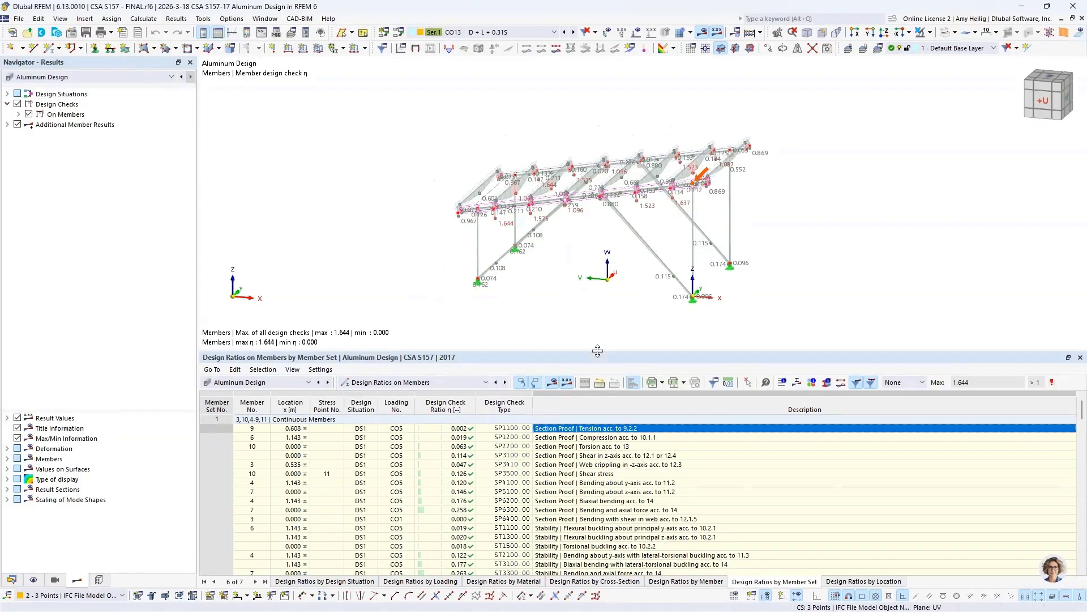
{"action": "left_click_drag", "start_coordinate": [597, 351], "coordinate": [603, 301]}
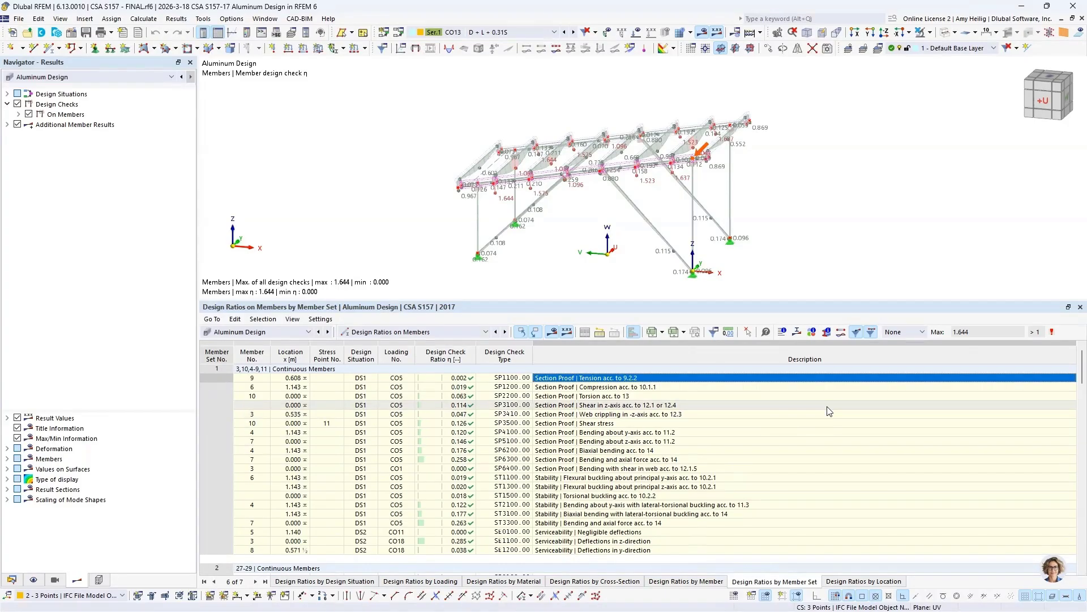
- Filter the design ratios to Max and locate member set 3's z-direction deflection check in the model
{"action": "left_click", "coordinate": [904, 332]}
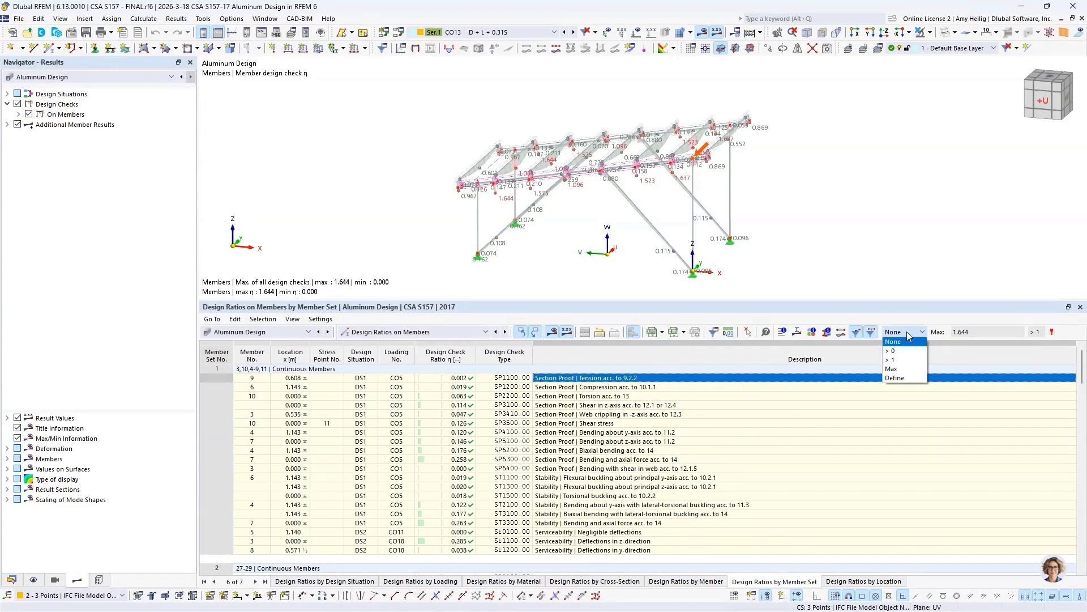
{"action": "left_click", "coordinate": [906, 366]}
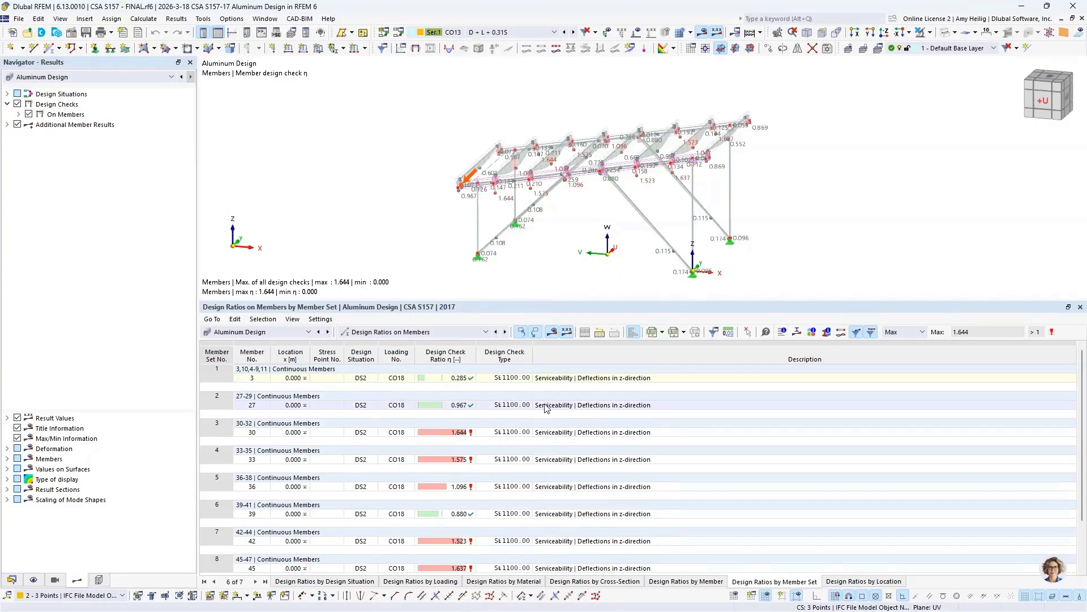
{"action": "left_click", "coordinate": [546, 432]}
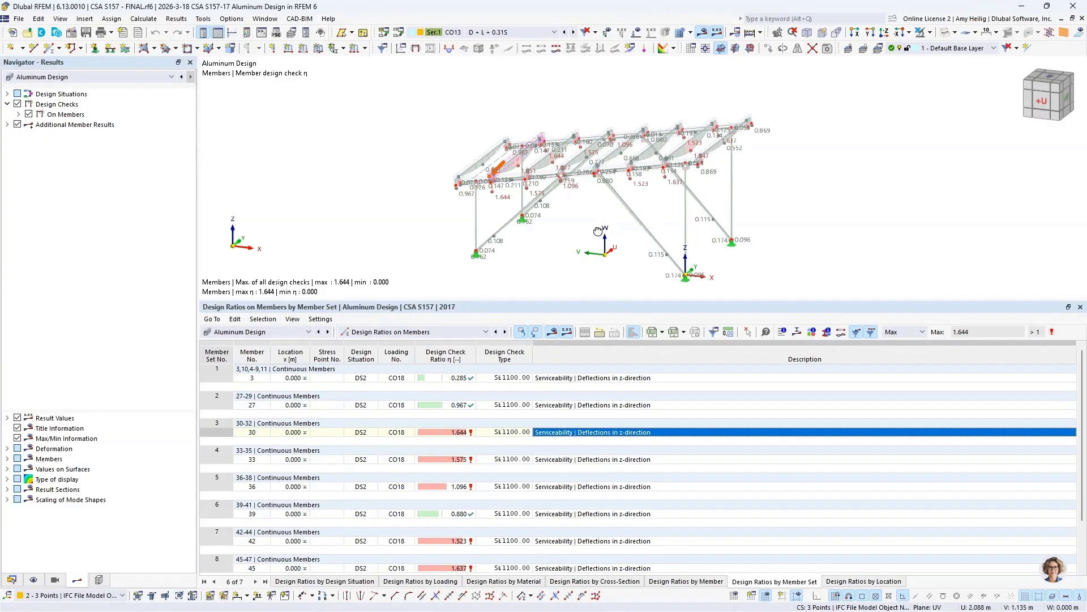
{"action": "scroll", "coordinate": [488, 183], "scroll_direction": "up", "scroll_amount": 8}
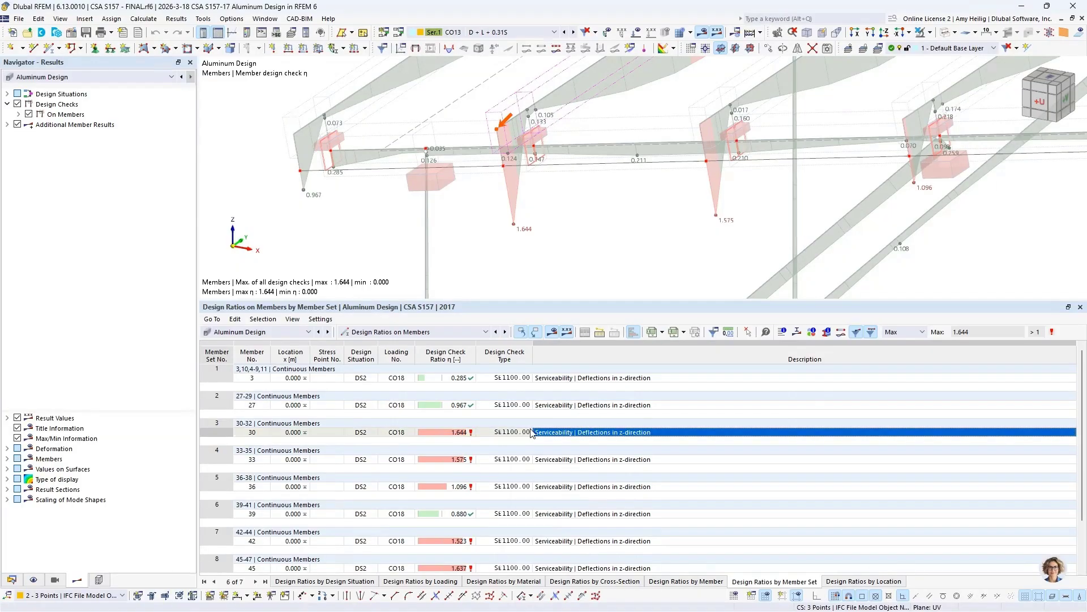
- Reset the design ratio filter to None and locate member set 1's z-axis shear and z-axis bending checks in the model
{"action": "left_click", "coordinate": [904, 337]}
{"action": "left_click", "coordinate": [901, 341]}
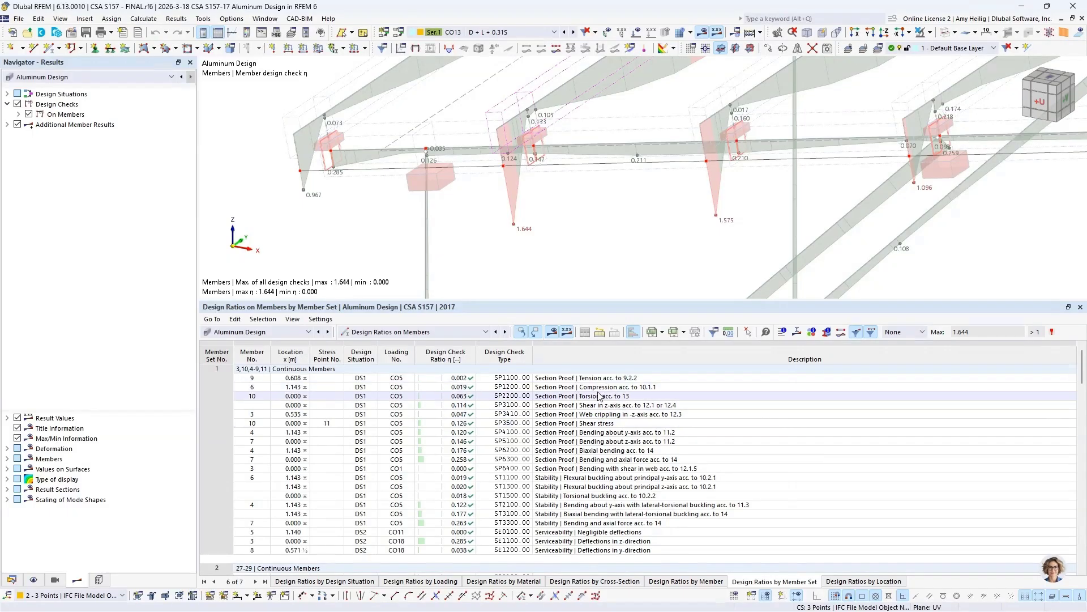
{"action": "left_click", "coordinate": [614, 405]}
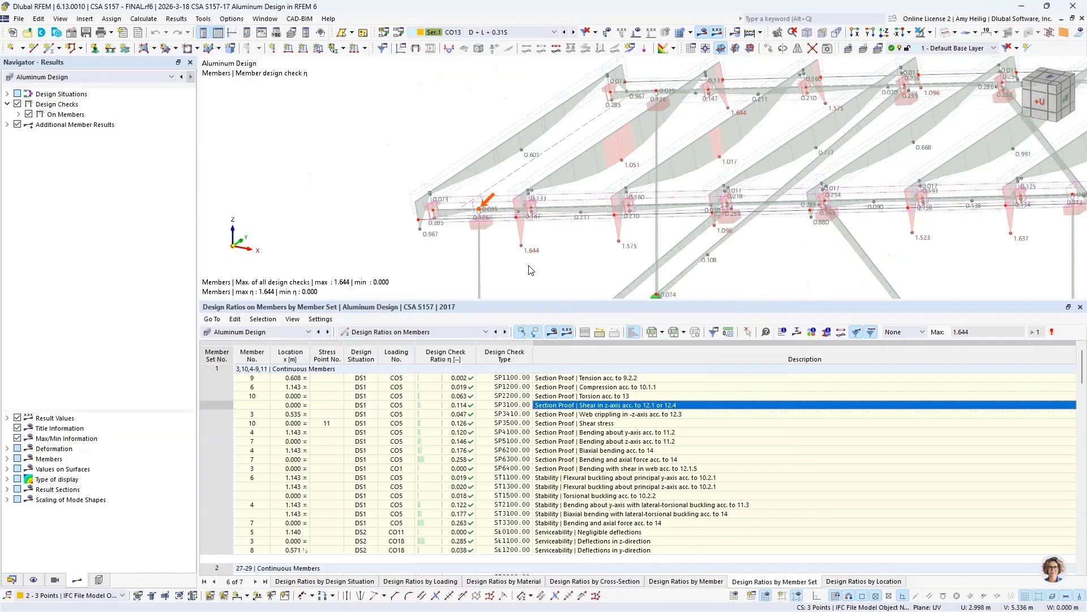
{"action": "left_click", "coordinate": [615, 443]}
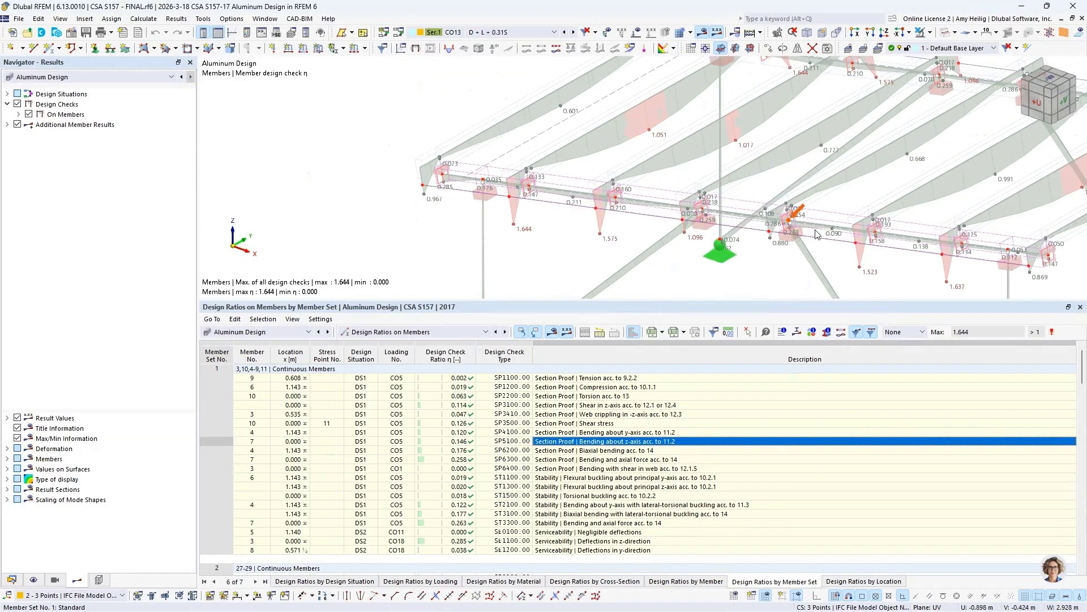
- Review the design check details and formulas for member set 1's section proof for shear in the z-axis
{"action": "left_click", "coordinate": [656, 432]}
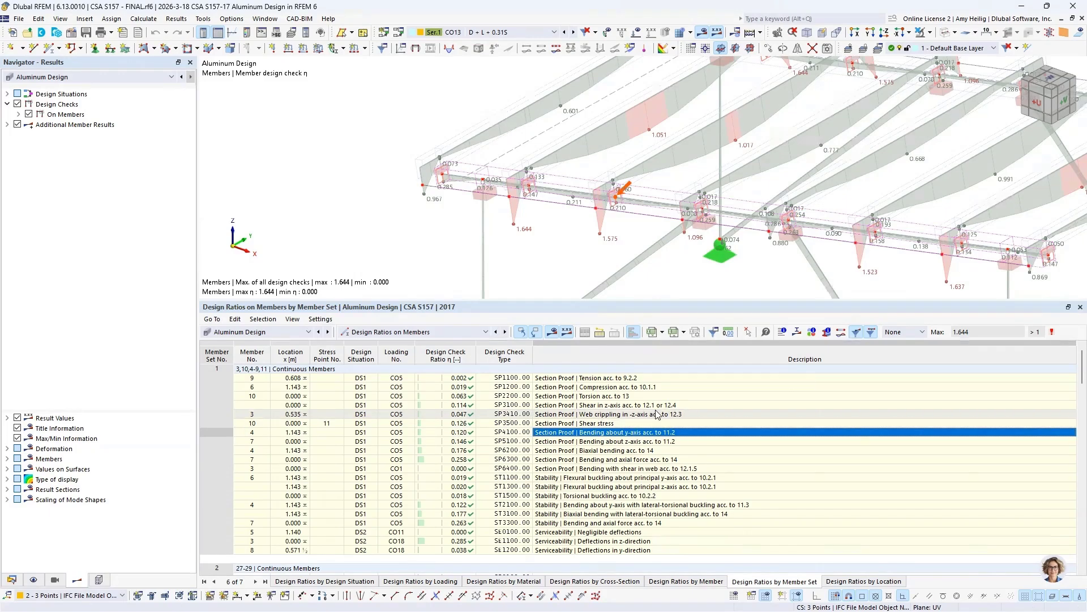
{"action": "left_click", "coordinate": [657, 405]}
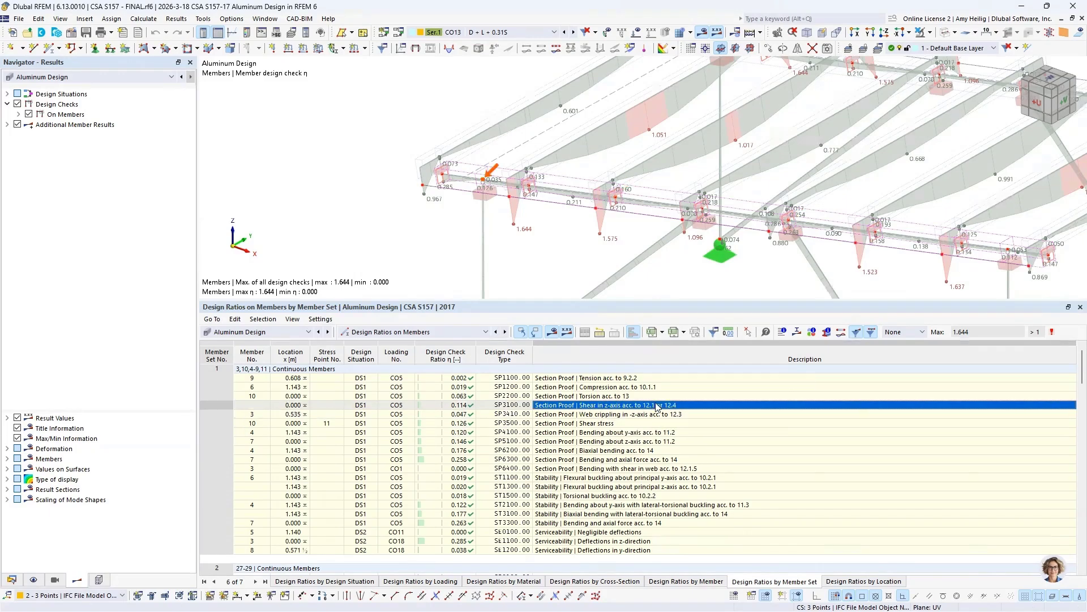
{"action": "left_click", "coordinate": [783, 332]}
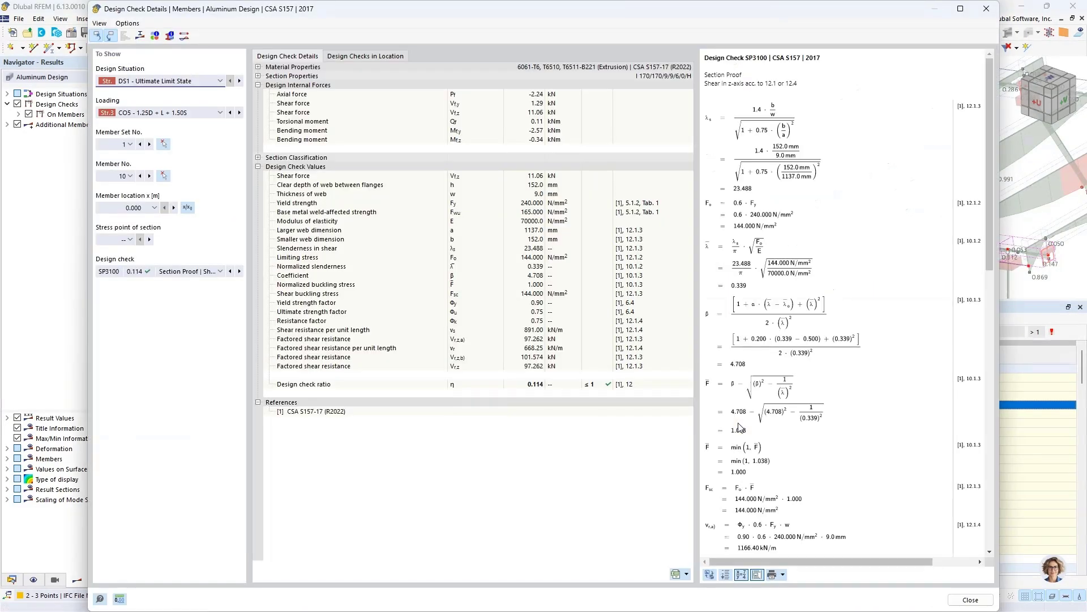
{"action": "scroll", "coordinate": [764, 225], "scroll_direction": "up", "scroll_amount": 3, "text": "ctrl"}
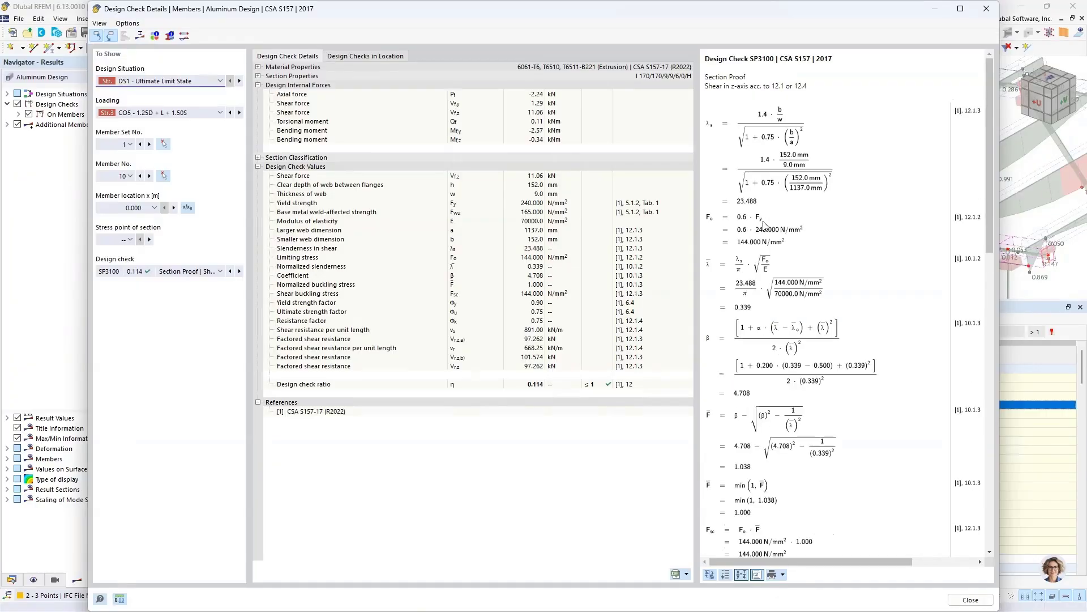
{"action": "scroll", "coordinate": [765, 225], "scroll_direction": "up", "scroll_amount": 1, "text": "ctrl"}
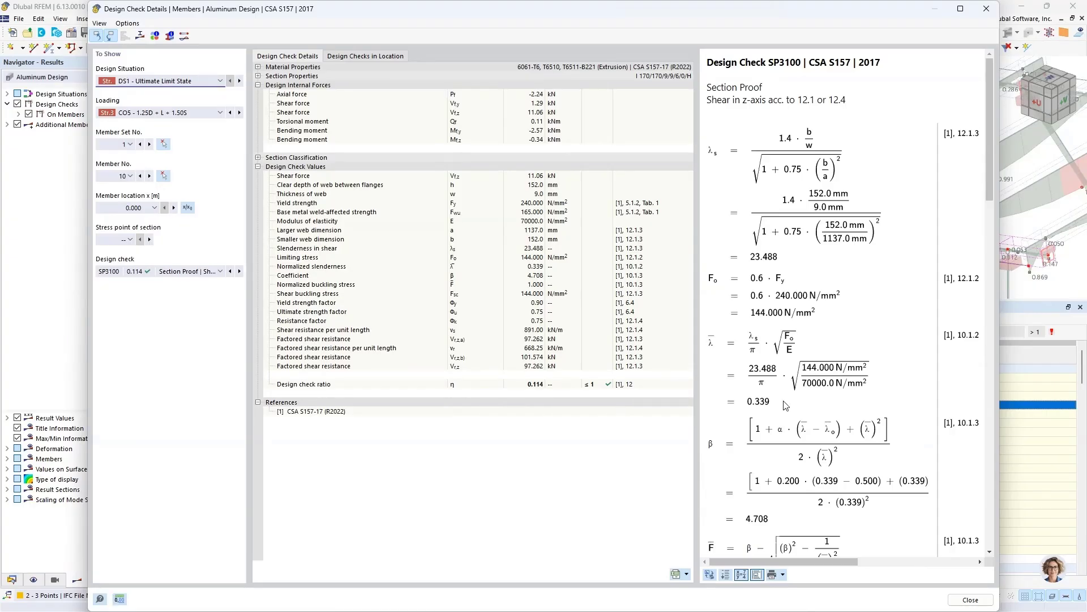
{"action": "scroll", "coordinate": [785, 405], "scroll_direction": "down", "scroll_amount": 5}
{"action": "scroll", "coordinate": [785, 405], "scroll_direction": "down", "scroll_amount": 10}
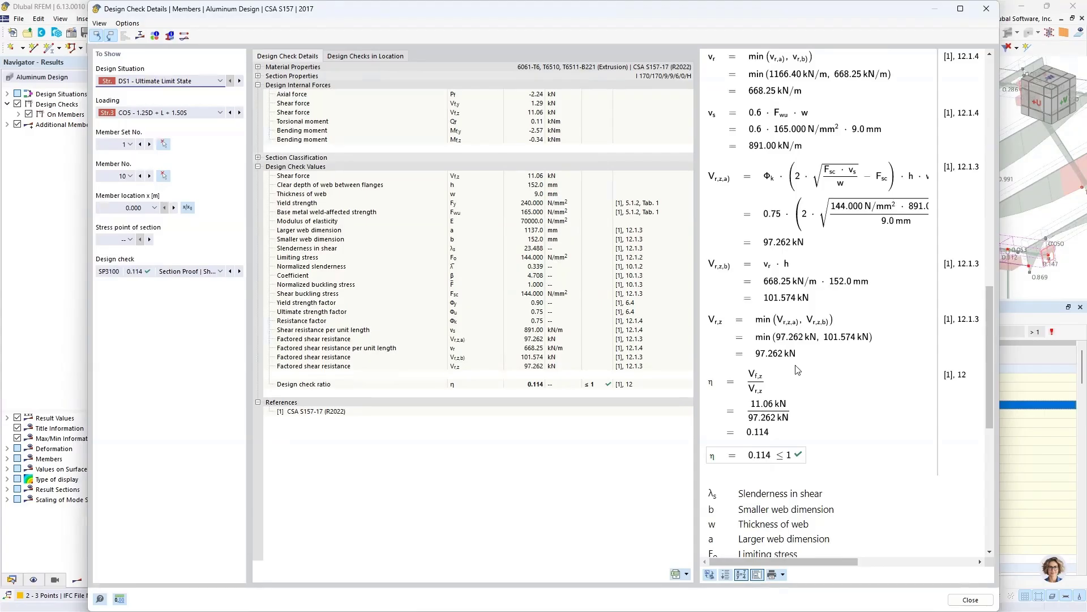
{"action": "scroll", "coordinate": [837, 359], "scroll_direction": "up", "scroll_amount": 3}
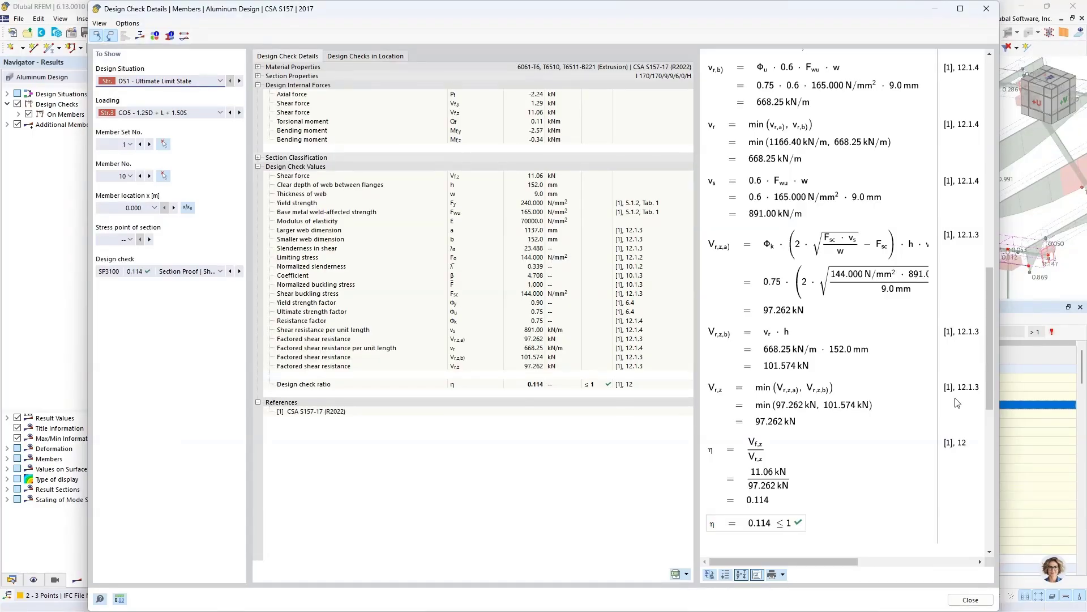
{"action": "left_click", "coordinate": [961, 601]}
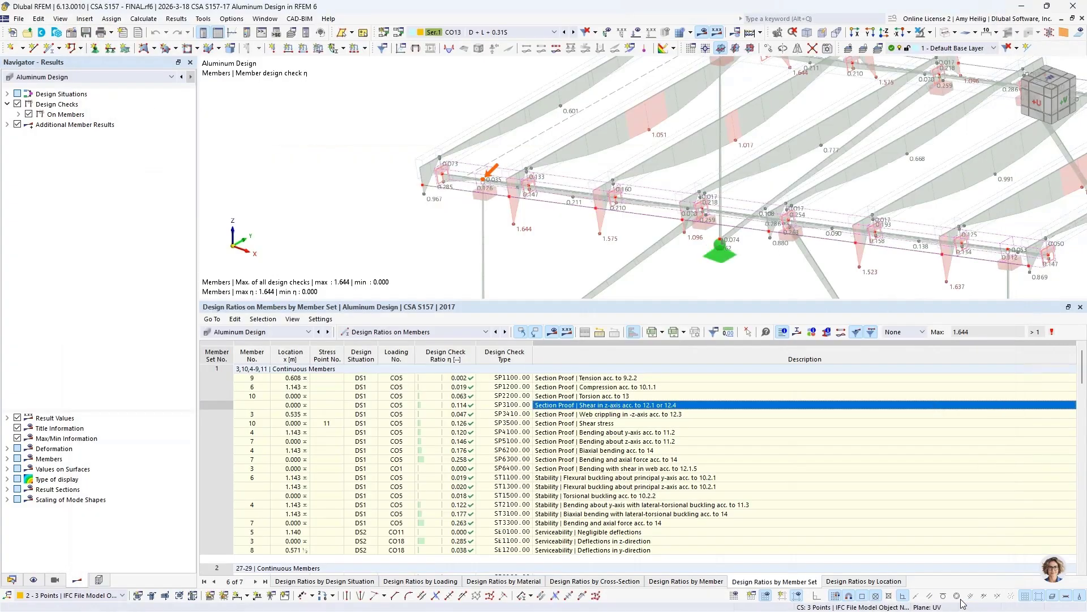
- Review the design check details and formulas for member set 1's web crippling proof in the -z-axis
{"action": "left_click", "coordinate": [608, 417]}
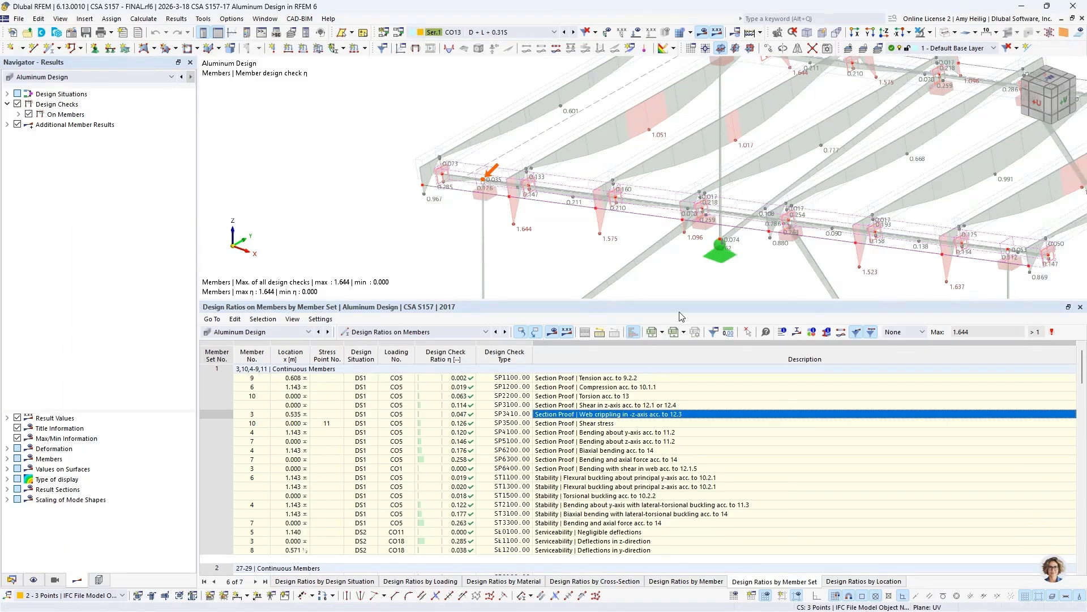
{"action": "left_click", "coordinate": [783, 332]}
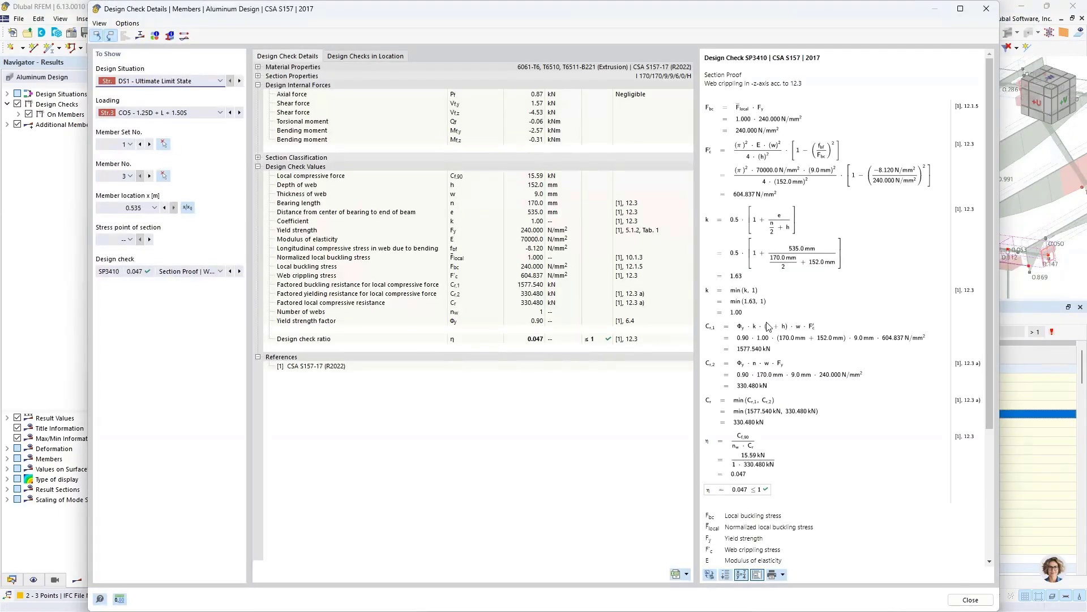
{"action": "scroll", "coordinate": [781, 196], "scroll_direction": "up", "scroll_amount": 3, "text": "ctrl"}
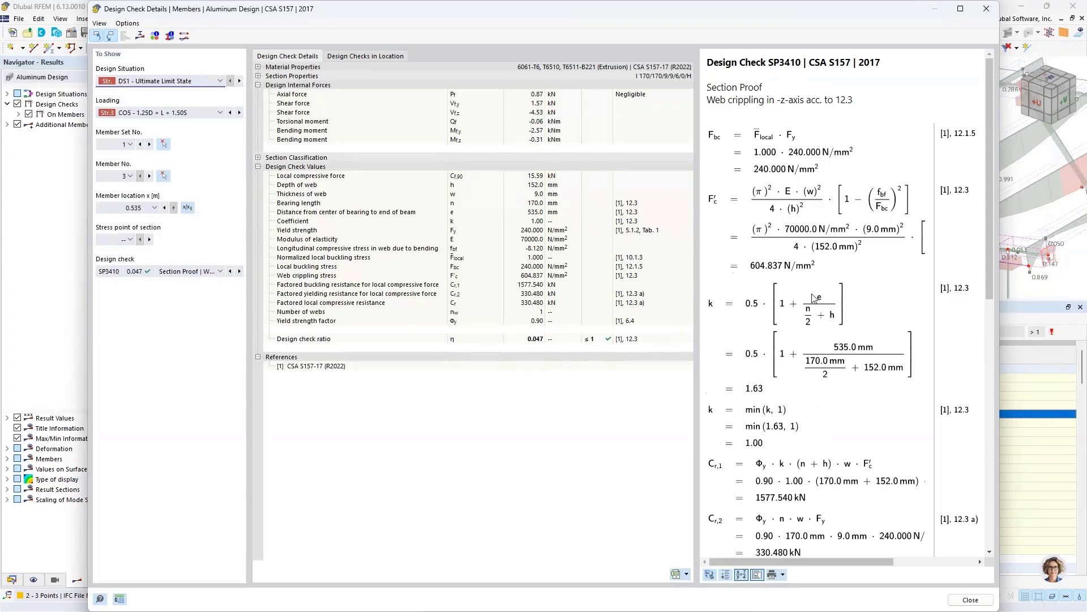
{"action": "scroll", "coordinate": [814, 299], "scroll_direction": "down", "scroll_amount": 5}
{"action": "scroll", "coordinate": [814, 298], "scroll_direction": "down", "scroll_amount": 5}
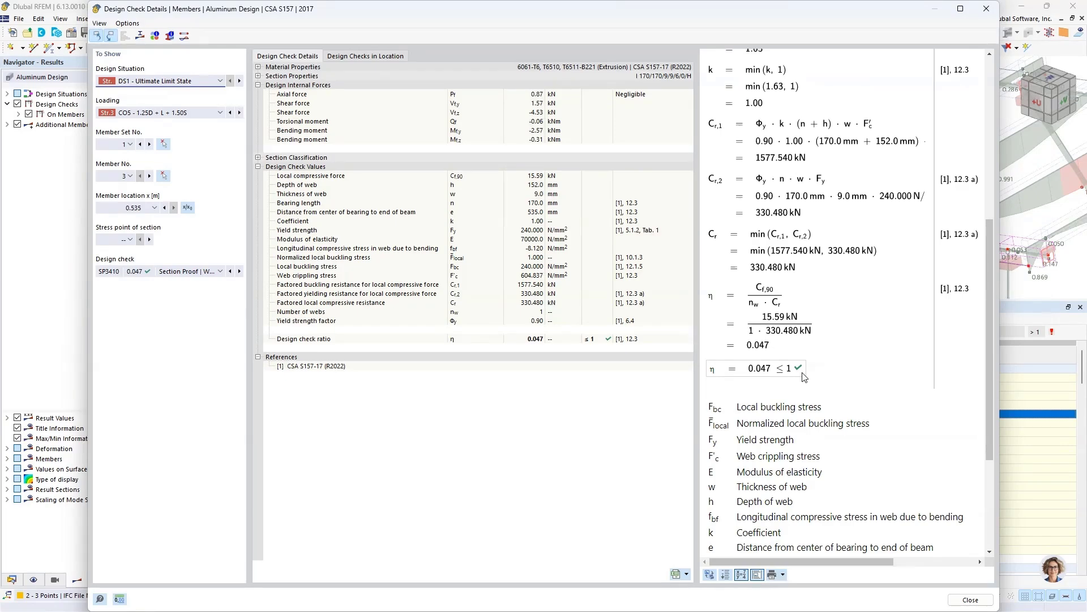
{"action": "left_click", "coordinate": [957, 603]}
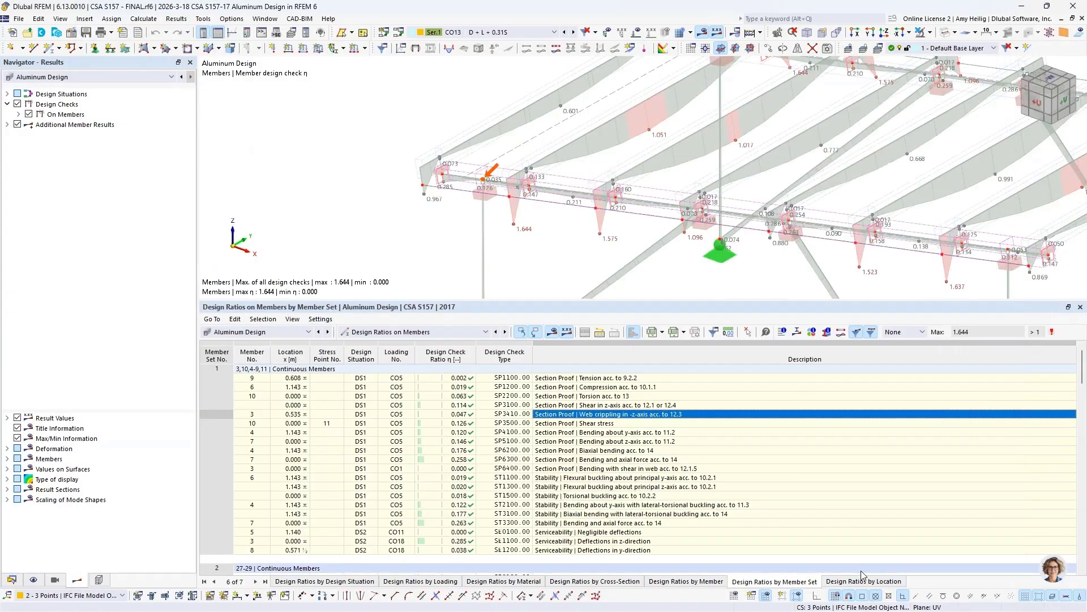
- List the design ratios by cross-section and locate the RSECTION Alum Profile's y-axis bending section proof in the model
{"action": "left_click", "coordinate": [581, 582]}
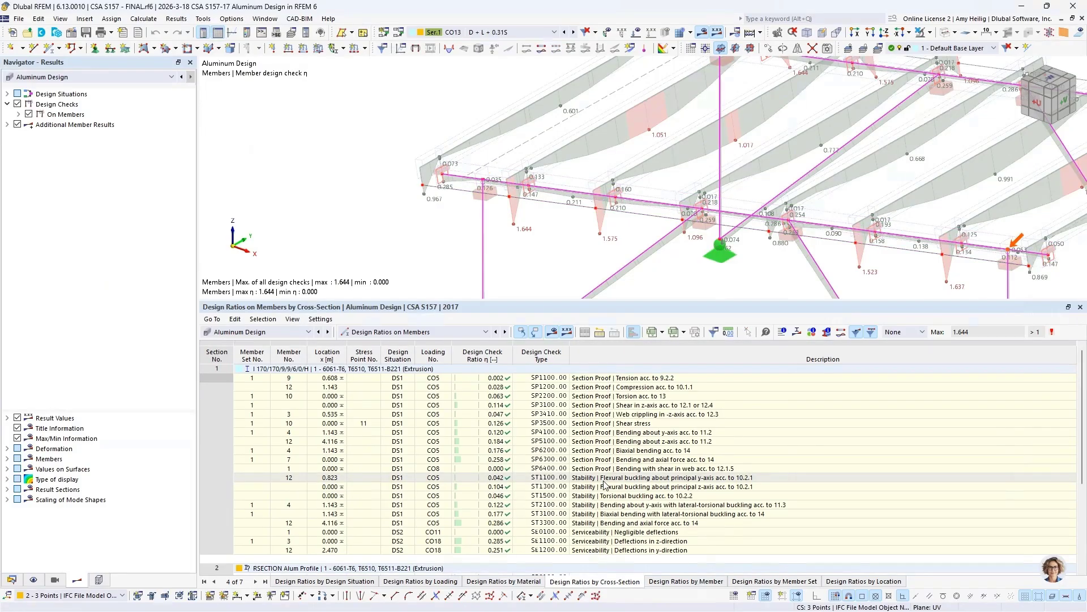
{"action": "scroll", "coordinate": [754, 163], "scroll_direction": "down", "scroll_amount": 2}
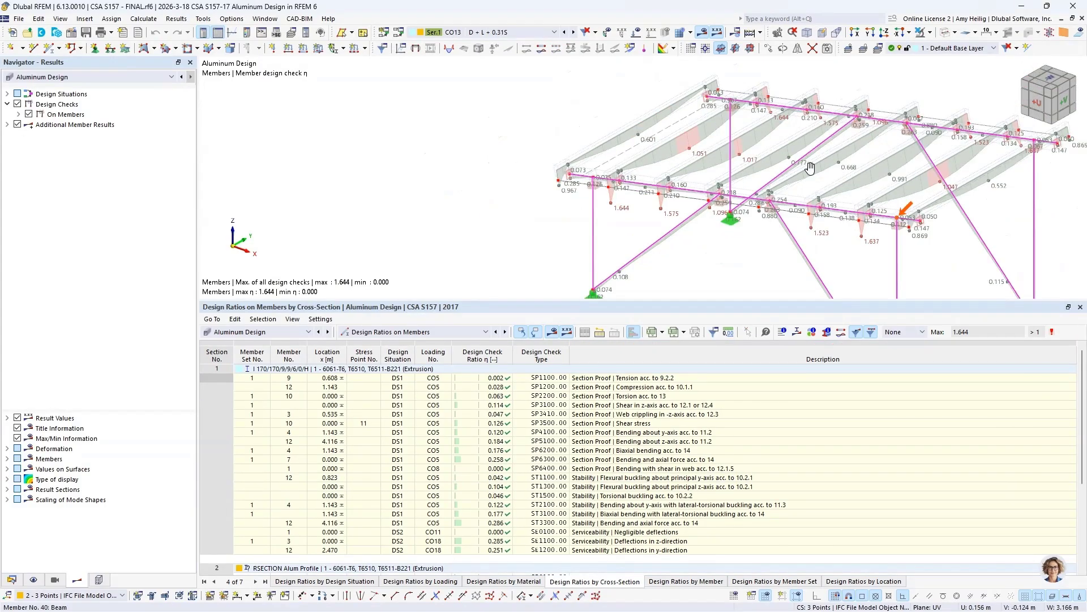
{"action": "middle_click_drag", "start_coordinate": [810, 167], "coordinate": [638, 168]}
{"action": "scroll", "coordinate": [634, 173], "scroll_direction": "down", "scroll_amount": 1}
{"action": "scroll", "coordinate": [623, 397], "scroll_direction": "down", "scroll_amount": 5}
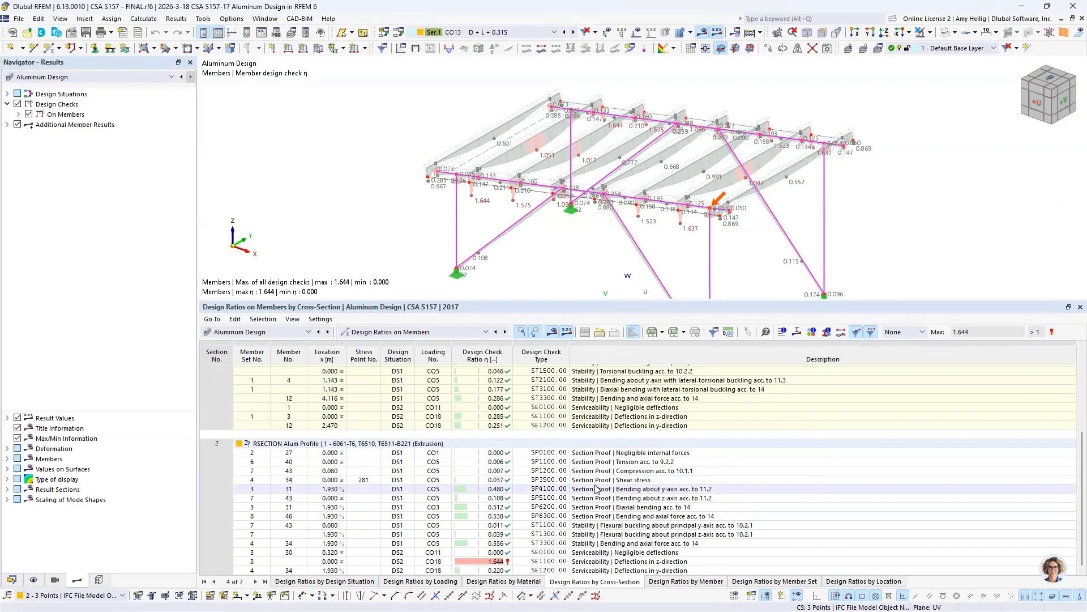
{"action": "left_click", "coordinate": [596, 489]}
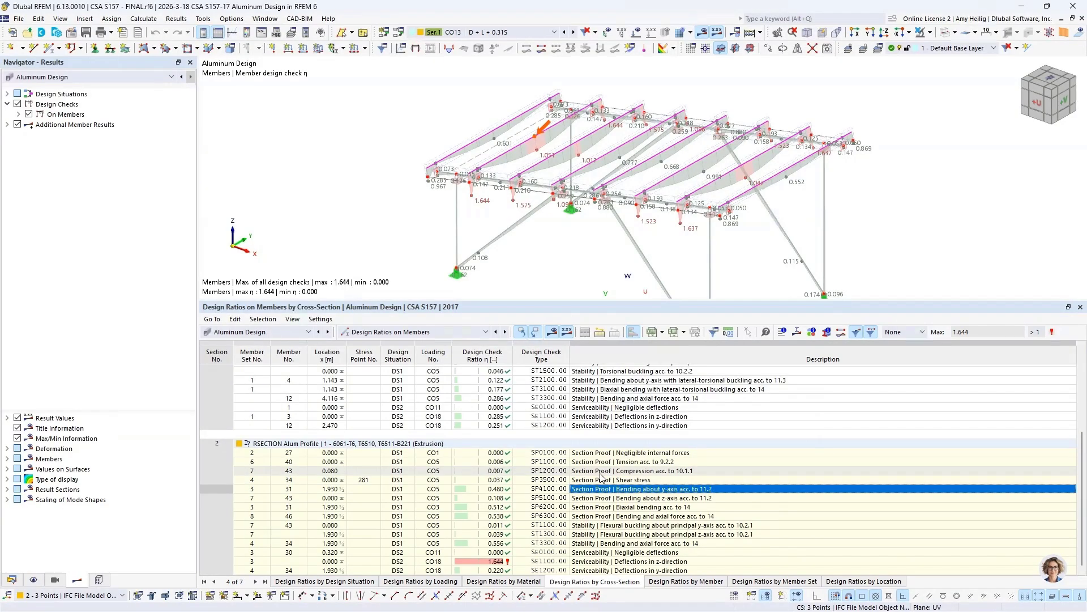
- Examine the RSECTION Alum Profile's compression check details, expanding subpanel No. 1 under both section classification and effective section
{"action": "left_click", "coordinate": [602, 470]}
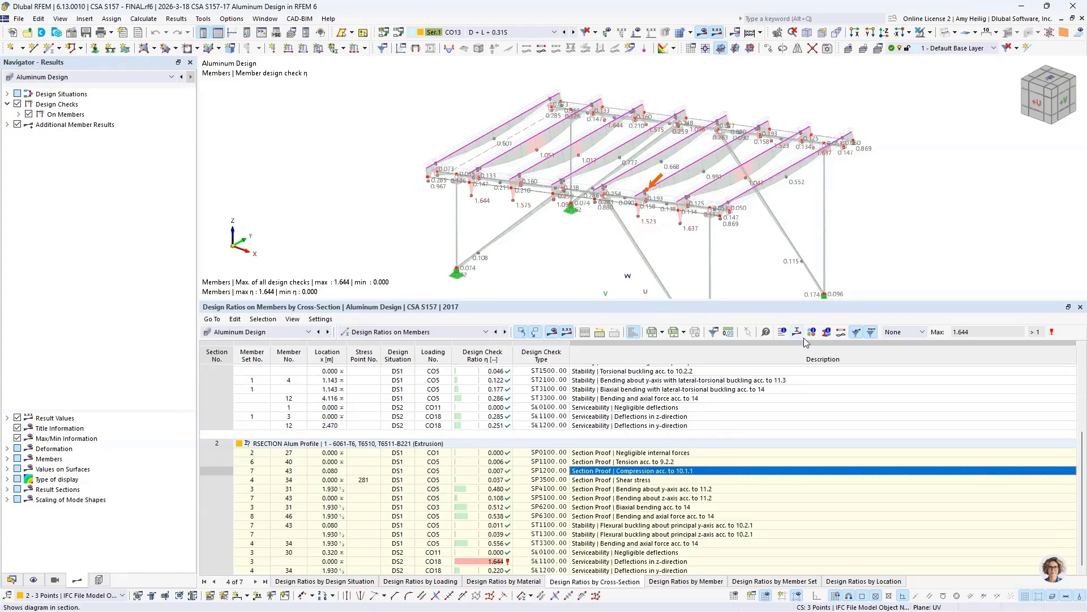
{"action": "left_click", "coordinate": [783, 334]}
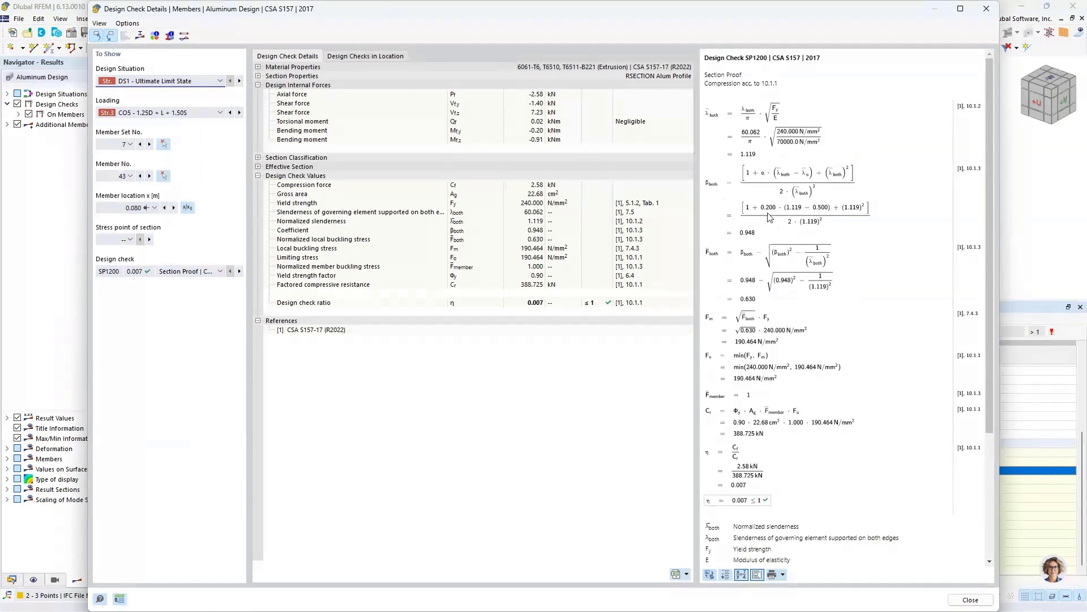
{"action": "left_click", "coordinate": [258, 167]}
{"action": "left_click", "coordinate": [259, 158]}
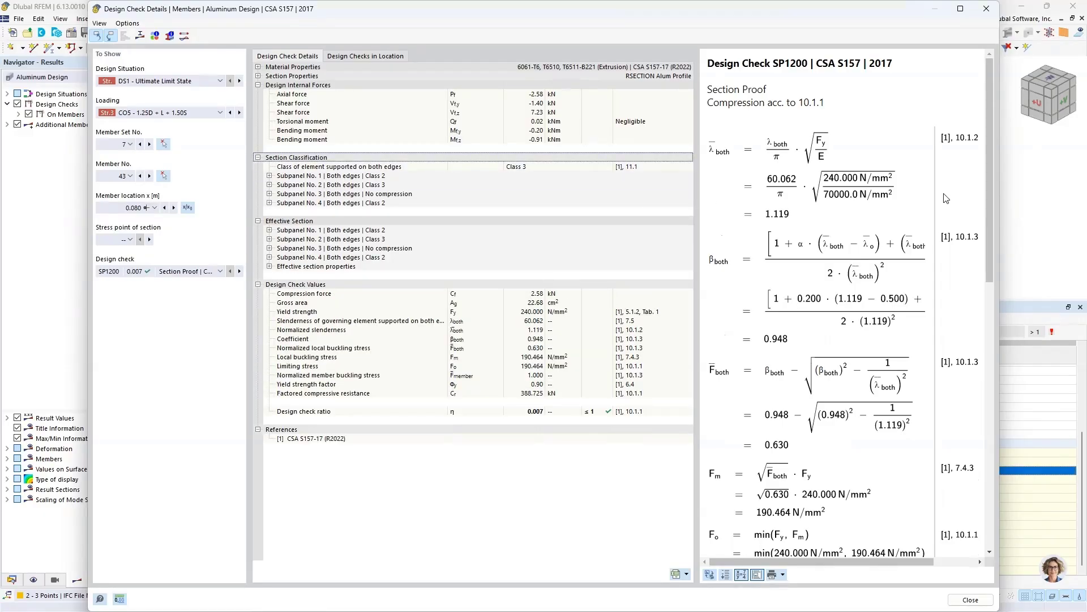
{"action": "left_click", "coordinate": [269, 175]}
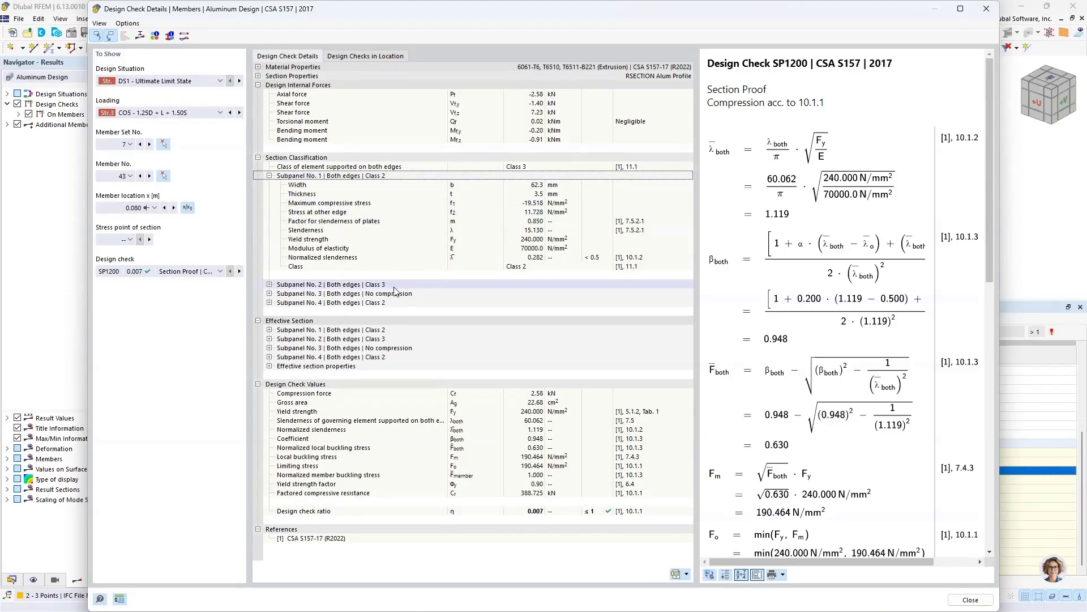
{"action": "left_click", "coordinate": [270, 330]}
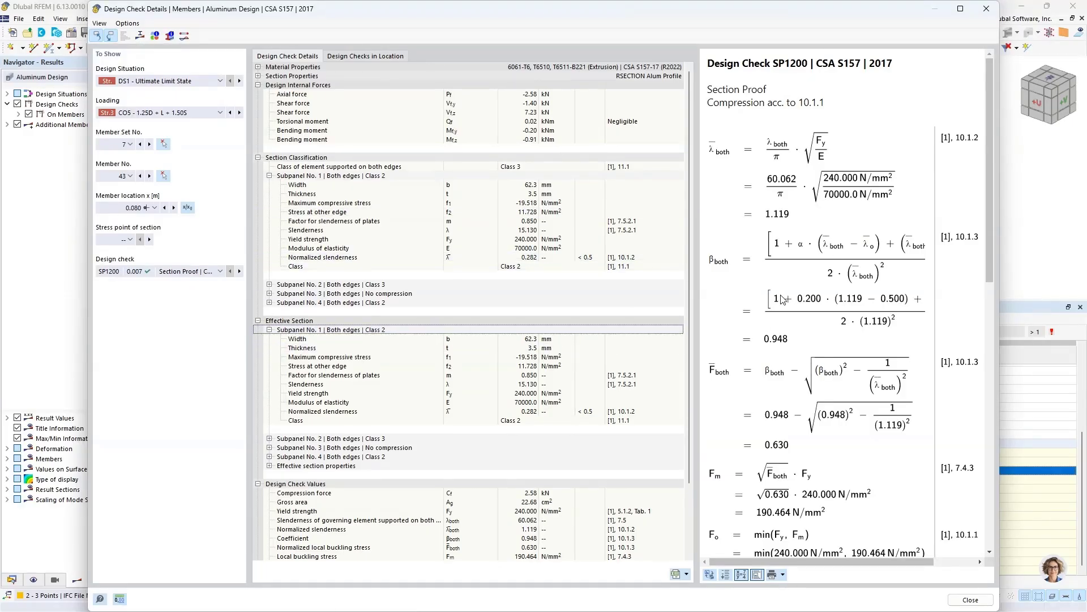
{"action": "scroll", "coordinate": [782, 300], "scroll_direction": "down", "scroll_amount": 6}
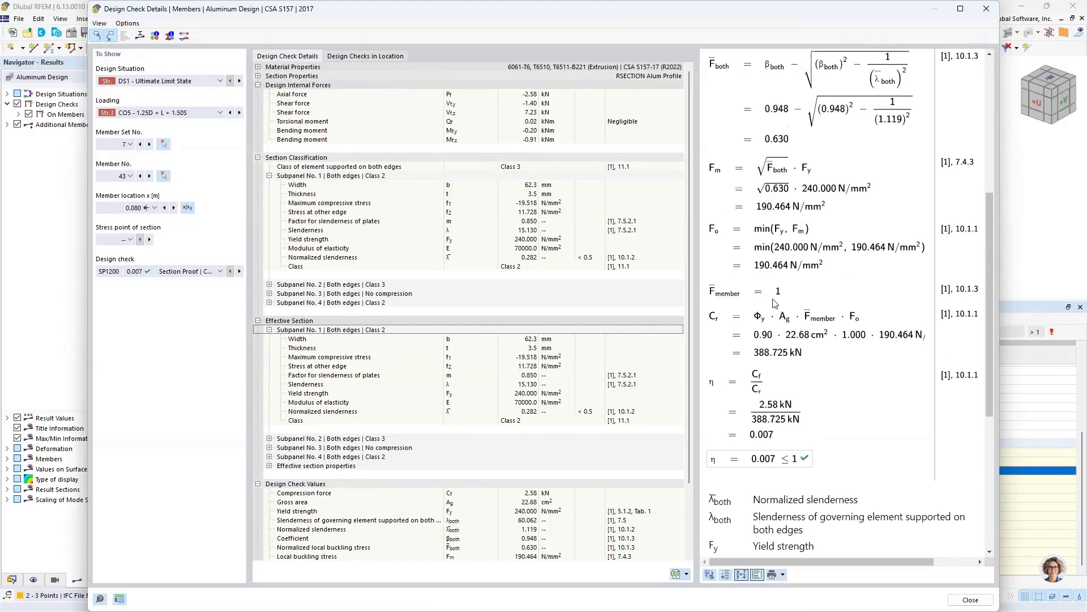
- View the gross section's equivalent von Mises stress in the section result diagrams for member 43, and close the check details
{"action": "left_click", "coordinate": [141, 38]}
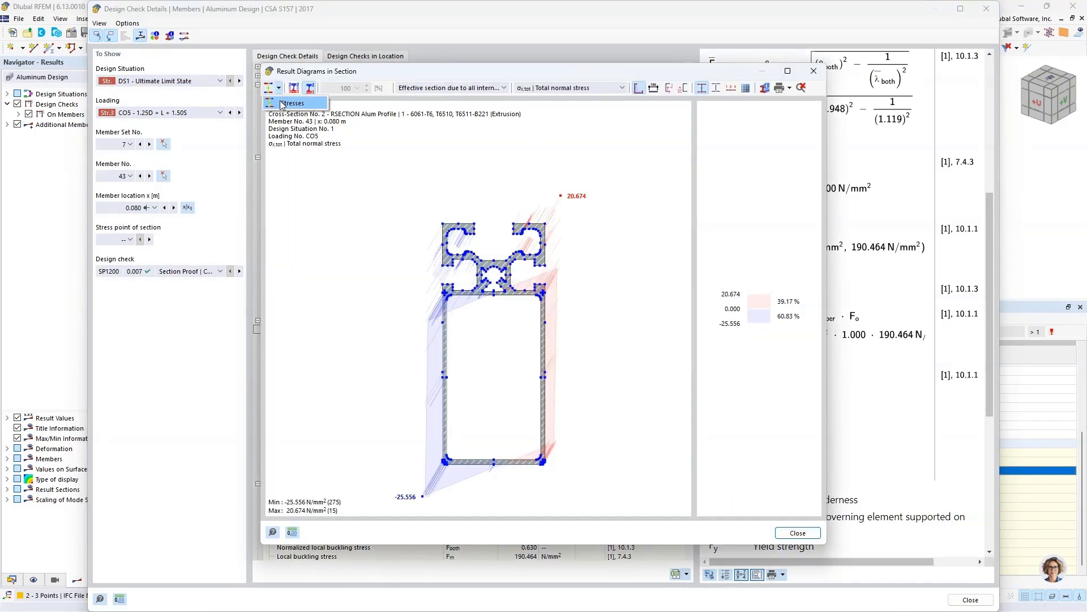
{"action": "left_click", "coordinate": [436, 88]}
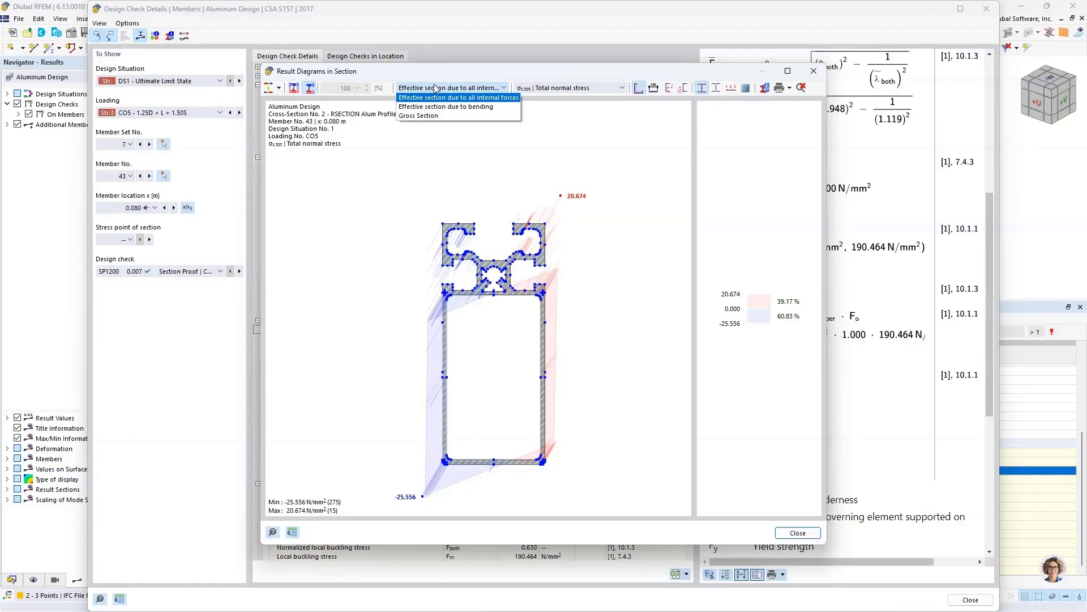
{"action": "left_click", "coordinate": [418, 116]}
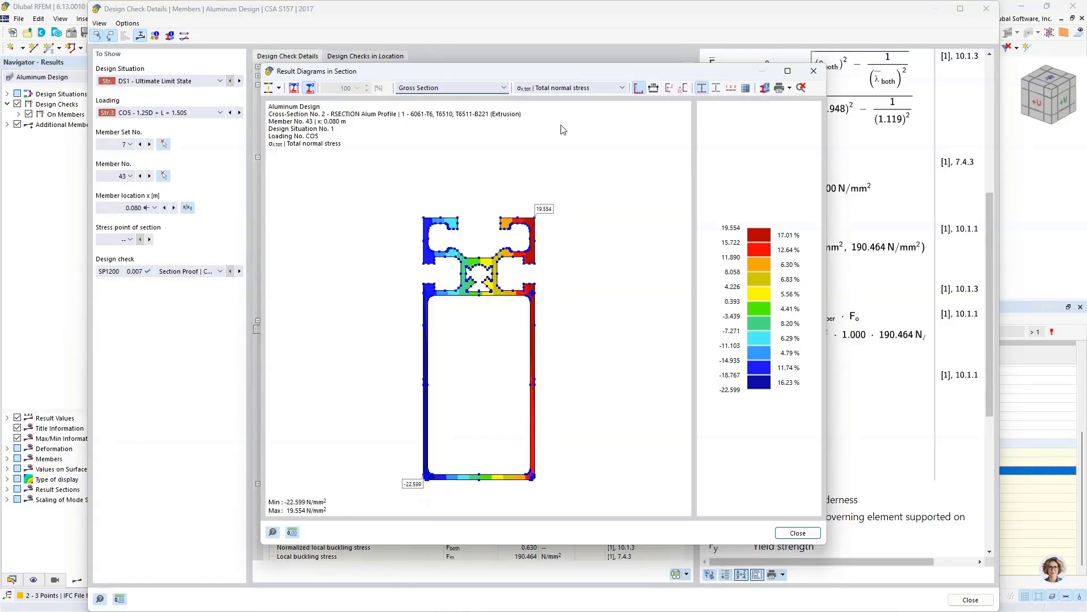
{"action": "left_click", "coordinate": [582, 89]}
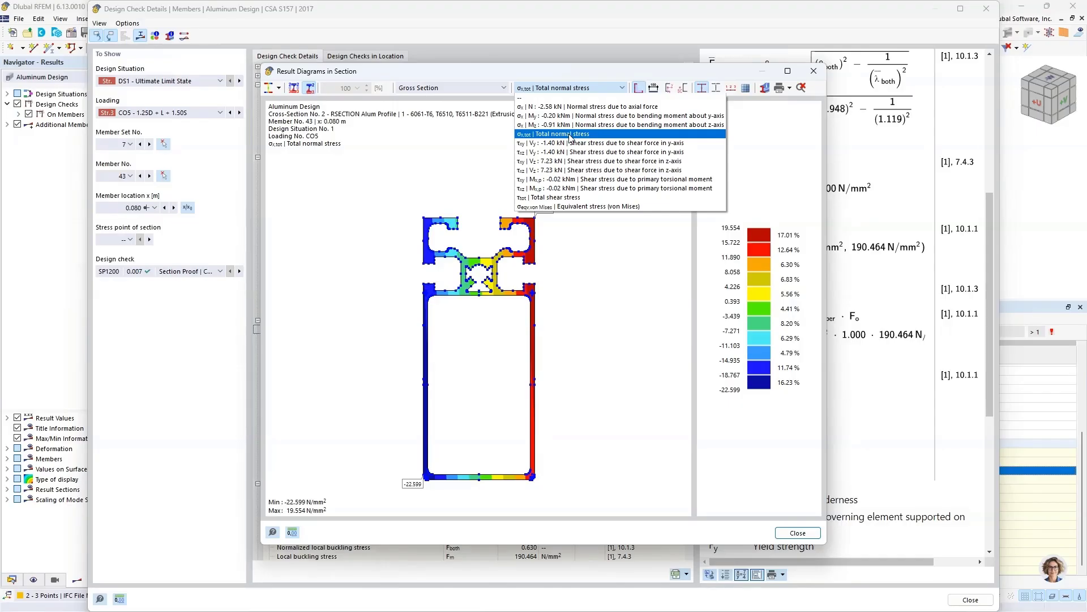
{"action": "left_click", "coordinate": [563, 206]}
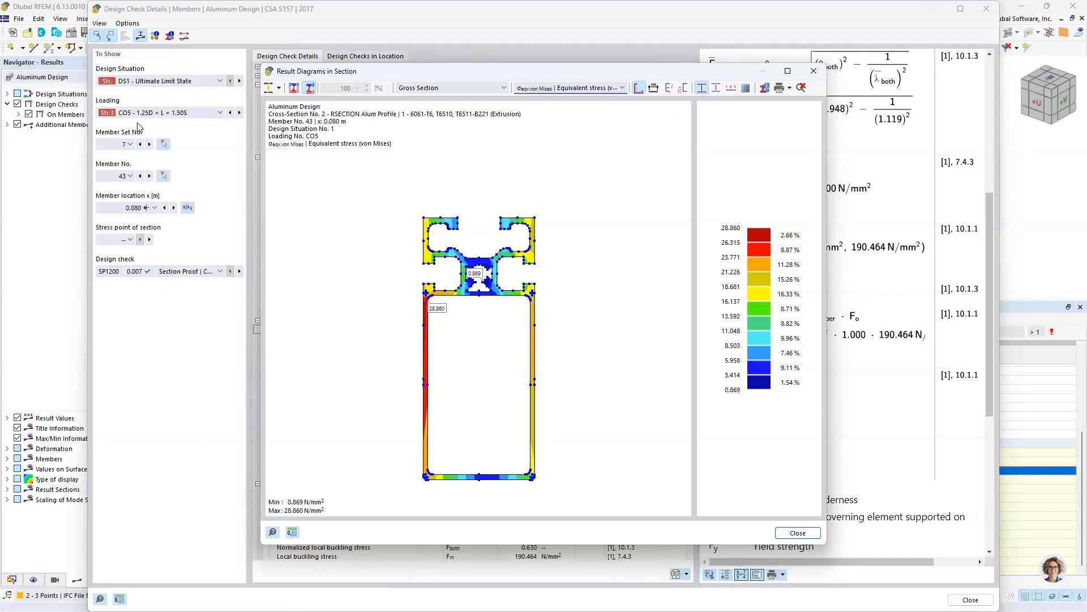
{"action": "left_click", "coordinate": [798, 532]}
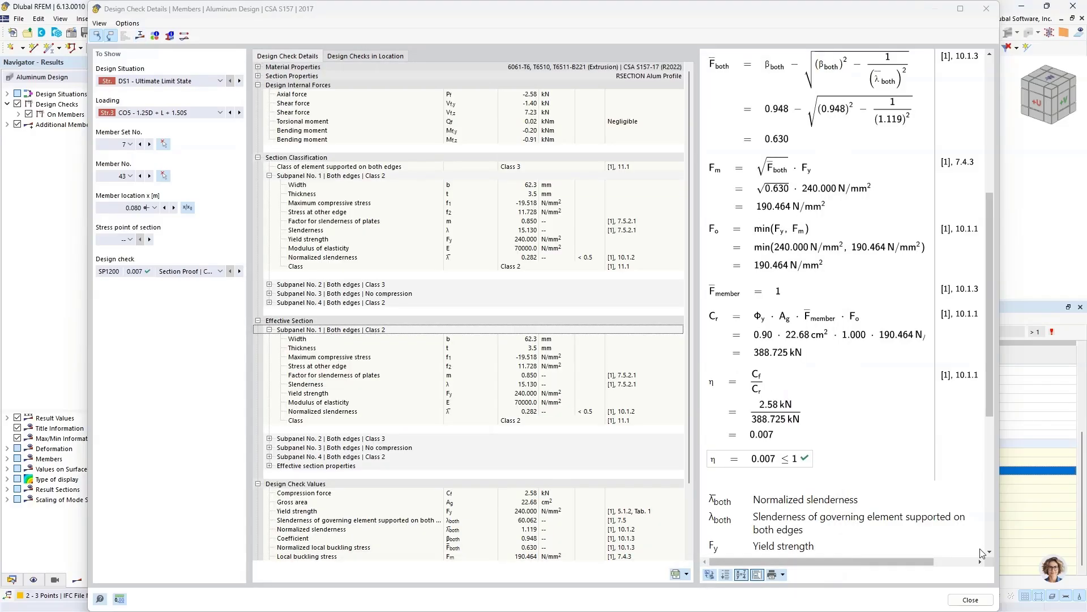
{"action": "left_click", "coordinate": [978, 603]}
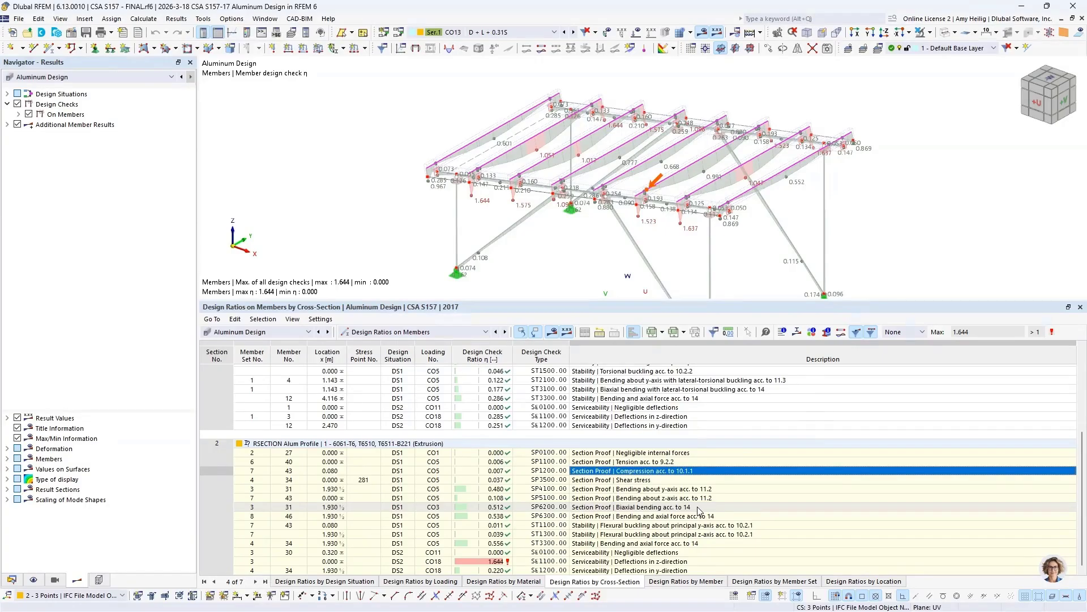
- Switch to the webinar's PowerPoint slide show and advance to the slide about scheduling an online demo
{"action": "key", "text": "super+Tab"}
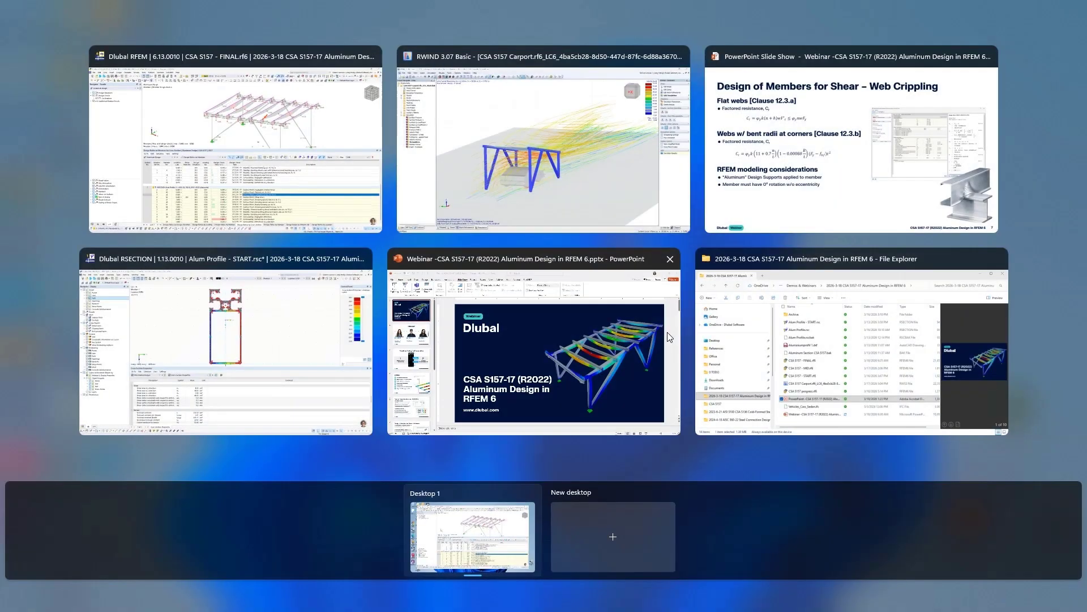
{"action": "left_click", "coordinate": [786, 197]}
{"action": "left_click", "coordinate": [786, 197]}
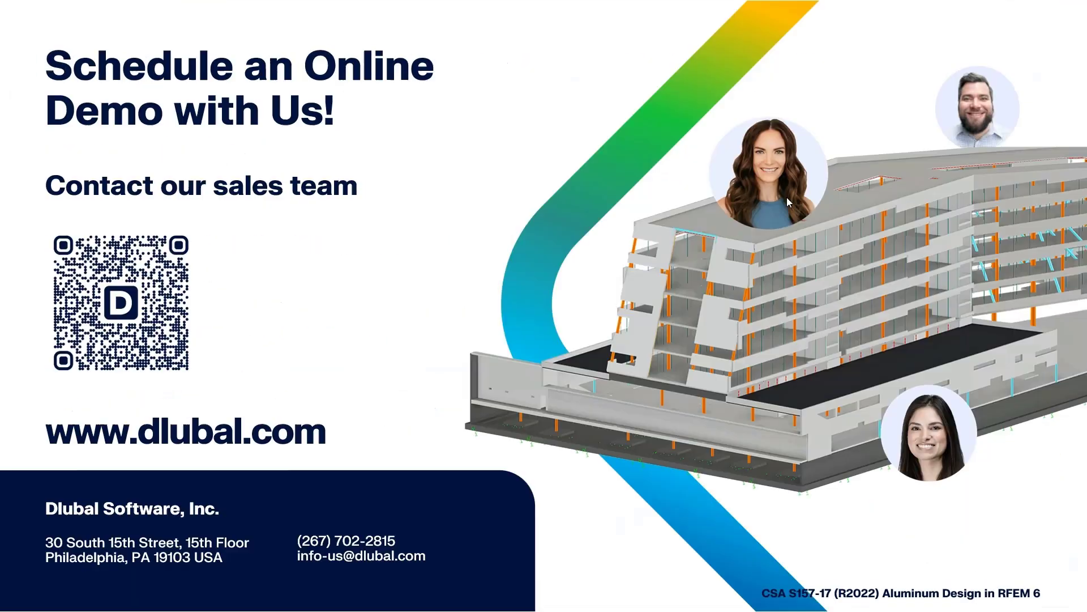